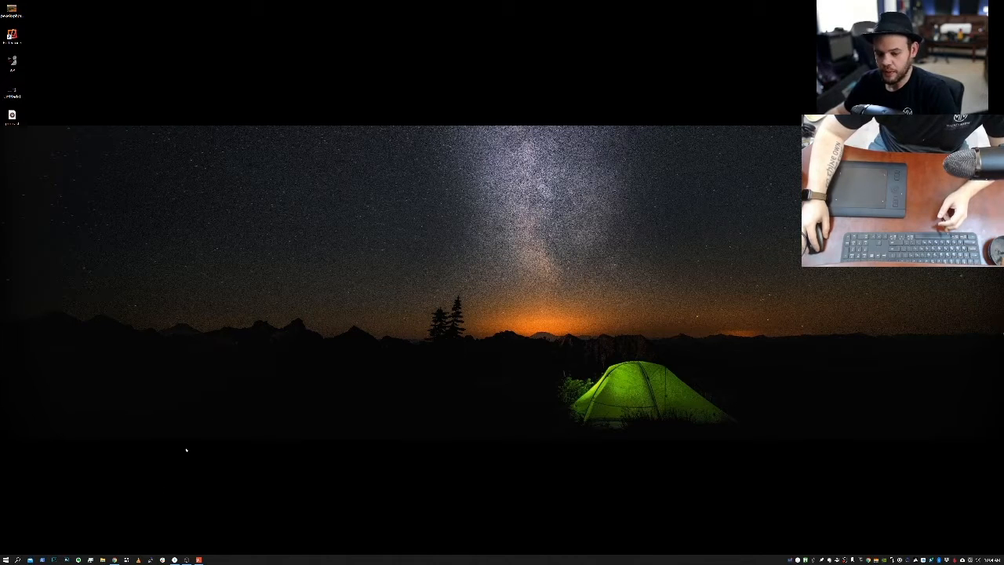
Step: Switch to Lightroom and browse the thumbnails of the All Photos library
{"action": "left_click", "coordinate": [55, 560]}
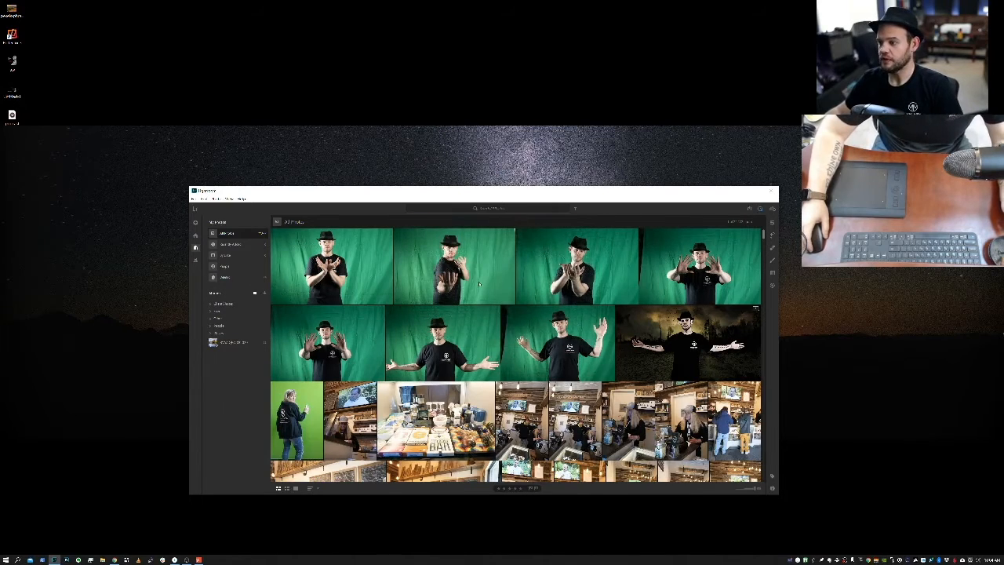
{"action": "scroll", "coordinate": [380, 339], "scroll_direction": "down", "scroll_amount": 4}
{"action": "scroll", "coordinate": [516, 354], "scroll_direction": "up", "scroll_amount": 5}
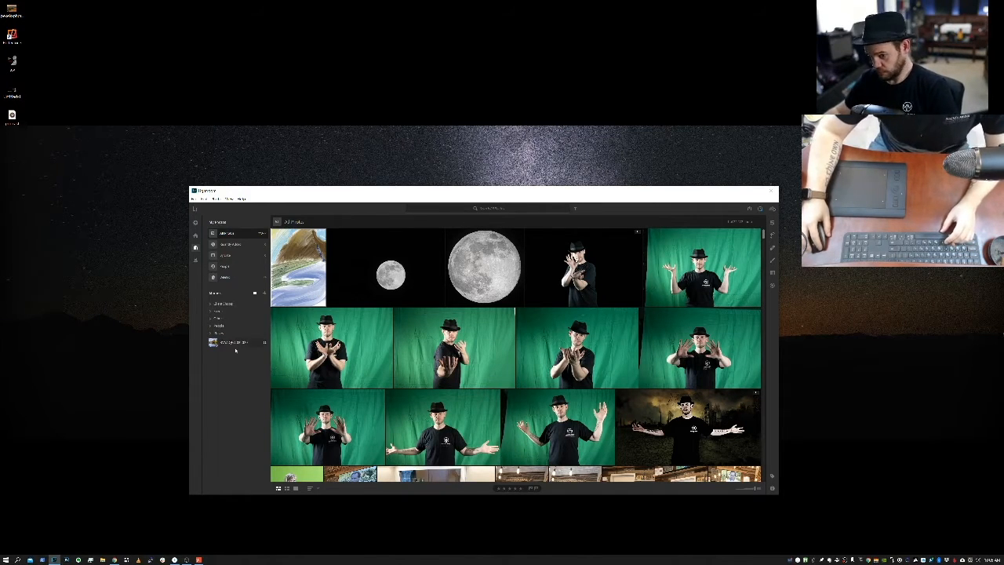
Step: Look through the albums inside the album folders, expanding and collapsing Client Shoots, Events and People
{"action": "left_click", "coordinate": [210, 304]}
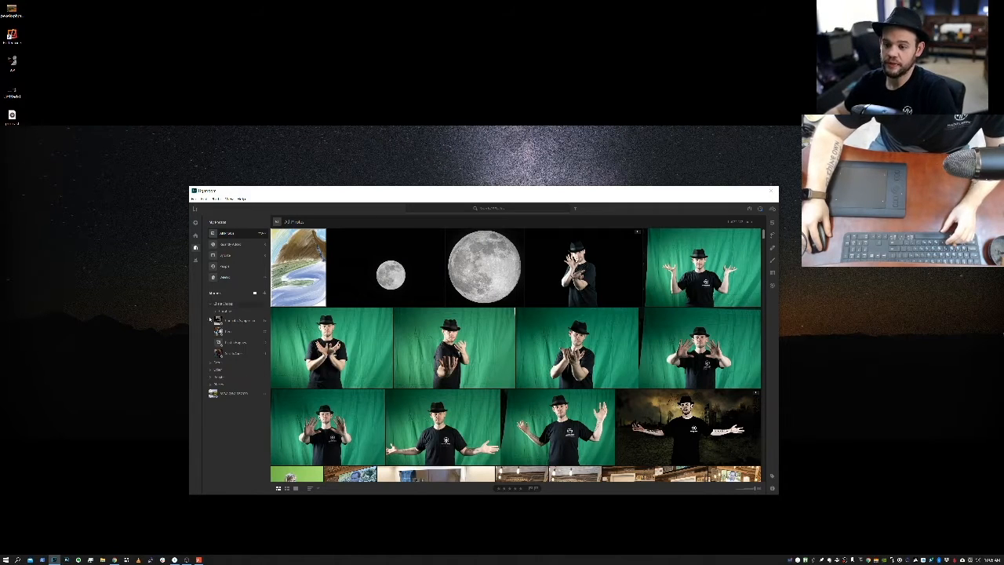
{"action": "left_click", "coordinate": [209, 365]}
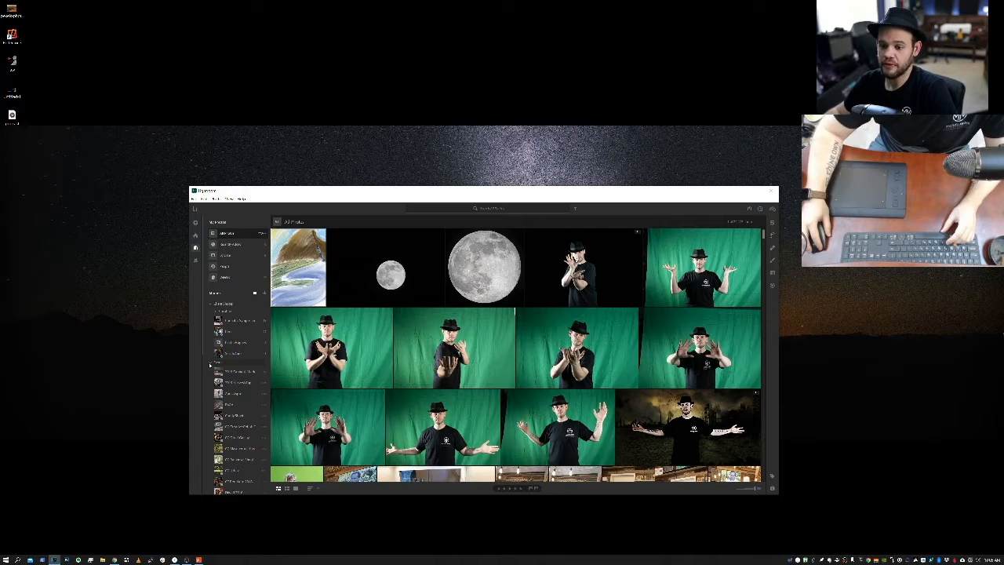
{"action": "left_click", "coordinate": [209, 364]}
{"action": "left_click", "coordinate": [210, 304]}
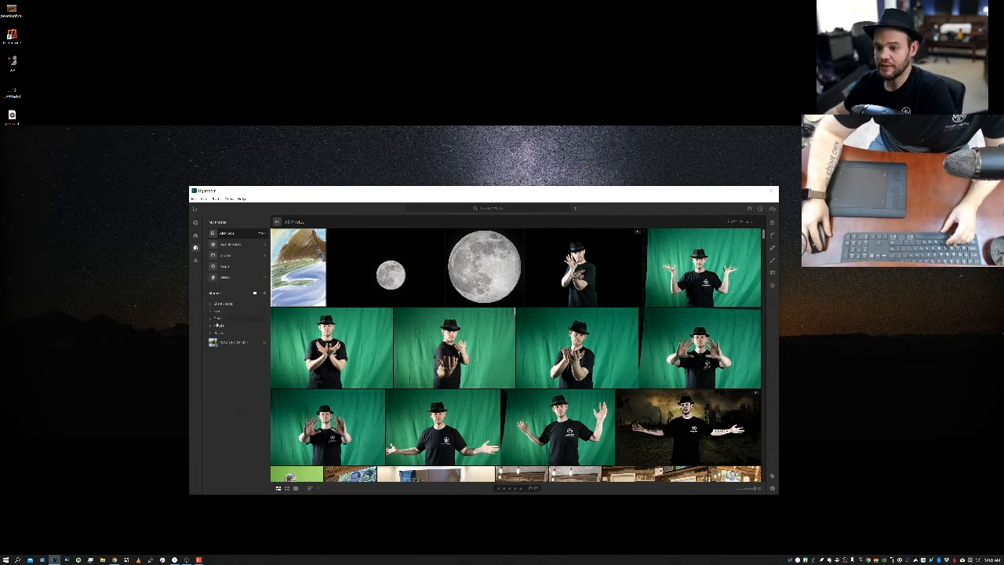
{"action": "left_click", "coordinate": [210, 326]}
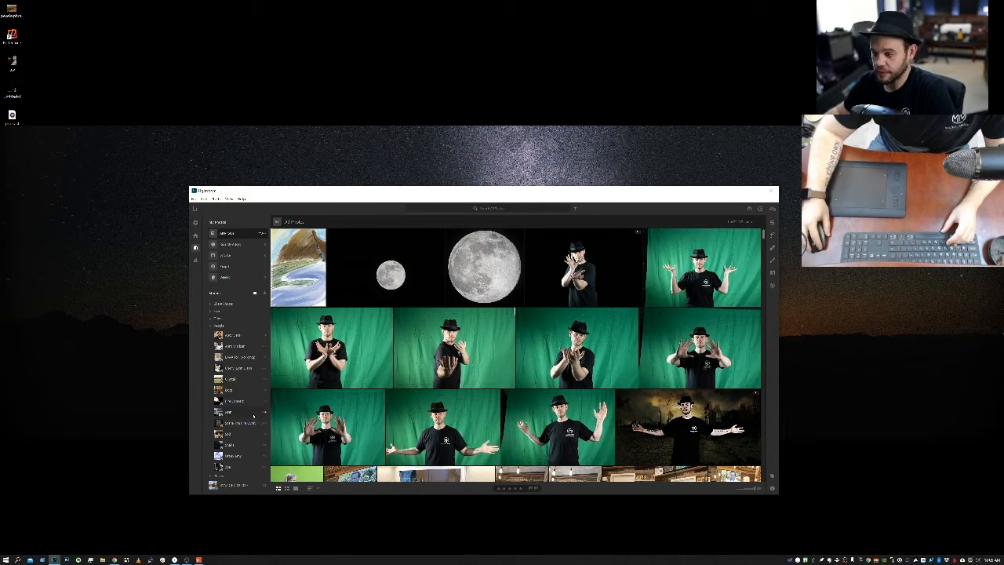
{"action": "left_click", "coordinate": [211, 326]}
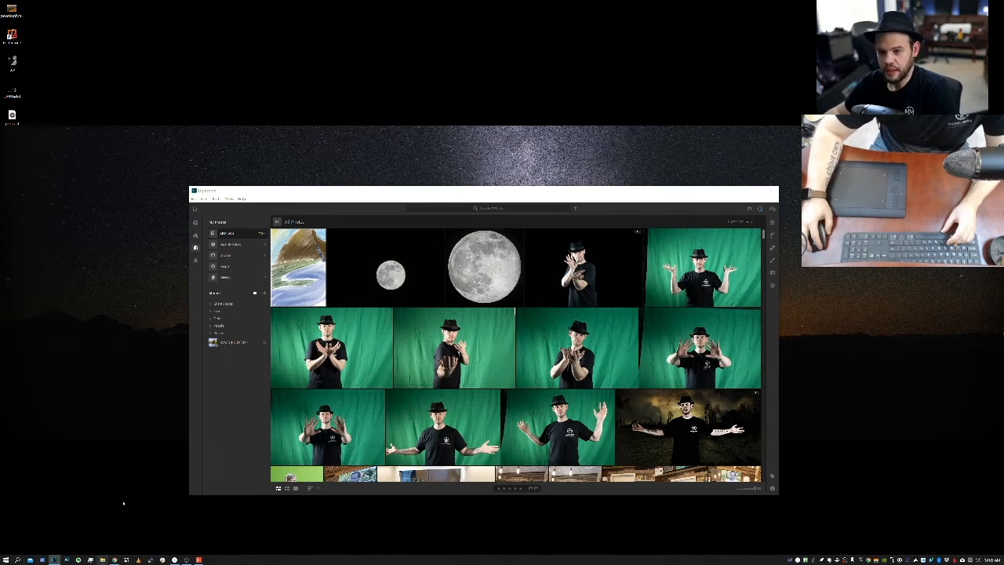
Step: Switch to File Explorer, open the 0425 folder in Dropbox, and move its window above the Lightroom photo grid
{"action": "left_click", "coordinate": [102, 560]}
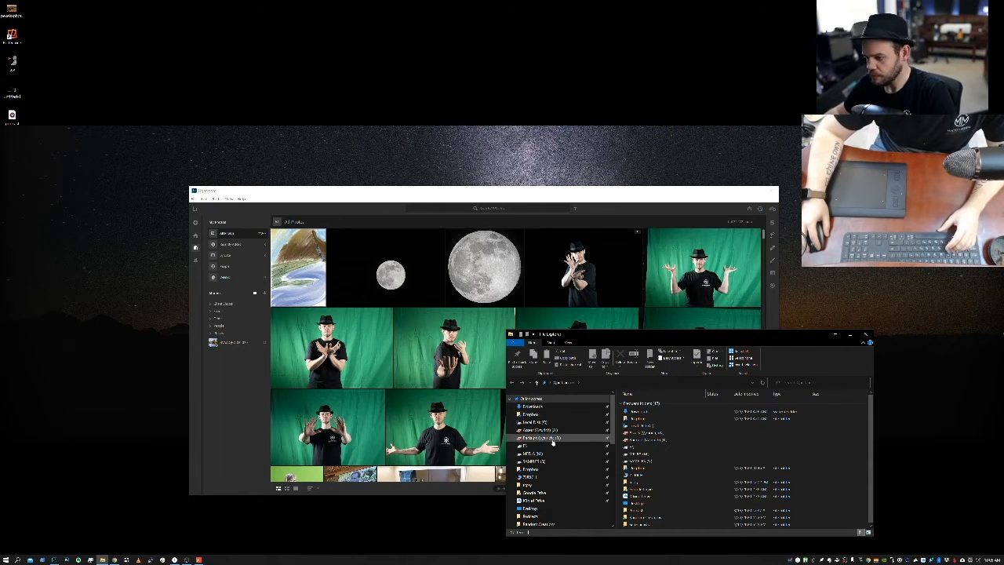
{"action": "left_click", "coordinate": [531, 469]}
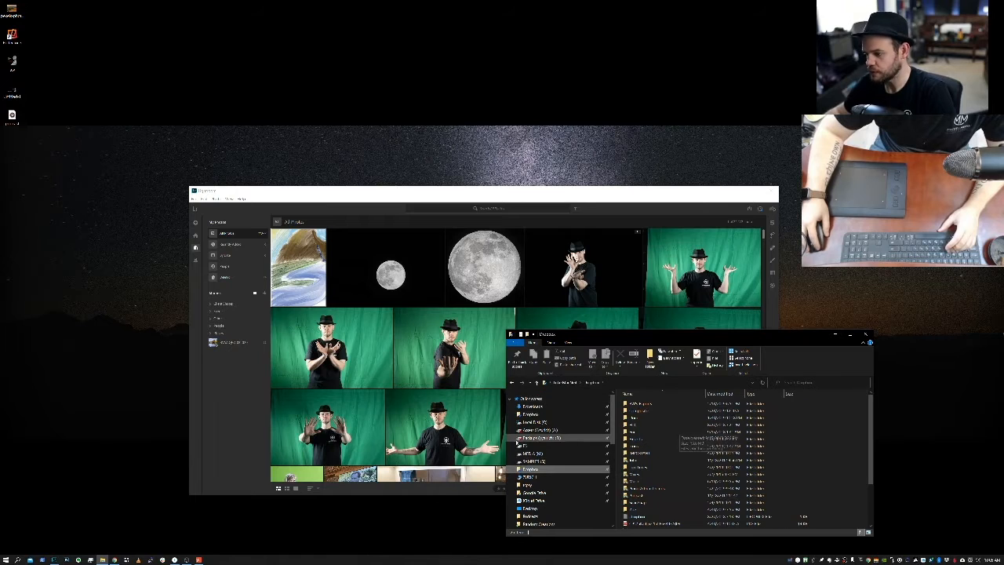
{"action": "left_click", "coordinate": [532, 413]}
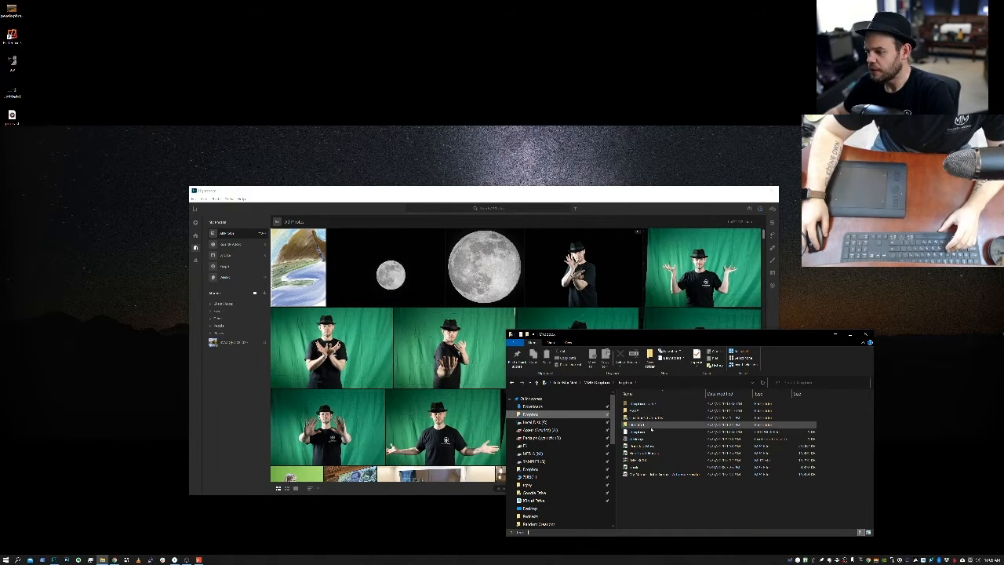
{"action": "double_click", "coordinate": [634, 409]}
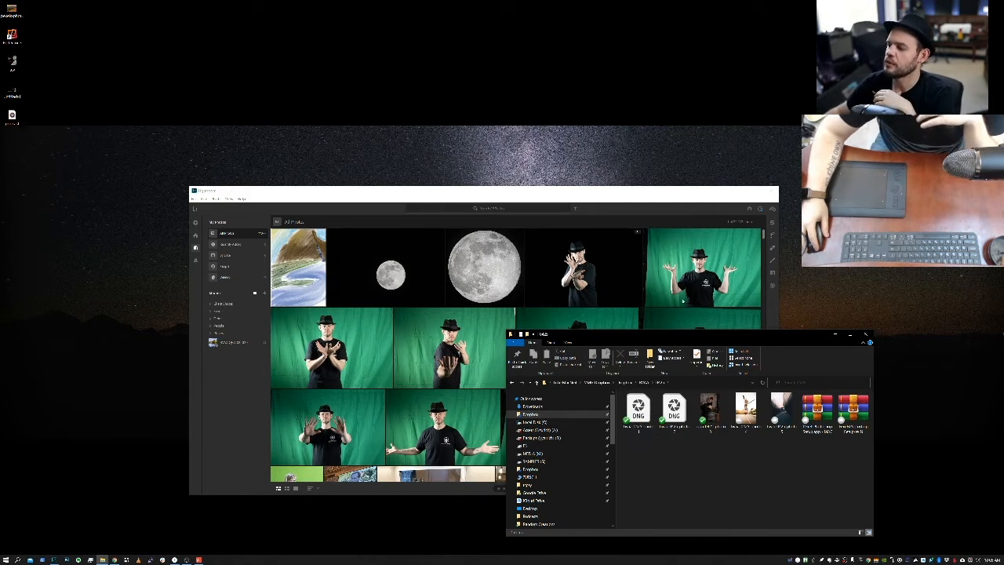
{"action": "left_click_drag", "start_coordinate": [682, 338], "coordinate": [484, 31]}
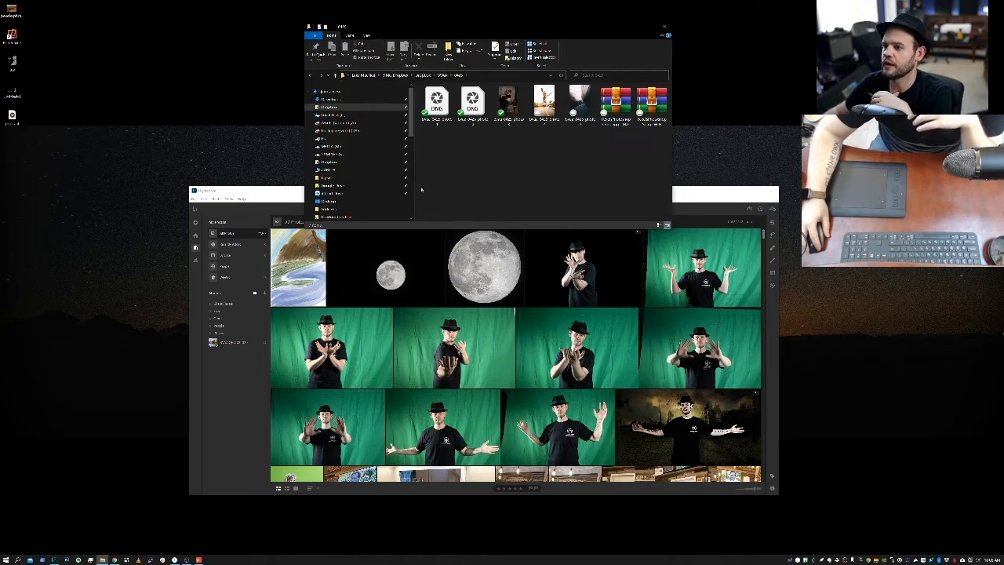
Step: Examine the folder's files in groups: the two DNG files with the first image, the next two images, and the archives
{"action": "left_click_drag", "start_coordinate": [432, 159], "coordinate": [520, 88]}
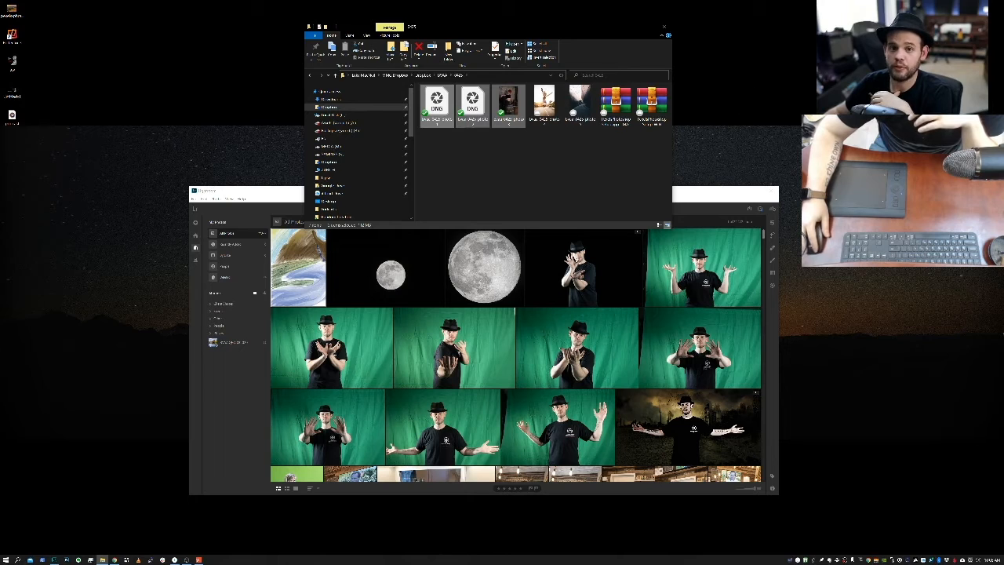
{"action": "left_click_drag", "start_coordinate": [538, 170], "coordinate": [592, 94]}
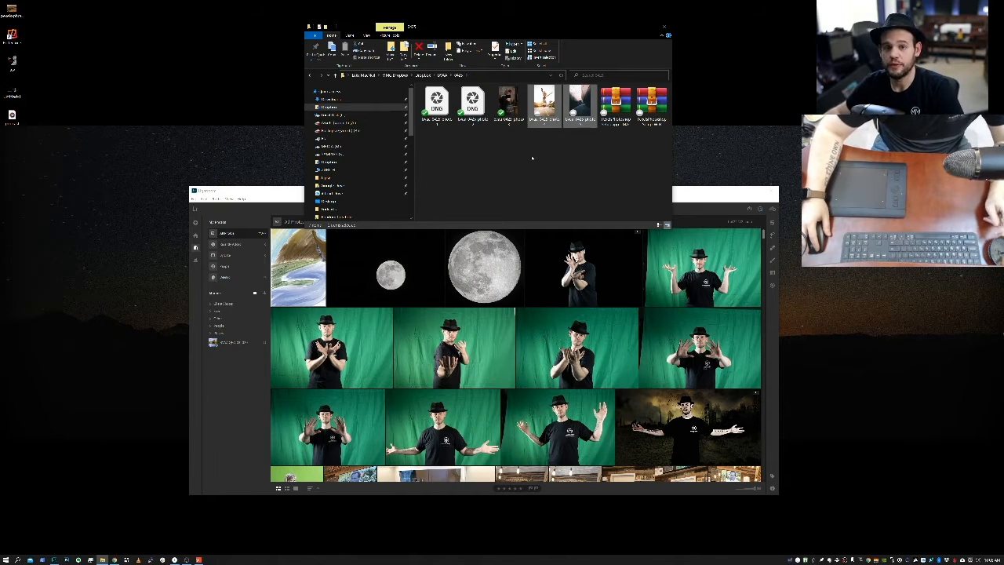
{"action": "left_click_drag", "start_coordinate": [615, 154], "coordinate": [610, 130]}
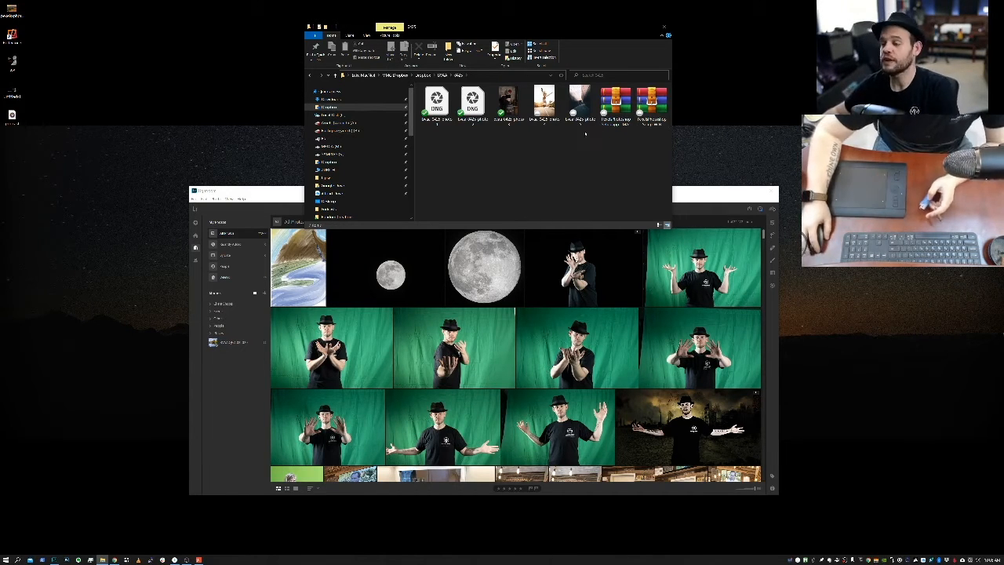
Step: Switch to Lightroom, show the photos of the Client Shoots folder, and enlarge the window
{"action": "left_click", "coordinate": [54, 560]}
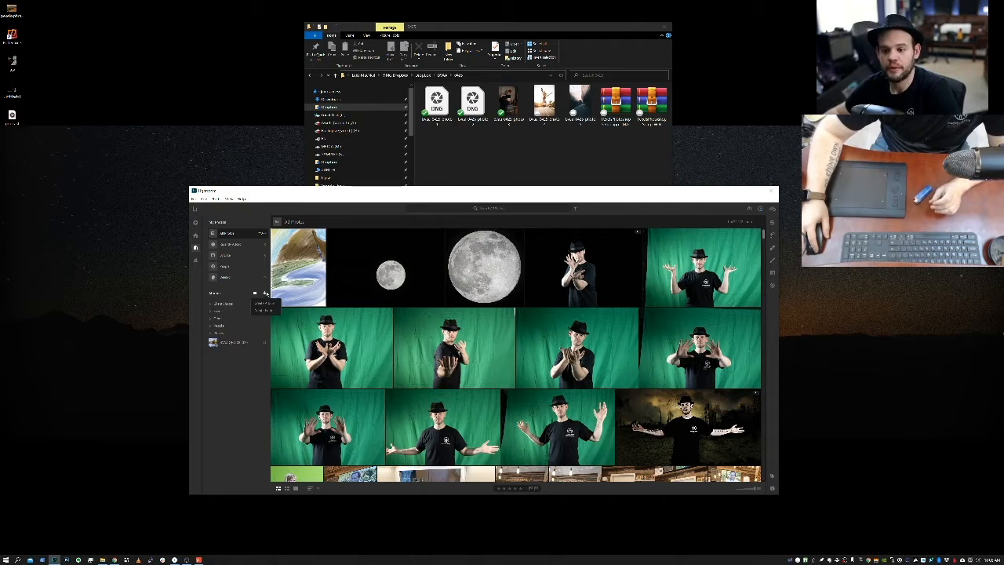
{"action": "left_click", "coordinate": [224, 303]}
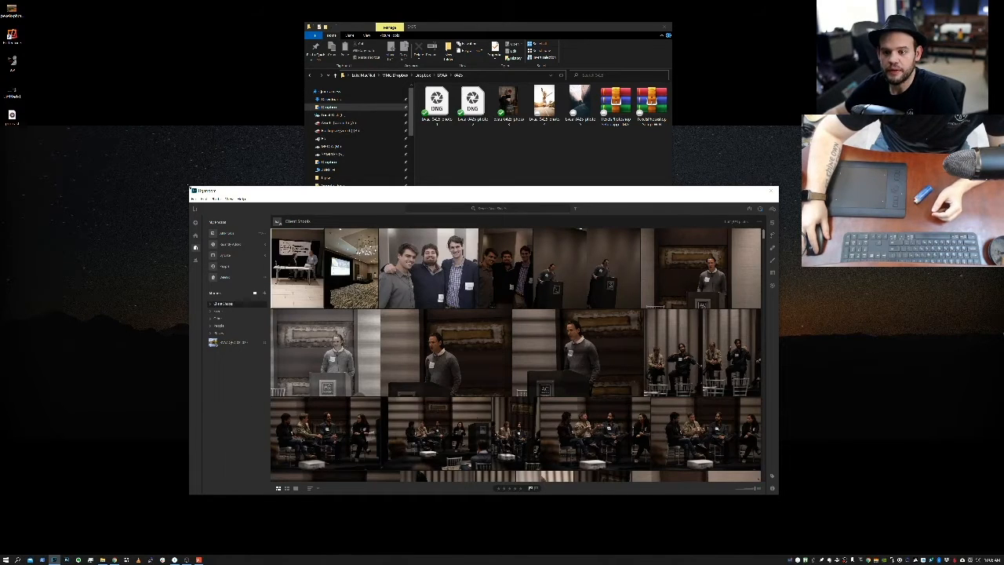
{"action": "left_click_drag", "start_coordinate": [189, 187], "coordinate": [165, 30]}
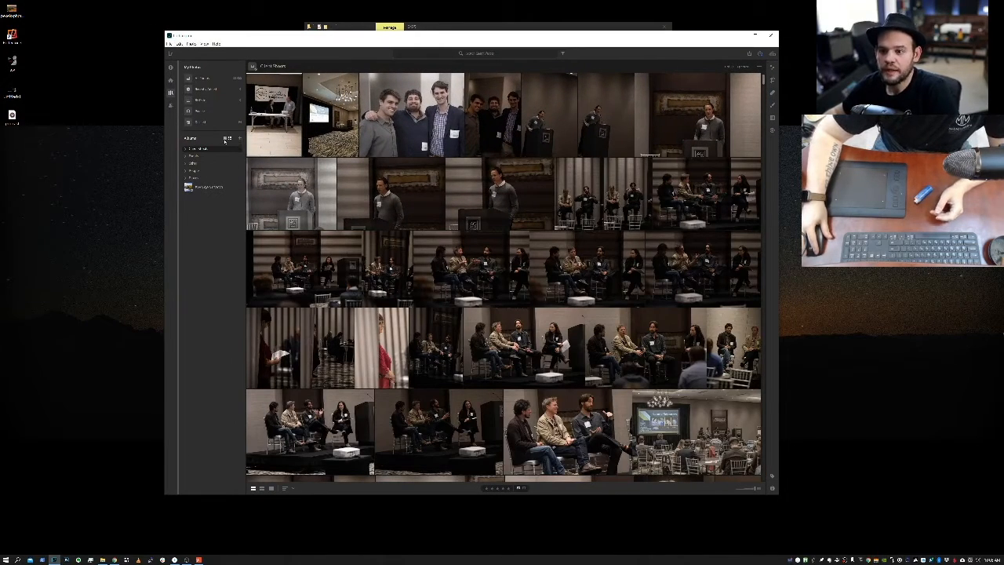
Step: Compare the compact icon display and the thumbnail display of the album list
{"action": "left_click", "coordinate": [226, 139]}
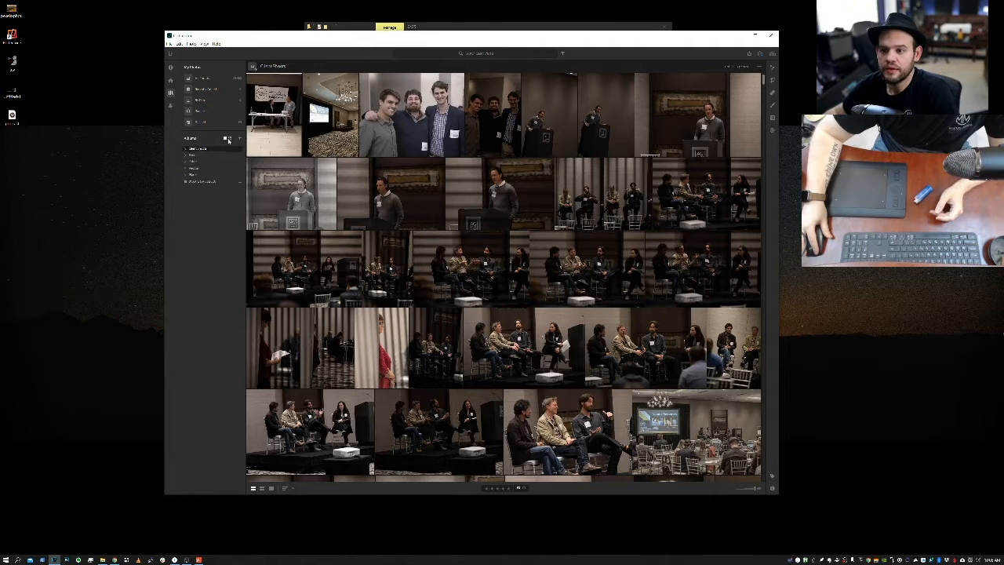
{"action": "left_click", "coordinate": [229, 140]}
{"action": "left_click", "coordinate": [226, 140]}
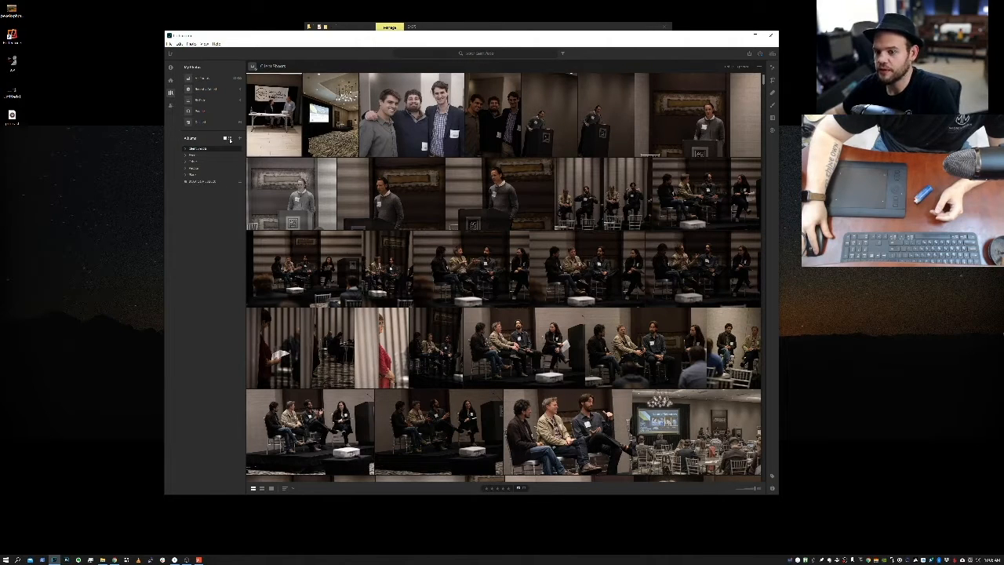
{"action": "left_click", "coordinate": [230, 139]}
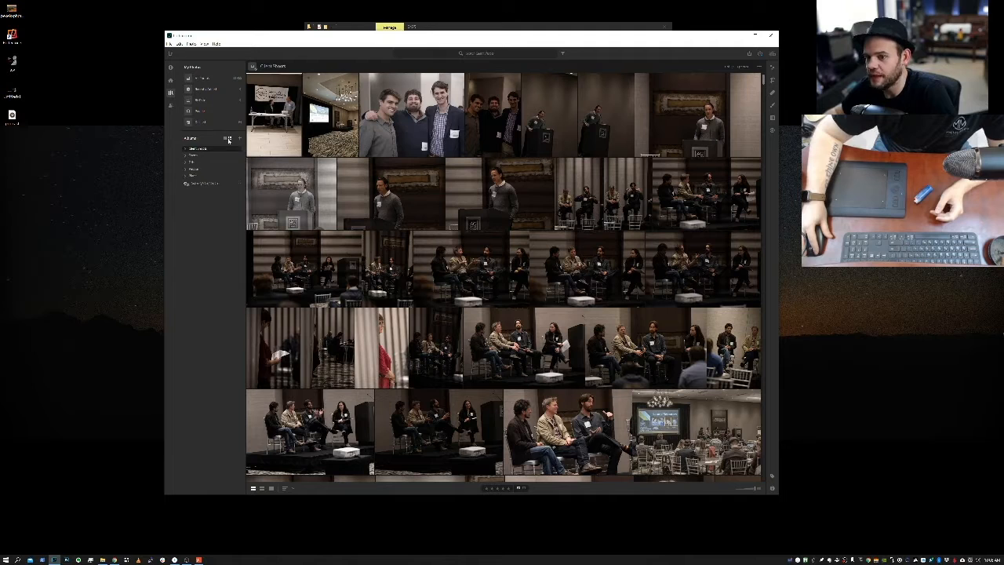
Step: Set the album list to the compact icon display, previewing it with the Events folder expanded, and collapse that folder
{"action": "left_click", "coordinate": [187, 156]}
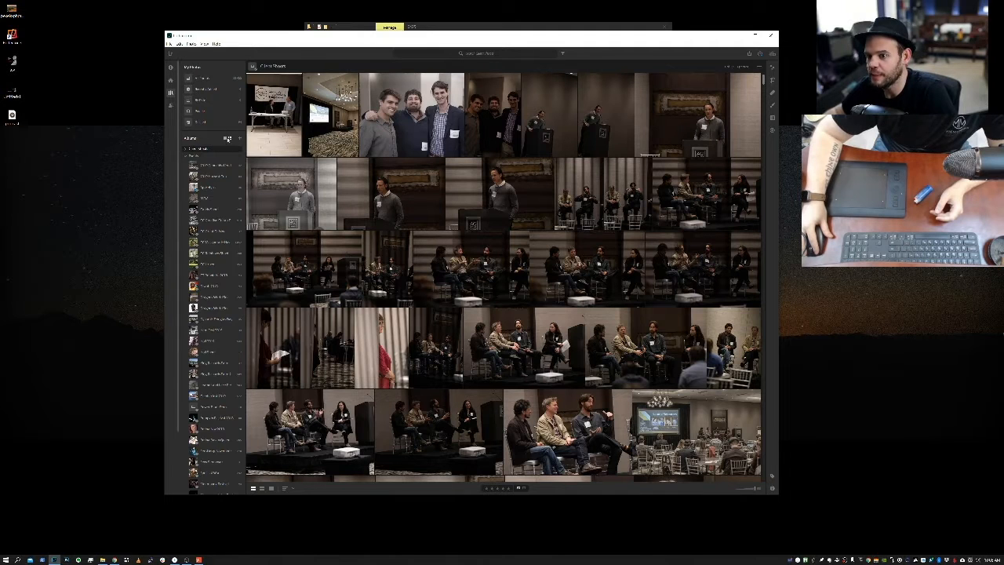
{"action": "left_click", "coordinate": [226, 139]}
{"action": "left_click", "coordinate": [230, 139]}
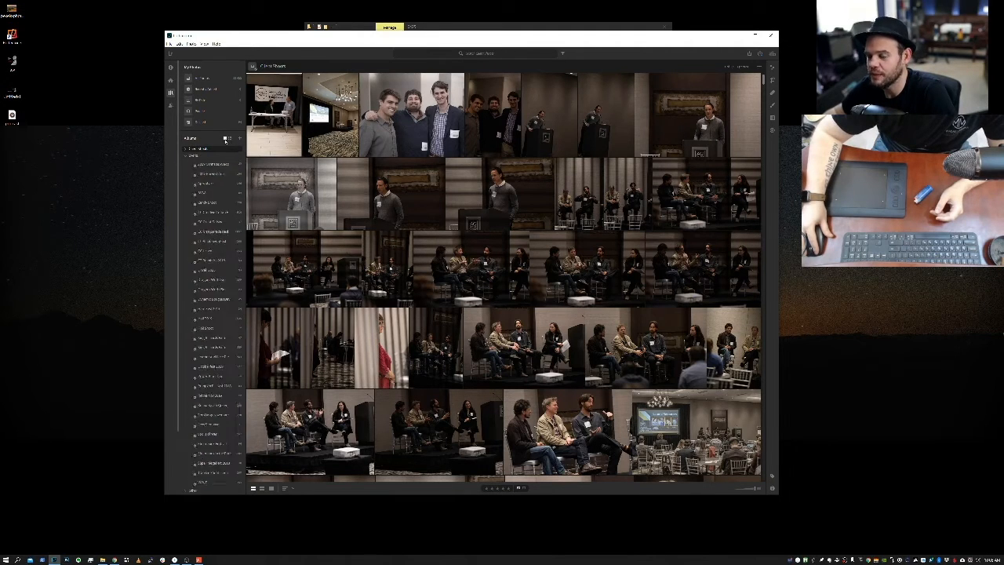
{"action": "left_click", "coordinate": [226, 138]}
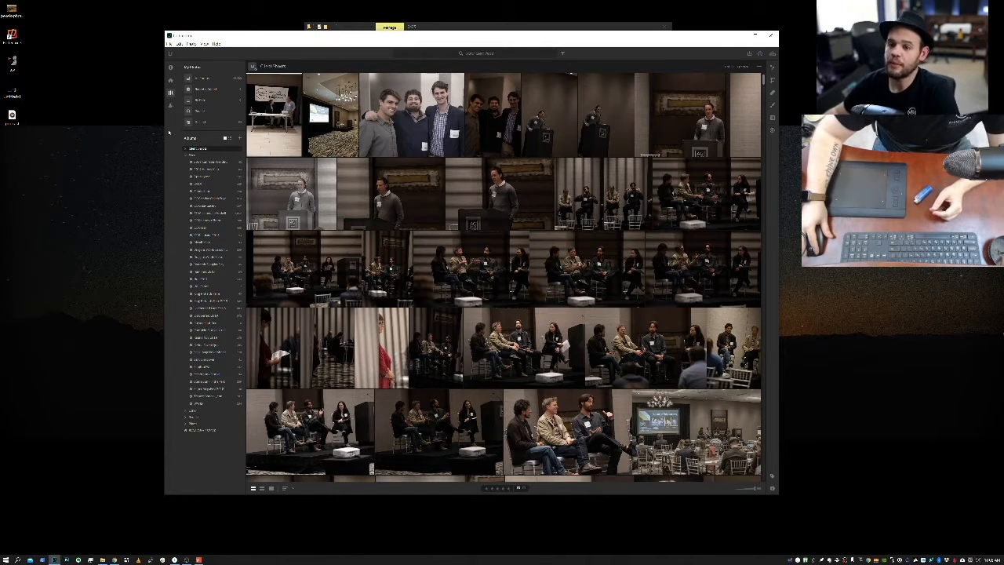
{"action": "left_click", "coordinate": [189, 156]}
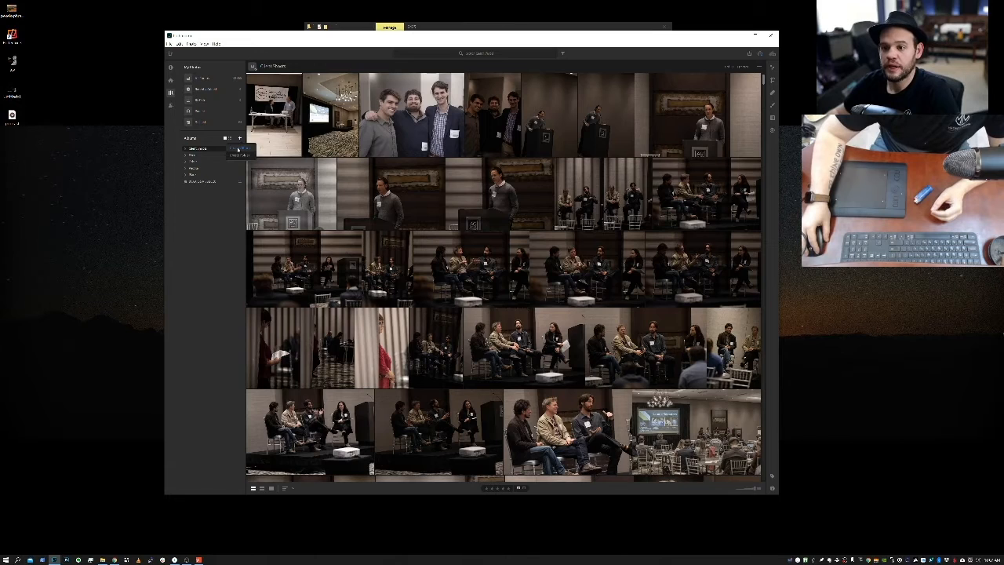
Step: Create a new album outside the Client Shoots folder without including the selected photo, and open the album
{"action": "left_click", "coordinate": [238, 149]}
{"action": "type", "text": "H"}
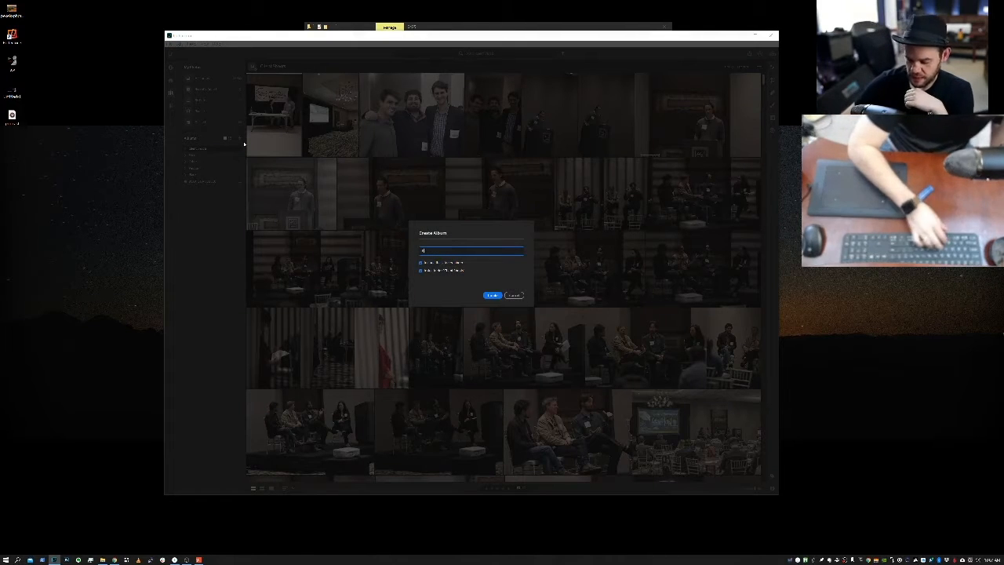
{"action": "type", "text": "ven"}
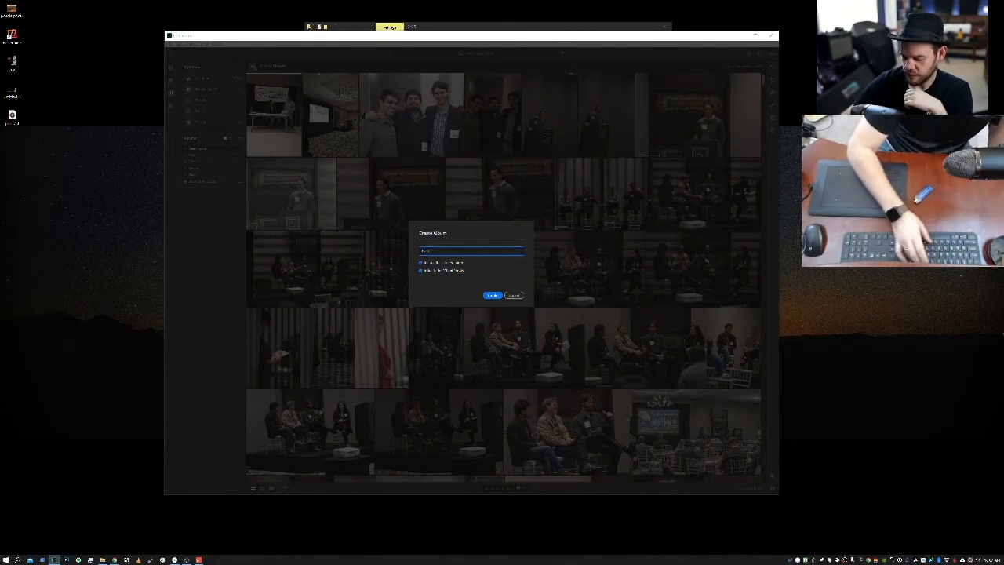
{"action": "type", "text": " Conf"}
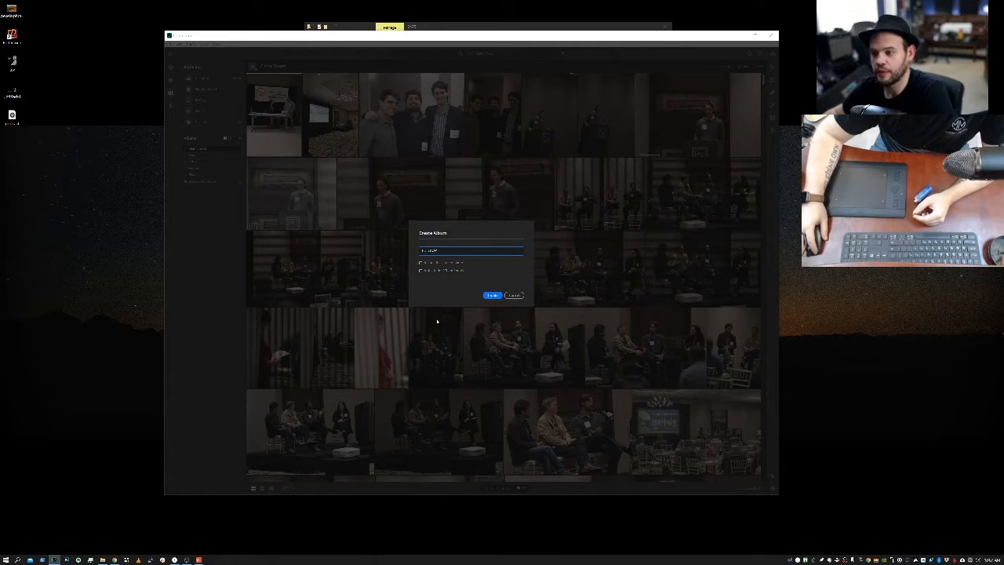
{"action": "left_click", "coordinate": [494, 295]}
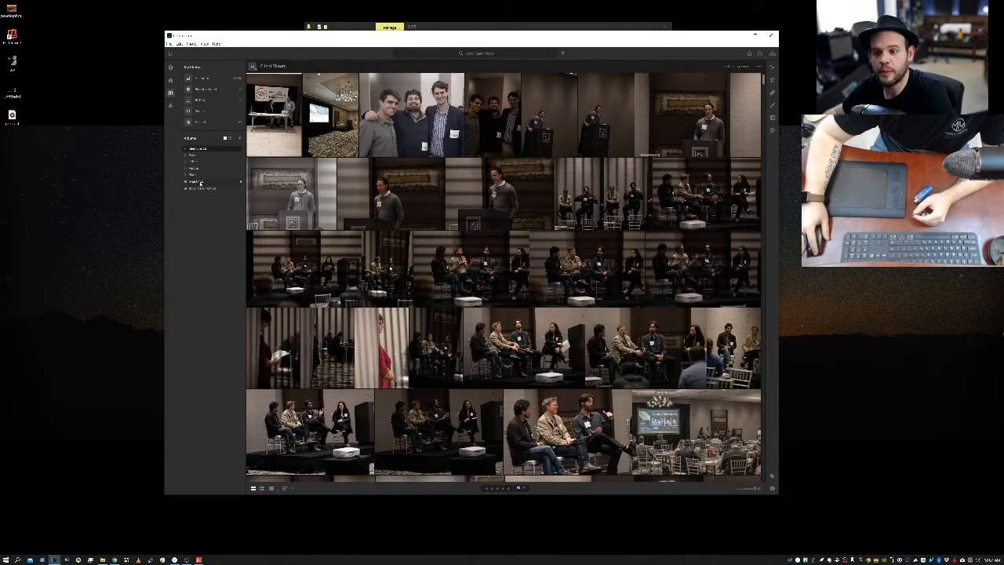
{"action": "left_click", "coordinate": [200, 182]}
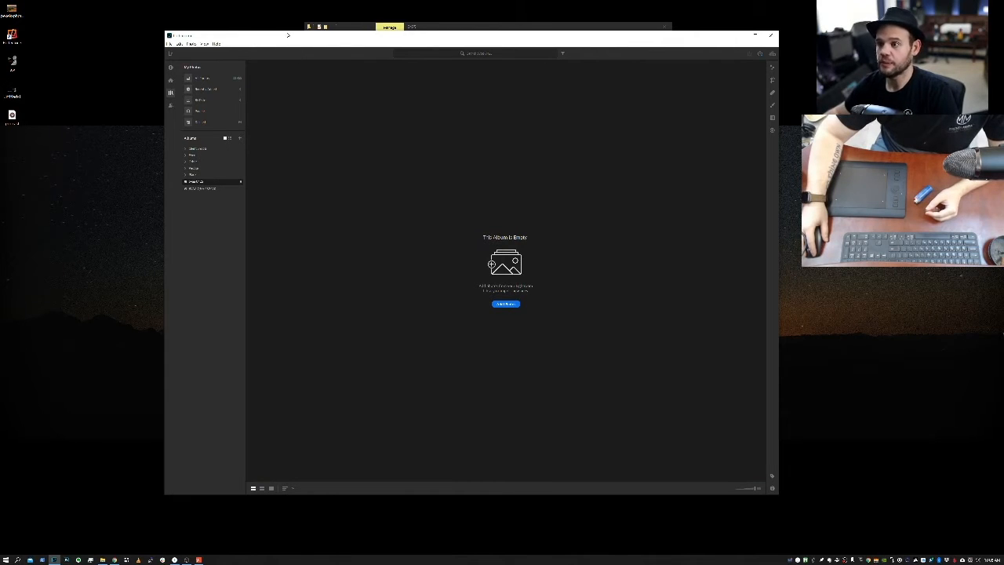
Step: Place the Lightroom and 0425 folder windows side by side and drop the folder's first three photos onto the new album
{"action": "left_click_drag", "start_coordinate": [288, 35], "coordinate": [529, 76]}
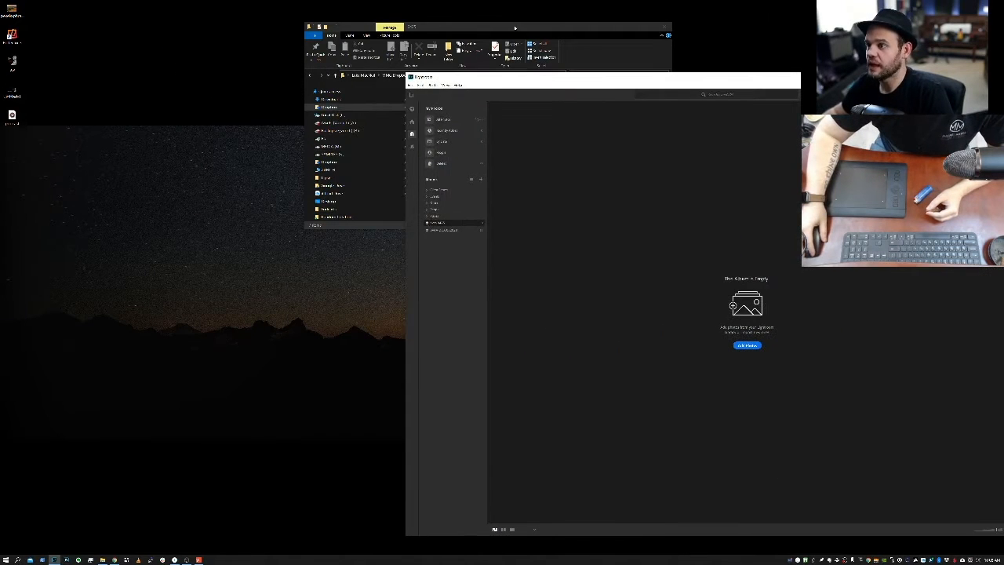
{"action": "left_click_drag", "start_coordinate": [515, 28], "coordinate": [240, 163]}
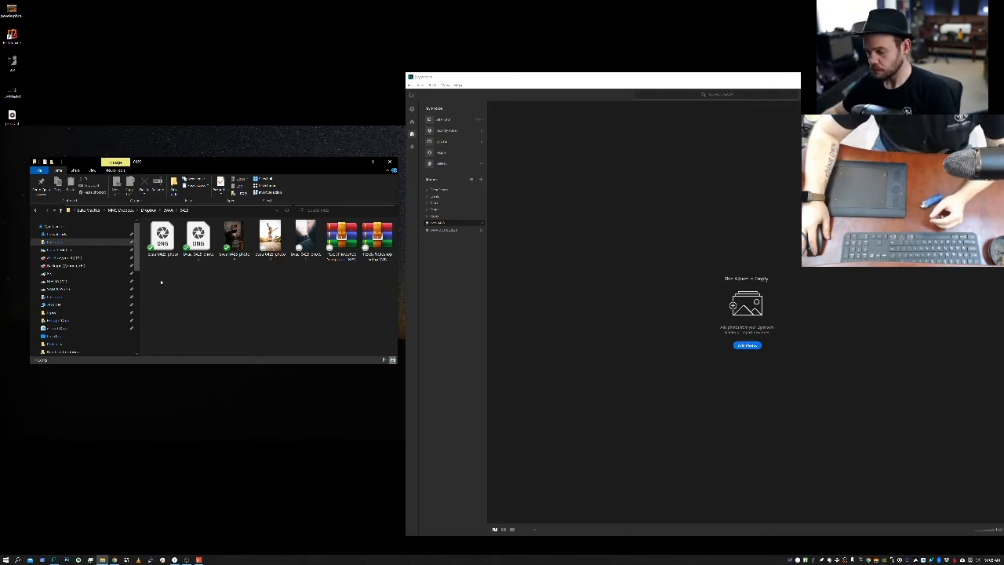
{"action": "left_click_drag", "start_coordinate": [160, 280], "coordinate": [242, 221]}
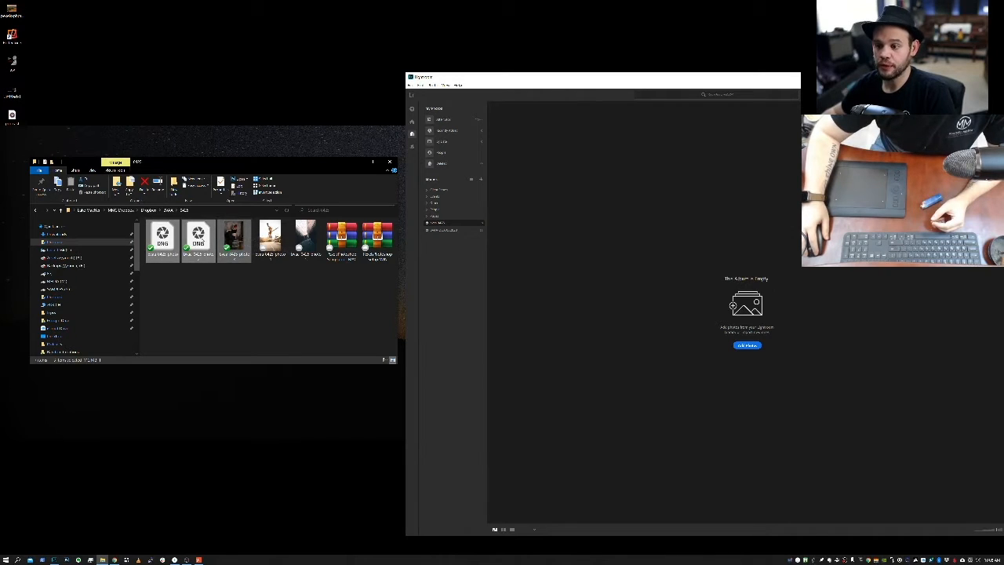
{"action": "left_click_drag", "start_coordinate": [199, 235], "coordinate": [445, 225]}
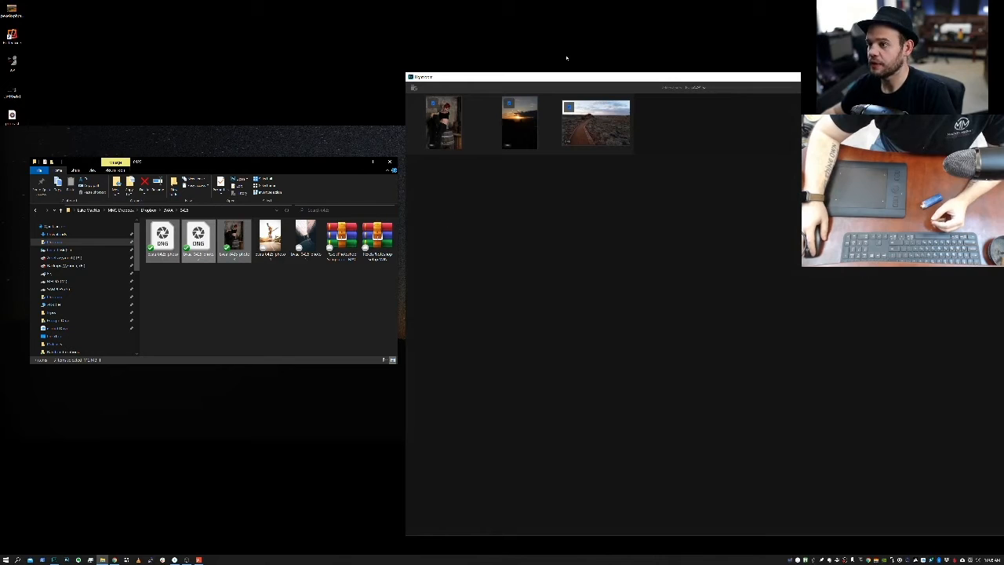
Step: Choose the new album as the import destination and add the three practice photos
{"action": "left_click_drag", "start_coordinate": [524, 77], "coordinate": [299, 40]}
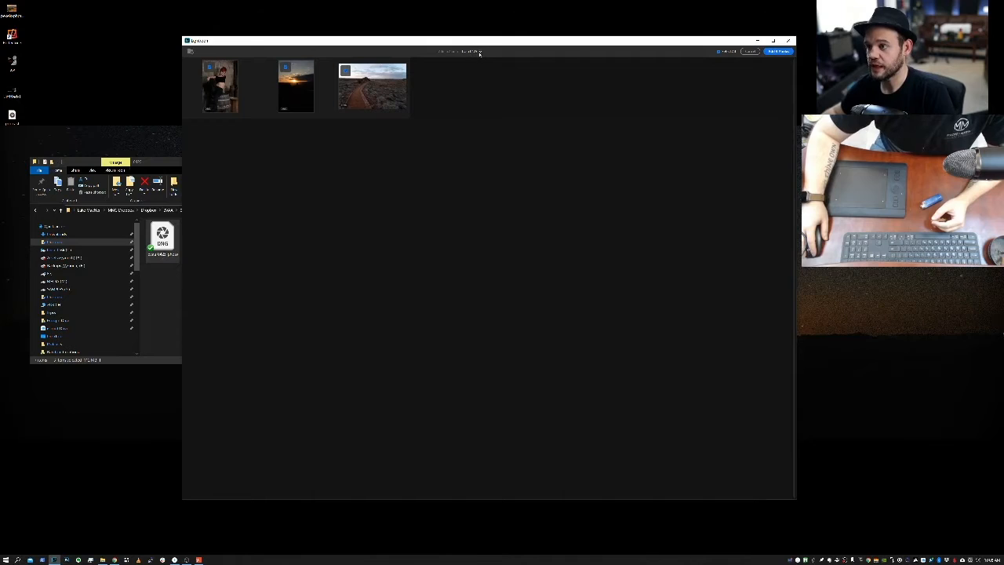
{"action": "left_click", "coordinate": [480, 52]}
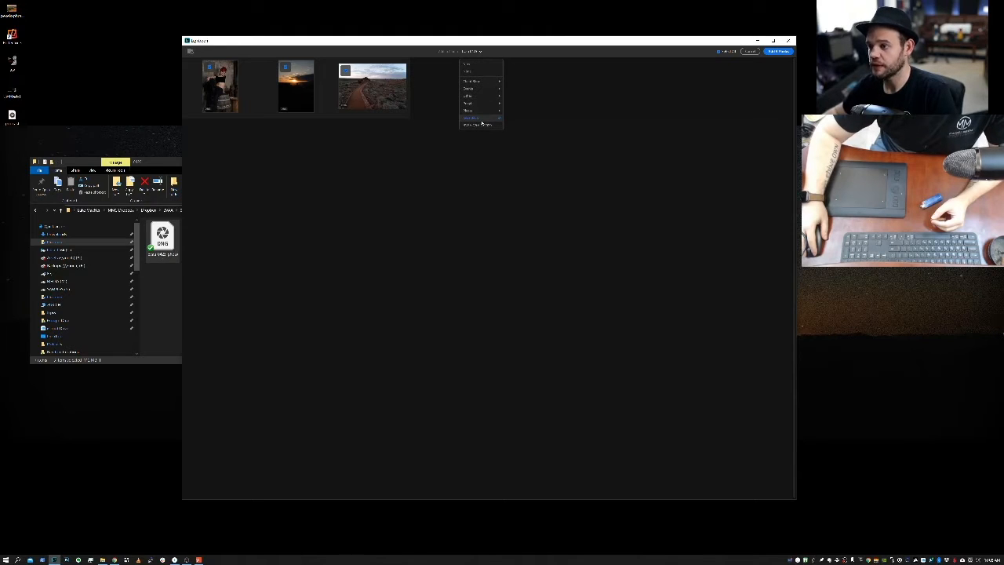
{"action": "left_click", "coordinate": [481, 124]}
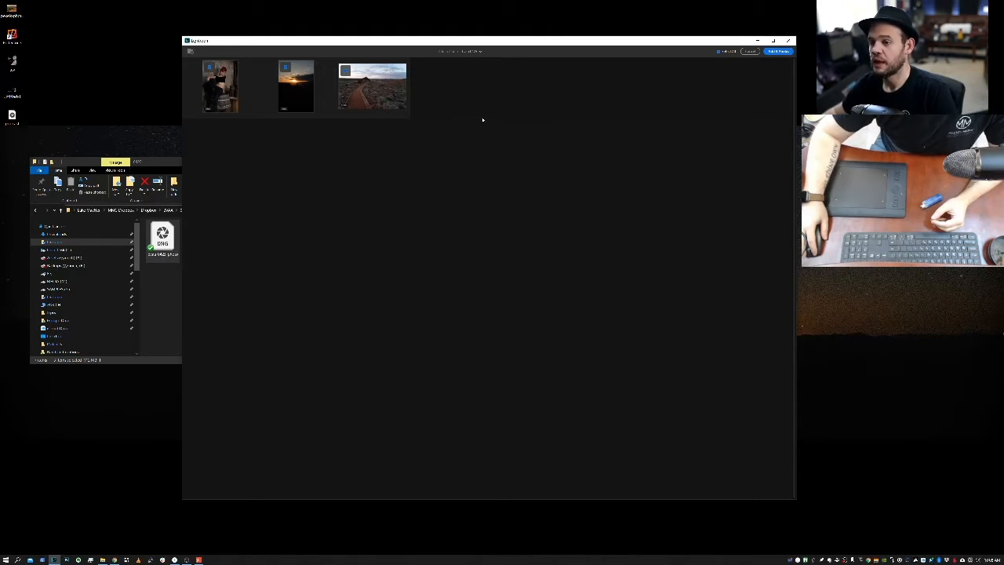
{"action": "left_click", "coordinate": [778, 51]}
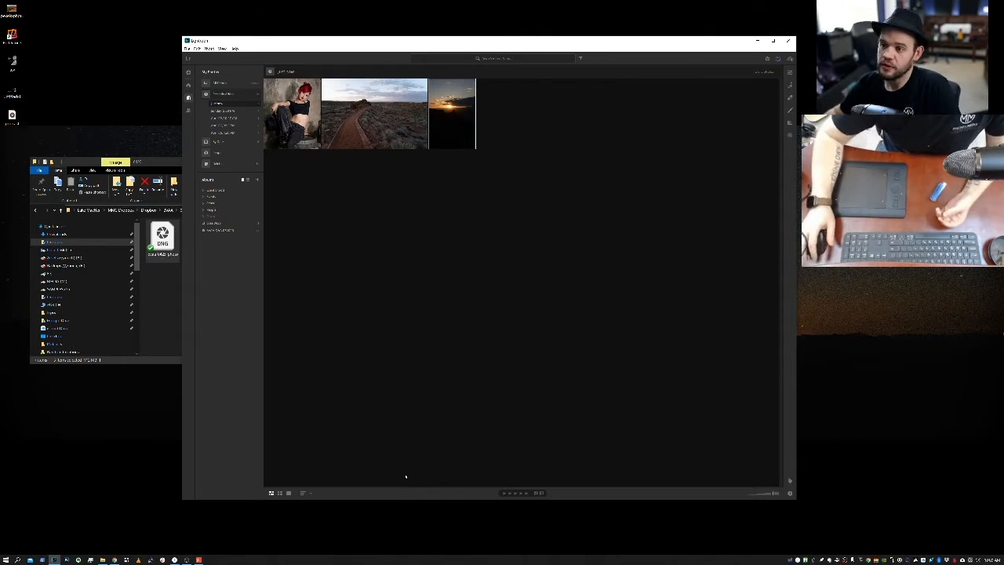
Step: Open the desert path landscape photo from the imported photos in the single-photo view
{"action": "left_click", "coordinate": [356, 131]}
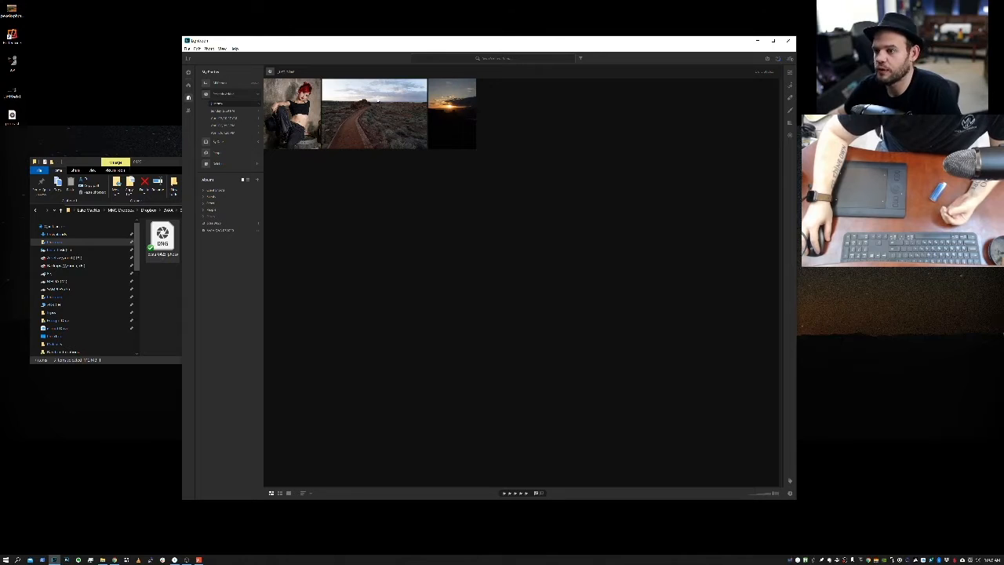
{"action": "double_click", "coordinate": [382, 111]}
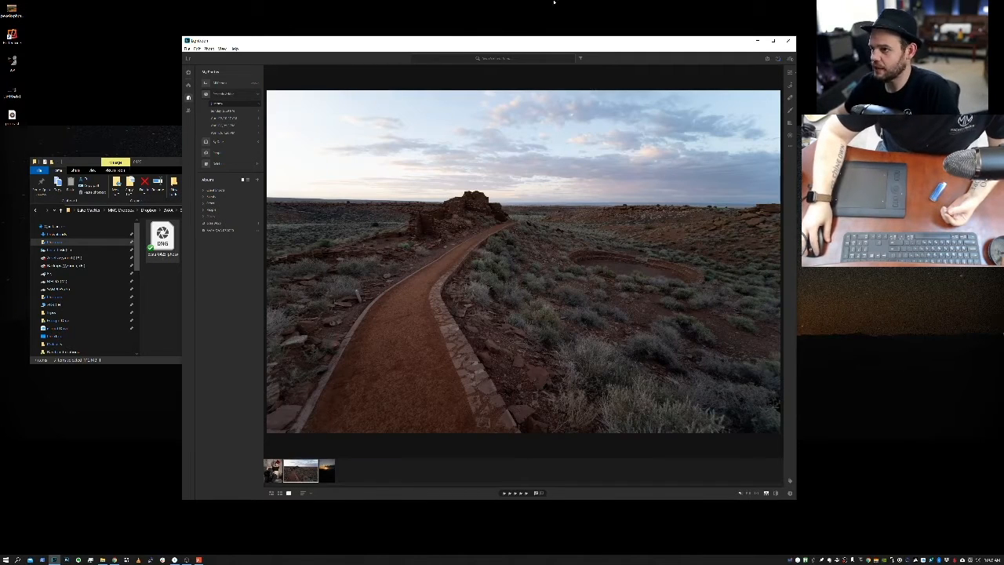
{"action": "left_click_drag", "start_coordinate": [524, 43], "coordinate": [546, 36]}
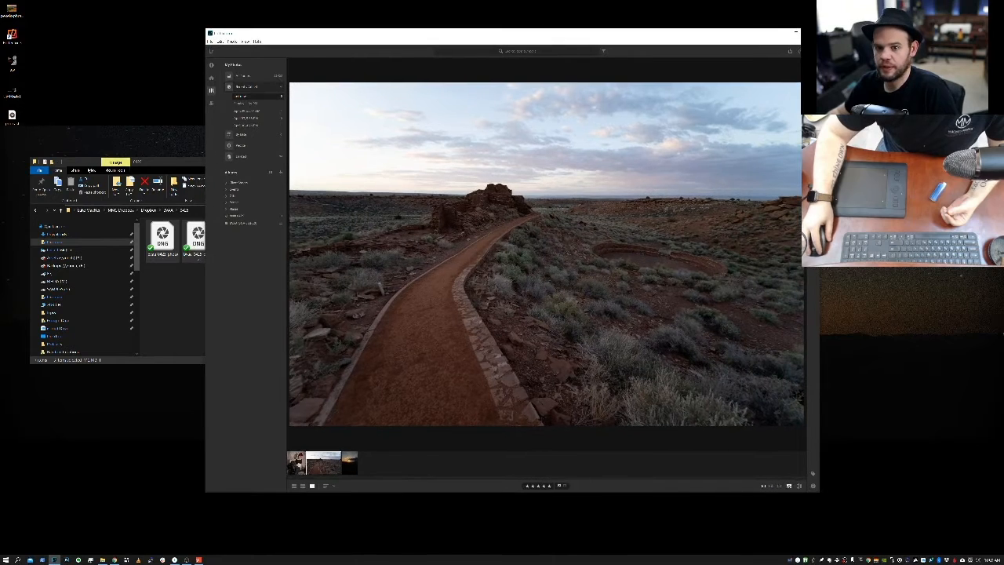
Step: Close the 0425 folder window and reposition the Lightroom window on the desktop
{"action": "left_click", "coordinate": [135, 158]}
{"action": "left_click", "coordinate": [370, 161]}
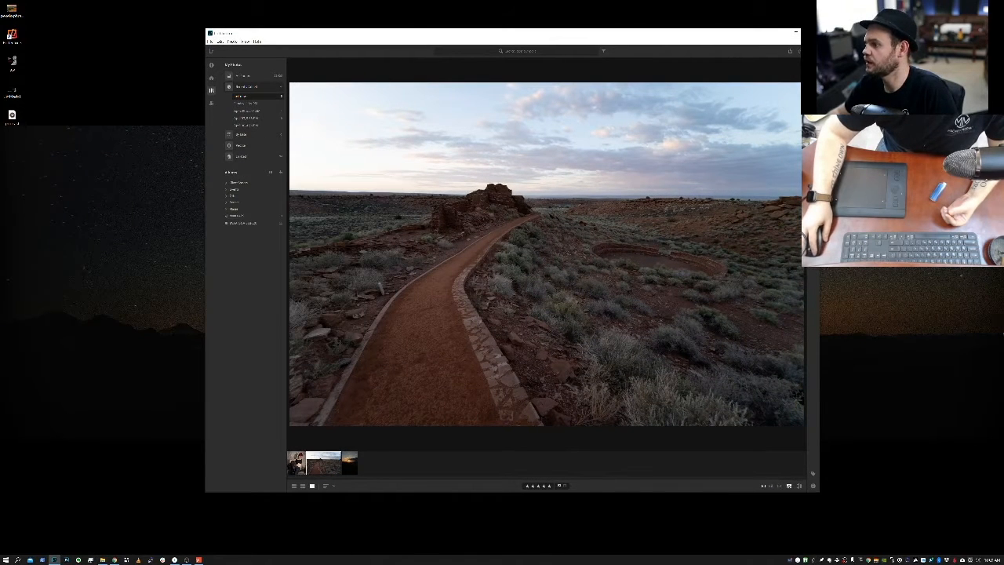
{"action": "left_click_drag", "start_coordinate": [819, 29], "coordinate": [950, 0]}
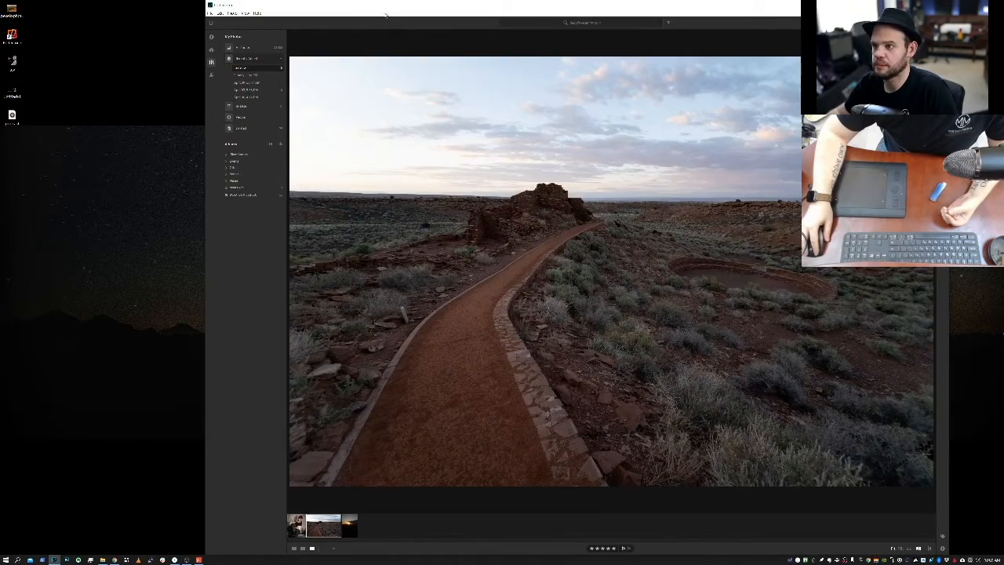
{"action": "left_click_drag", "start_coordinate": [385, 14], "coordinate": [339, 54]}
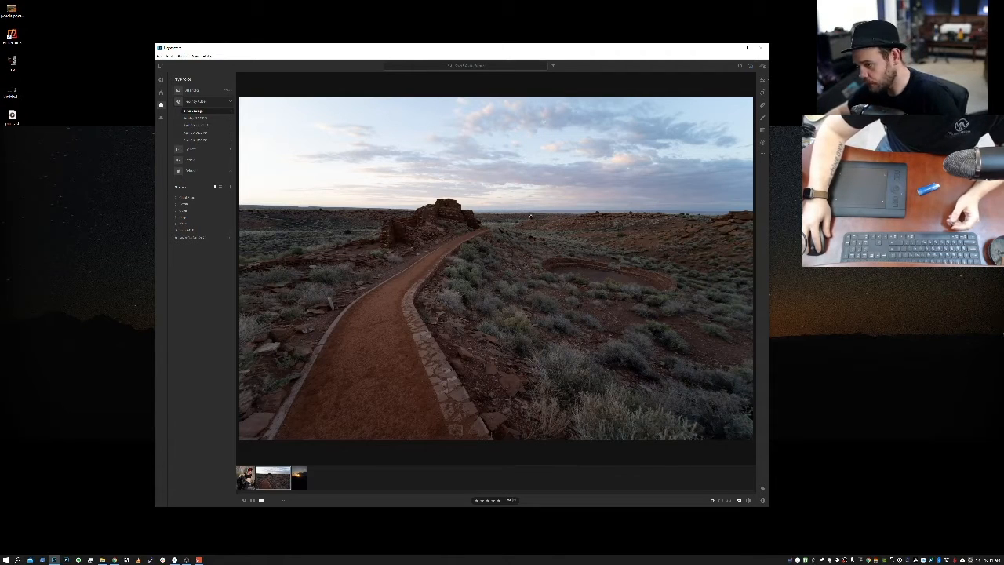
Step: Show the edit controls in a wider window and draw a linear gradient from the photo's bottom edge up into the clouds
{"action": "left_click", "coordinate": [763, 81]}
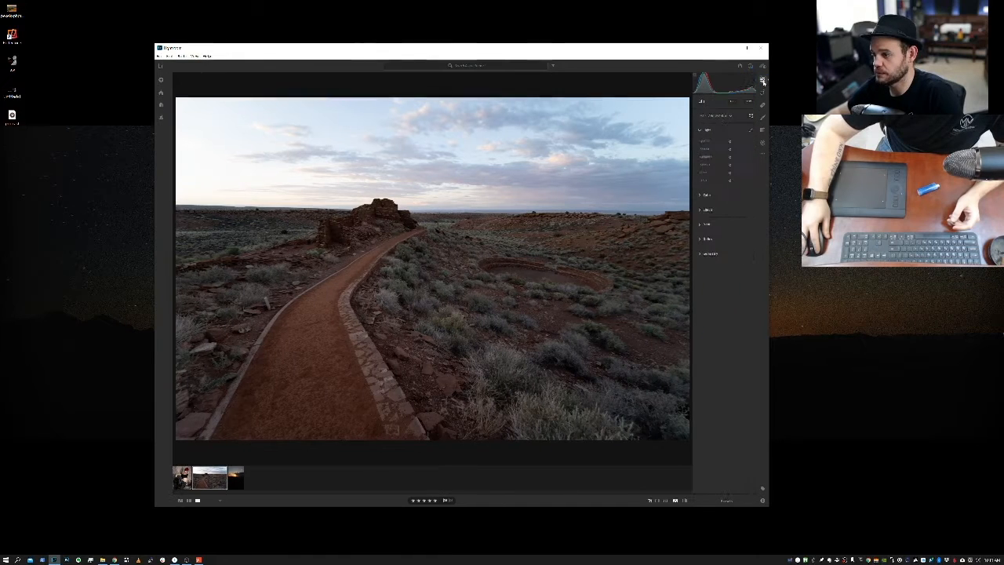
{"action": "left_click_drag", "start_coordinate": [769, 140], "coordinate": [823, 140]}
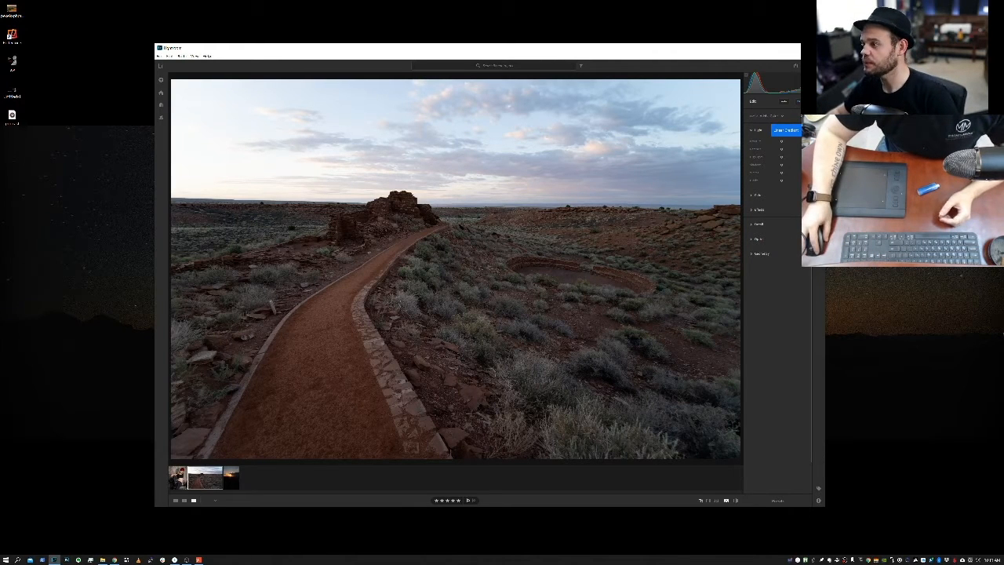
{"action": "left_click", "coordinate": [784, 129]}
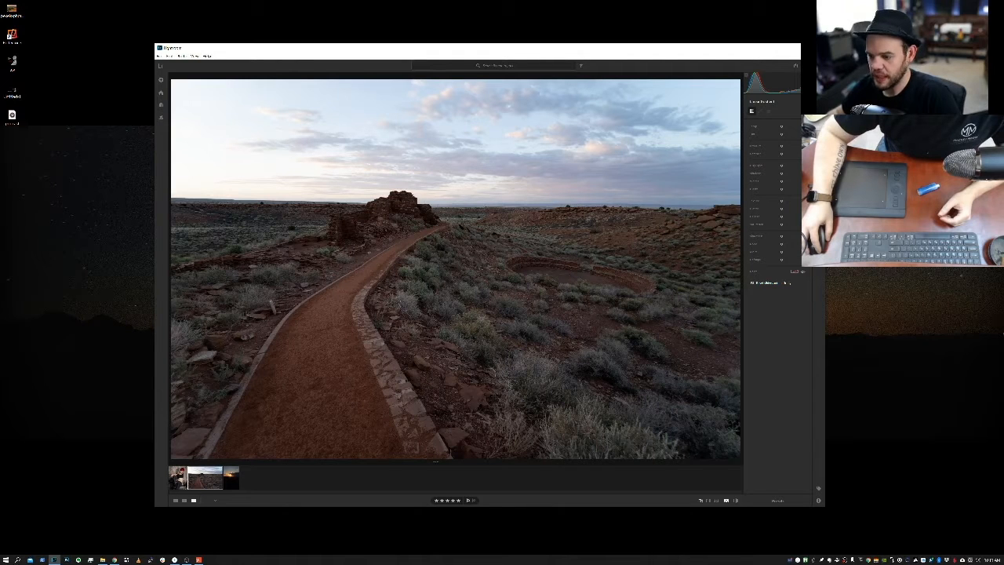
{"action": "left_click_drag", "start_coordinate": [441, 444], "coordinate": [452, 265]}
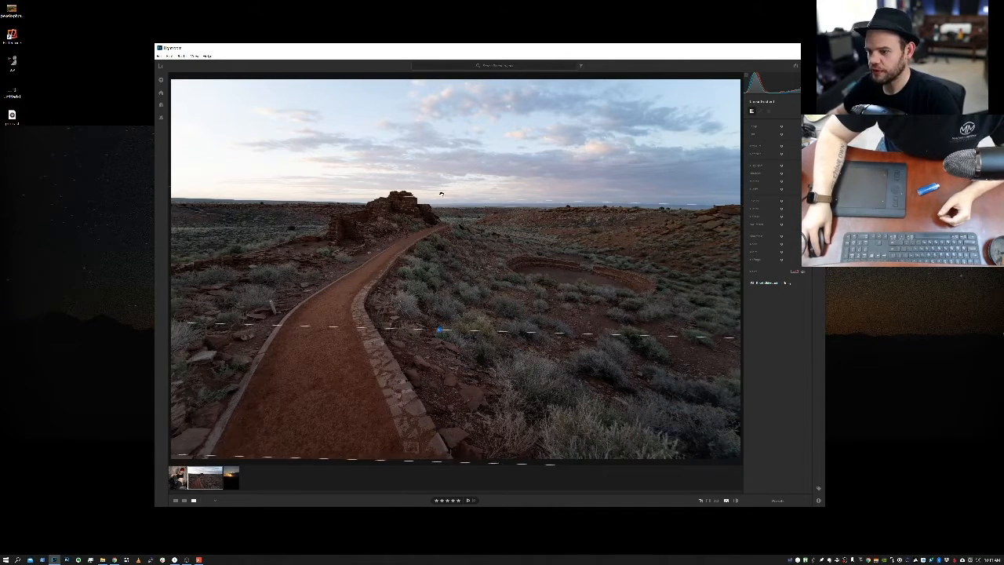
{"action": "left_click_drag", "start_coordinate": [441, 194], "coordinate": [523, 131]}
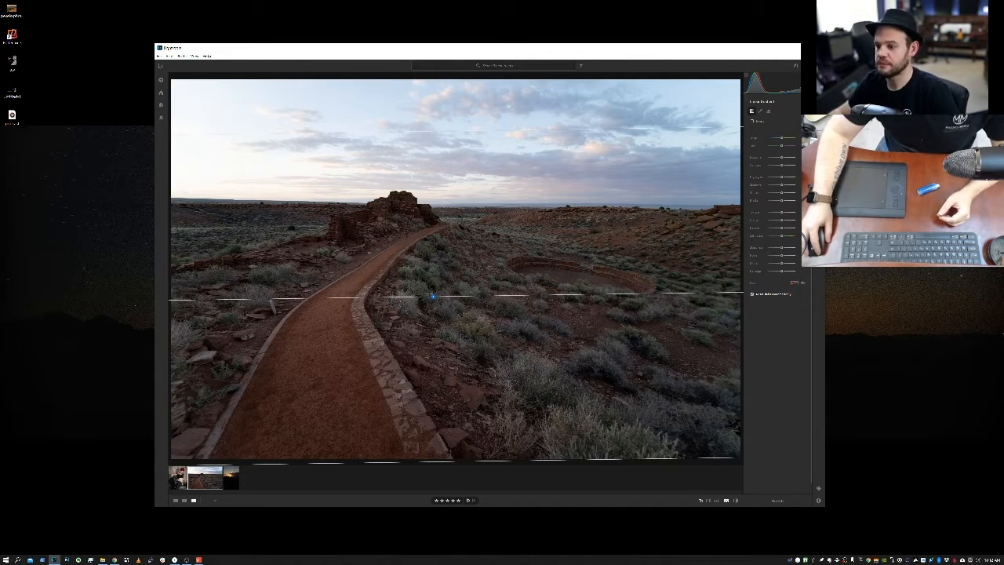
Step: Raise the linear gradient's exposure slightly to brighten the path and foreground, and return to the general edit controls
{"action": "mouse_move", "coordinate": [432, 296]}
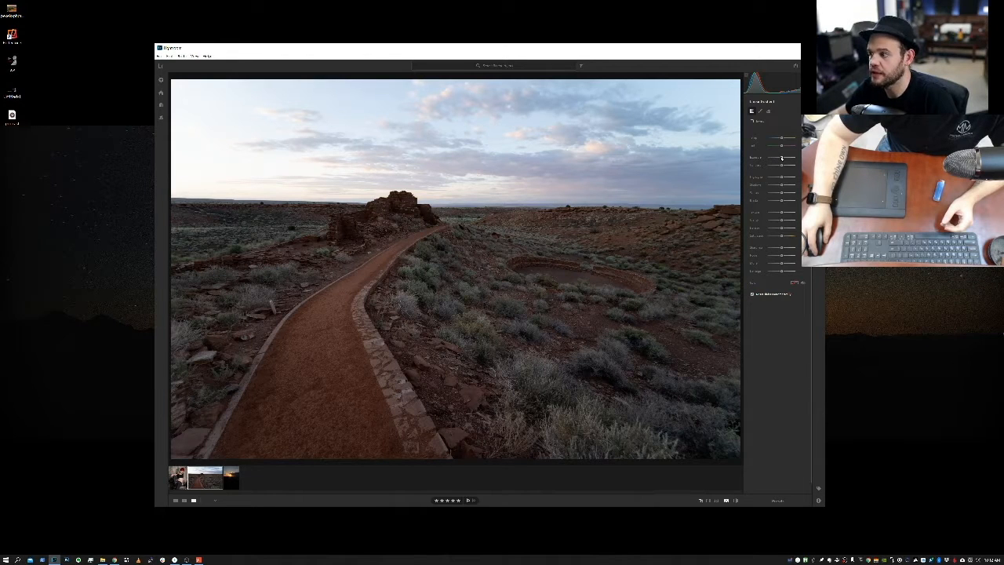
{"action": "mouse_move", "coordinate": [782, 158]}
{"action": "left_mouse_down"}
{"action": "mouse_move", "coordinate": [791, 157]}
{"action": "mouse_move", "coordinate": [762, 155]}
{"action": "mouse_move", "coordinate": [792, 157]}
{"action": "mouse_move", "coordinate": [769, 157]}
{"action": "mouse_move", "coordinate": [789, 168]}
{"action": "mouse_move", "coordinate": [783, 174]}
{"action": "left_mouse_up"}
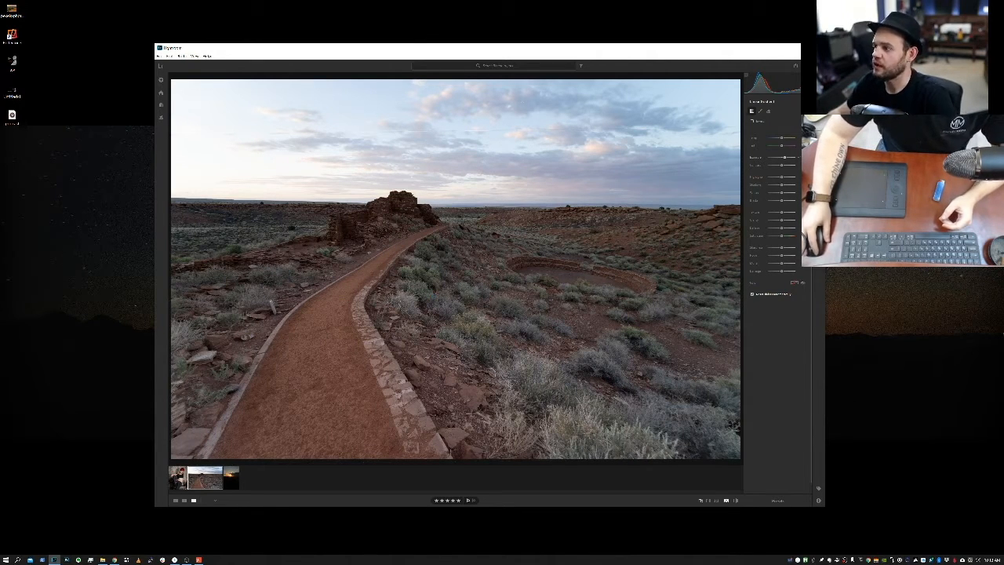
{"action": "left_click", "coordinate": [818, 80]}
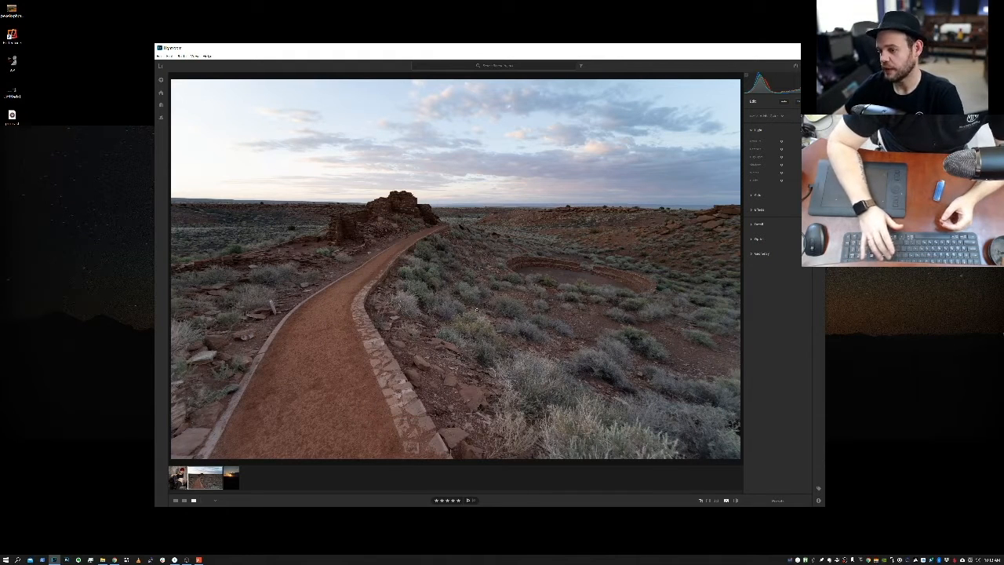
Step: Compare the photo with its unedited original, and examine the stone ruins at the end of the path up close
{"action": "key", "text": "backslash"}
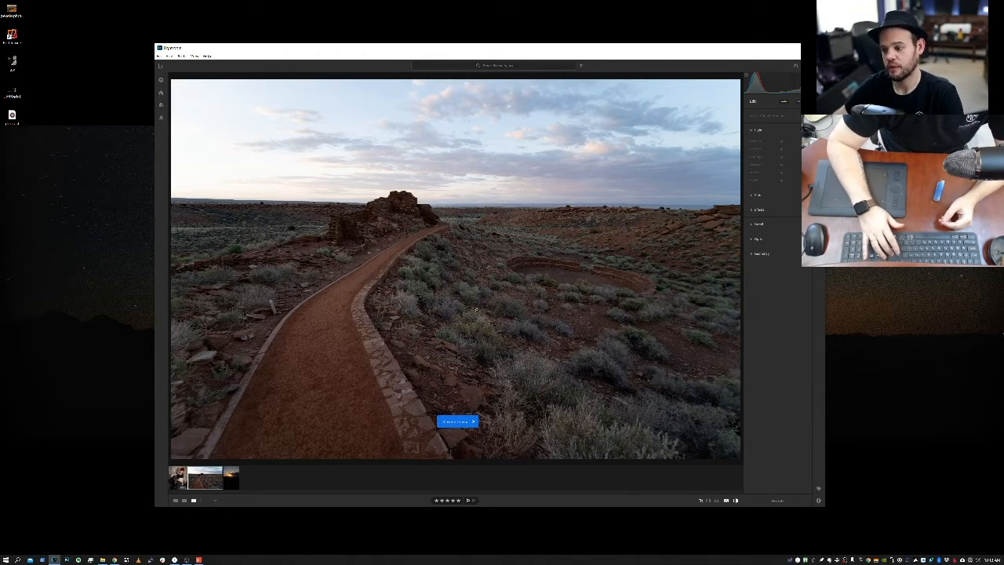
{"action": "key", "text": "backslash"}
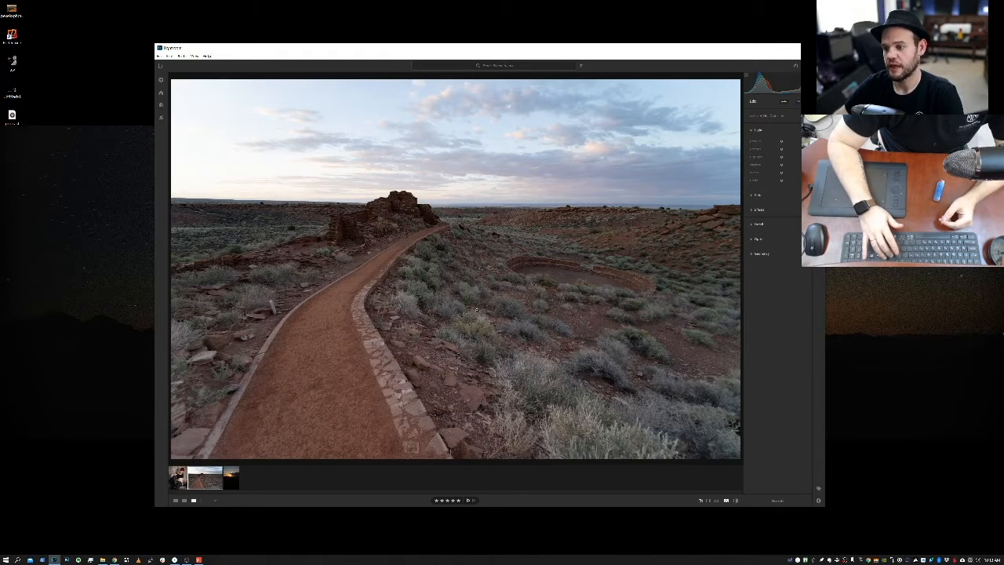
{"action": "key", "text": "backslash"}
{"action": "key", "text": "backslash"}
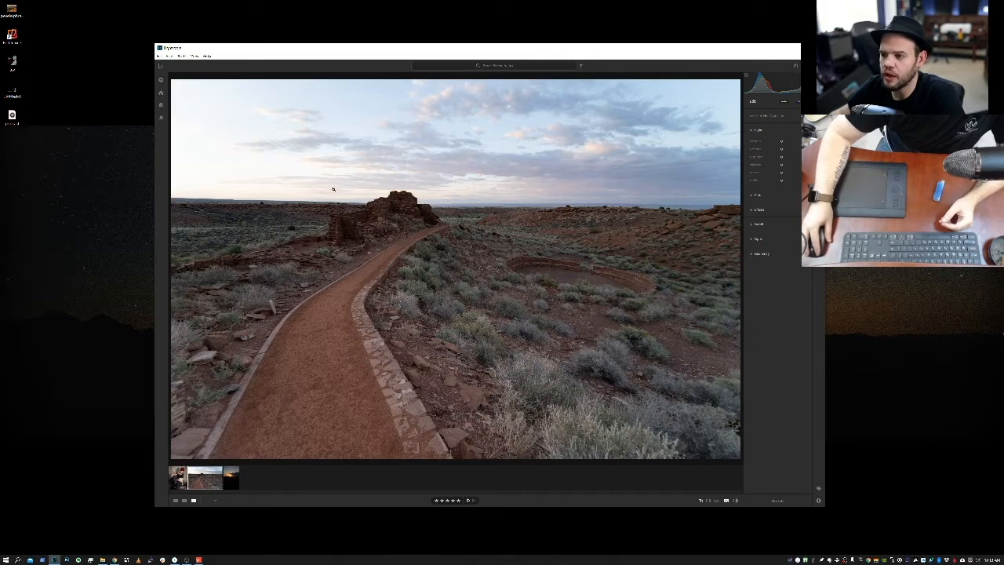
{"action": "left_click", "coordinate": [395, 214]}
{"action": "left_click_drag", "start_coordinate": [395, 215], "coordinate": [550, 179]}
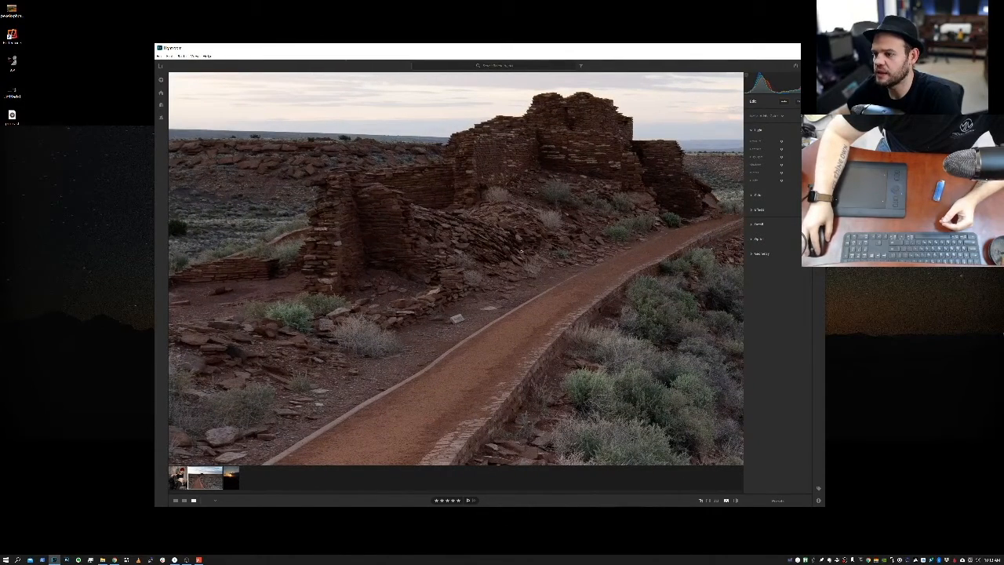
{"action": "key", "text": "Right"}
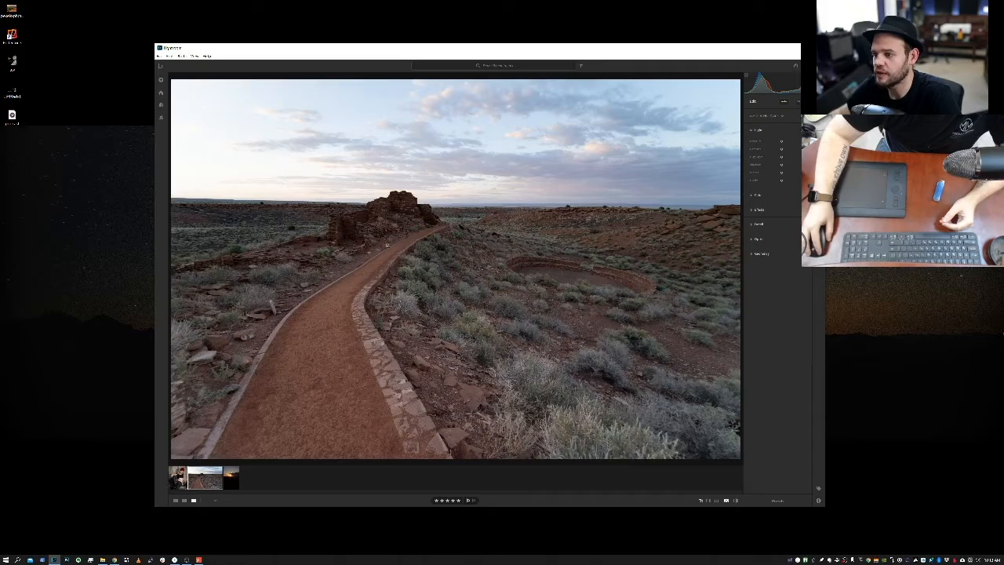
{"action": "left_click", "coordinate": [381, 236]}
{"action": "left_click_drag", "start_coordinate": [422, 204], "coordinate": [478, 263]}
{"action": "left_click", "coordinate": [478, 262]}
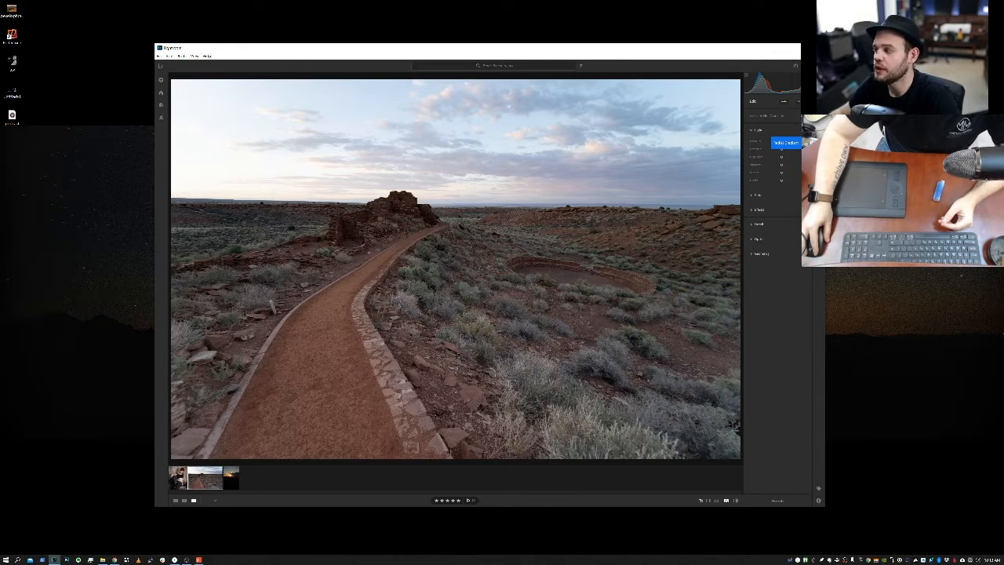
Step: Draw a radial gradient around the stone ruins and adjust its shape and position to fit closely around them
{"action": "left_click", "coordinate": [779, 142]}
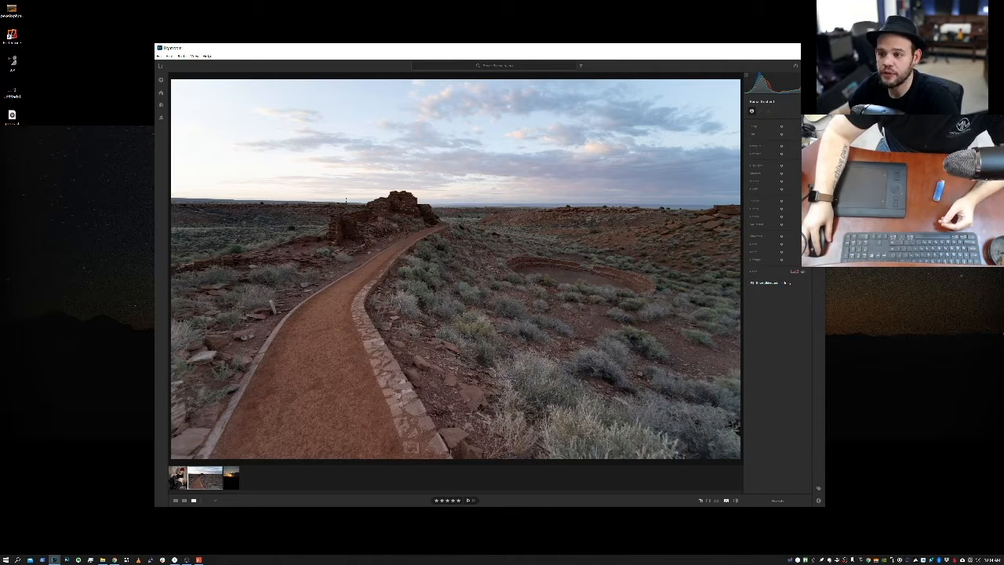
{"action": "left_click_drag", "start_coordinate": [345, 214], "coordinate": [405, 225]}
{"action": "left_click_drag", "start_coordinate": [345, 202], "coordinate": [385, 223]}
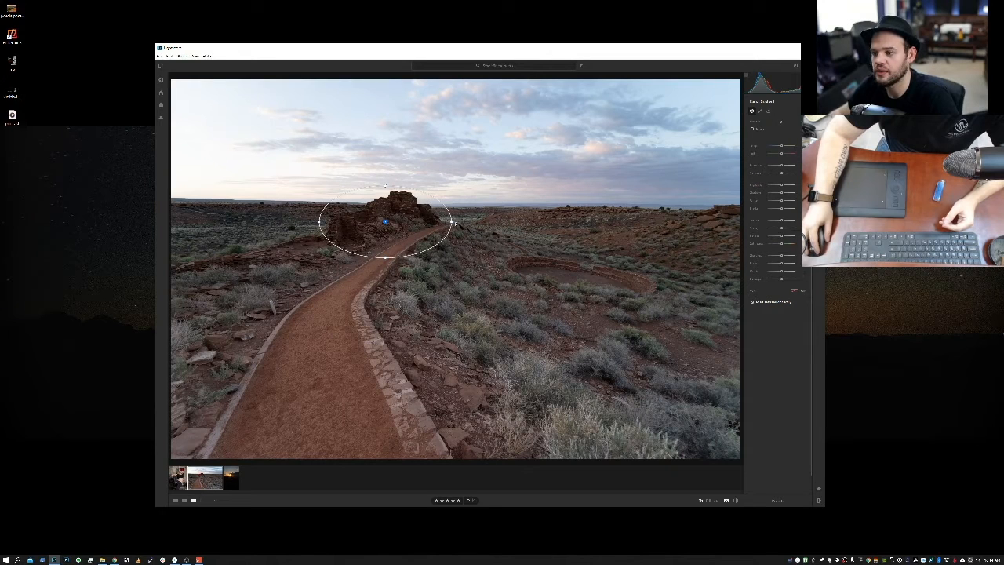
{"action": "left_click_drag", "start_coordinate": [453, 221], "coordinate": [381, 220]}
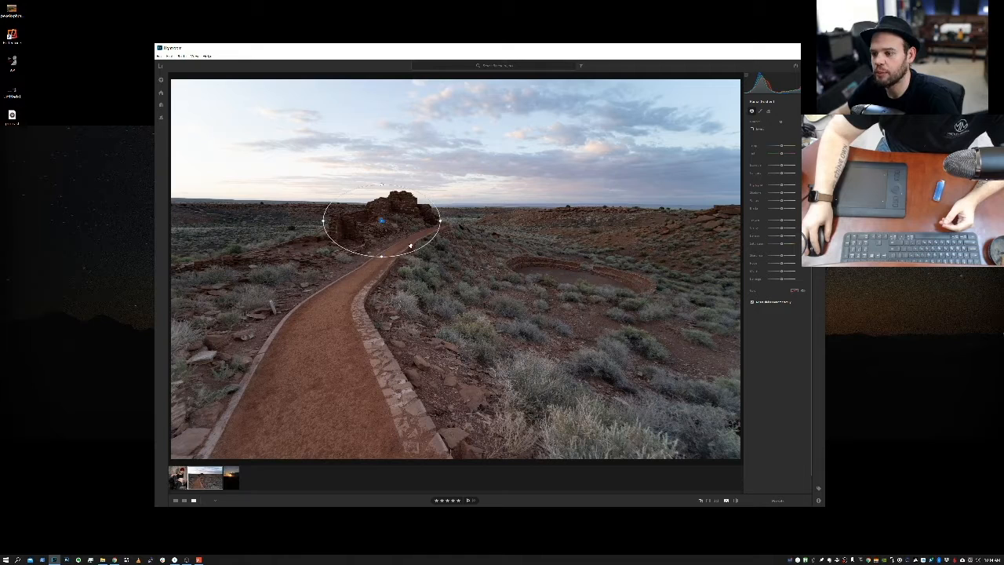
{"action": "mouse_move", "coordinate": [379, 257]}
{"action": "left_mouse_down"}
{"action": "mouse_move", "coordinate": [384, 215]}
{"action": "mouse_move", "coordinate": [386, 252]}
{"action": "left_mouse_up"}
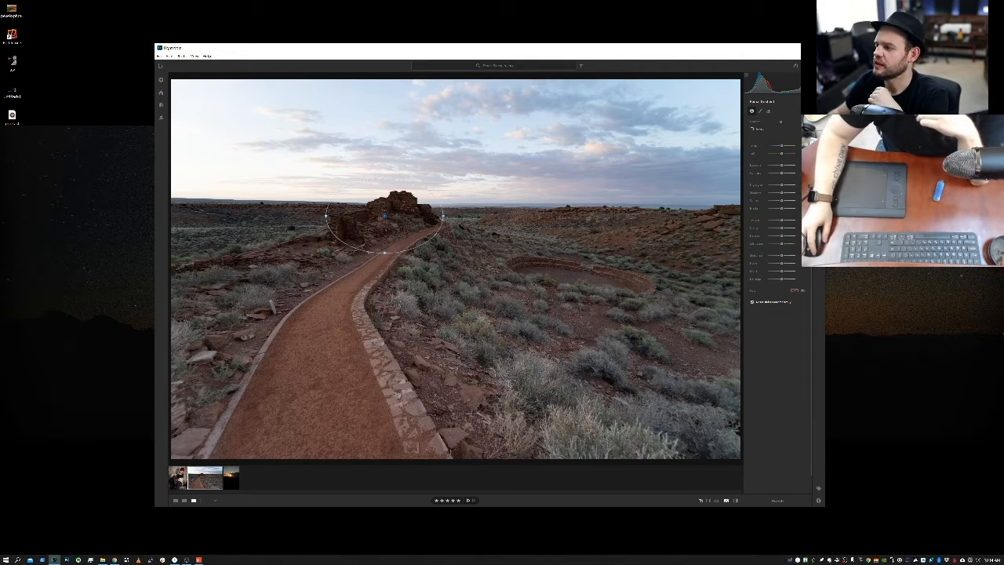
Step: Raise the radial gradient's exposure strongly and enlarge its ellipse in height and width around the ruins
{"action": "left_click_drag", "start_coordinate": [782, 166], "coordinate": [790, 165]}
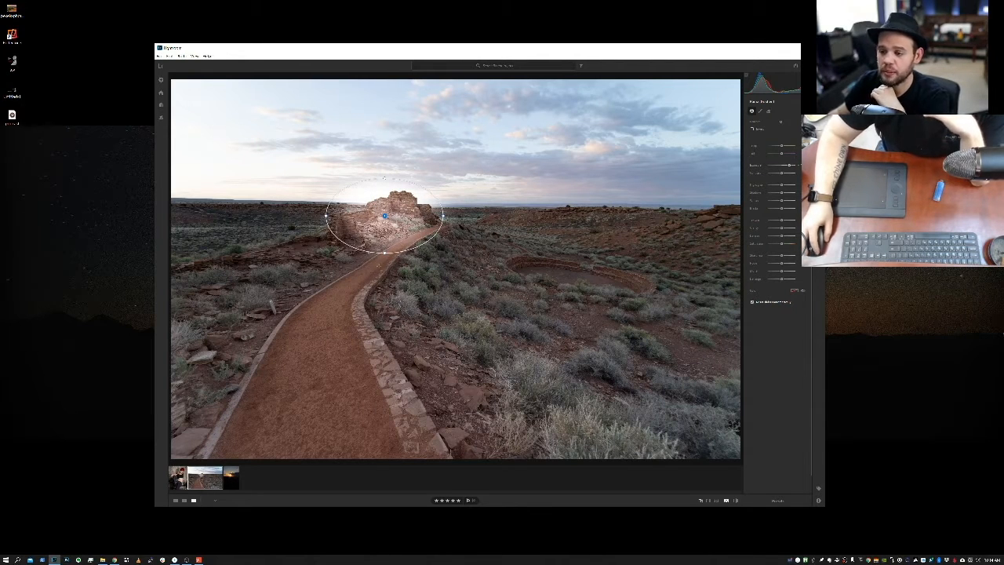
{"action": "left_click_drag", "start_coordinate": [383, 253], "coordinate": [384, 267]}
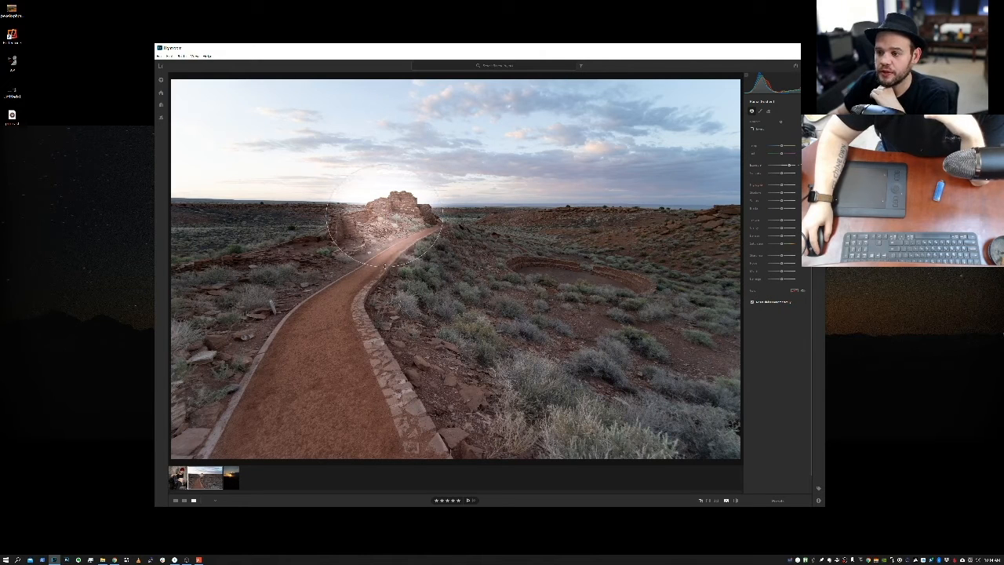
{"action": "left_click_drag", "start_coordinate": [326, 216], "coordinate": [292, 222]}
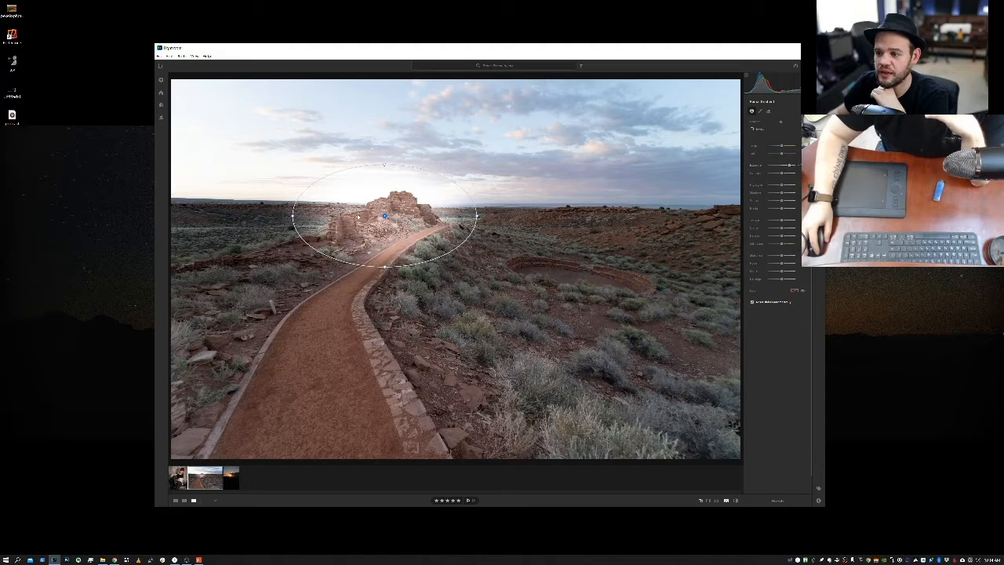
Step: Tighten the radial gradient's ellipse around the stone ruins, reduce its exposure to a subtle lift, and return to the general edit controls
{"action": "left_click_drag", "start_coordinate": [384, 216], "coordinate": [382, 214]}
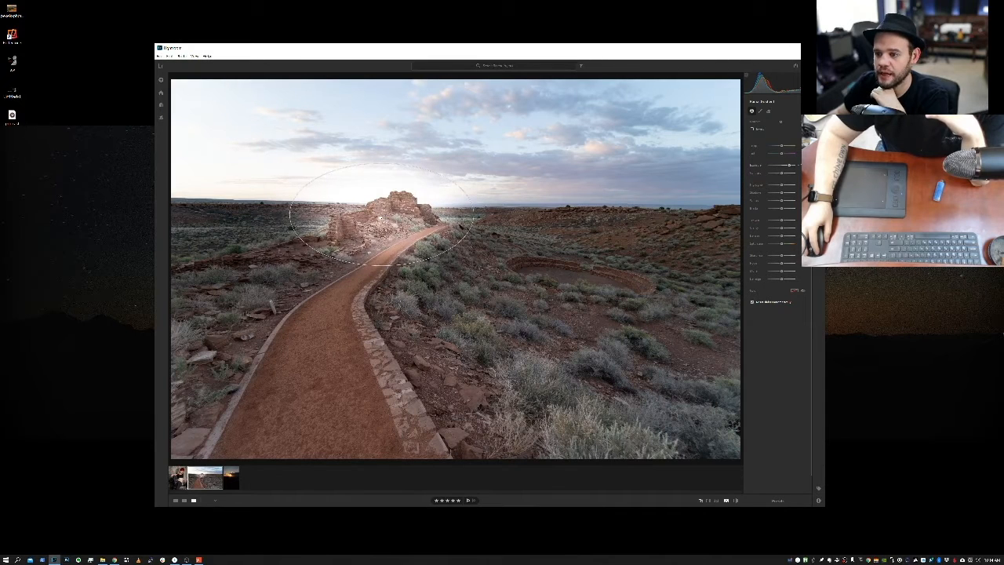
{"action": "left_click_drag", "start_coordinate": [381, 265], "coordinate": [381, 259]}
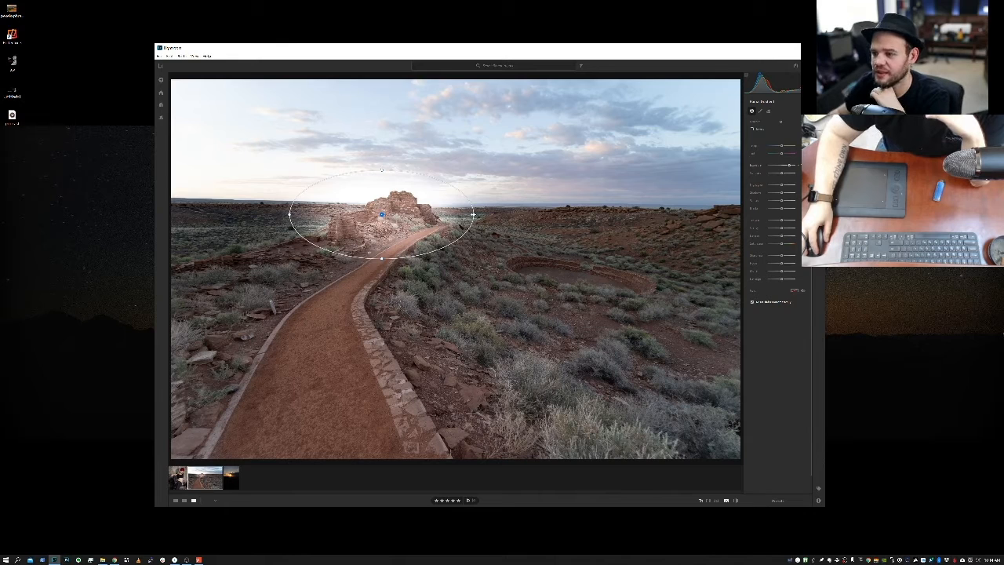
{"action": "left_click_drag", "start_coordinate": [473, 214], "coordinate": [463, 214]}
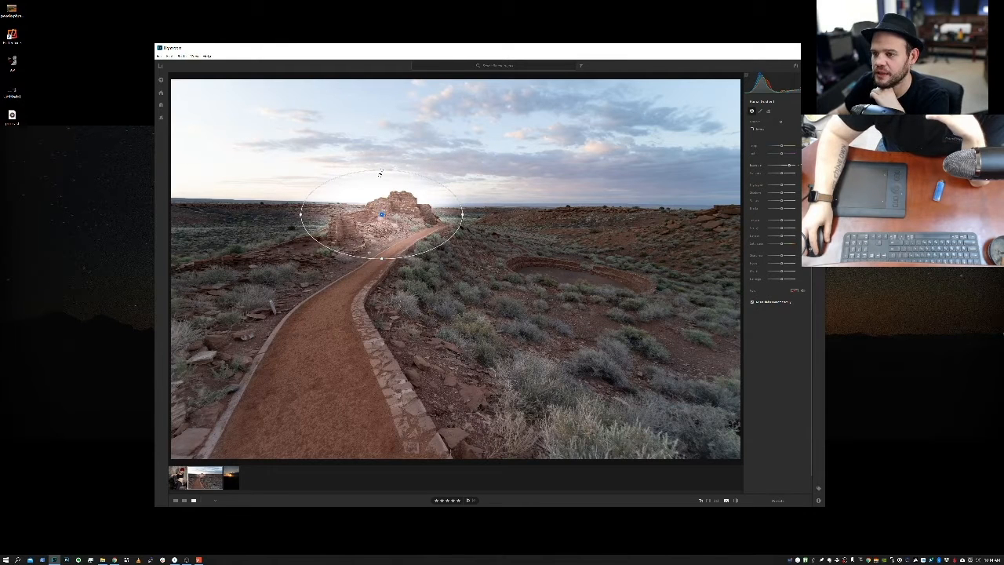
{"action": "left_click_drag", "start_coordinate": [382, 170], "coordinate": [383, 174]}
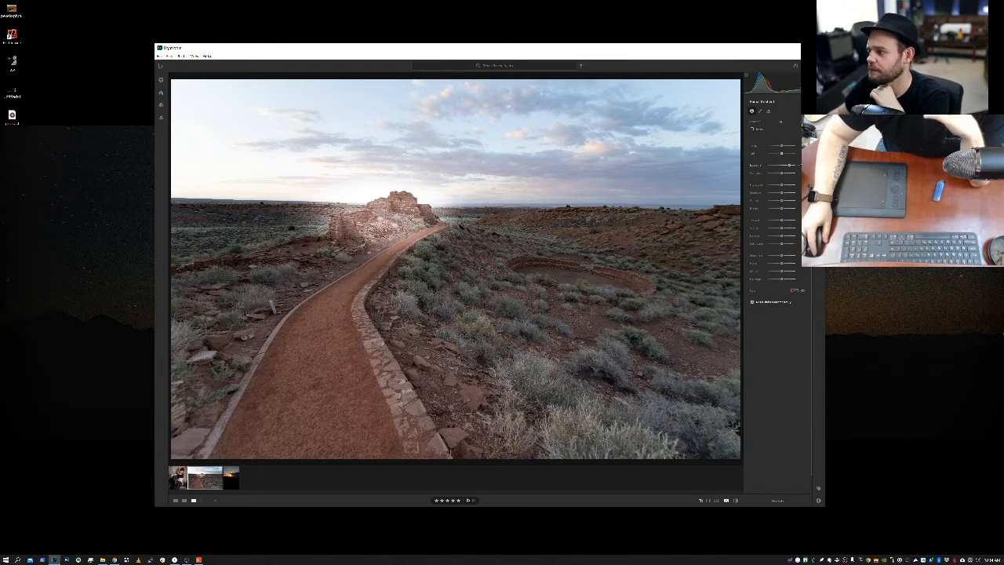
{"action": "left_click_drag", "start_coordinate": [793, 171], "coordinate": [785, 167]}
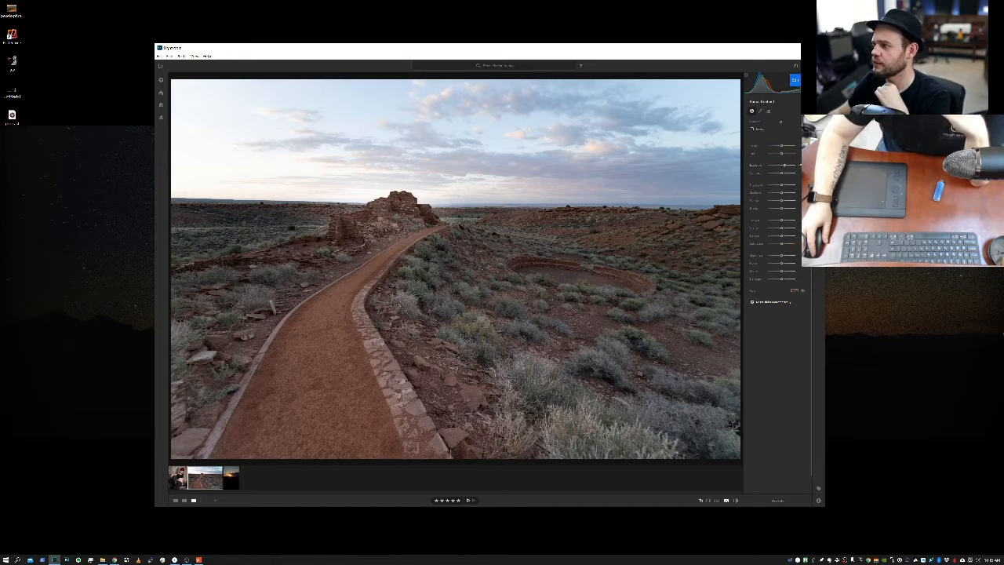
{"action": "left_click", "coordinate": [818, 80]}
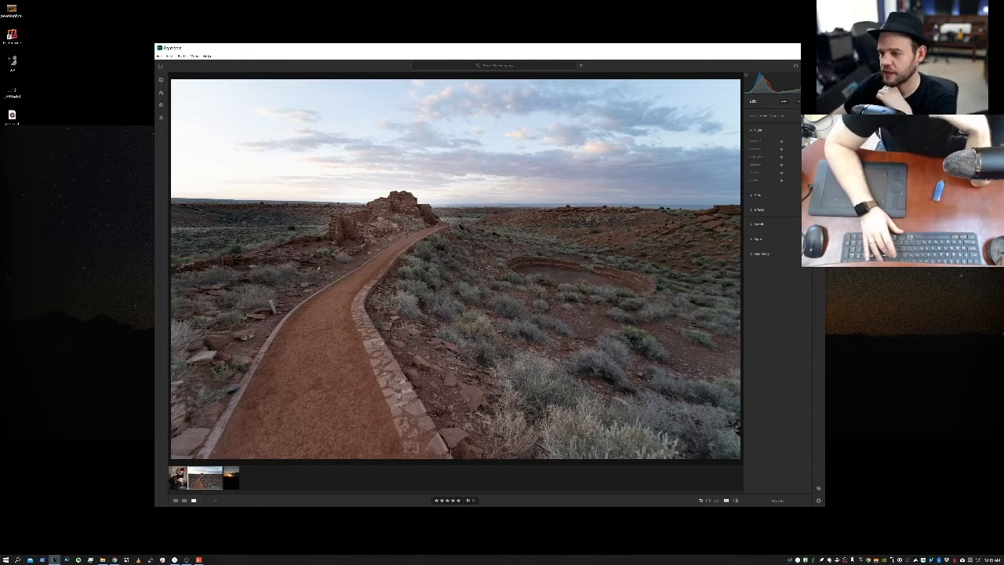
Step: Compare the edited desert path photo with its unedited original twice
{"action": "key", "text": "backslash"}
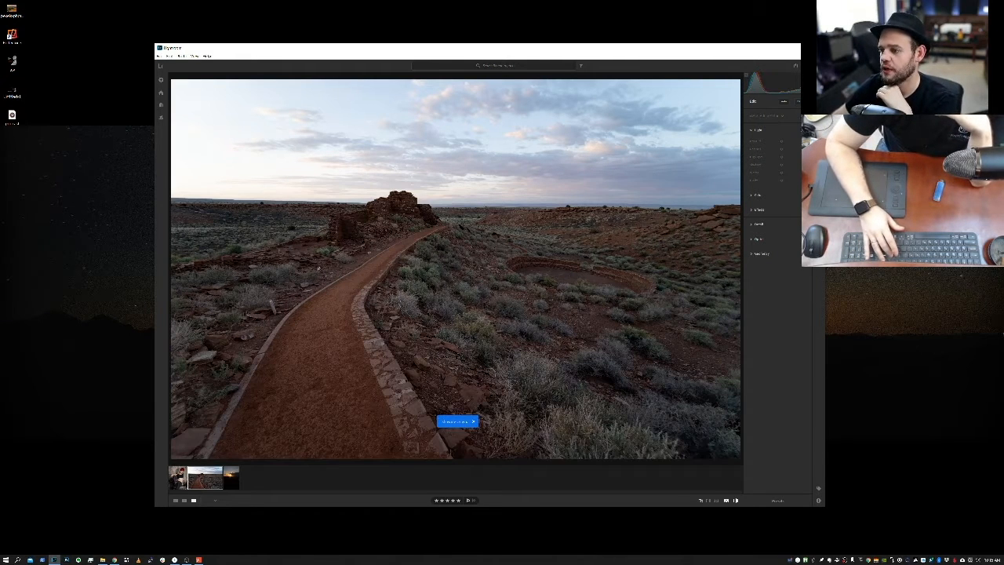
{"action": "key", "text": "backslash"}
{"action": "key", "text": "backslash"}
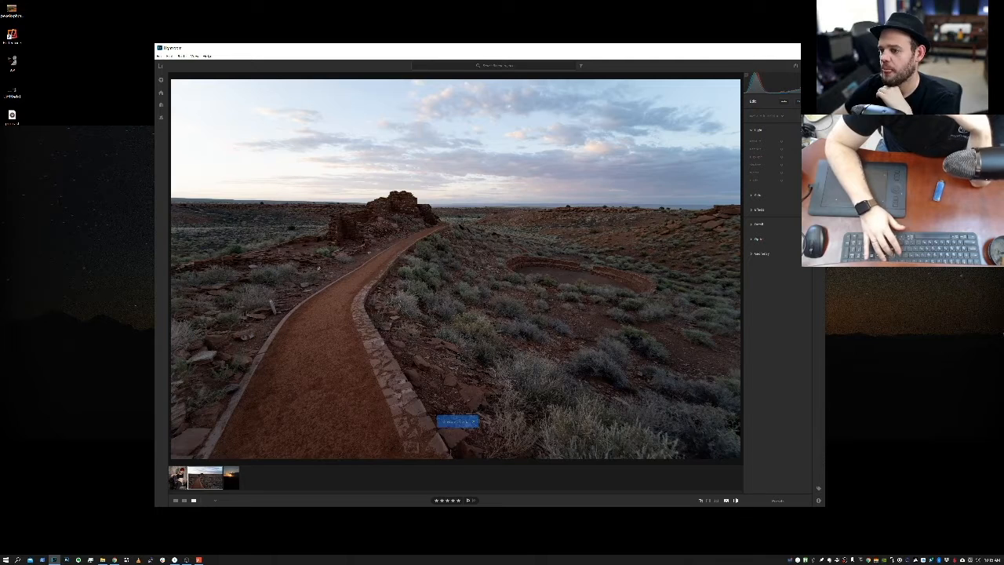
{"action": "key", "text": "backslash"}
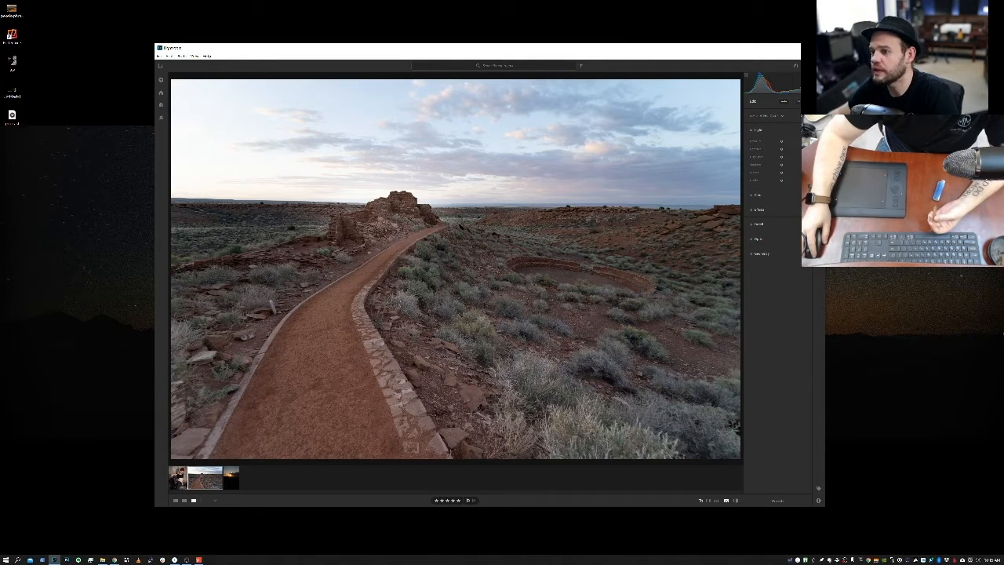
Step: Add a linear gradient over the sky and, with its mask overlay shown, raise its lower edge to just below the horizon
{"action": "key", "text": "l"}
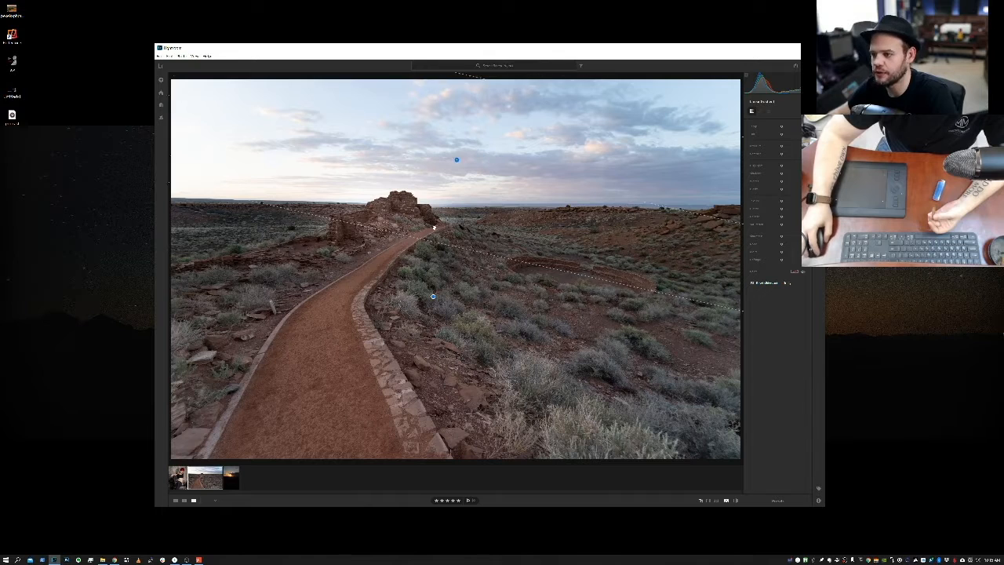
{"action": "left_click_drag", "start_coordinate": [468, 282], "coordinate": [477, 264]}
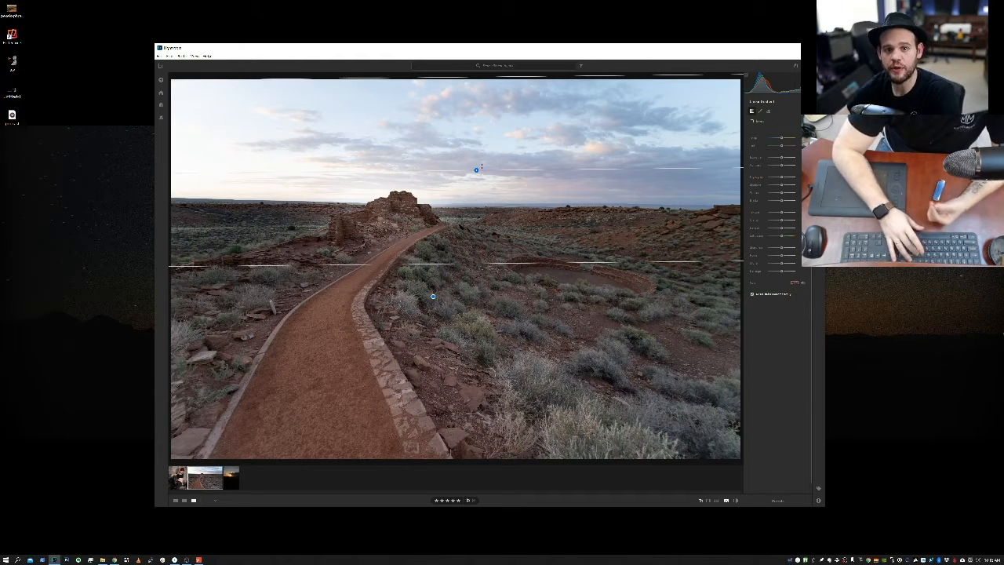
{"action": "key", "text": "o"}
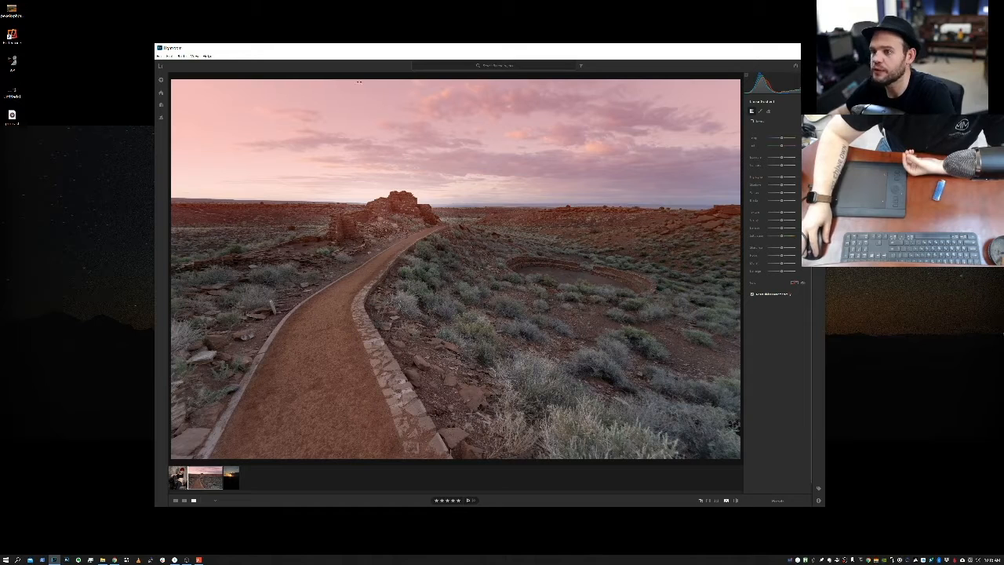
{"action": "key", "text": "h"}
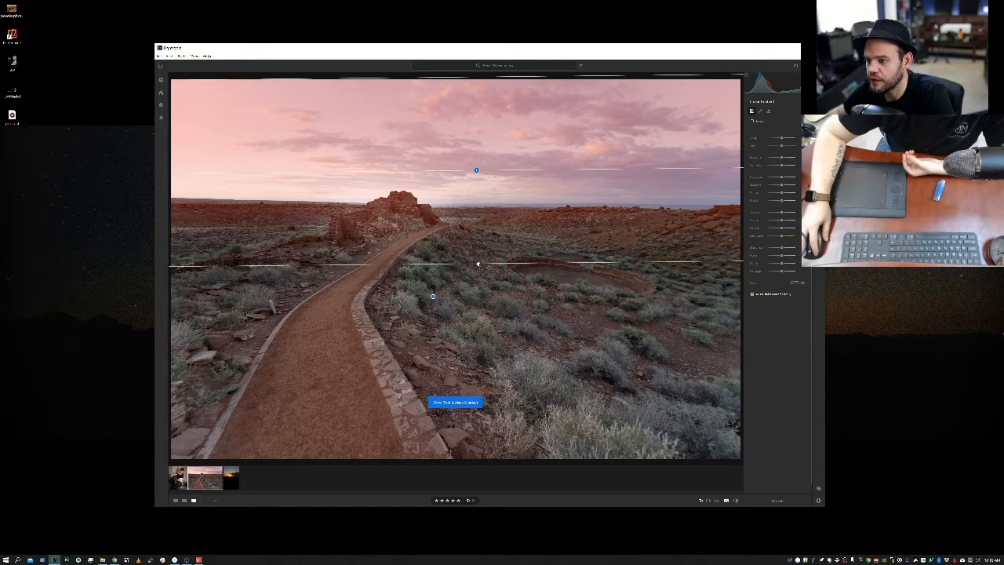
{"action": "left_click_drag", "start_coordinate": [477, 263], "coordinate": [525, 231]}
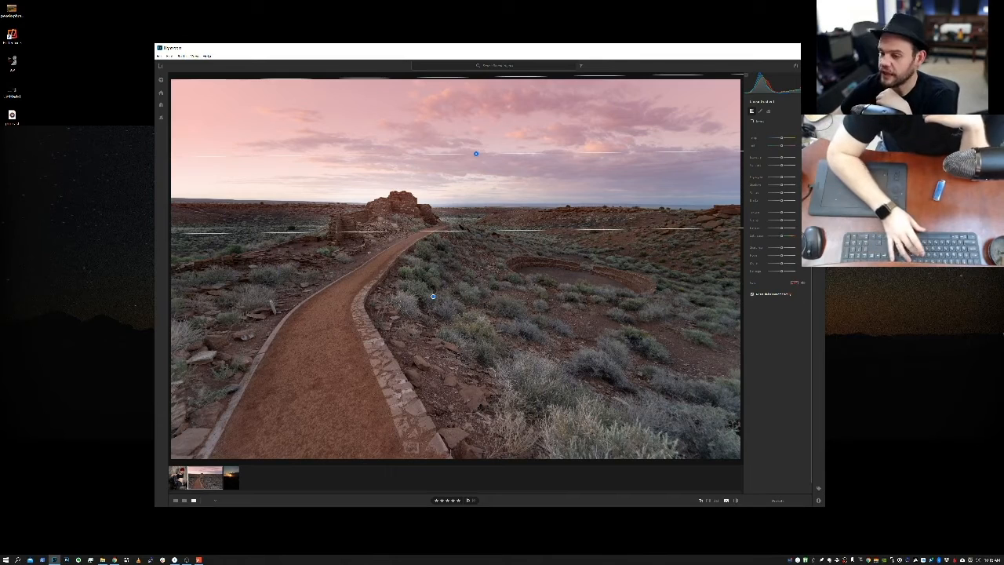
{"action": "key", "text": "o"}
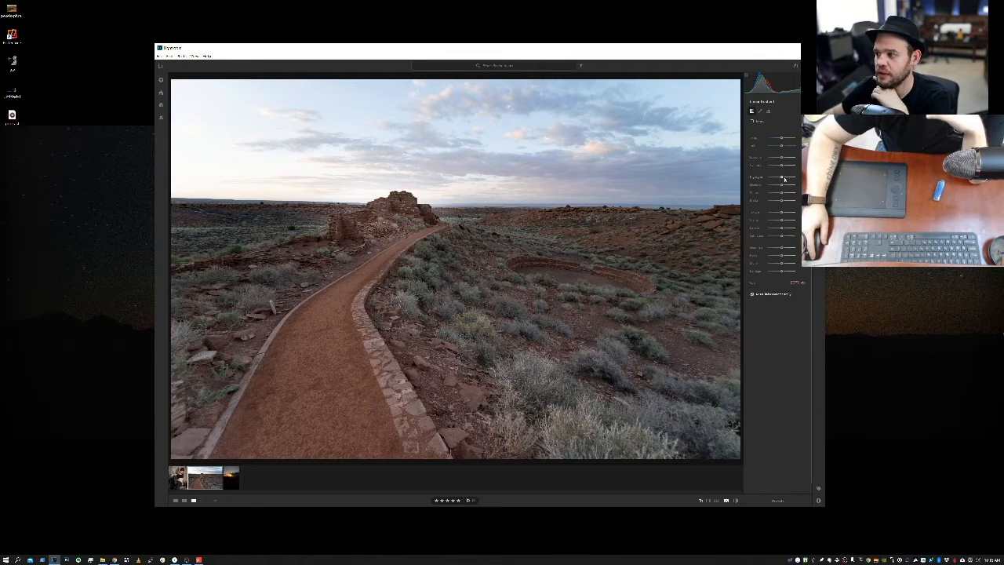
Step: Lower the sky gradient's highlights to bring out the clouds, and compare the photo with its unedited original
{"action": "mouse_move", "coordinate": [781, 178]}
{"action": "left_mouse_down"}
{"action": "mouse_move", "coordinate": [765, 177]}
{"action": "mouse_move", "coordinate": [786, 175]}
{"action": "mouse_move", "coordinate": [772, 177]}
{"action": "mouse_move", "coordinate": [788, 184]}
{"action": "mouse_move", "coordinate": [775, 186]}
{"action": "left_mouse_up"}
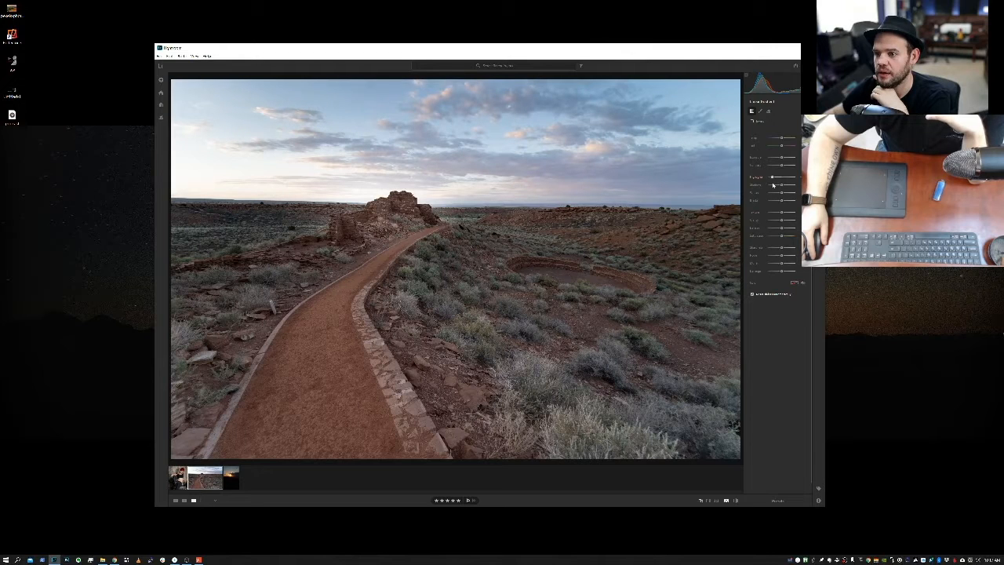
{"action": "left_click_drag", "start_coordinate": [773, 185], "coordinate": [774, 185]}
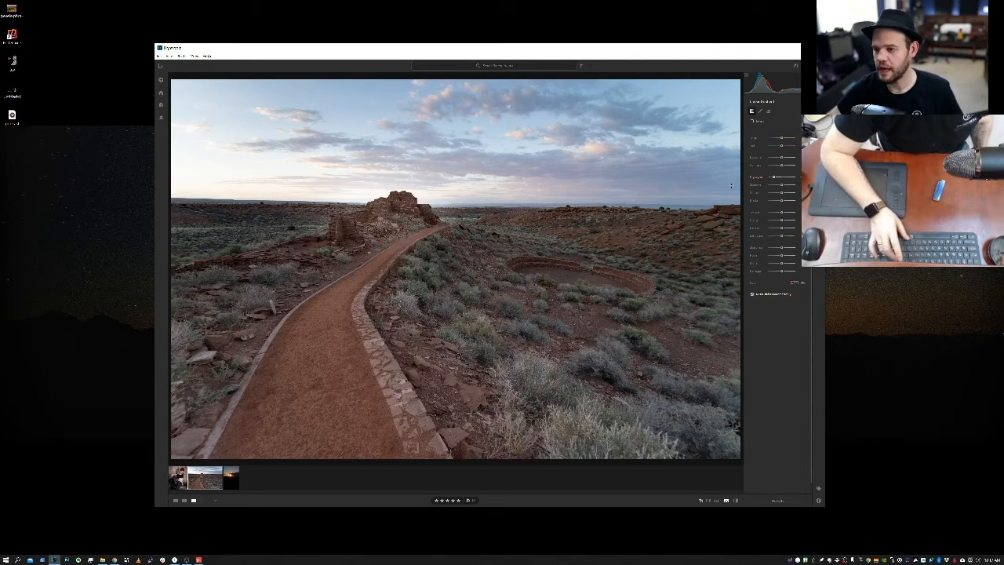
{"action": "key", "text": "backslash"}
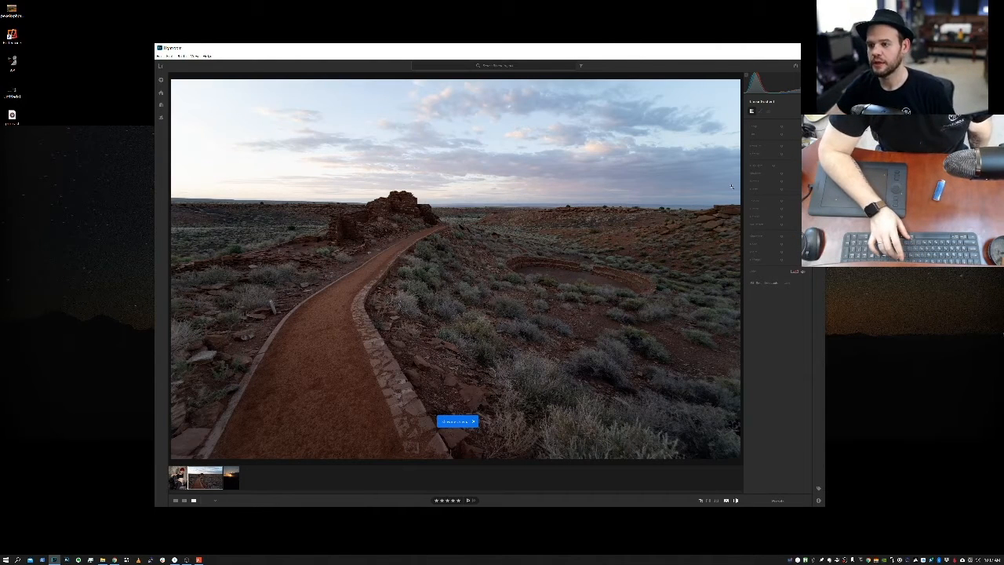
{"action": "key", "text": "backslash"}
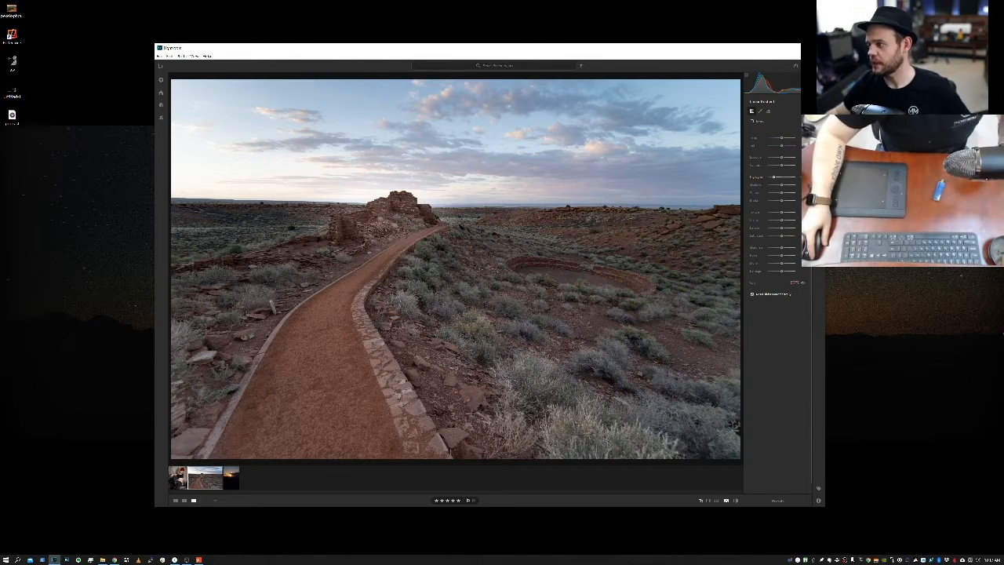
Step: Select the radial gradient on the stone ruins, set its exposure to 0.5, and return to the general edit controls
{"action": "left_click", "coordinate": [818, 142]}
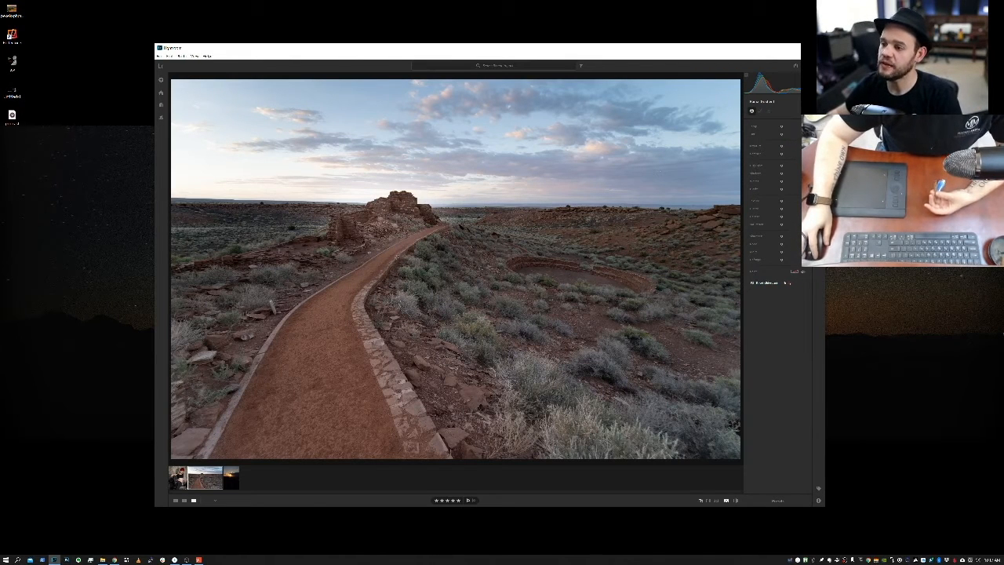
{"action": "key", "text": "h"}
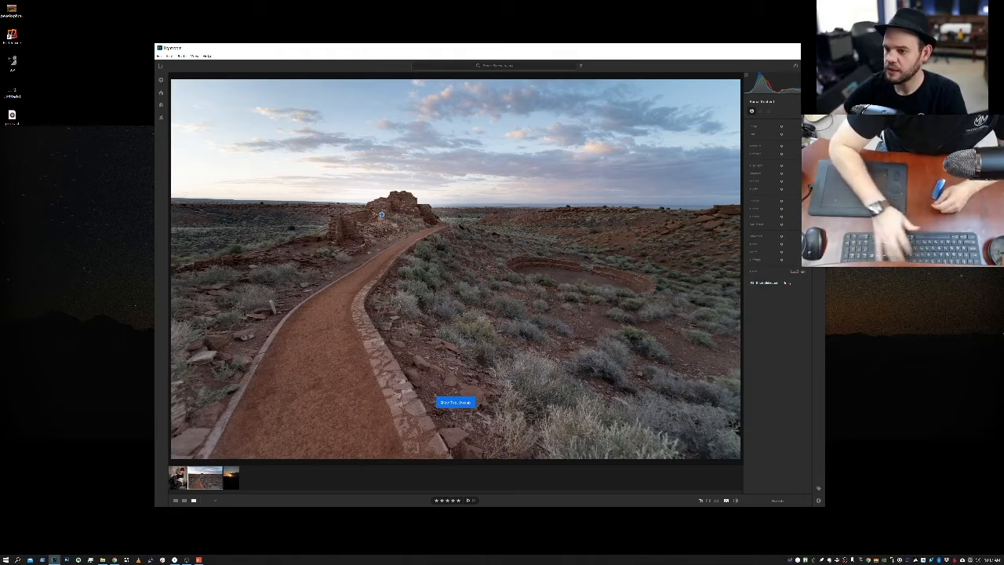
{"action": "left_click", "coordinate": [381, 215]}
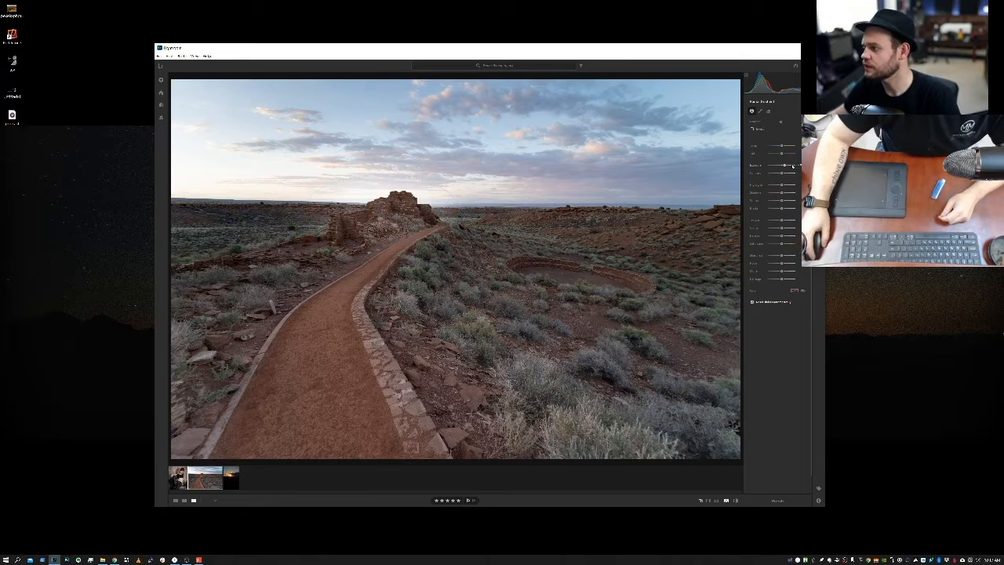
{"action": "type", "text": "0.5"}
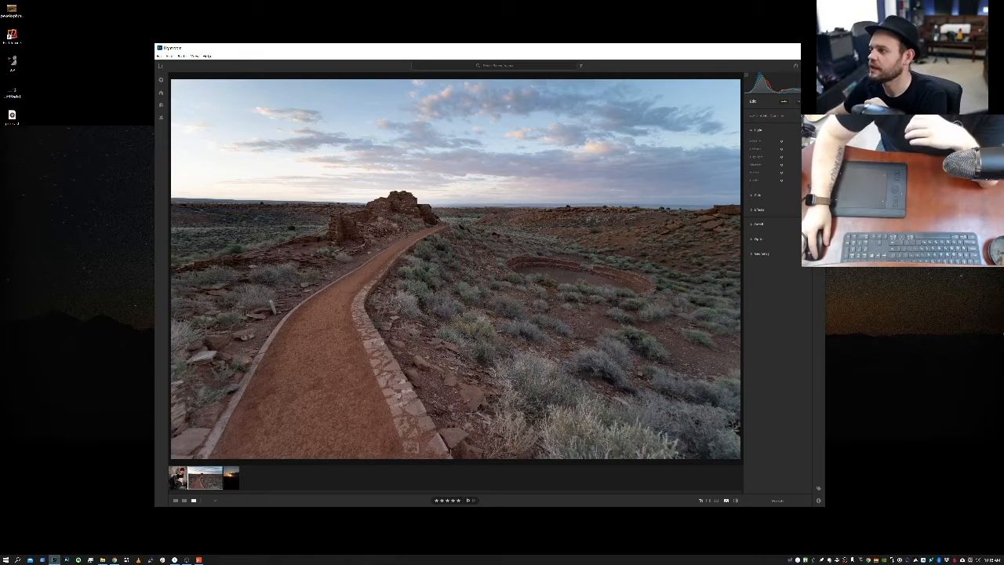
{"action": "key", "text": "e"}
{"action": "key", "text": "e"}
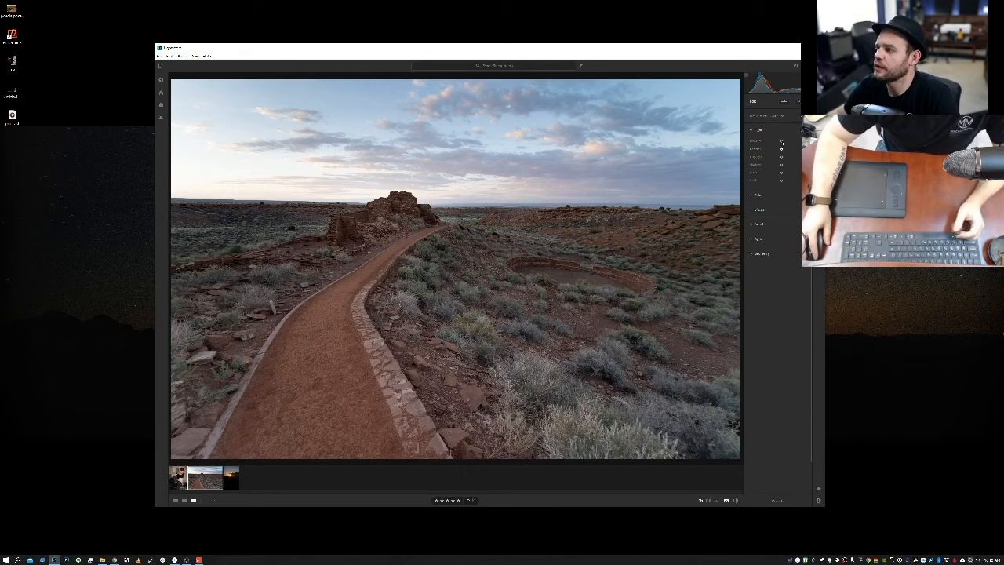
{"action": "left_click", "coordinate": [819, 80]}
{"action": "left_click", "coordinate": [818, 80]}
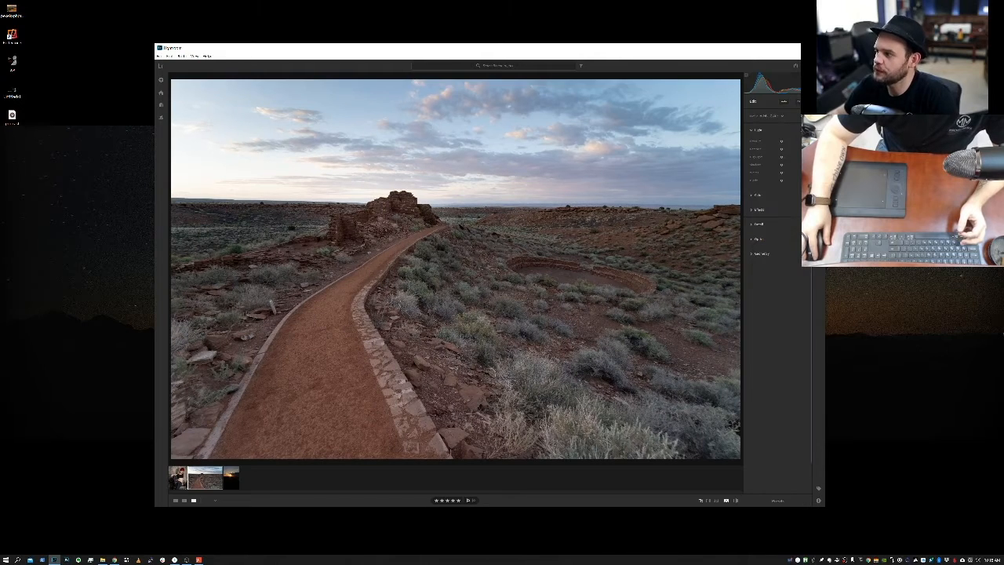
{"action": "left_click", "coordinate": [754, 130]}
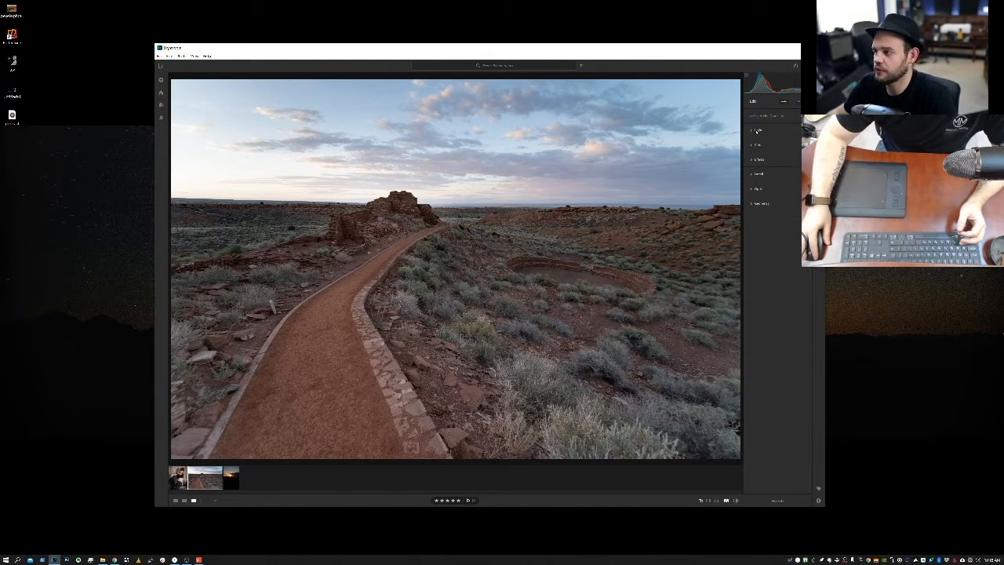
{"action": "left_click", "coordinate": [752, 131]}
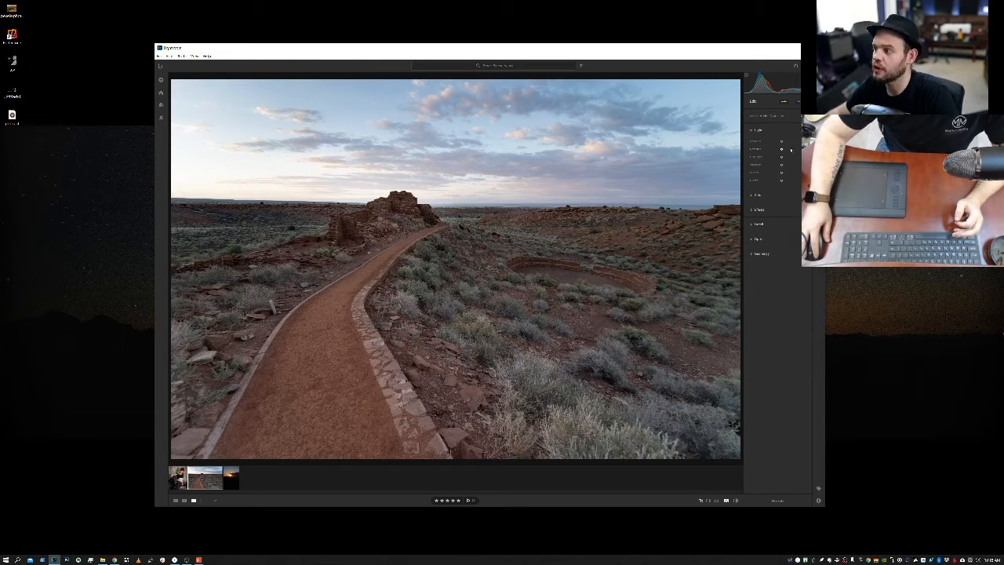
Step: Try strong and weak contrast on the whole photo, and settle on a slight contrast increase
{"action": "left_click_drag", "start_coordinate": [781, 140], "coordinate": [782, 141]}
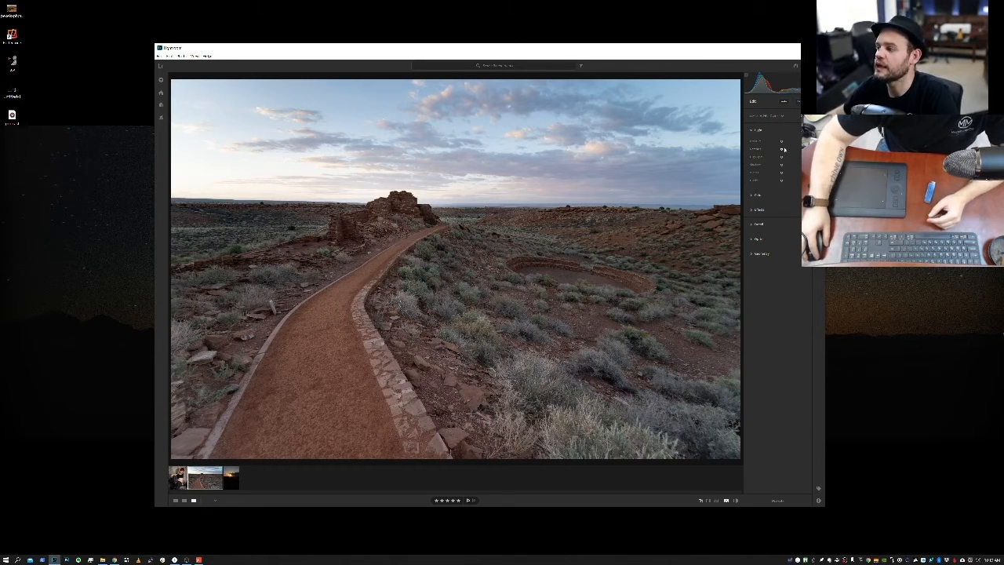
{"action": "left_click_drag", "start_coordinate": [781, 149], "coordinate": [786, 149]}
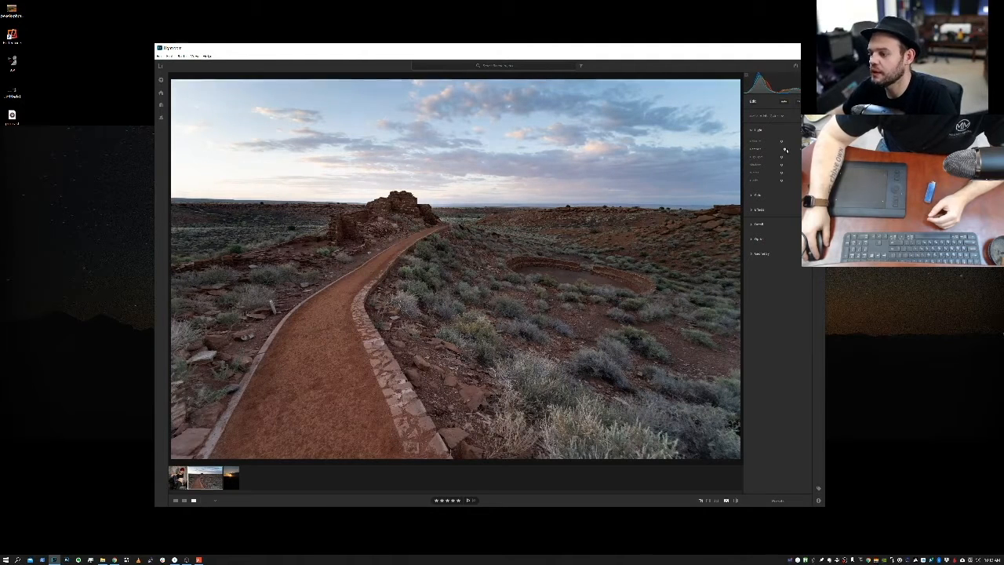
{"action": "left_click_drag", "start_coordinate": [787, 150], "coordinate": [786, 150]}
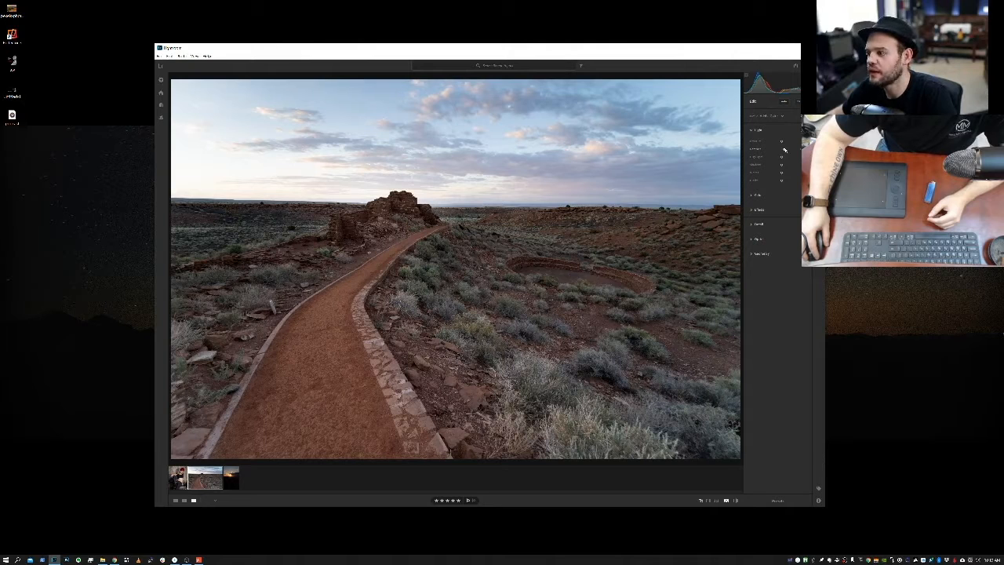
{"action": "left_click_drag", "start_coordinate": [784, 149], "coordinate": [783, 149]}
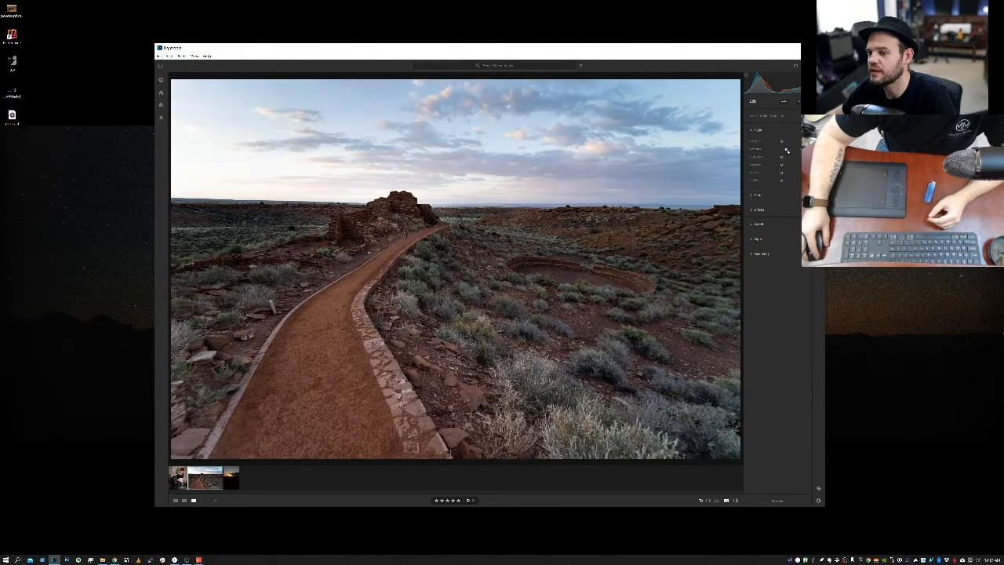
{"action": "mouse_move", "coordinate": [790, 150]}
{"action": "left_mouse_down"}
{"action": "mouse_move", "coordinate": [781, 150]}
{"action": "mouse_move", "coordinate": [793, 149]}
{"action": "left_mouse_up"}
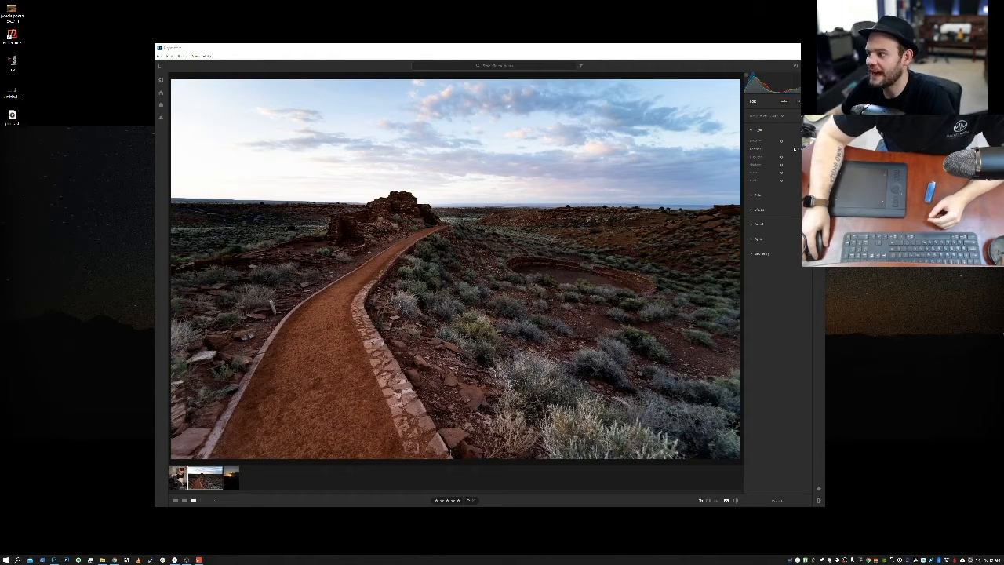
{"action": "left_click_drag", "start_coordinate": [793, 149], "coordinate": [759, 151]}
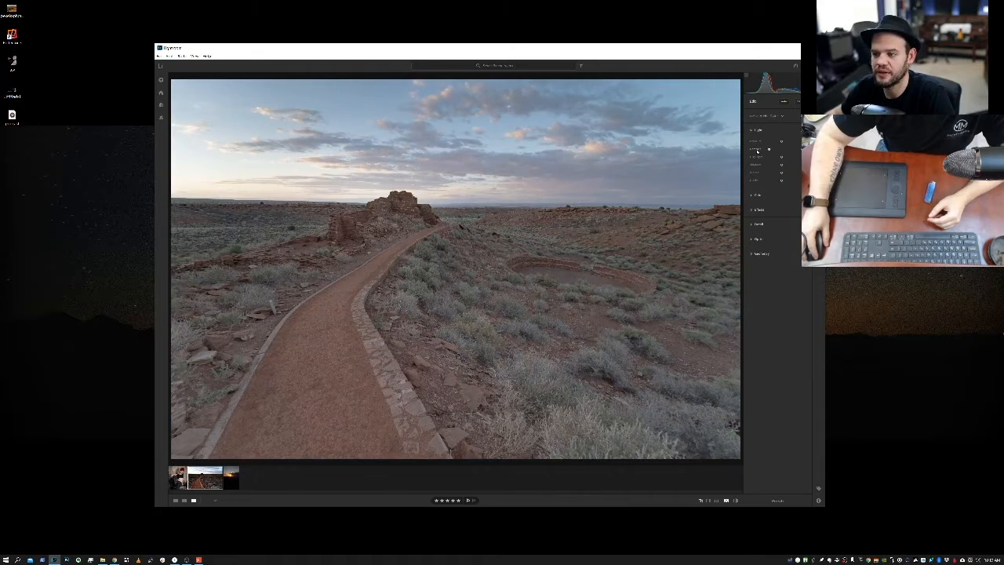
{"action": "left_click_drag", "start_coordinate": [758, 150], "coordinate": [783, 154]}
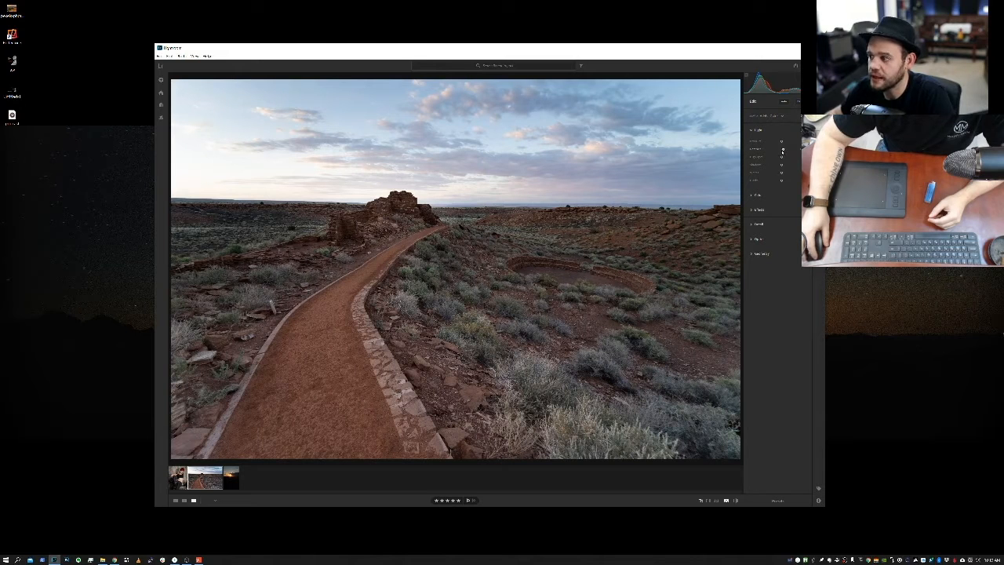
{"action": "left_click_drag", "start_coordinate": [782, 150], "coordinate": [787, 150]}
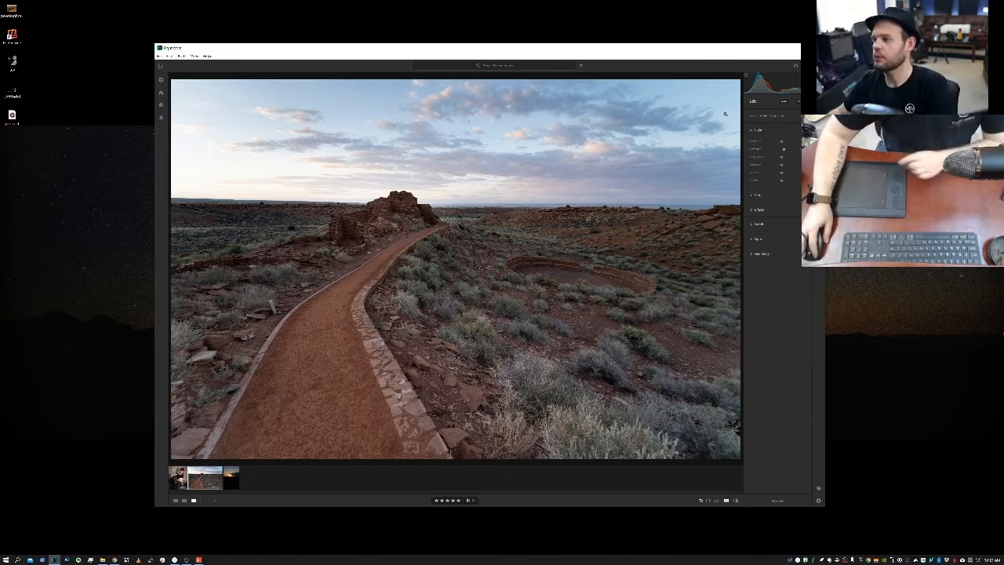
Step: Compare the edited path photo repeatedly with its unedited original, and shift the whole application window to the left on the desktop
{"action": "key", "text": "backslash"}
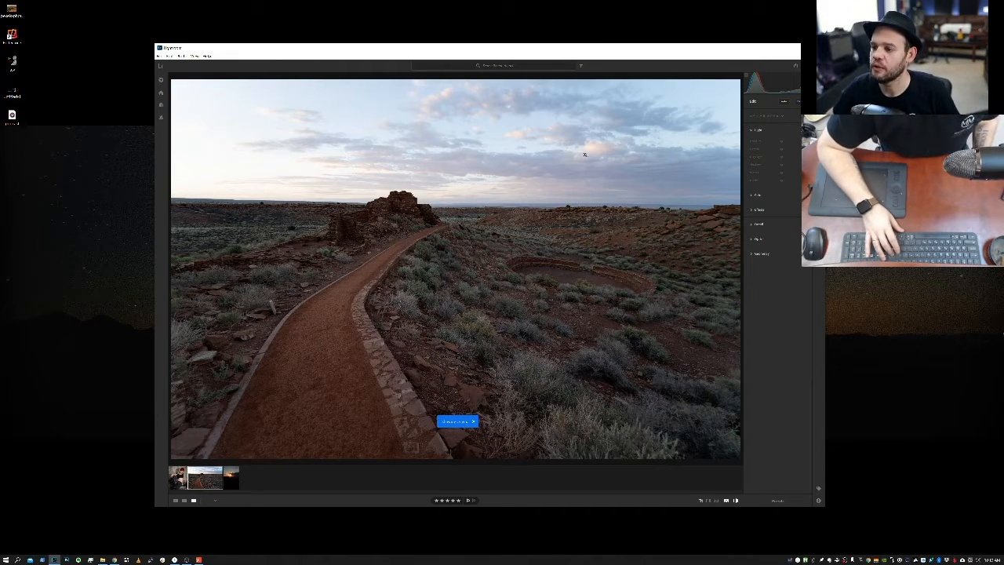
{"action": "key", "text": "backslash"}
{"action": "key", "text": "backslash"}
{"action": "key", "text": "backslash"}
{"action": "key", "text": "backslash"}
{"action": "key", "text": "backslash"}
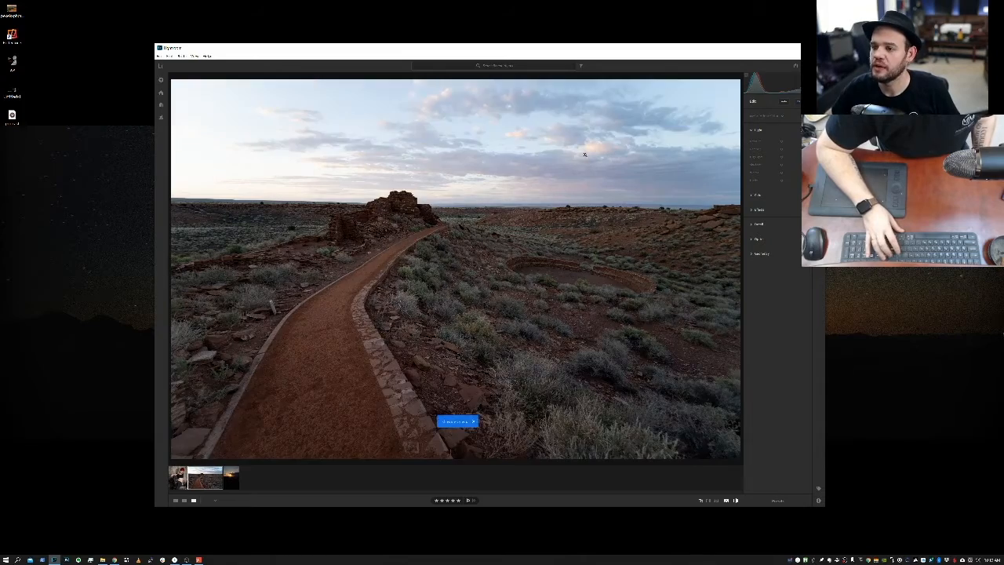
{"action": "key", "text": "backslash"}
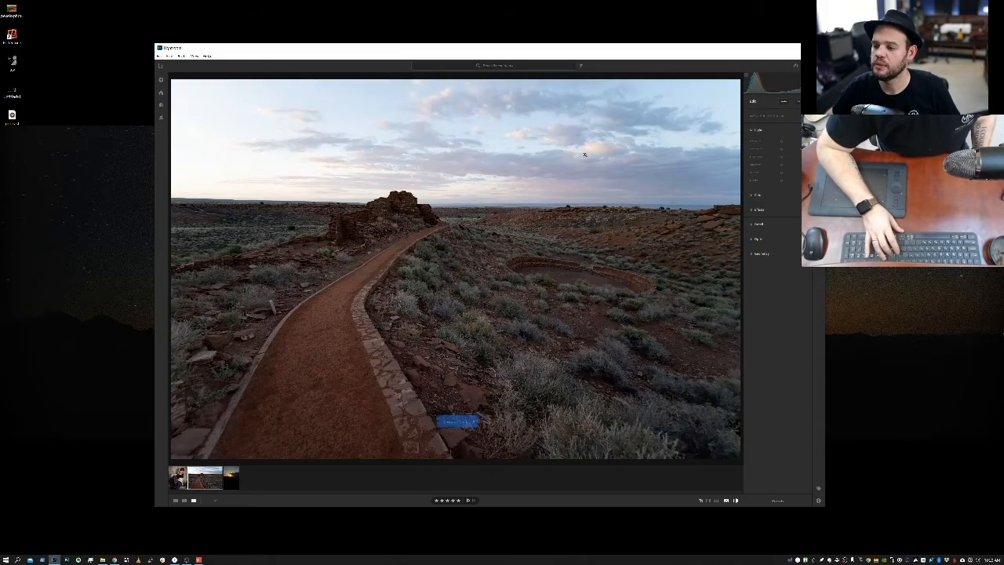
{"action": "key", "text": "backslash"}
{"action": "key", "text": "backslash"}
{"action": "key", "text": "backslash"}
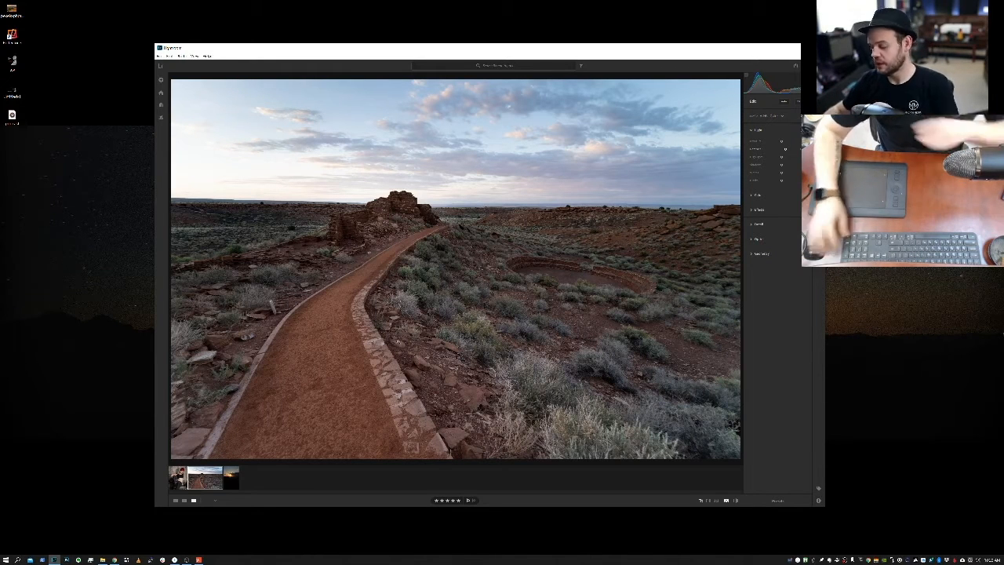
{"action": "key", "text": "backslash"}
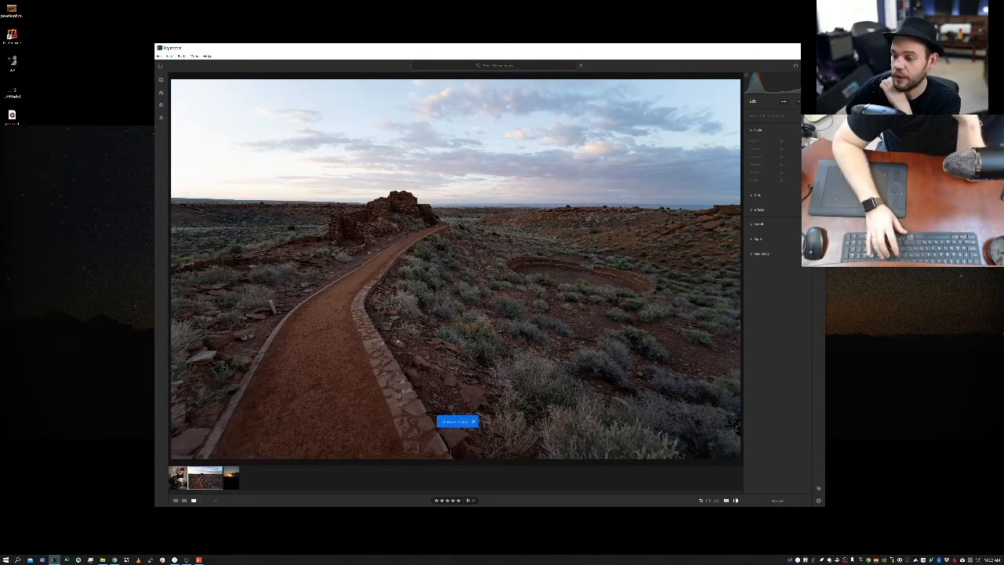
{"action": "key", "text": "backslash"}
{"action": "key", "text": "backslash"}
{"action": "key", "text": "backslash"}
{"action": "key", "text": "backslash"}
{"action": "key", "text": "backslash"}
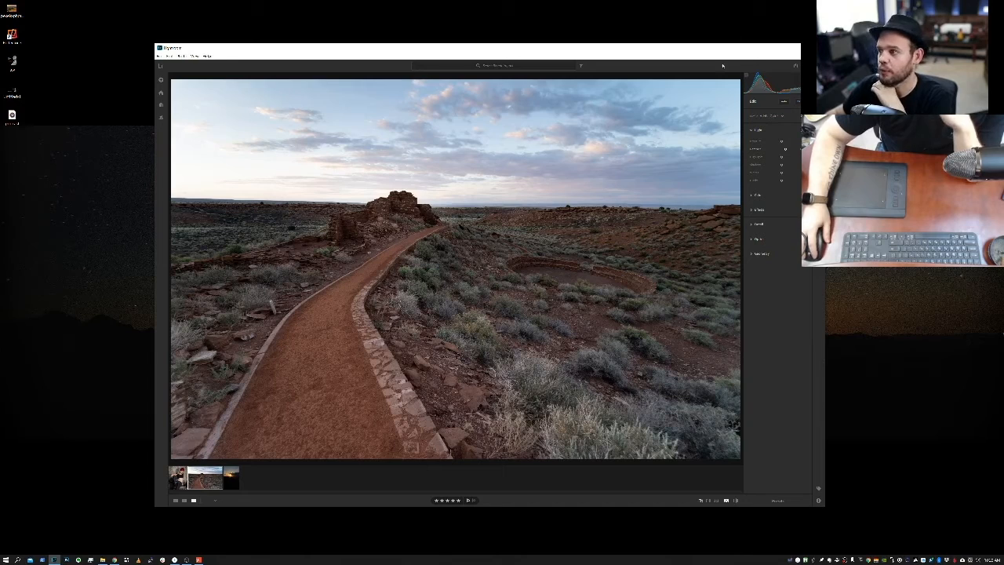
{"action": "left_click_drag", "start_coordinate": [729, 45], "coordinate": [595, 54]}
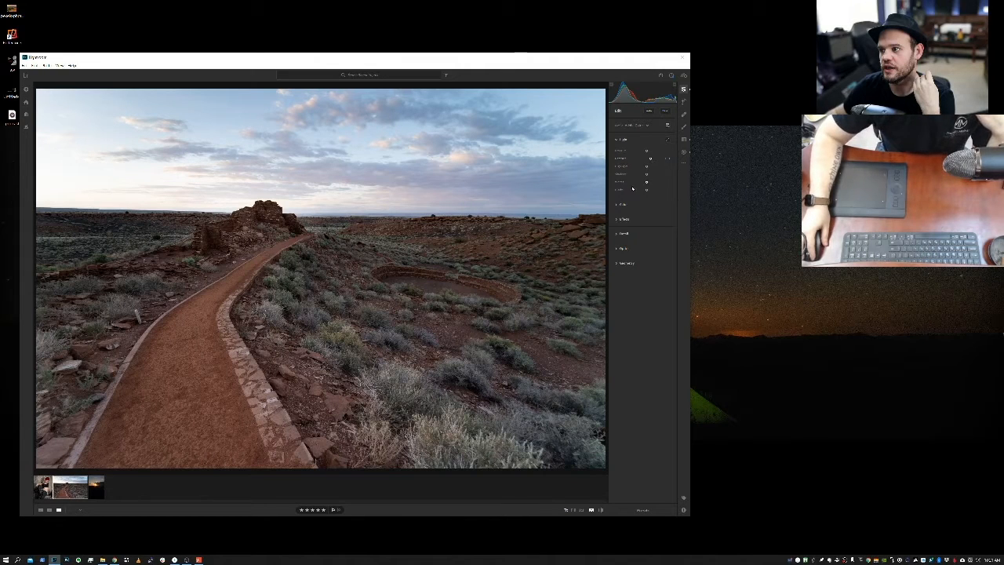
Step: Lower the highlights and moderately raise the shadows of the whole photo, and compare it with the unedited original
{"action": "left_click_drag", "start_coordinate": [646, 167], "coordinate": [634, 168]}
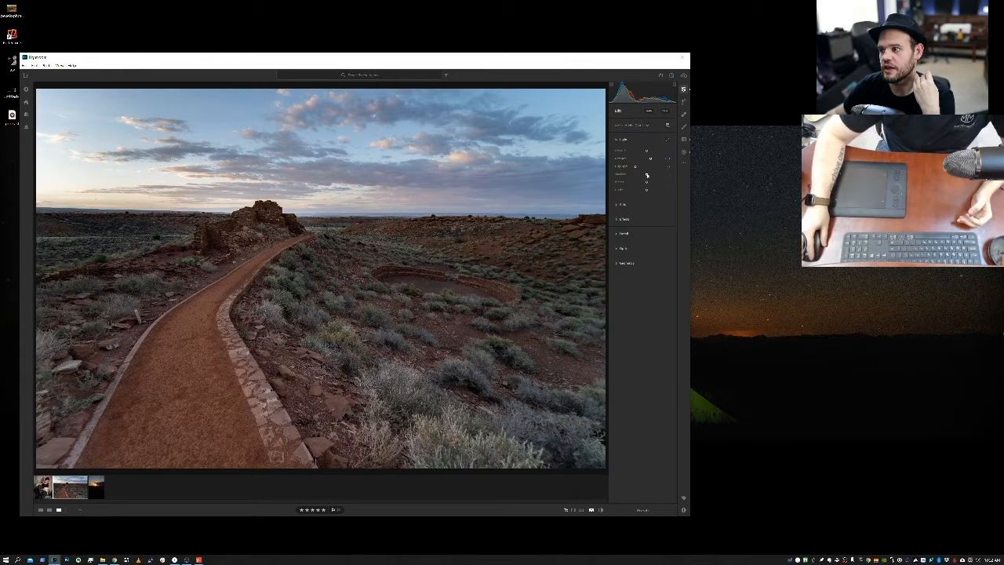
{"action": "left_click_drag", "start_coordinate": [647, 174], "coordinate": [655, 174]}
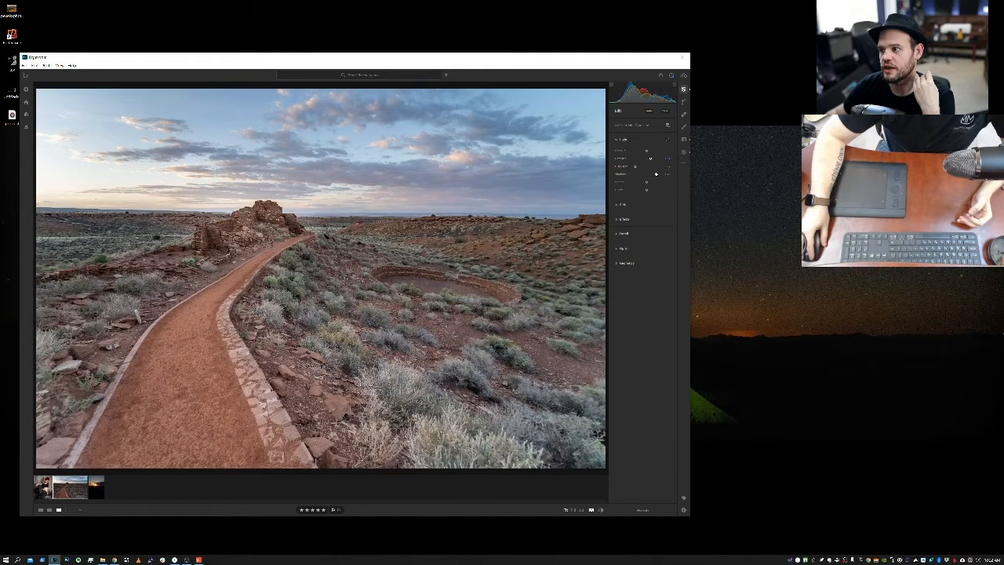
{"action": "left_click_drag", "start_coordinate": [656, 174], "coordinate": [654, 174]}
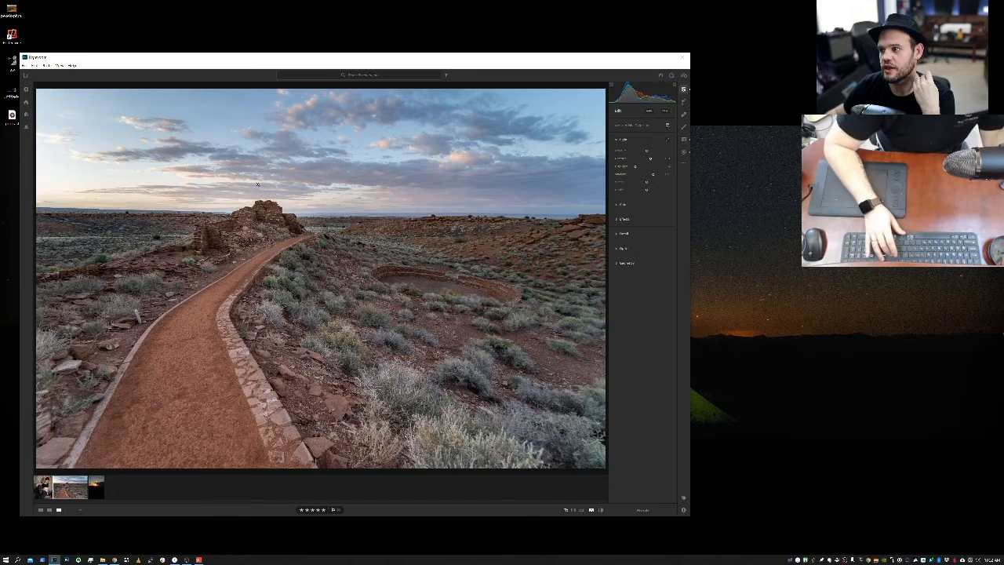
{"action": "key", "text": "backslash"}
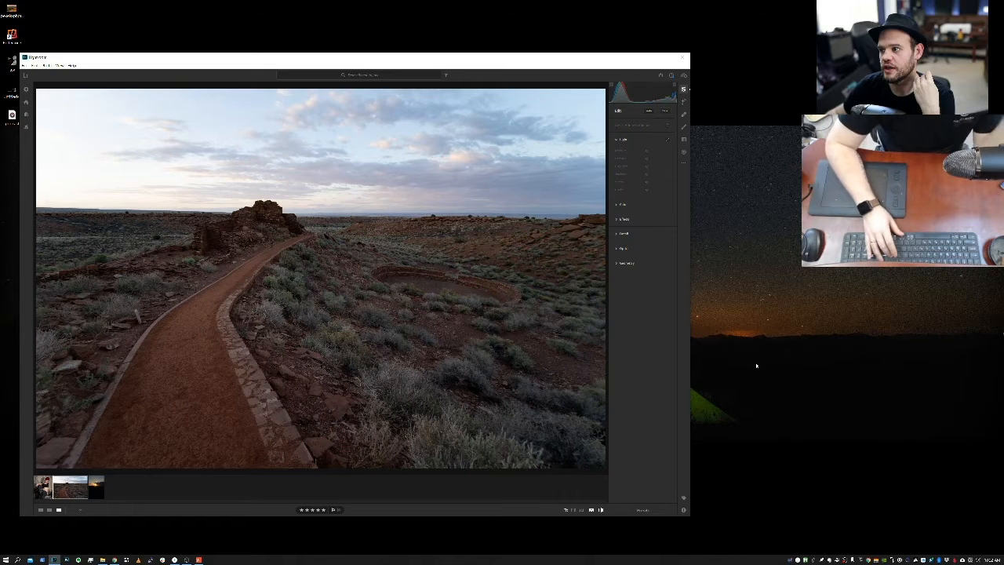
{"action": "key", "text": "shift+a"}
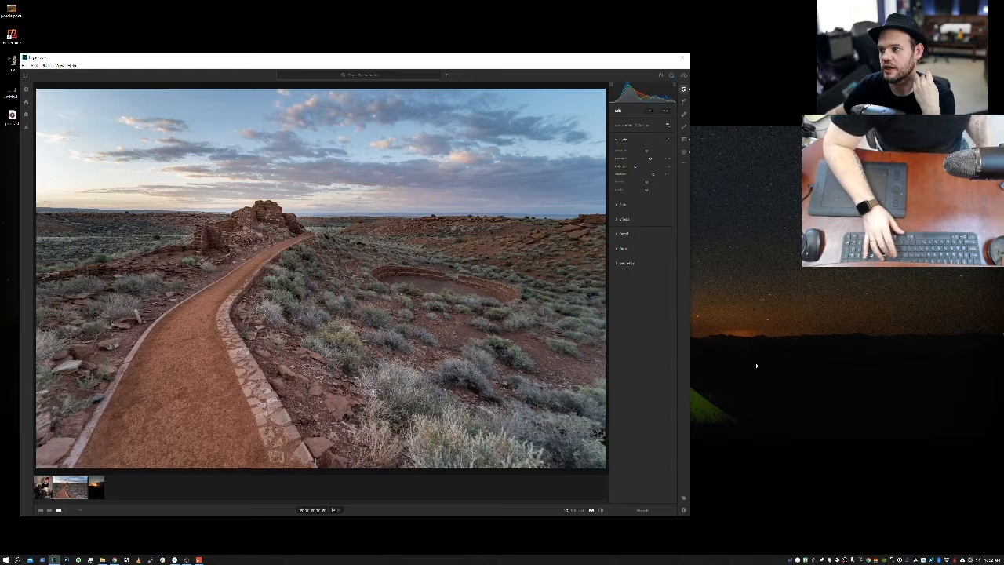
{"action": "key", "text": "backslash"}
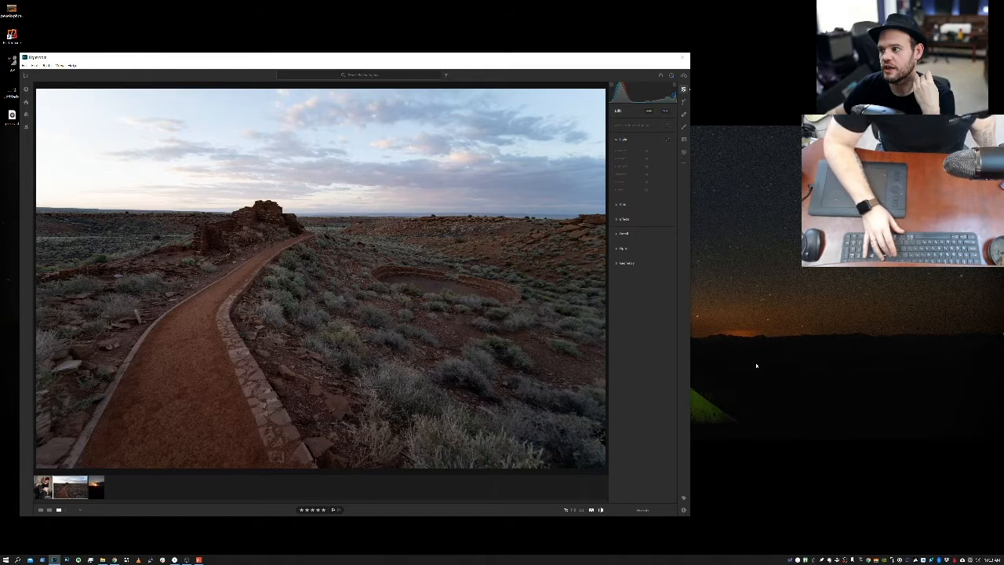
{"action": "key", "text": "backslash"}
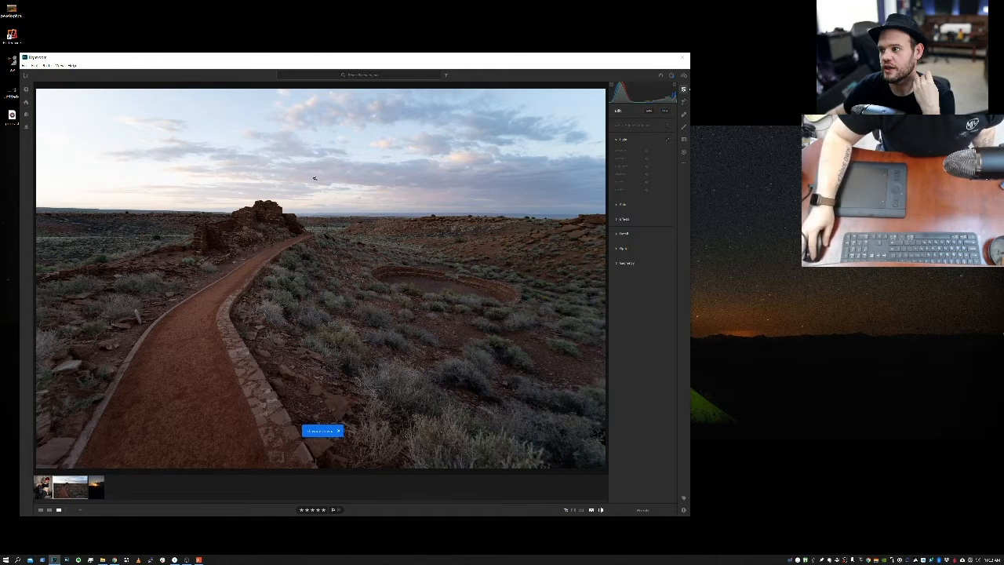
{"action": "key", "text": "backslash"}
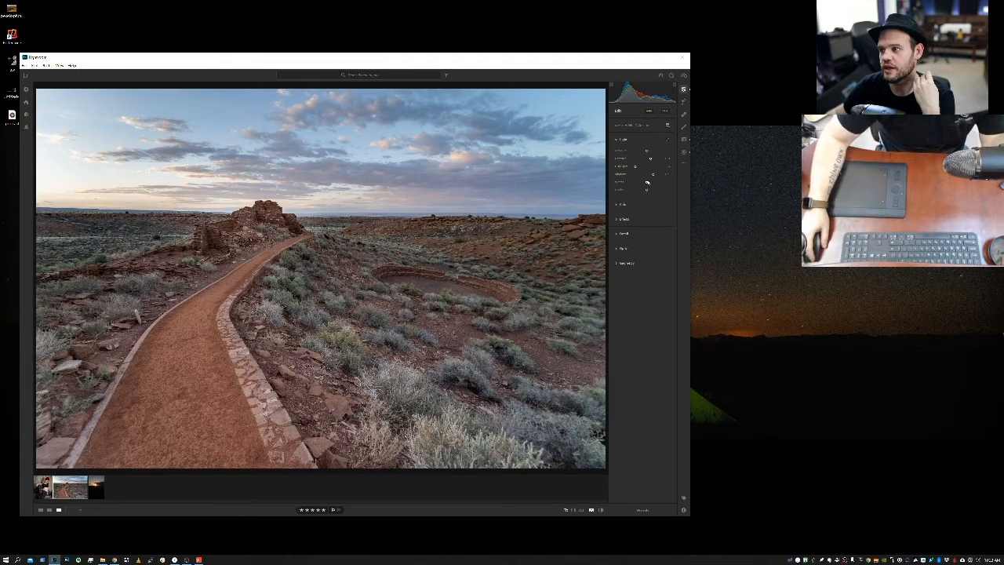
Step: Try stronger whites on the whole photo, settle on a slight increase, and compare it with the unedited original
{"action": "mouse_move", "coordinate": [647, 182]}
{"action": "left_mouse_down"}
{"action": "mouse_move", "coordinate": [628, 185]}
{"action": "mouse_move", "coordinate": [652, 182]}
{"action": "left_mouse_up"}
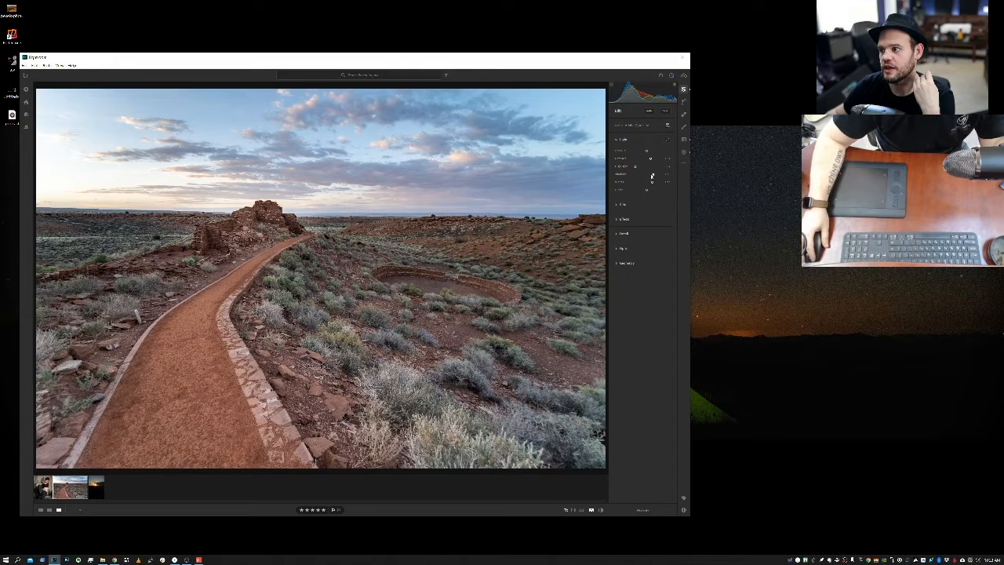
{"action": "left_click_drag", "start_coordinate": [653, 183], "coordinate": [654, 183]}
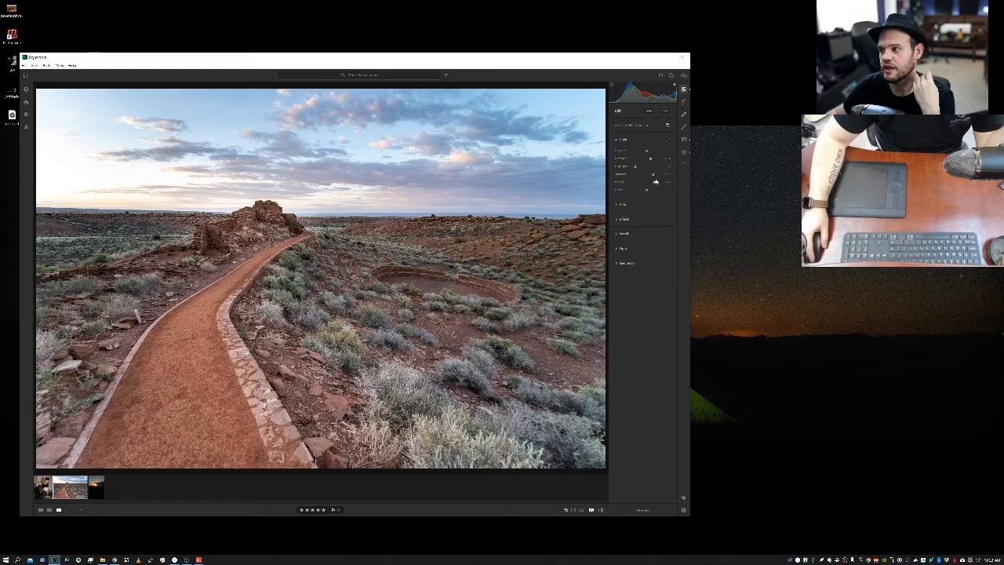
{"action": "left_click_drag", "start_coordinate": [656, 185], "coordinate": [649, 187]}
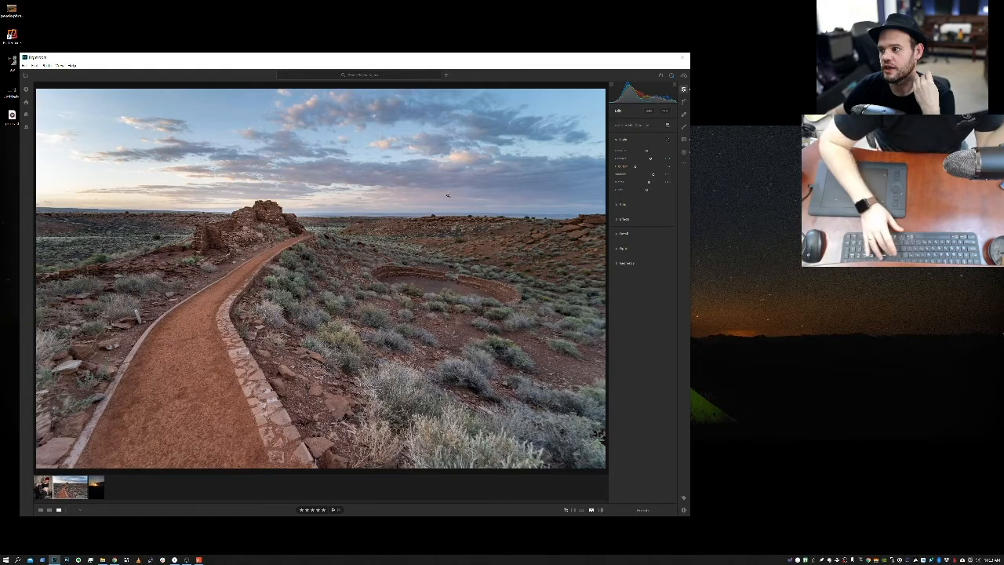
{"action": "key", "text": "backslash"}
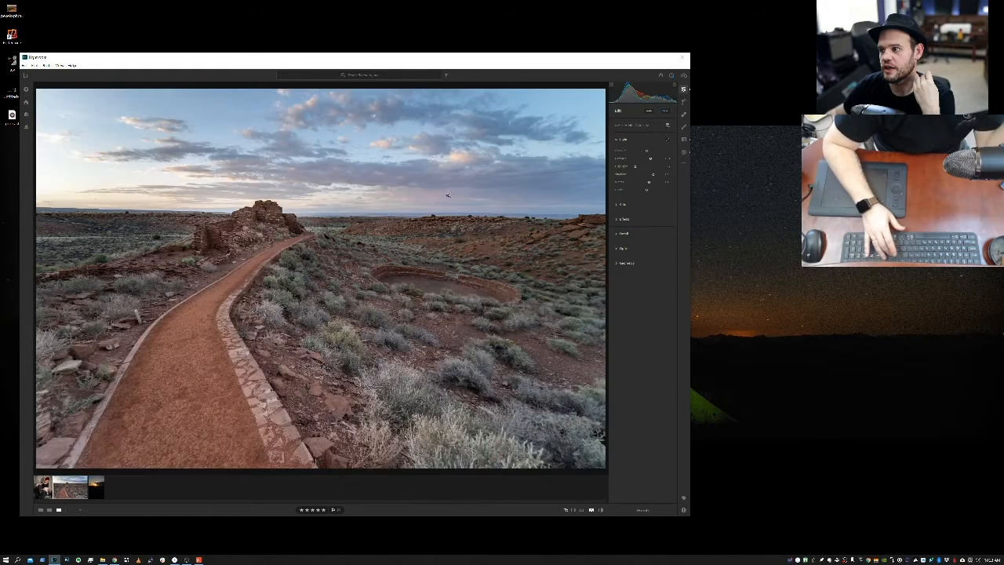
{"action": "key", "text": "backslash"}
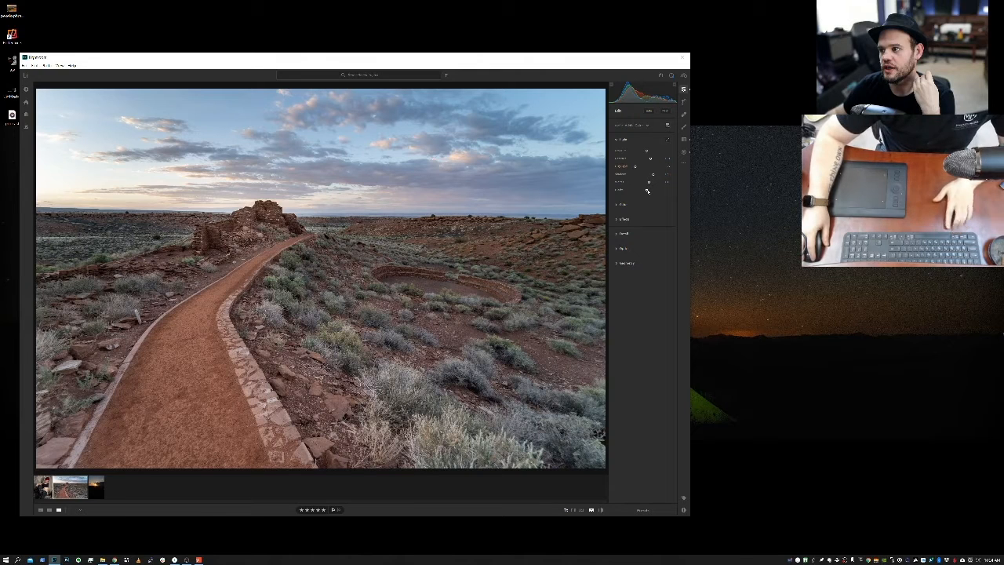
Step: With the black clipping preview shown, try raised and lowered blacks on the whole photo
{"action": "key", "text": "alt"}
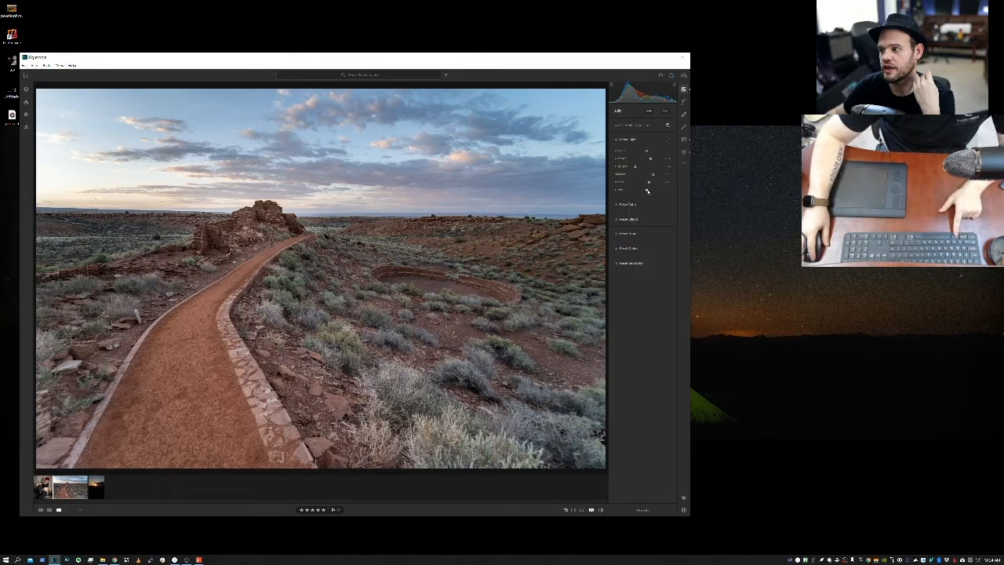
{"action": "left_click_drag", "start_coordinate": [647, 190], "coordinate": [647, 191]}
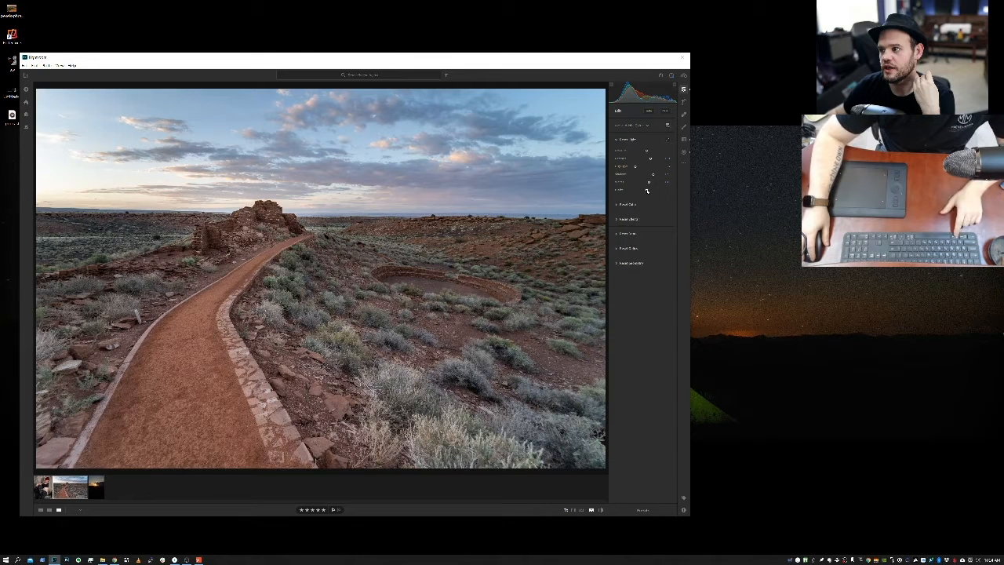
{"action": "left_click_drag", "start_coordinate": [647, 191], "coordinate": [648, 190]}
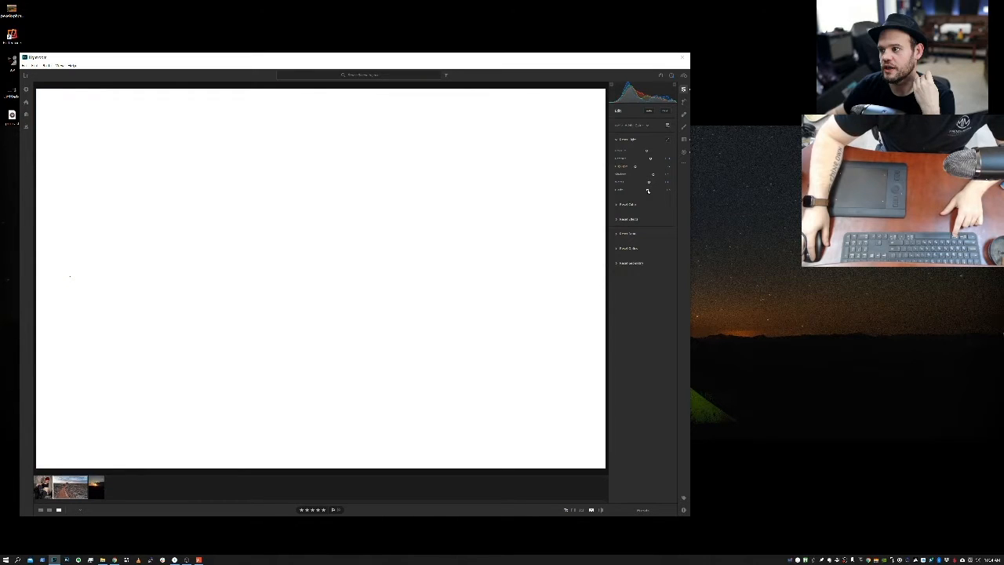
{"action": "mouse_move", "coordinate": [647, 190]}
{"action": "left_mouse_down"}
{"action": "mouse_move", "coordinate": [632, 193]}
{"action": "mouse_move", "coordinate": [645, 192]}
{"action": "left_mouse_up"}
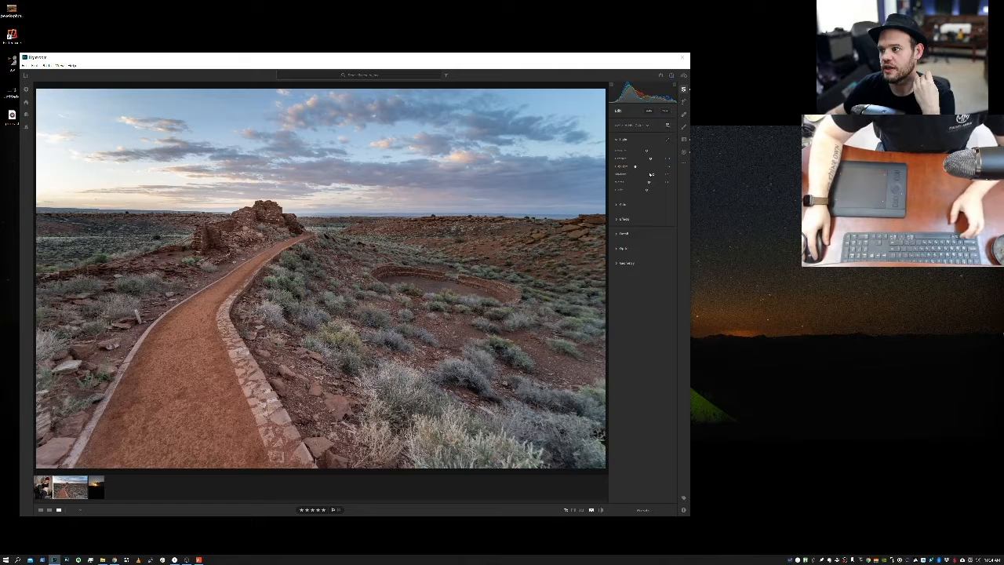
{"action": "key", "text": "alt"}
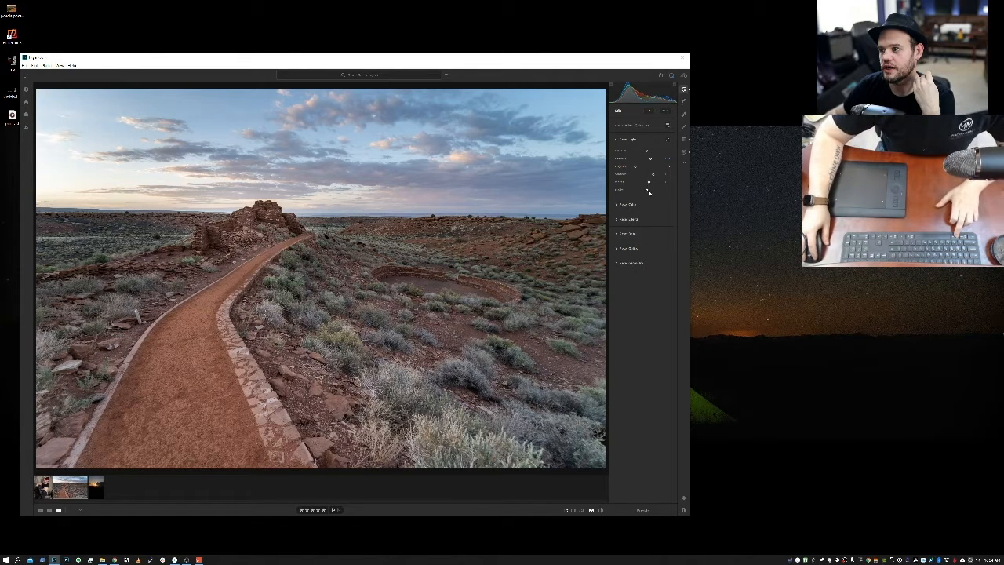
{"action": "left_click_drag", "start_coordinate": [647, 190], "coordinate": [646, 189]}
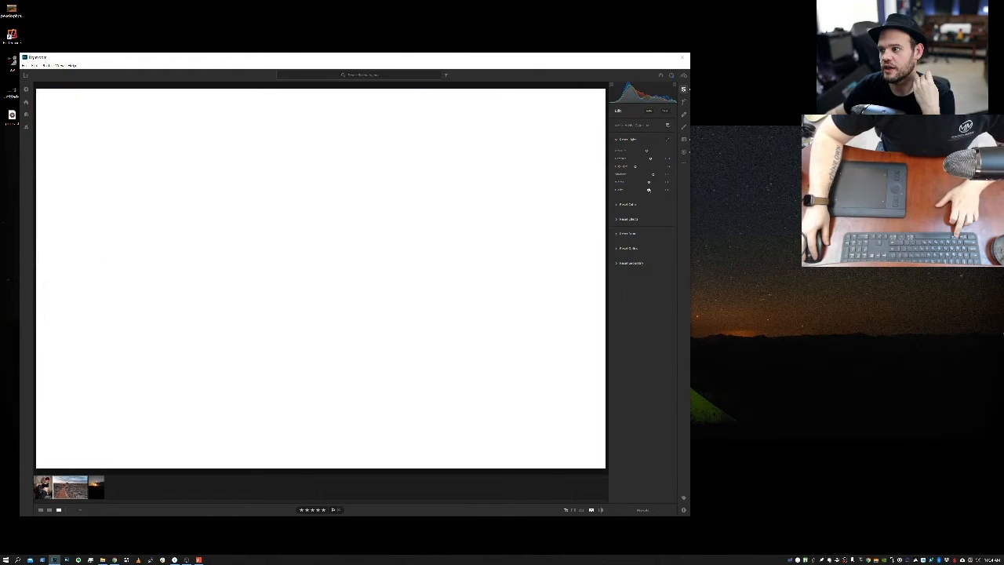
{"action": "left_click_drag", "start_coordinate": [646, 189], "coordinate": [646, 191]}
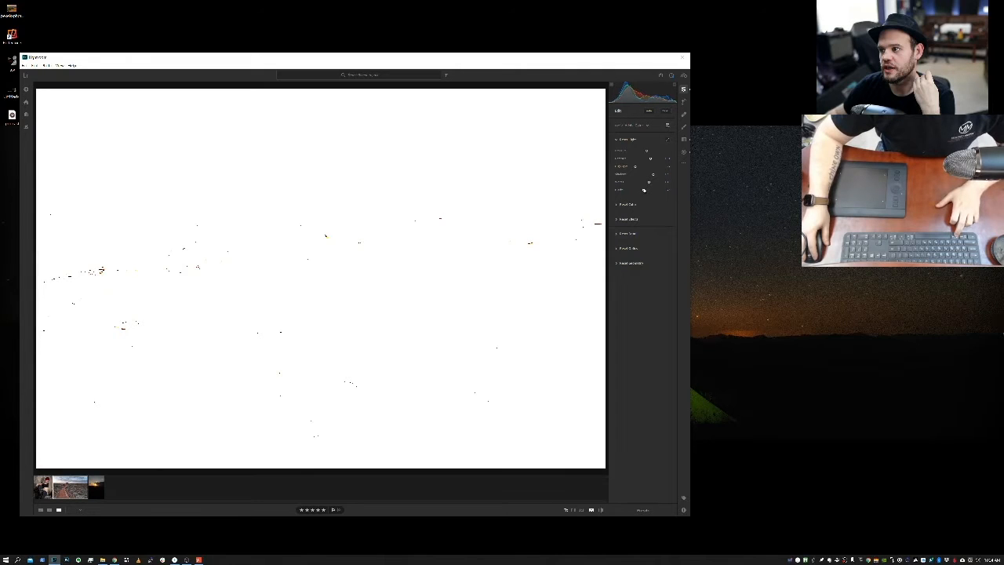
{"action": "left_click_drag", "start_coordinate": [644, 190], "coordinate": [645, 190]}
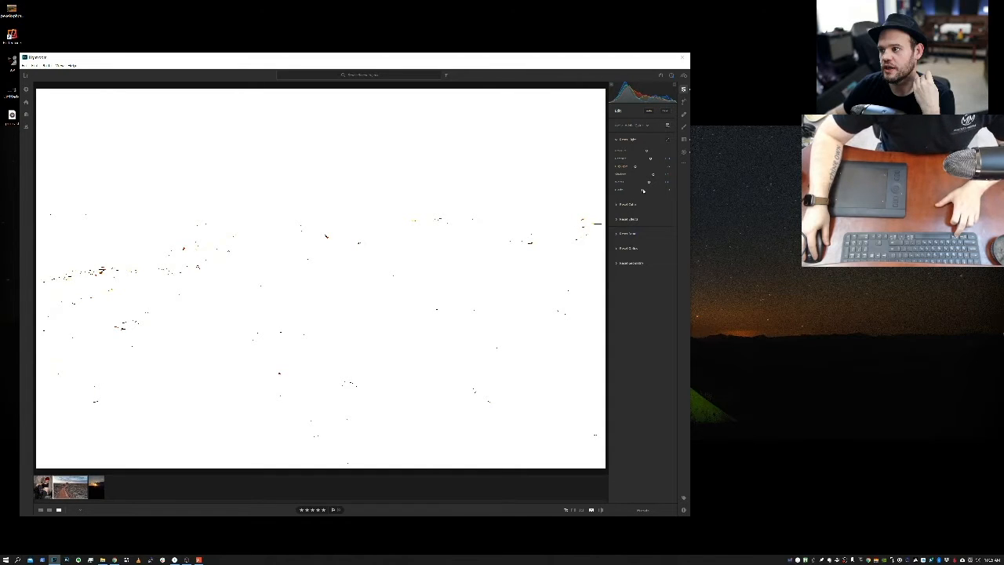
{"action": "left_click_drag", "start_coordinate": [643, 191], "coordinate": [649, 190]}
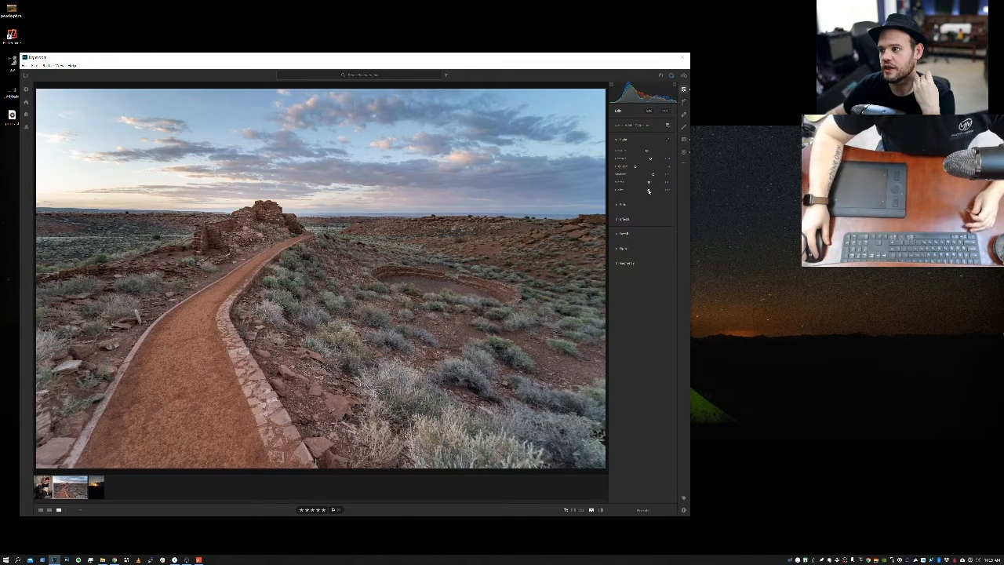
Step: Lower the blacks slightly so the clipping preview shows only small dark specks, and compare the photo with its unedited original
{"action": "mouse_move", "coordinate": [648, 191]}
{"action": "left_mouse_down"}
{"action": "mouse_move", "coordinate": [628, 196]}
{"action": "mouse_move", "coordinate": [646, 192]}
{"action": "left_mouse_up"}
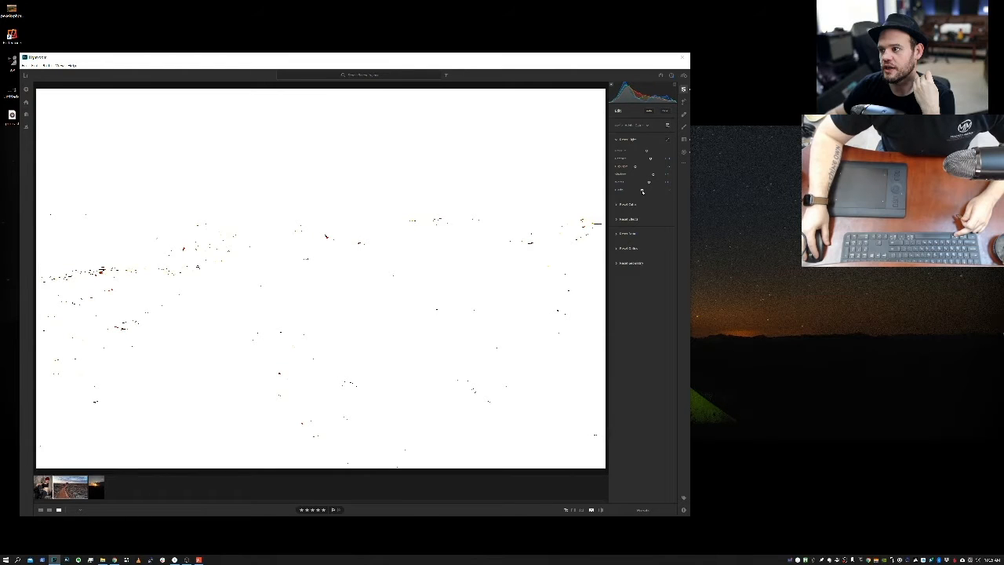
{"action": "left_click_drag", "start_coordinate": [642, 191], "coordinate": [641, 191]}
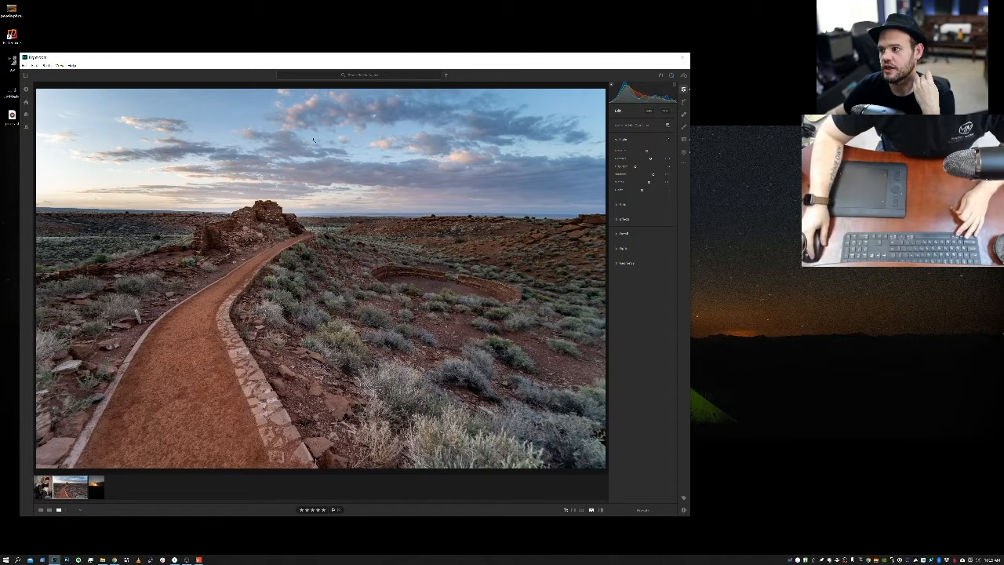
{"action": "key", "text": "alt"}
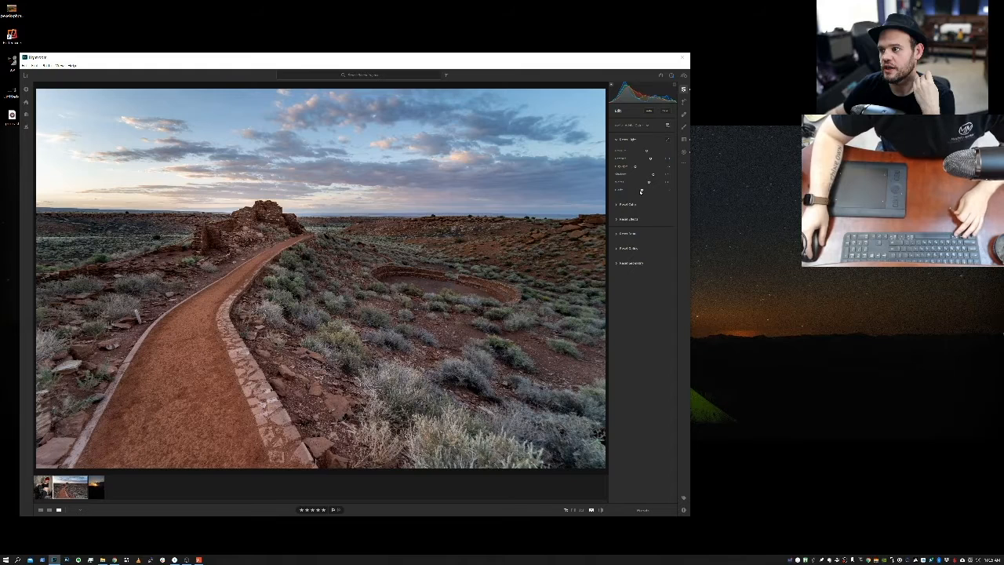
{"action": "left_click", "coordinate": [642, 191], "text": "alt"}
{"action": "left_click_drag", "start_coordinate": [641, 190], "coordinate": [646, 191]}
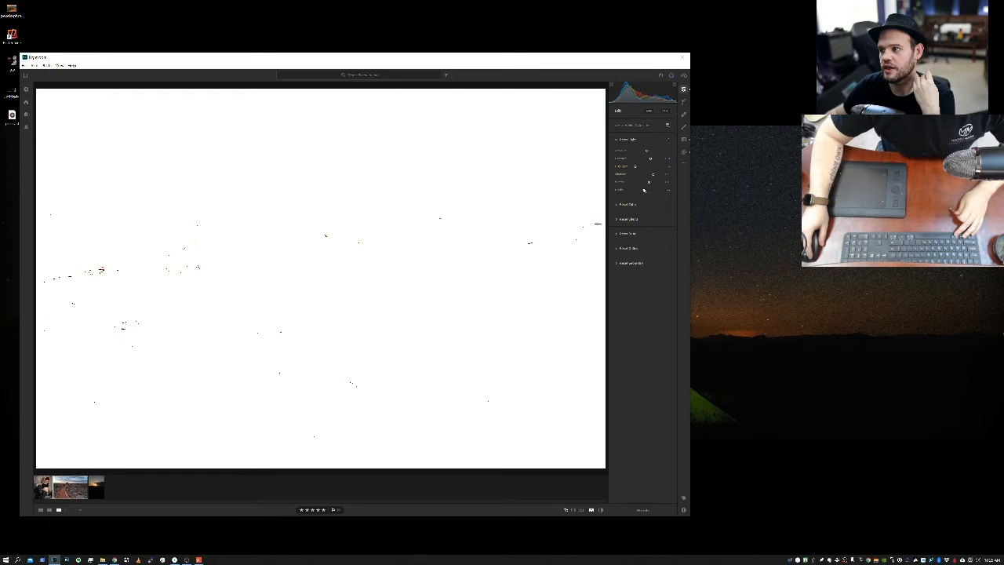
{"action": "left_click_drag", "start_coordinate": [645, 190], "coordinate": [645, 190]}
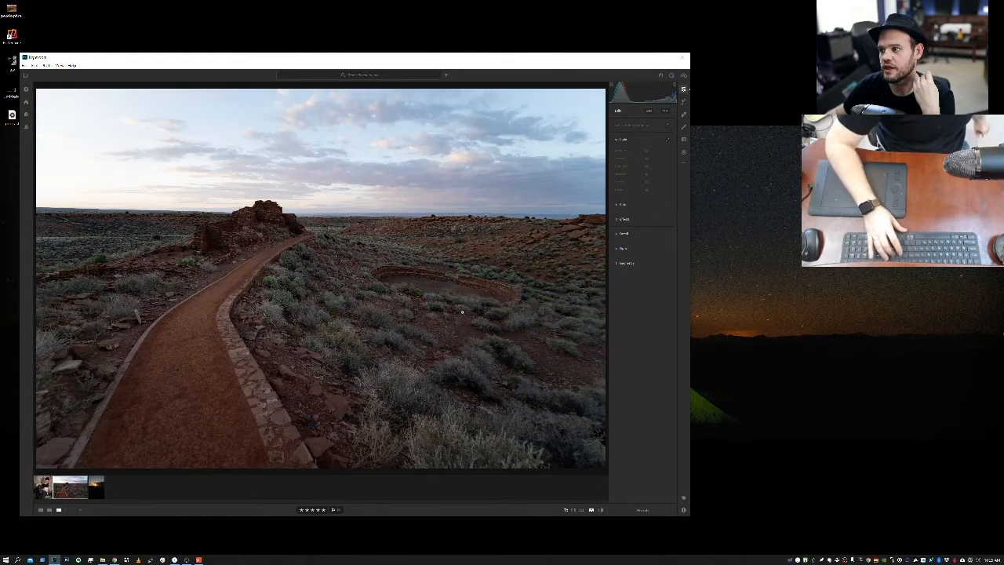
{"action": "key", "text": "backslash"}
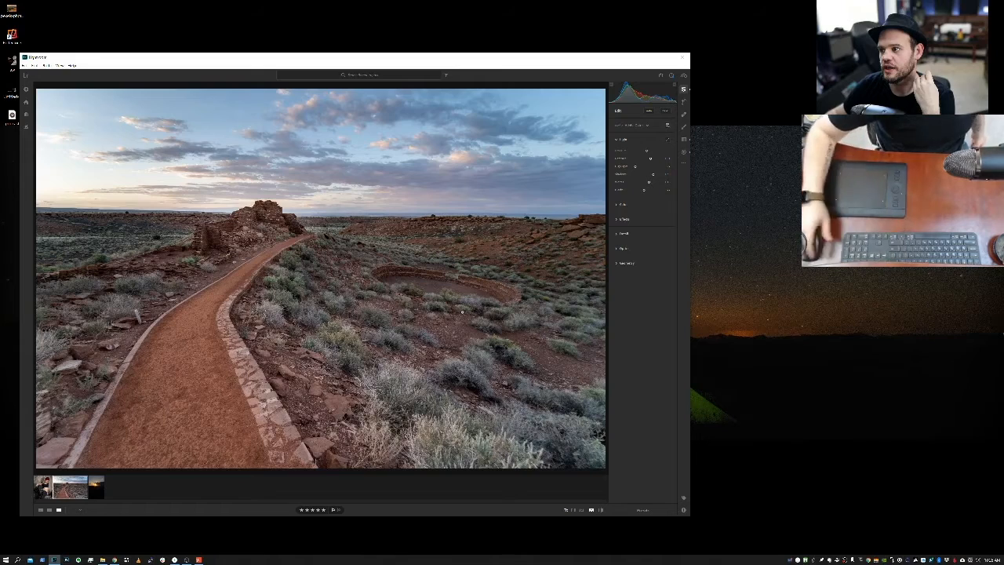
Step: Compare the photo with its unedited original, and open the tone curve for the whole photo, dismissing its introductory tip
{"action": "key", "text": "backslash"}
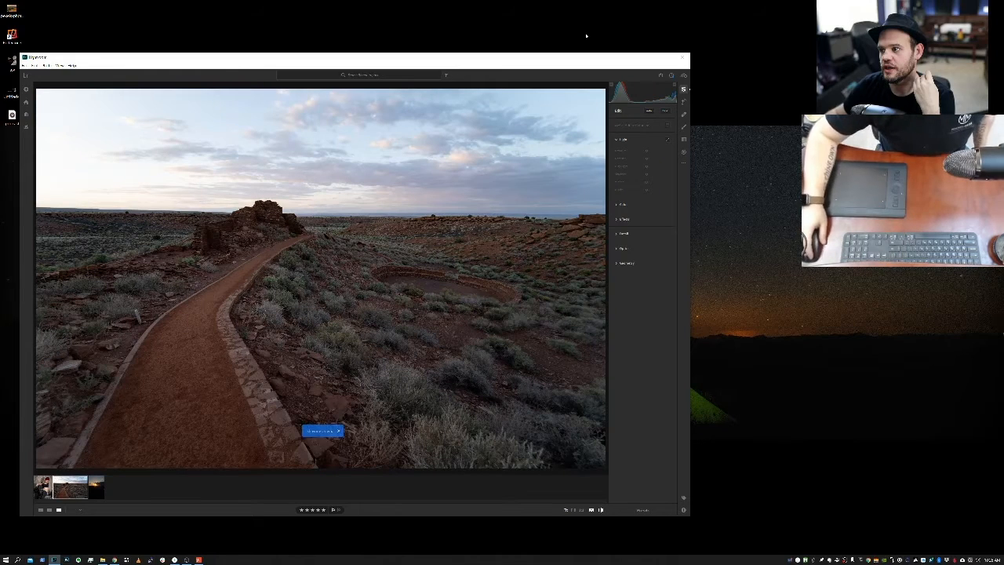
{"action": "key", "text": "backslash"}
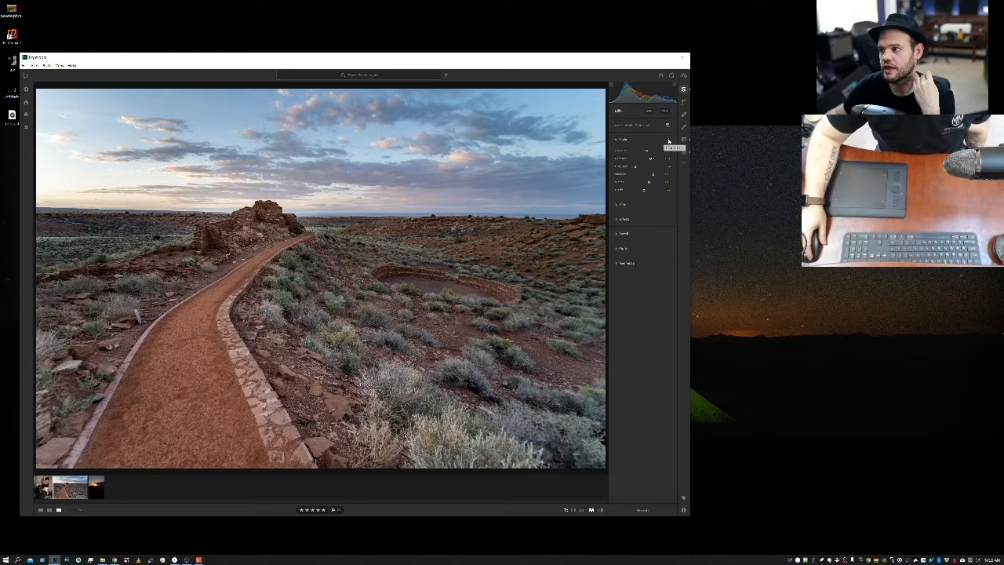
{"action": "left_click", "coordinate": [668, 141]}
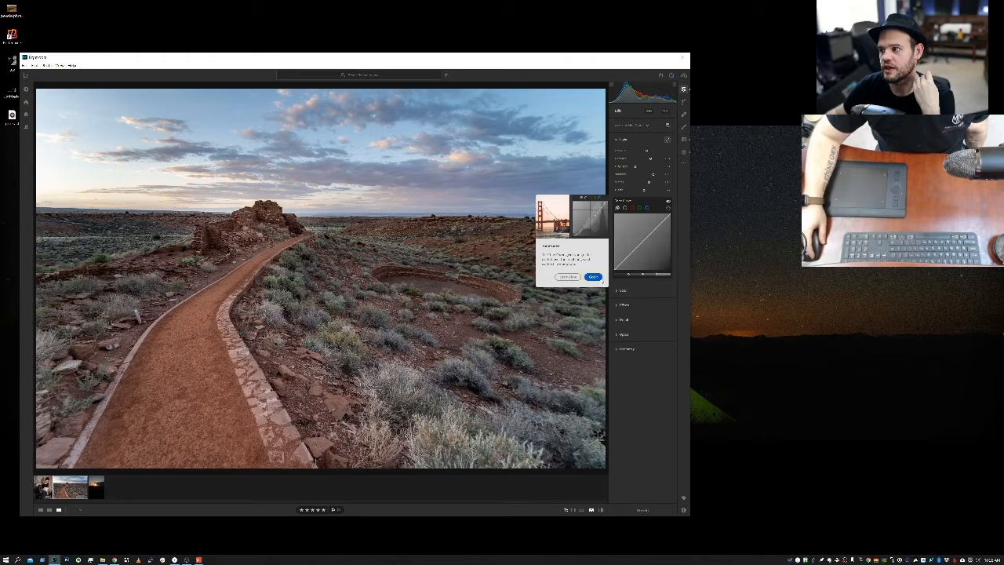
{"action": "left_click", "coordinate": [597, 278]}
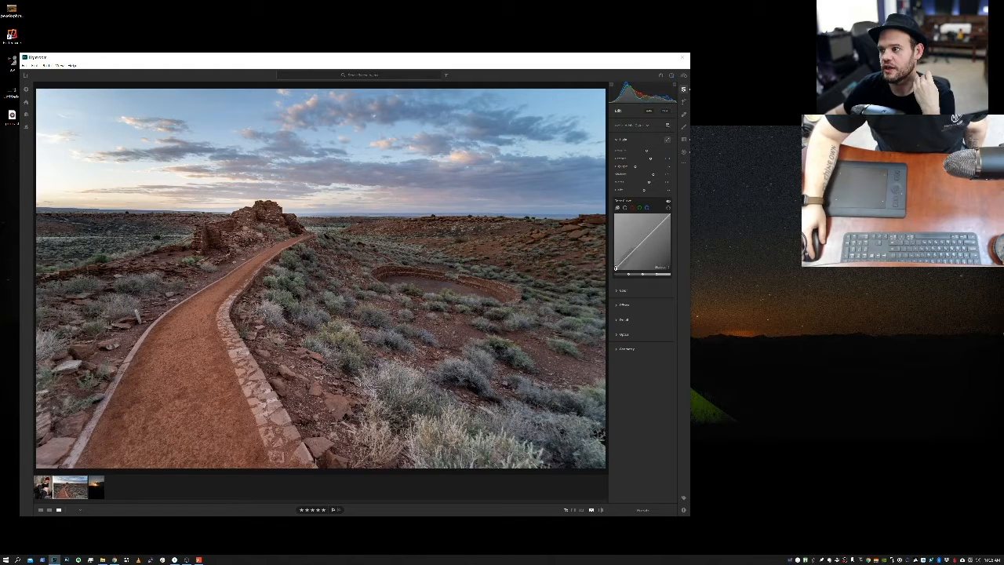
Step: Try raising the shadows on the parametric tone curve and shifting its split point to narrow the shadows range
{"action": "left_click_drag", "start_coordinate": [616, 268], "coordinate": [616, 262]}
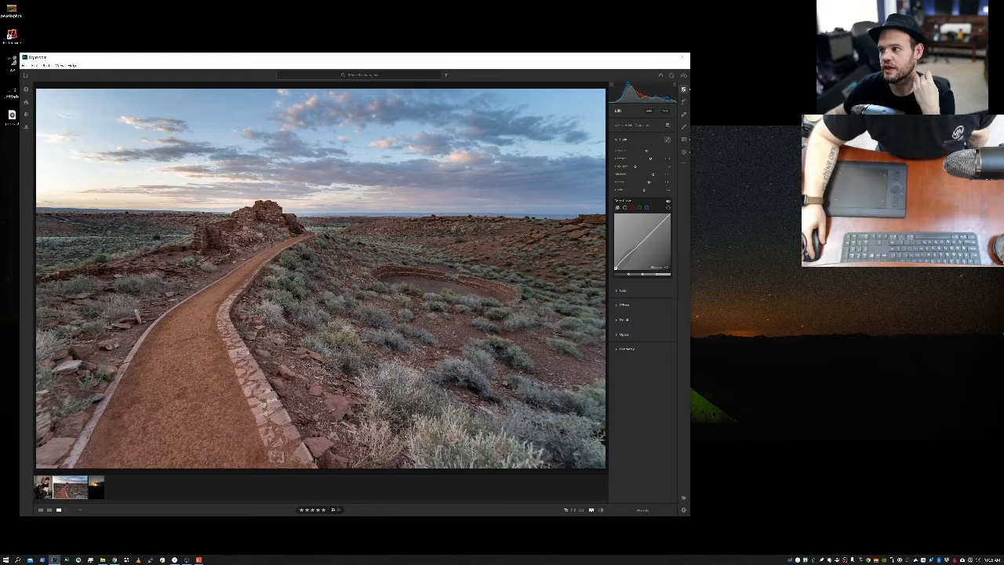
{"action": "left_click_drag", "start_coordinate": [616, 262], "coordinate": [617, 261]}
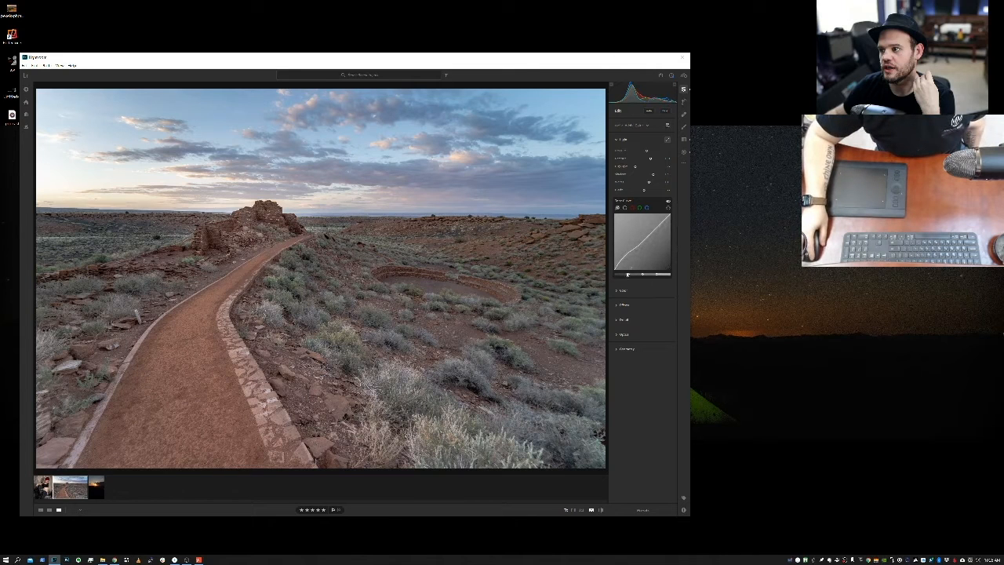
{"action": "mouse_move", "coordinate": [630, 275]}
{"action": "left_mouse_down"}
{"action": "mouse_move", "coordinate": [618, 279]}
{"action": "mouse_move", "coordinate": [686, 284]}
{"action": "mouse_move", "coordinate": [616, 268]}
{"action": "left_mouse_up"}
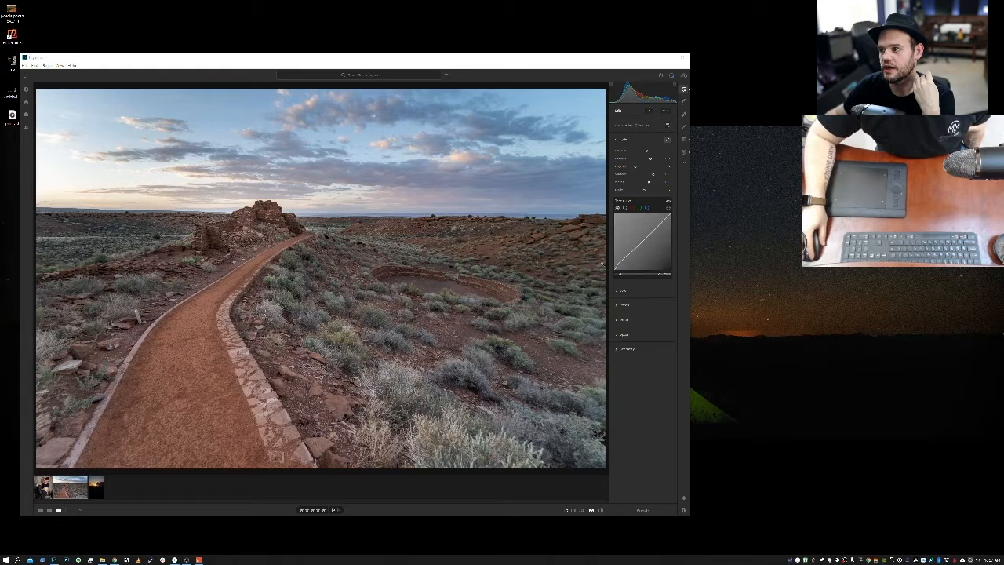
{"action": "left_click", "coordinate": [619, 264]}
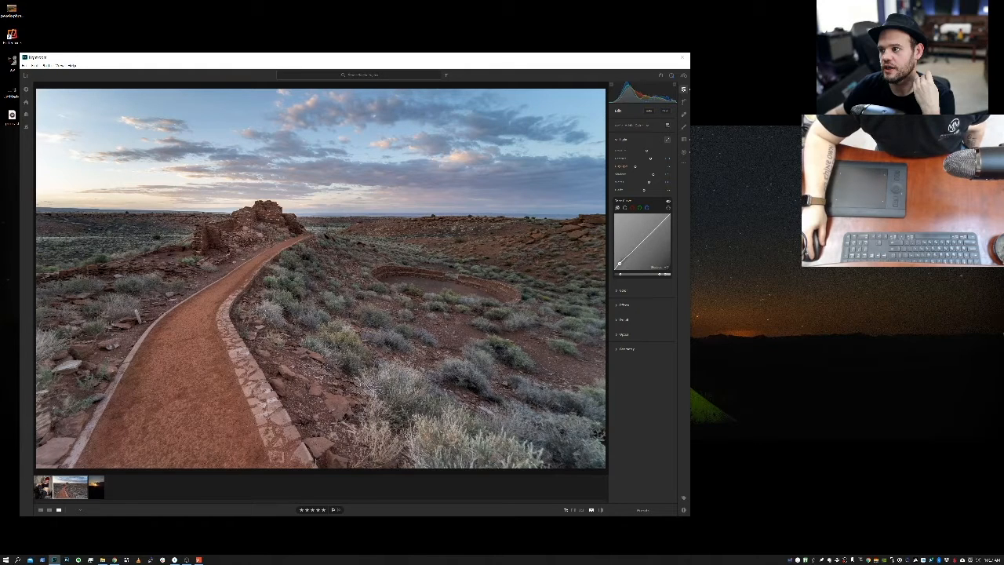
{"action": "left_click_drag", "start_coordinate": [619, 264], "coordinate": [620, 266]}
Step: Return to the tone curve and try different darks and lights adjustments on the parametric curve
{"action": "left_click", "coordinate": [624, 305]}
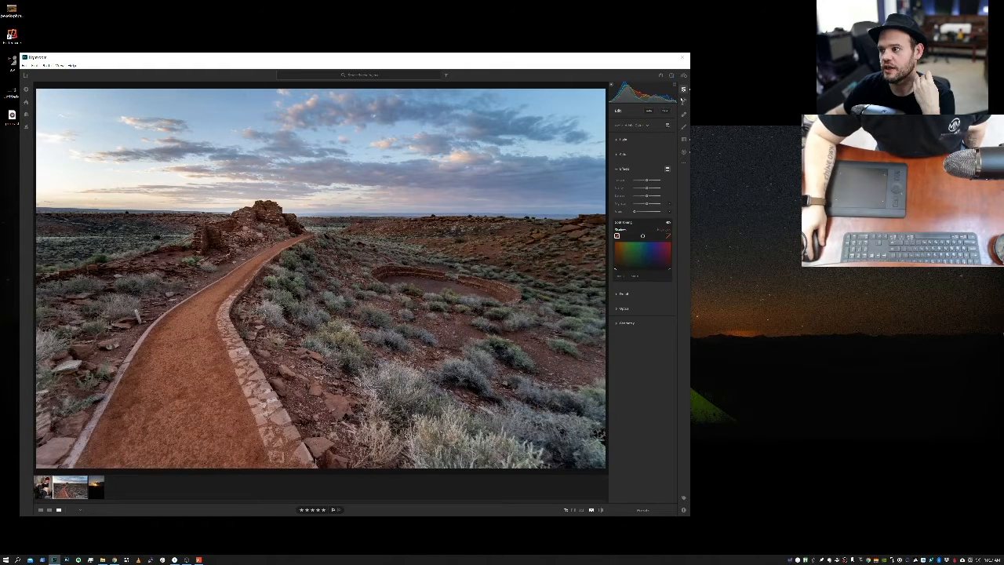
{"action": "left_click", "coordinate": [668, 139]}
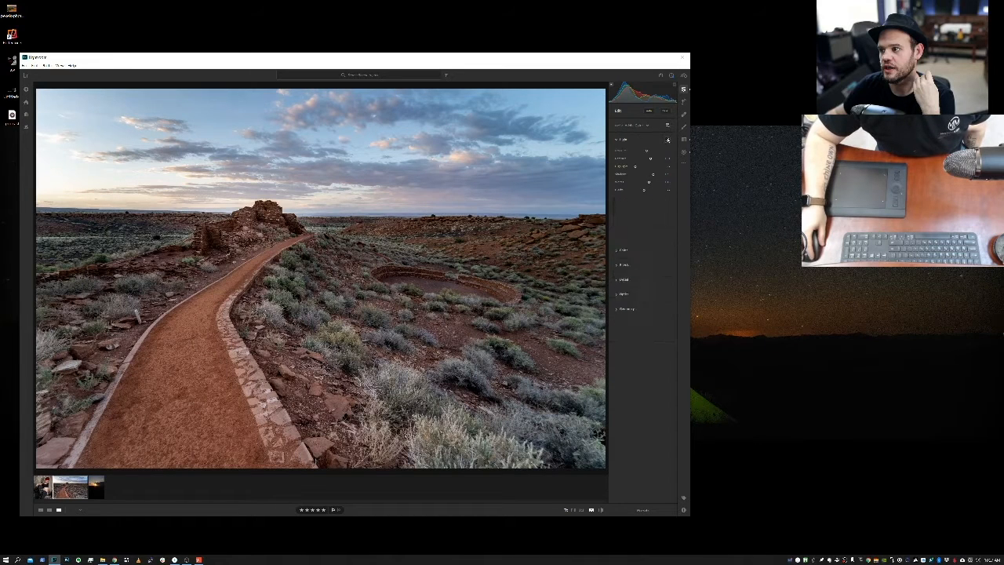
{"action": "left_click", "coordinate": [668, 140]}
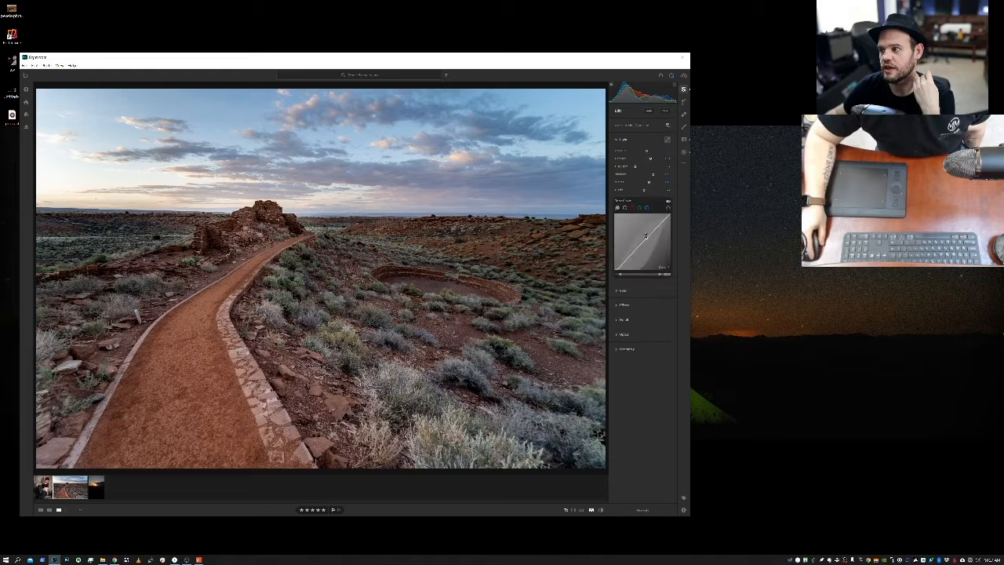
{"action": "left_click_drag", "start_coordinate": [625, 259], "coordinate": [626, 261]}
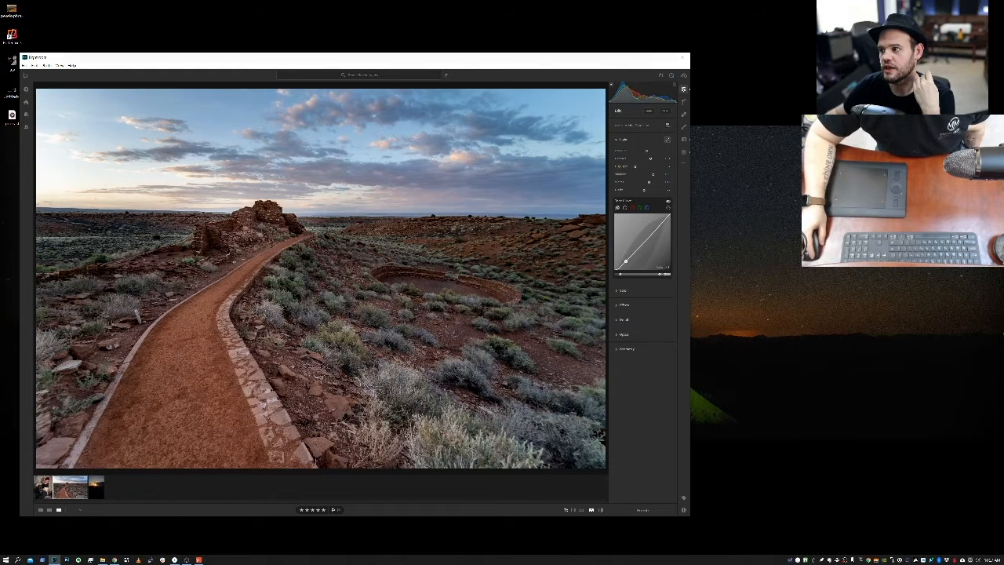
{"action": "left_click", "coordinate": [652, 233]}
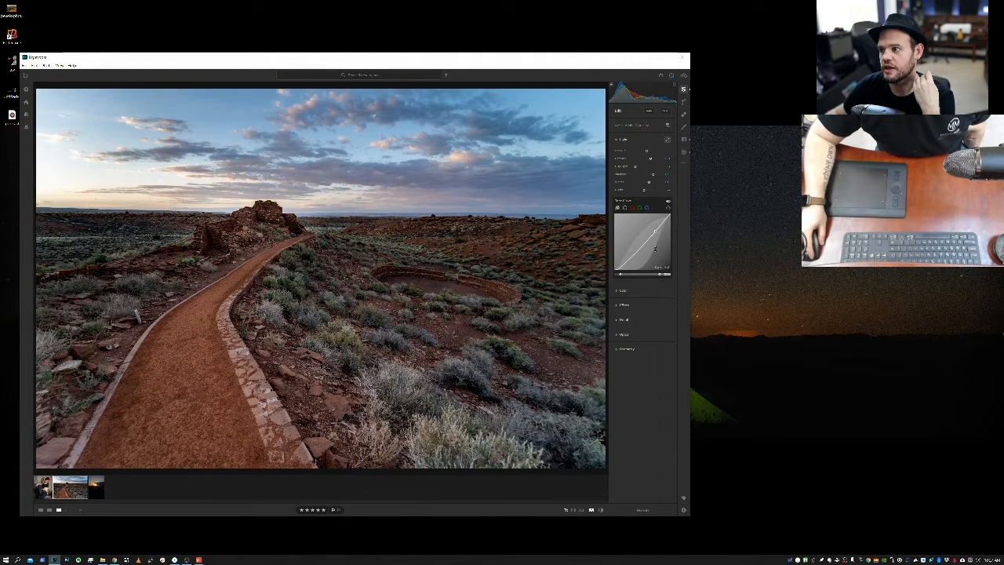
{"action": "left_click_drag", "start_coordinate": [654, 230], "coordinate": [630, 262]}
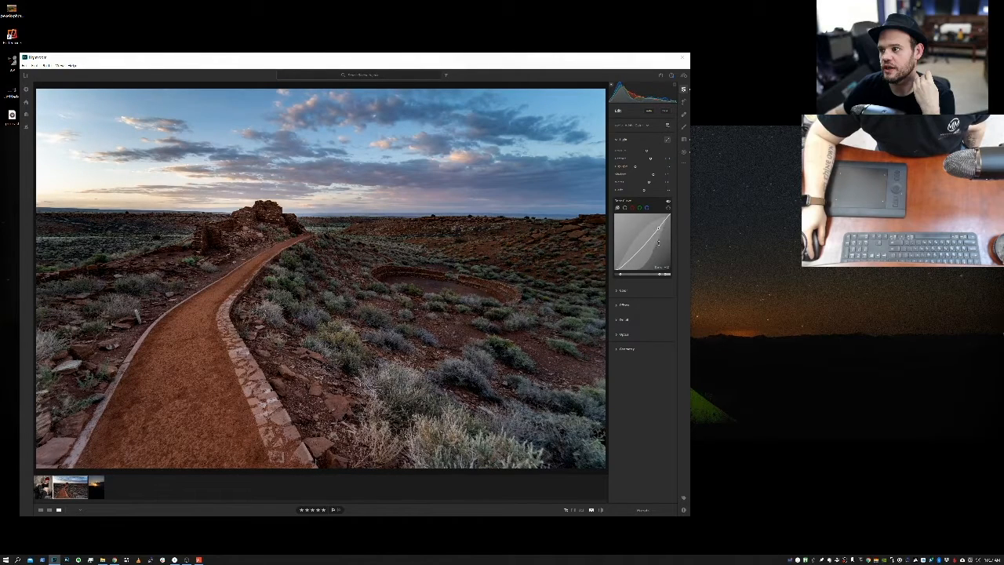
{"action": "left_click_drag", "start_coordinate": [658, 229], "coordinate": [657, 222]}
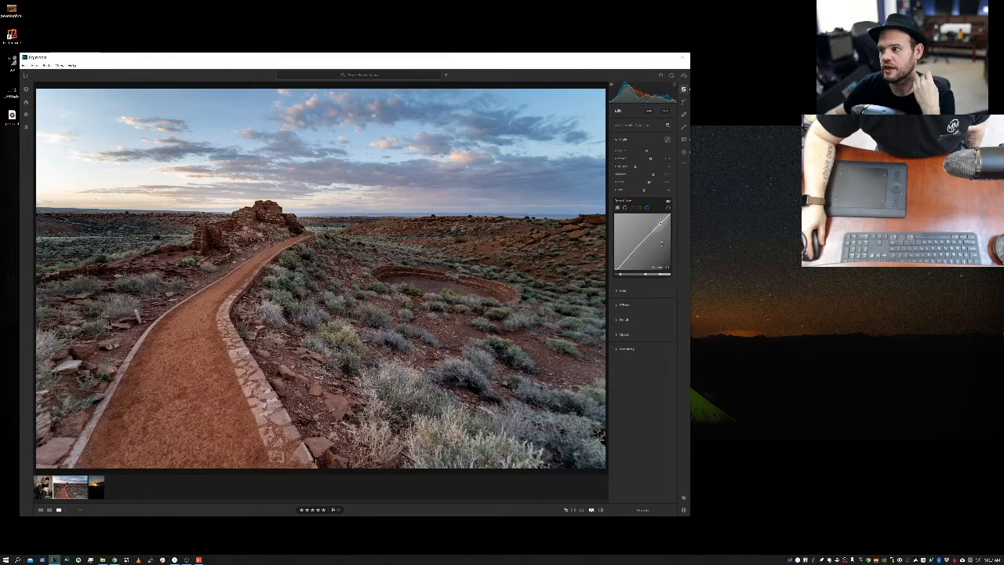
Step: Try lowering the upper part of the parametric curve with a shifted highlights split point, and reset the curve
{"action": "left_click_drag", "start_coordinate": [656, 221], "coordinate": [657, 235]}
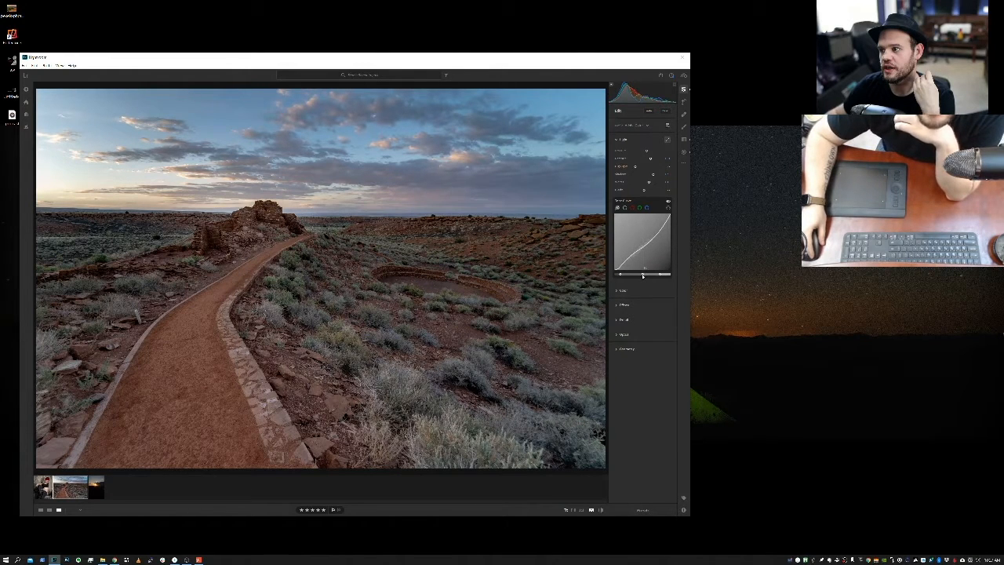
{"action": "left_click_drag", "start_coordinate": [662, 276], "coordinate": [658, 276]}
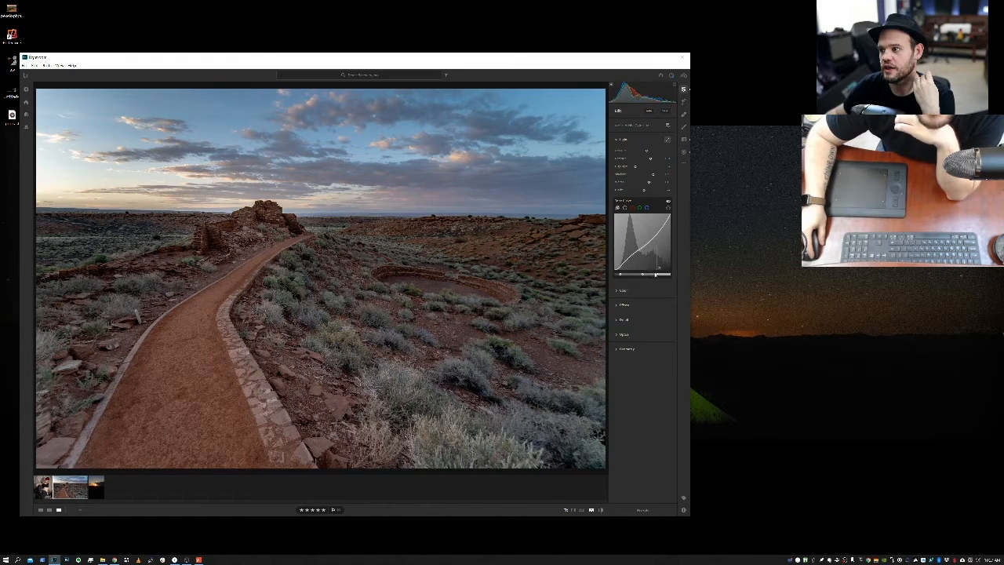
{"action": "left_click_drag", "start_coordinate": [657, 274], "coordinate": [666, 275]}
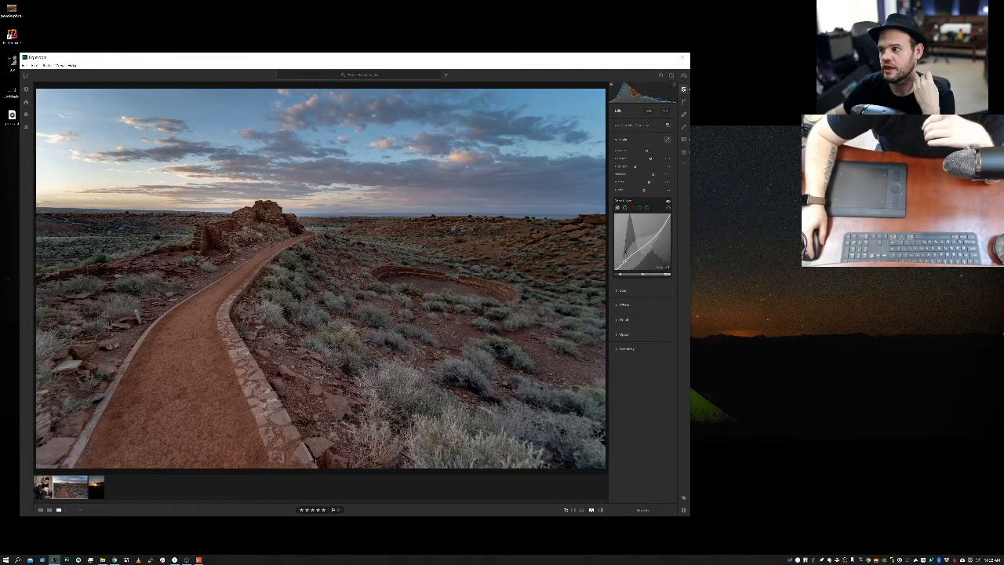
{"action": "left_click", "coordinate": [667, 204]}
{"action": "left_click", "coordinate": [667, 203]}
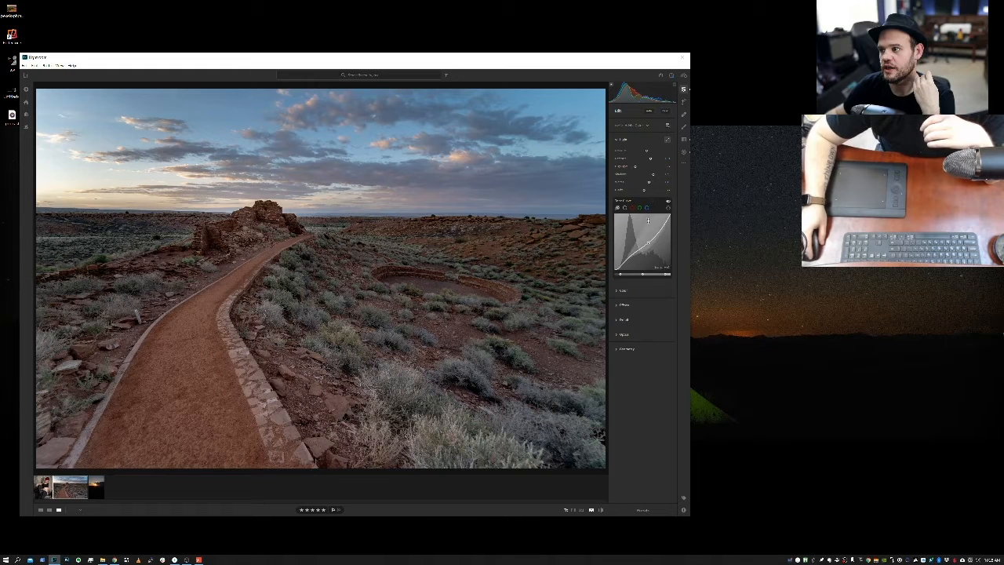
{"action": "right_click", "coordinate": [649, 224]}
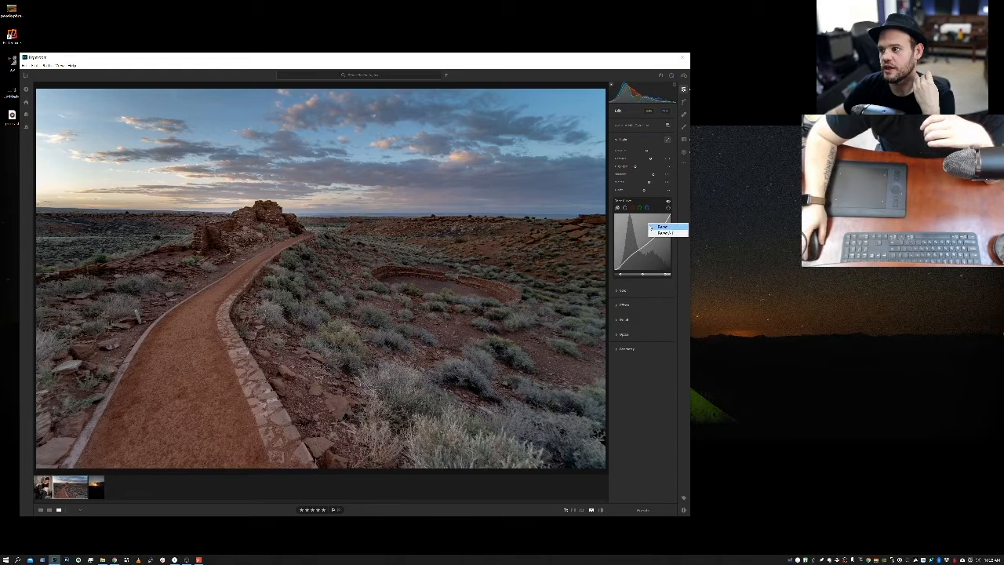
{"action": "left_click", "coordinate": [661, 227]}
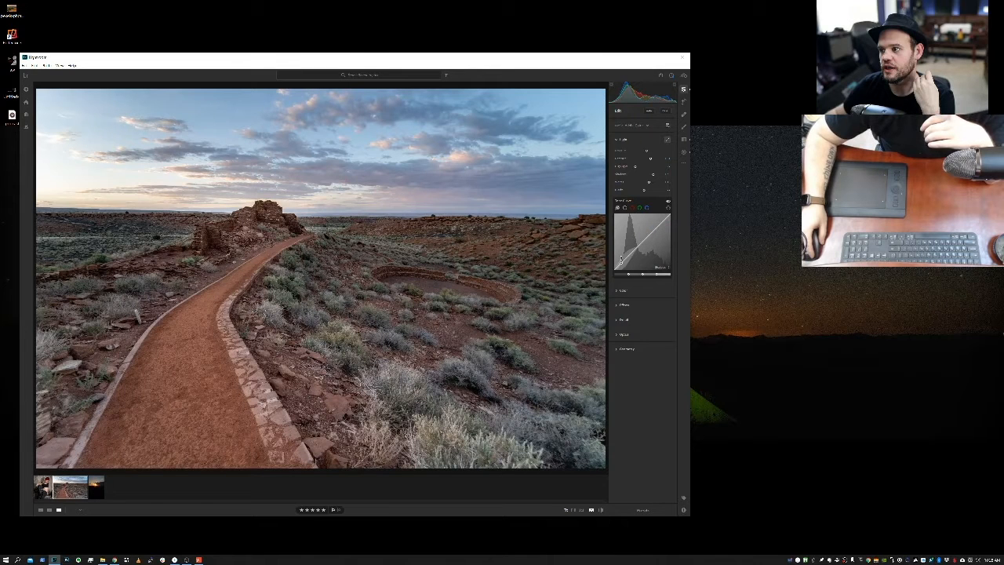
Step: Shape a gentle S-curve by lowering the dark end and raising the bright end of the parametric tone curve
{"action": "mouse_move", "coordinate": [619, 270]}
{"action": "left_mouse_down"}
{"action": "mouse_move", "coordinate": [627, 273]}
{"action": "mouse_move", "coordinate": [624, 247]}
{"action": "mouse_move", "coordinate": [624, 263]}
{"action": "left_mouse_up"}
{"action": "left_click_drag", "start_coordinate": [655, 229], "coordinate": [663, 218]}
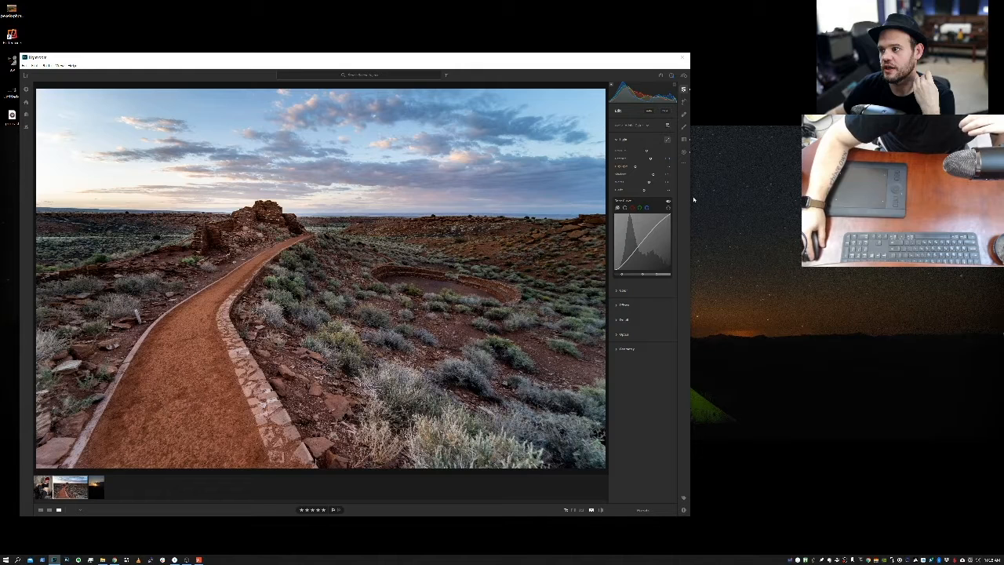
Step: Switch the tone curve off and on repeatedly to compare its effect on the photo, and leave it switched off
{"action": "left_click", "coordinate": [669, 202]}
{"action": "left_click", "coordinate": [669, 201]}
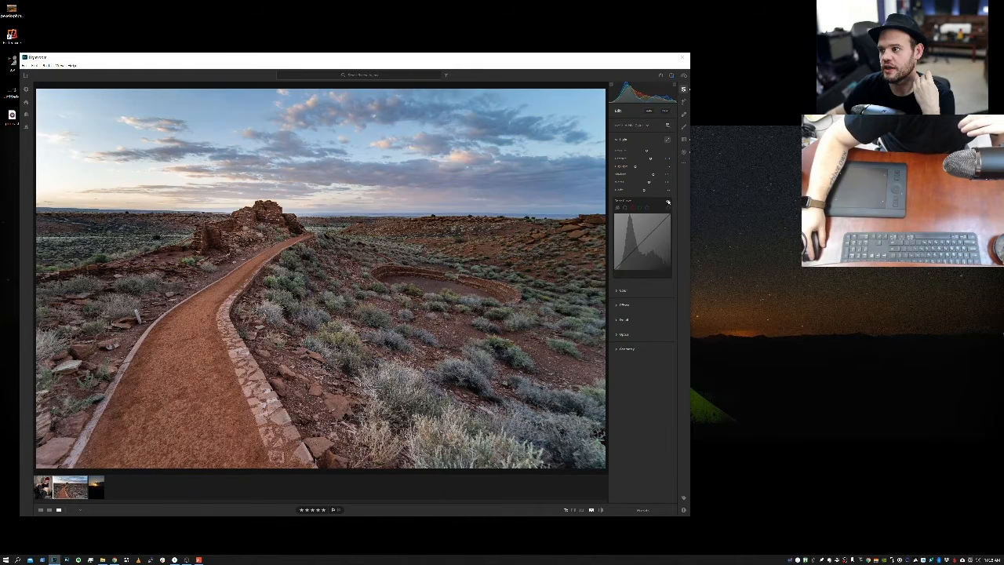
{"action": "left_click", "coordinate": [669, 202]}
{"action": "left_click", "coordinate": [669, 202]}
{"action": "left_click", "coordinate": [668, 202]}
{"action": "left_click", "coordinate": [669, 201]}
{"action": "left_click", "coordinate": [668, 202]}
{"action": "left_click", "coordinate": [669, 201]}
{"action": "left_click", "coordinate": [669, 201]}
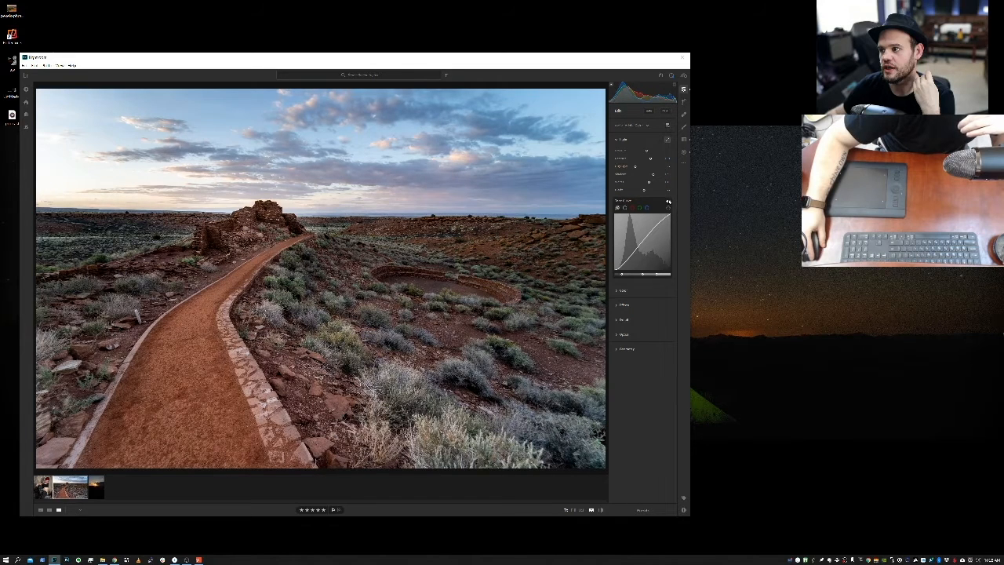
{"action": "left_click", "coordinate": [669, 202]}
{"action": "left_click", "coordinate": [669, 202]}
{"action": "left_click", "coordinate": [667, 203]}
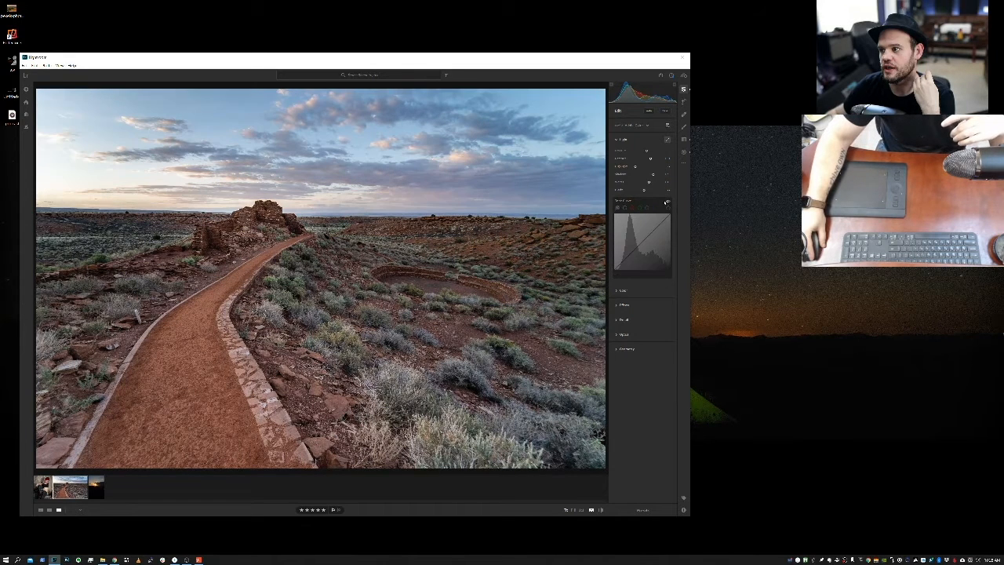
{"action": "left_click", "coordinate": [667, 202]}
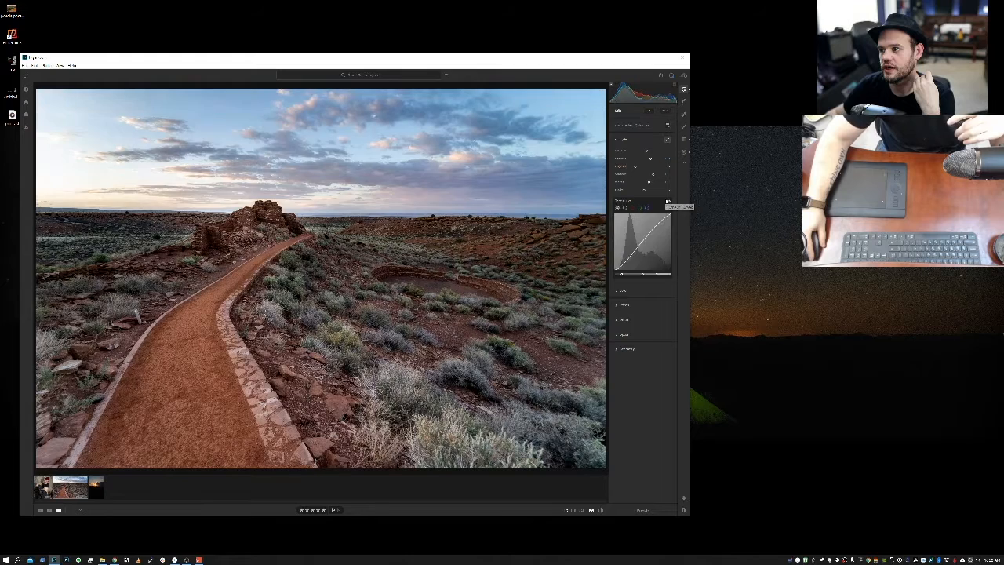
{"action": "left_click", "coordinate": [668, 202]}
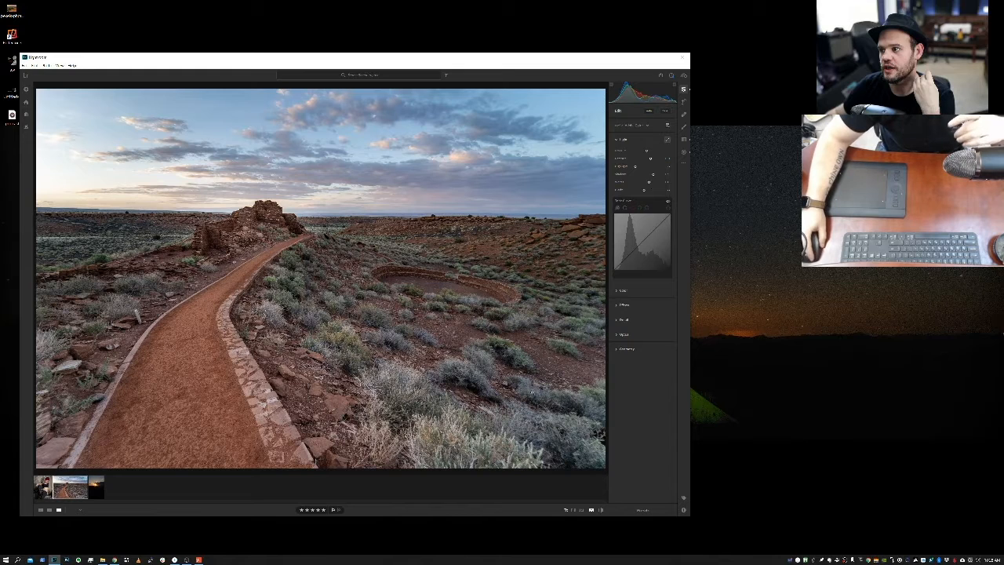
Step: Collapse the light settings and compare the edited photo with its unedited original
{"action": "left_click", "coordinate": [618, 139]}
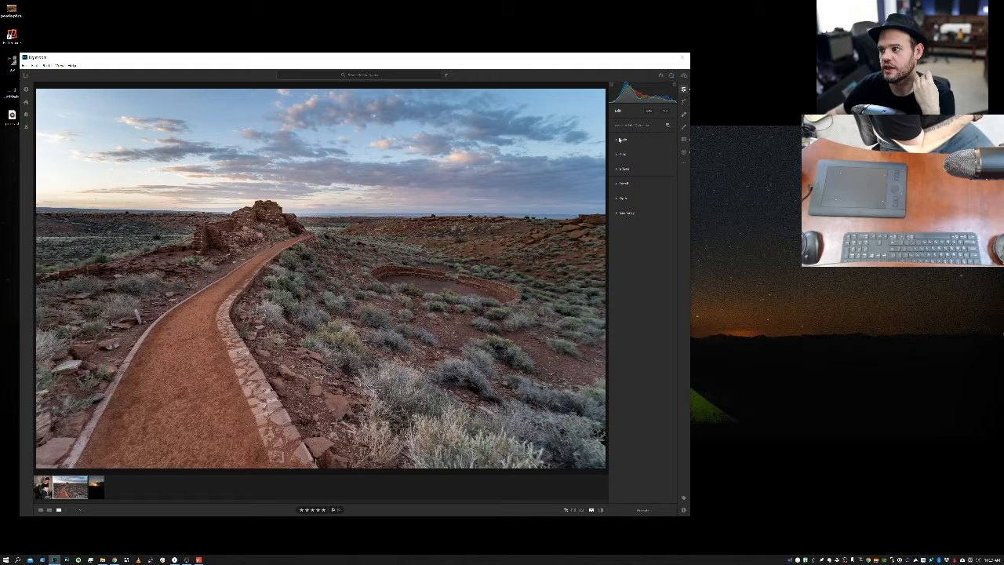
{"action": "key", "text": "backslash"}
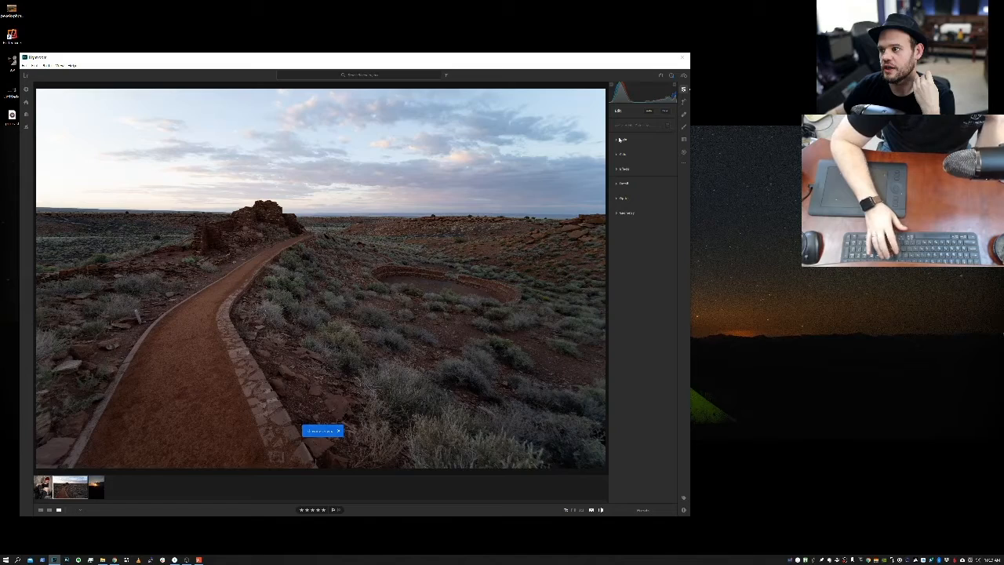
{"action": "key", "text": "backslash"}
{"action": "key", "text": "backslash"}
{"action": "key", "text": "backslash"}
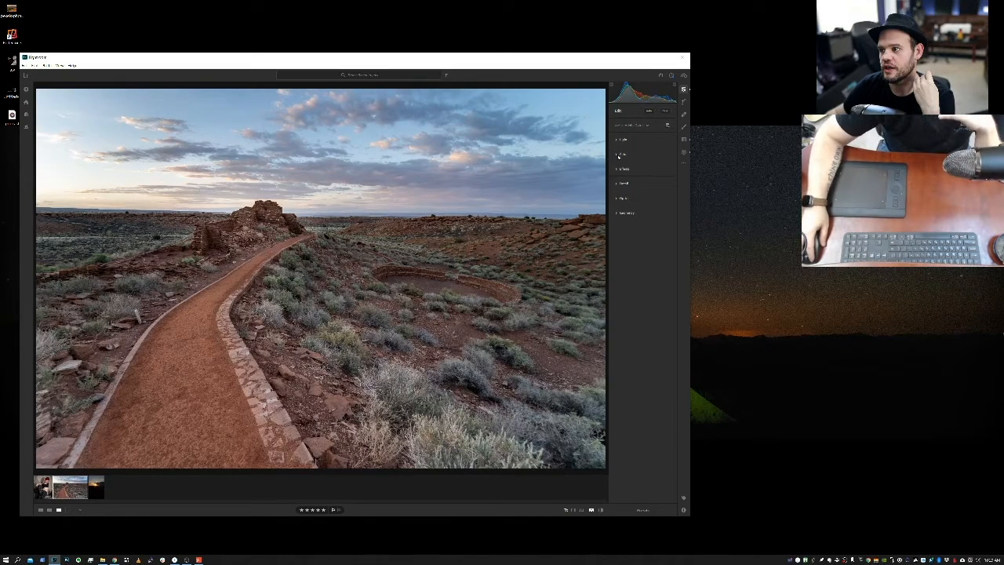
Step: Expand the color settings, review the white balance presets, and keep As Shot for the photo
{"action": "left_click", "coordinate": [620, 154]}
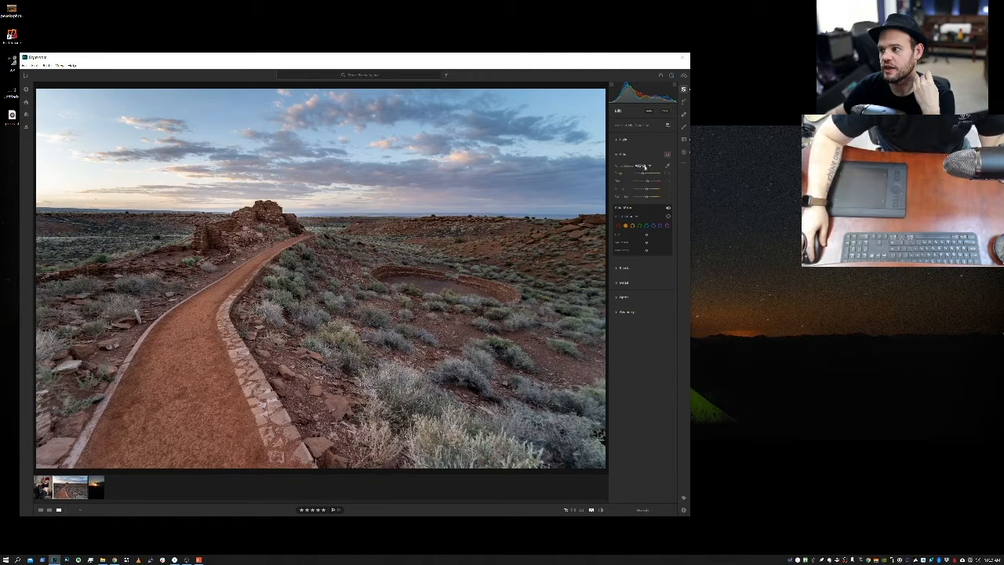
{"action": "left_click", "coordinate": [650, 167]}
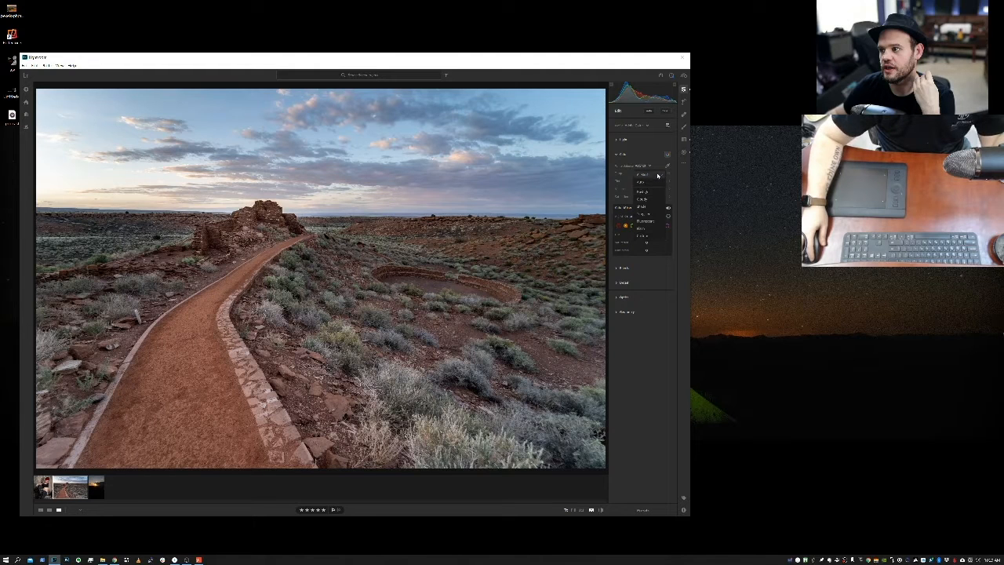
{"action": "left_click", "coordinate": [652, 175]}
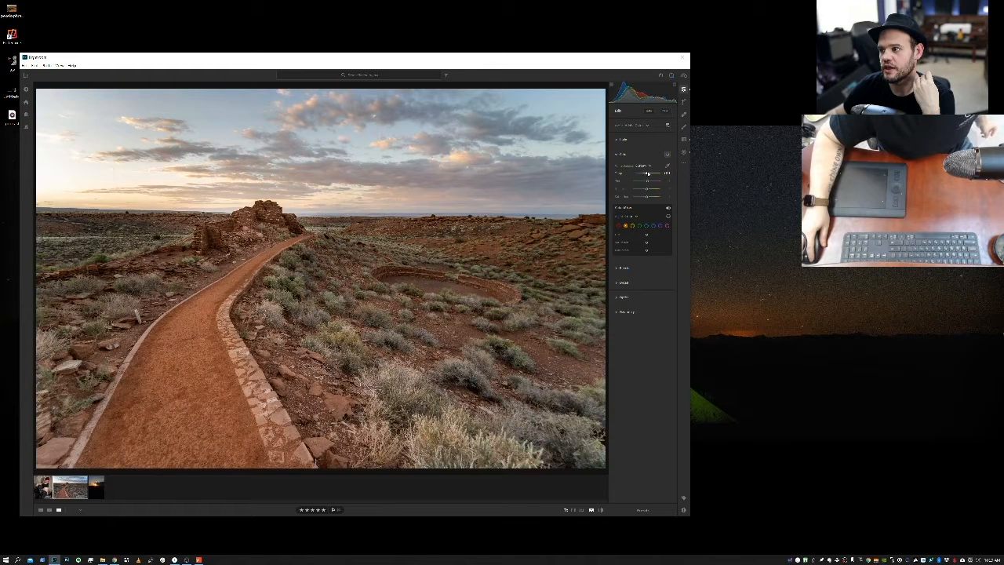
Step: Bring the white balance temperature back from a strong warm setting, and fine-tune it to a slightly warmer value
{"action": "mouse_move", "coordinate": [648, 173]}
{"action": "left_mouse_down"}
{"action": "mouse_move", "coordinate": [633, 173]}
{"action": "mouse_move", "coordinate": [642, 174]}
{"action": "left_mouse_up"}
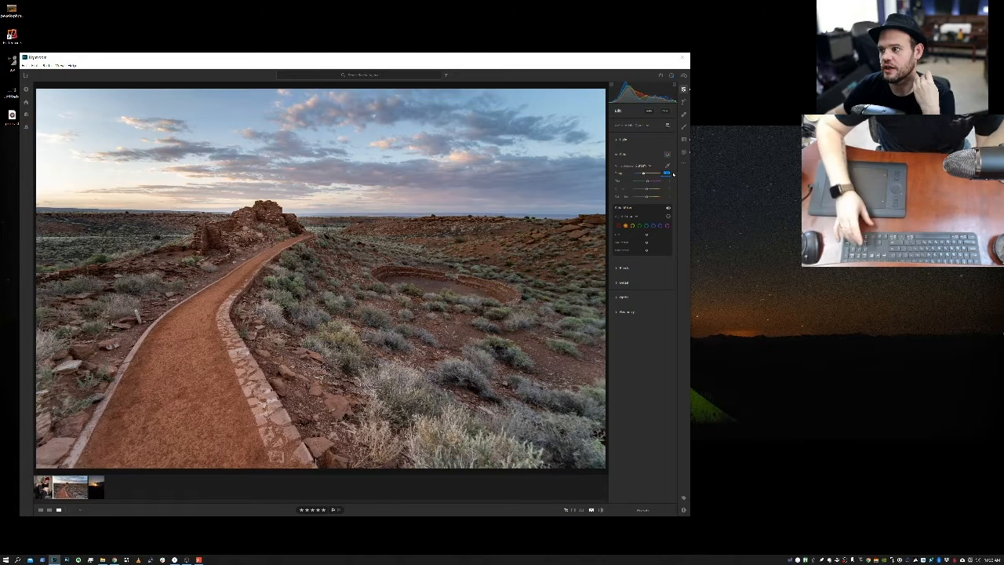
{"action": "key", "text": "Up"}
{"action": "key", "text": "Up"}
{"action": "key", "text": "Up"}
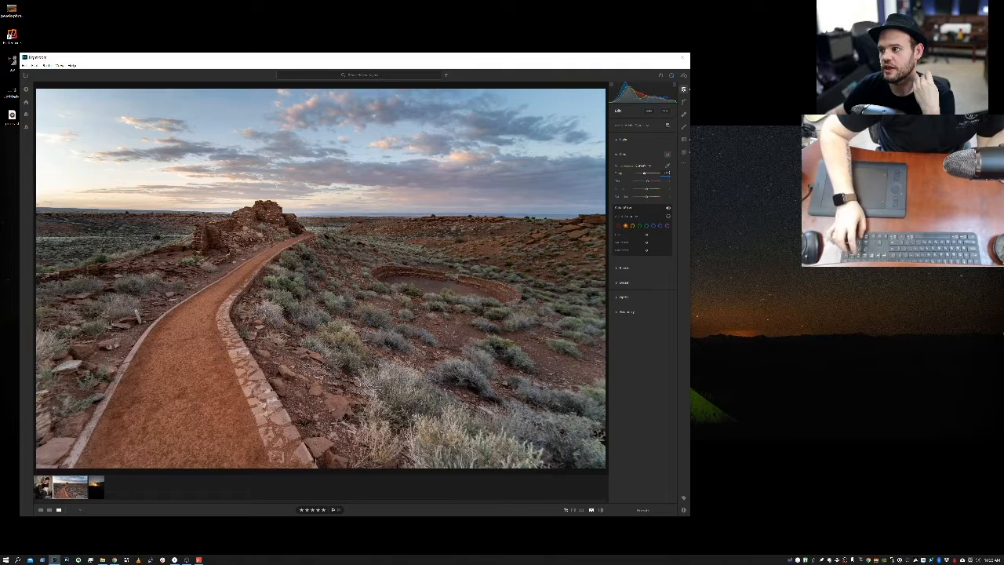
Step: Apply the slightly warmer white balance temperature and make a very small tint adjustment
{"action": "key", "text": "Return"}
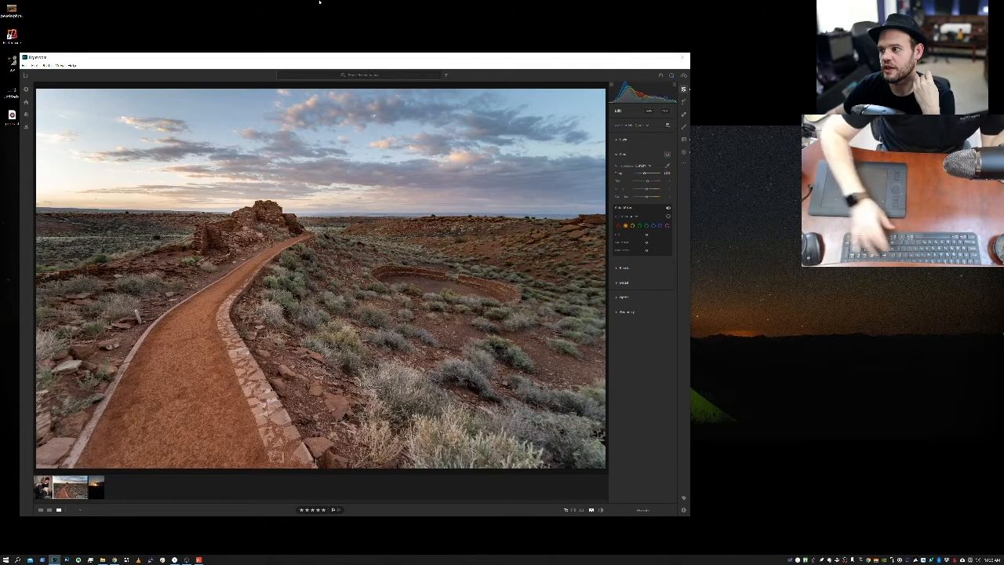
{"action": "key", "text": "backslash"}
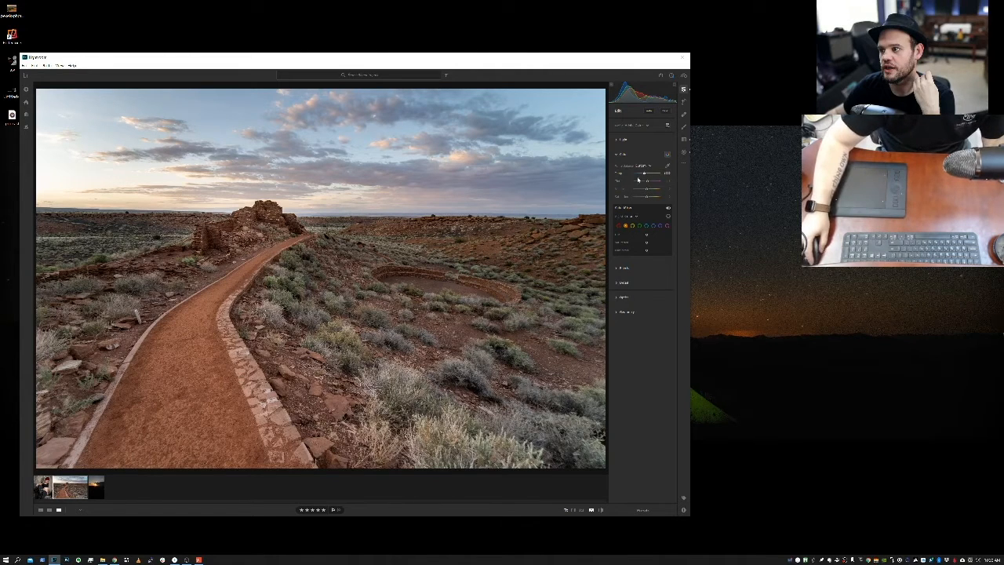
{"action": "mouse_move", "coordinate": [647, 181]}
{"action": "left_mouse_down"}
{"action": "mouse_move", "coordinate": [638, 183]}
{"action": "mouse_move", "coordinate": [648, 182]}
{"action": "left_mouse_up"}
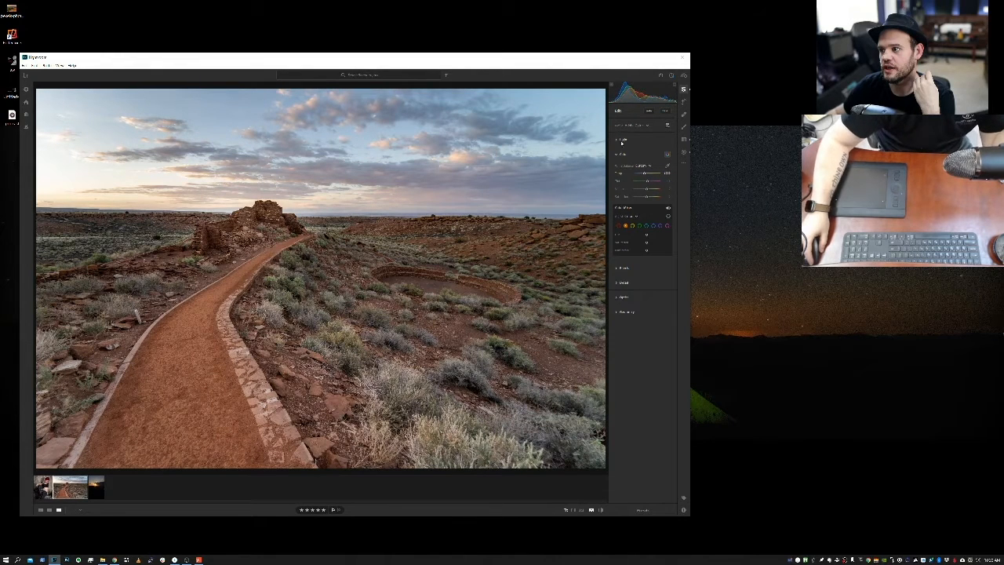
{"action": "left_click_drag", "start_coordinate": [648, 181], "coordinate": [648, 183]}
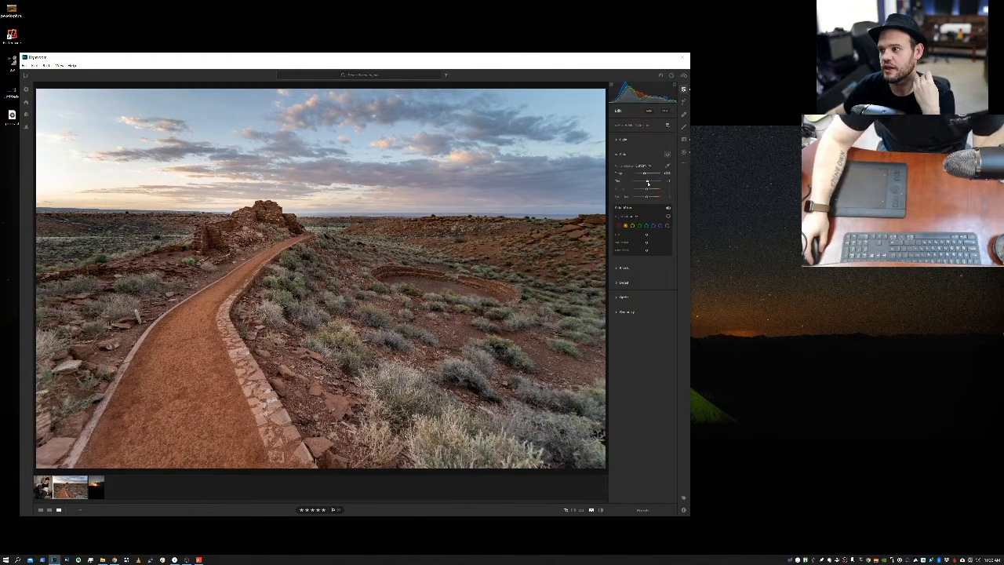
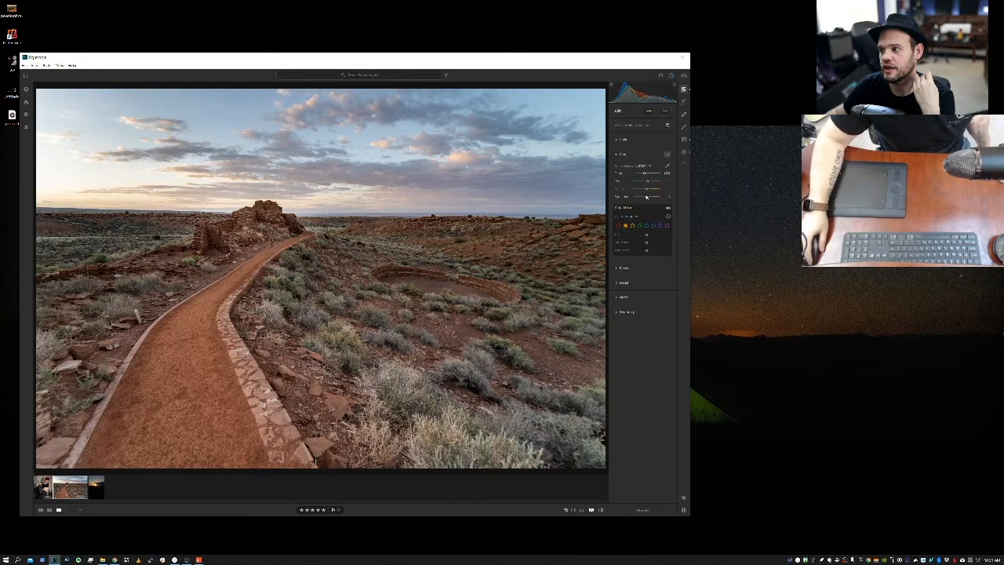
Step: Test the photo with strong saturation and almost no saturation, settle on a slight increase, and compare with the unedited original
{"action": "left_click_drag", "start_coordinate": [647, 197], "coordinate": [666, 194]}
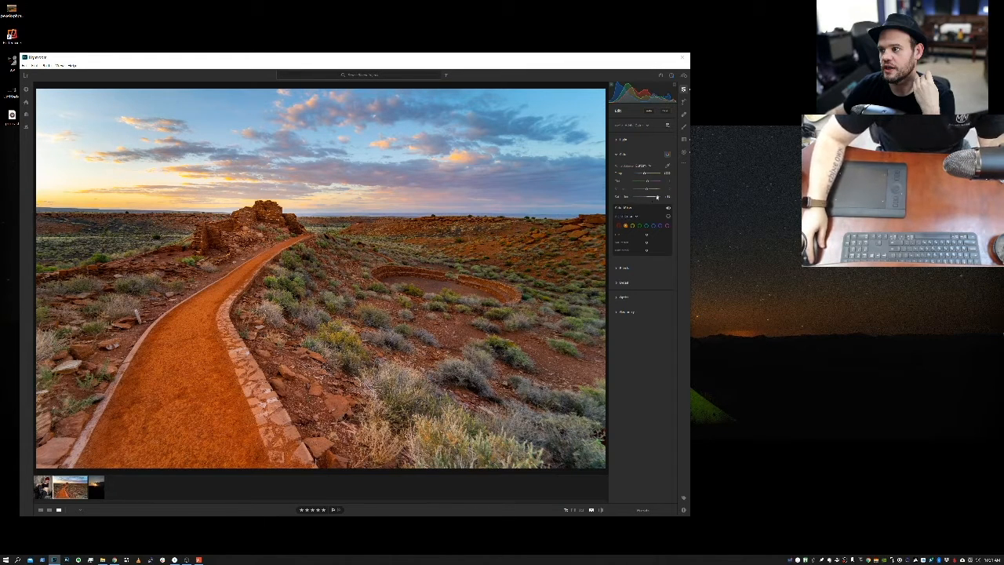
{"action": "left_click_drag", "start_coordinate": [656, 196], "coordinate": [648, 198]}
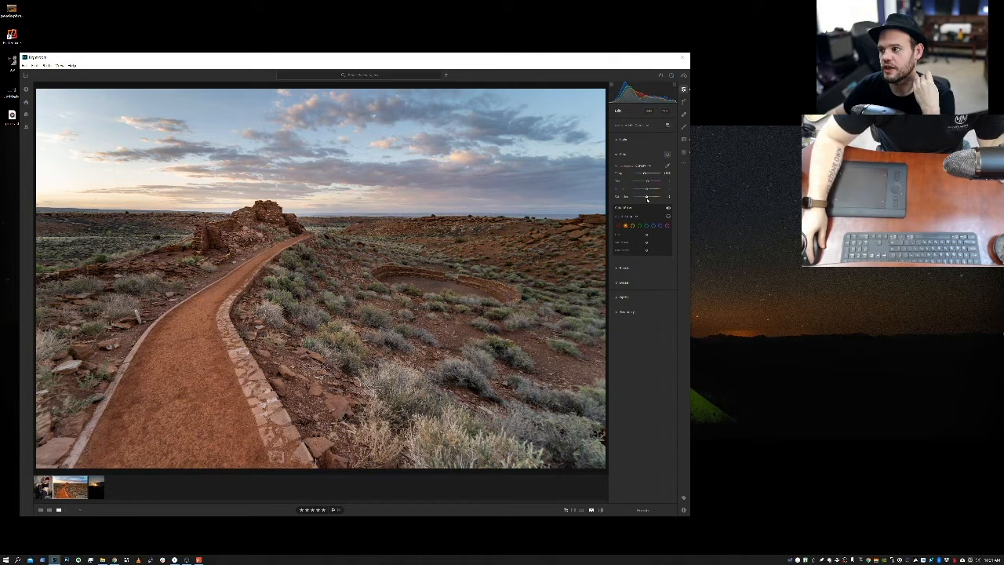
{"action": "key", "text": "v"}
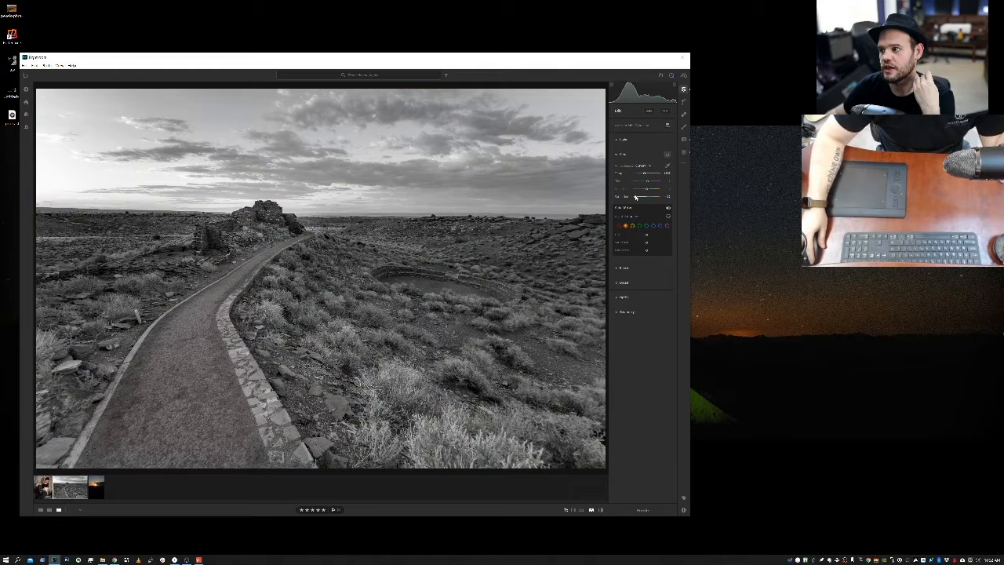
{"action": "left_click_drag", "start_coordinate": [635, 197], "coordinate": [640, 198]}
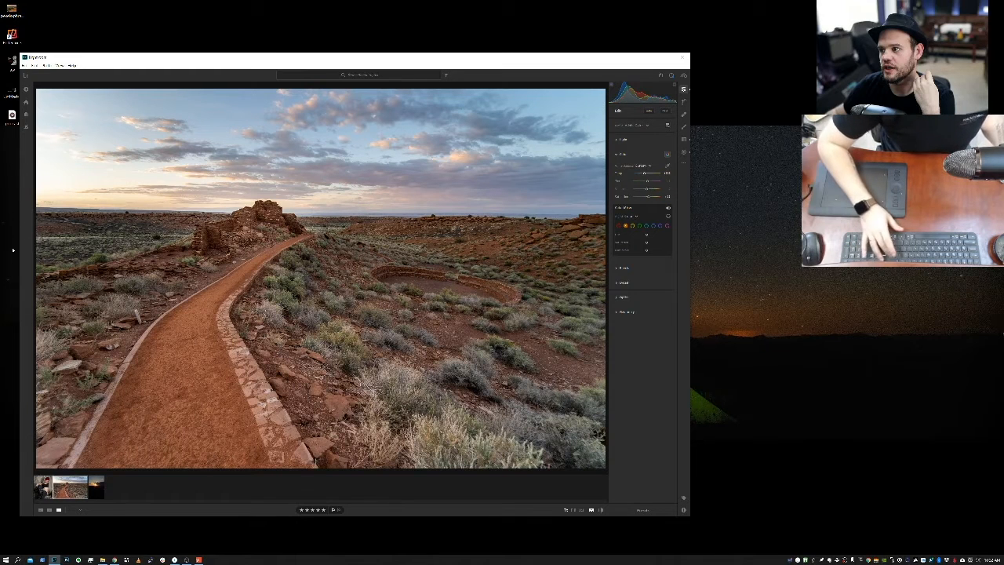
{"action": "key", "text": "backslash"}
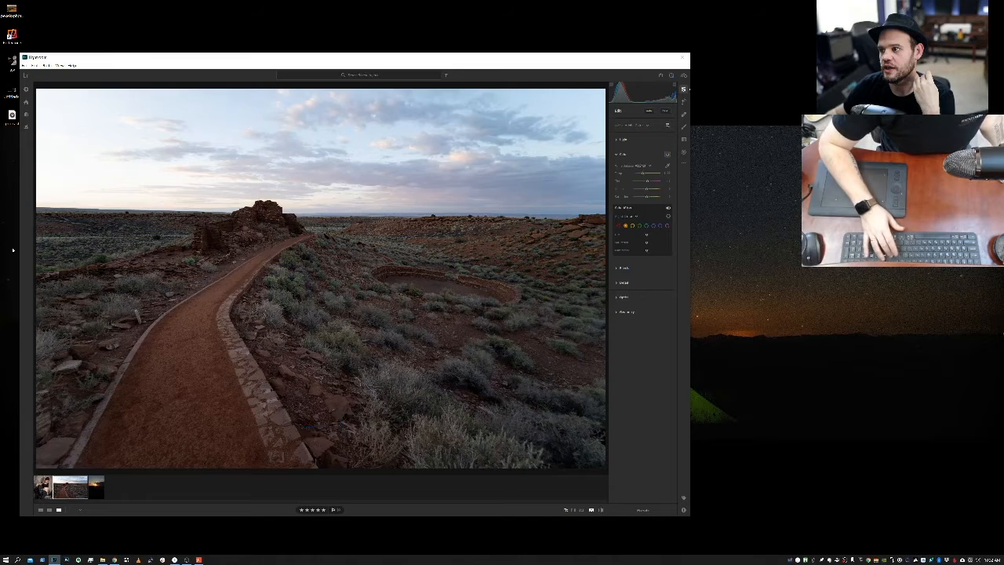
{"action": "key", "text": "backslash"}
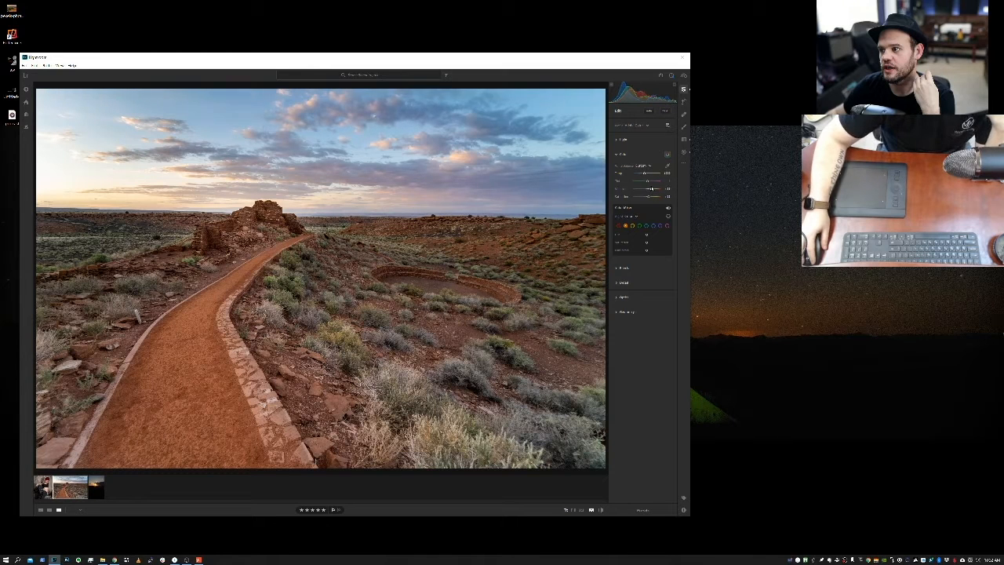
Step: Try stronger vibrance, bring it back to a slight increase, and compare the photo with its unedited original
{"action": "left_click_drag", "start_coordinate": [646, 190], "coordinate": [655, 189]}
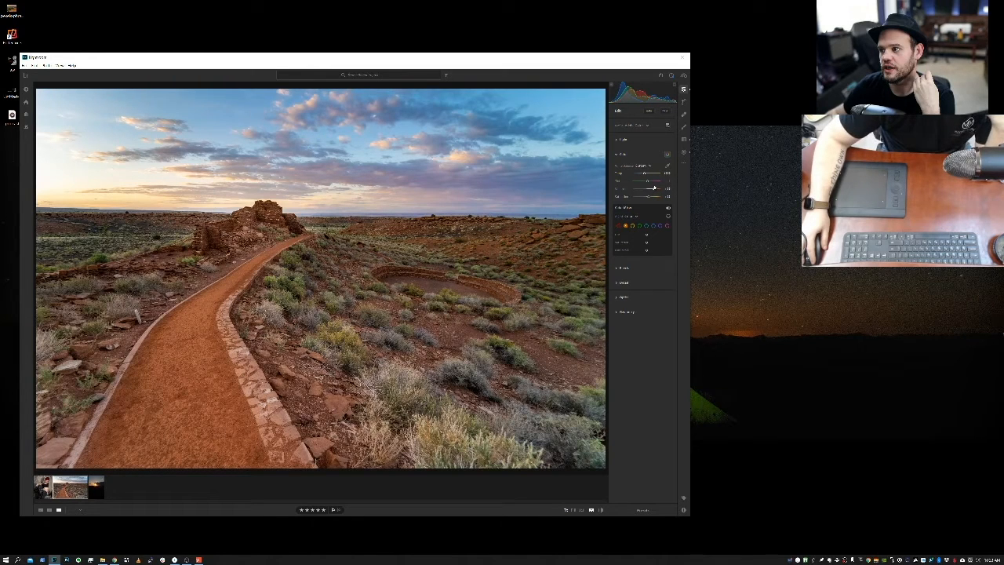
{"action": "left_click_drag", "start_coordinate": [653, 189], "coordinate": [648, 189]}
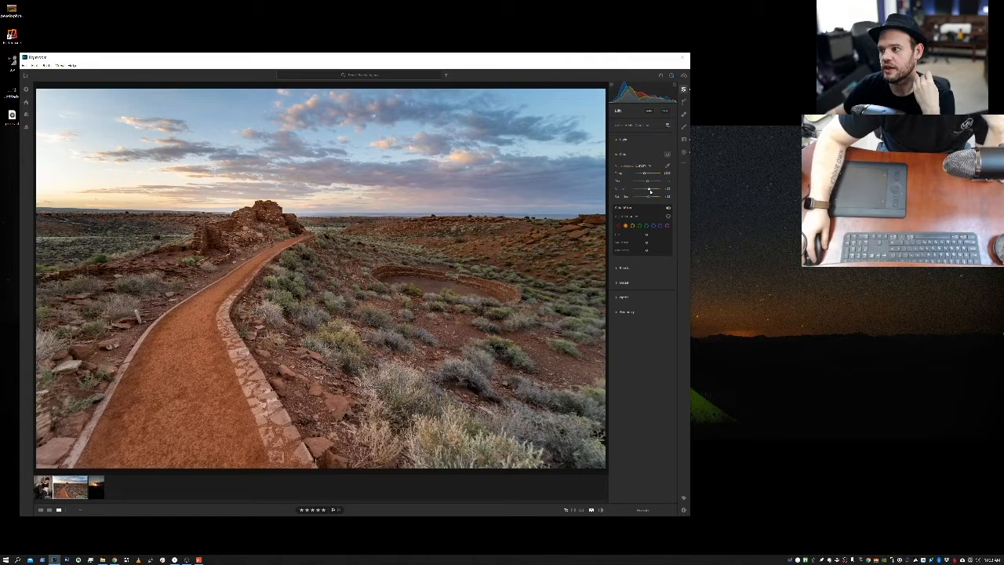
{"action": "left_click_drag", "start_coordinate": [652, 191], "coordinate": [650, 191]}
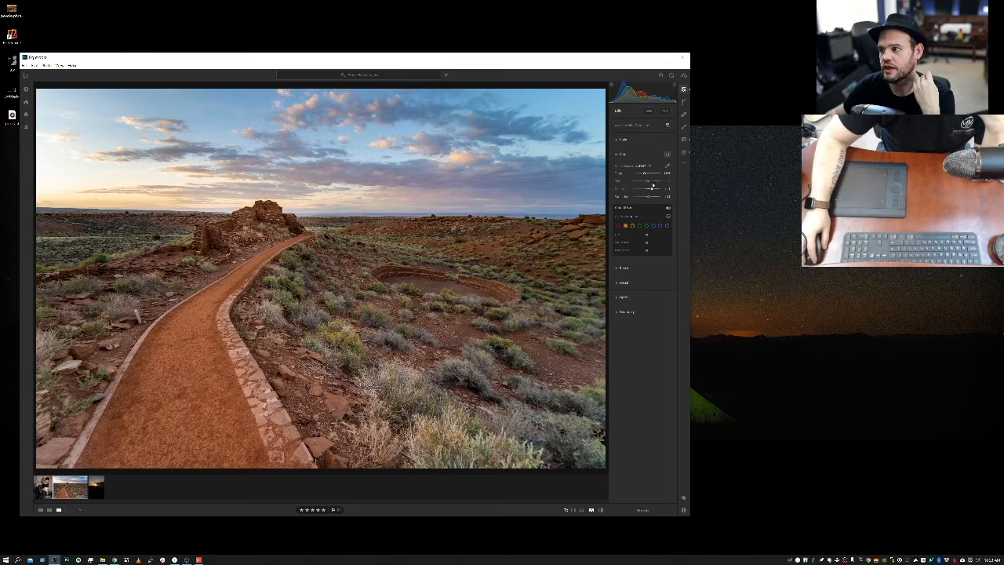
{"action": "left_click_drag", "start_coordinate": [651, 190], "coordinate": [648, 192]}
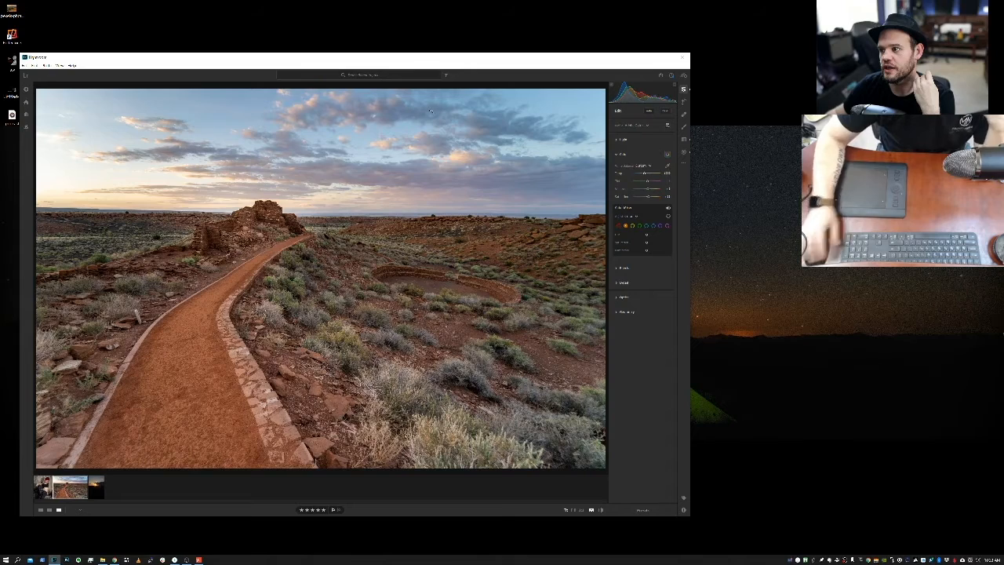
{"action": "key", "text": "backslash"}
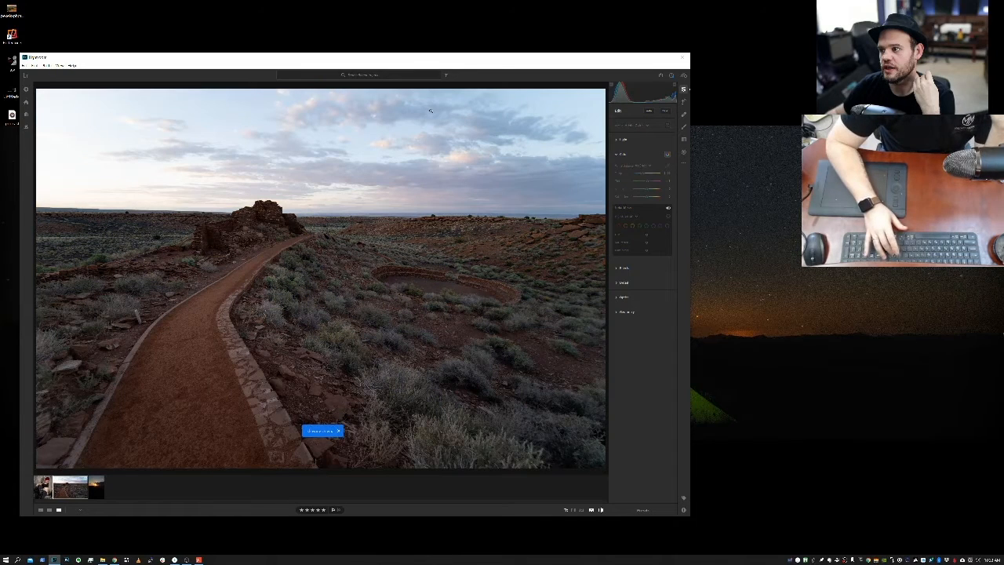
{"action": "key", "text": "backslash"}
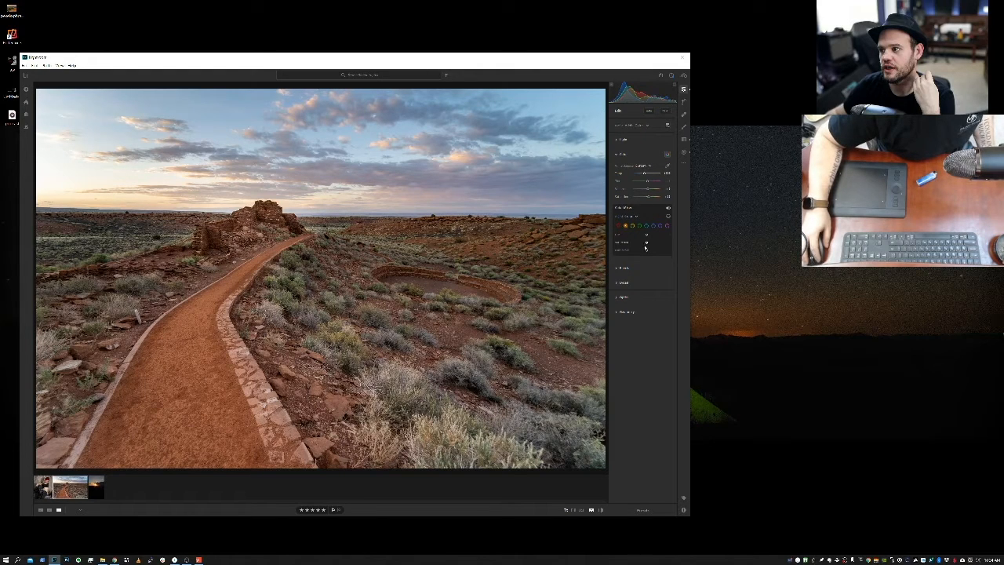
Step: Try out the orange saturation in the color mixer and restore it, and test the saturation of the greens and aquas
{"action": "left_click_drag", "start_coordinate": [646, 242], "coordinate": [626, 248]}
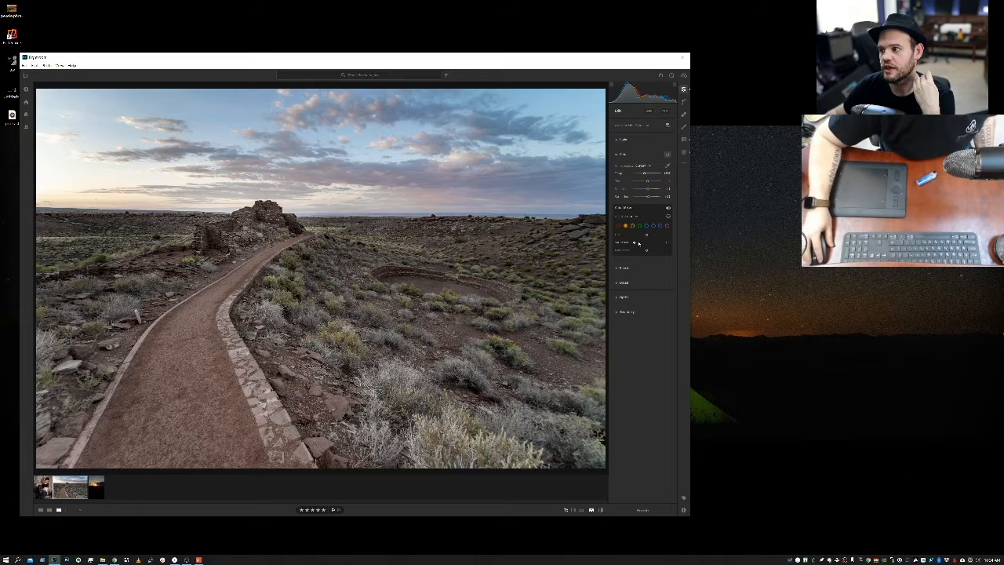
{"action": "mouse_move", "coordinate": [634, 242]}
{"action": "left_mouse_down"}
{"action": "mouse_move", "coordinate": [655, 240]}
{"action": "mouse_move", "coordinate": [647, 245]}
{"action": "left_mouse_up"}
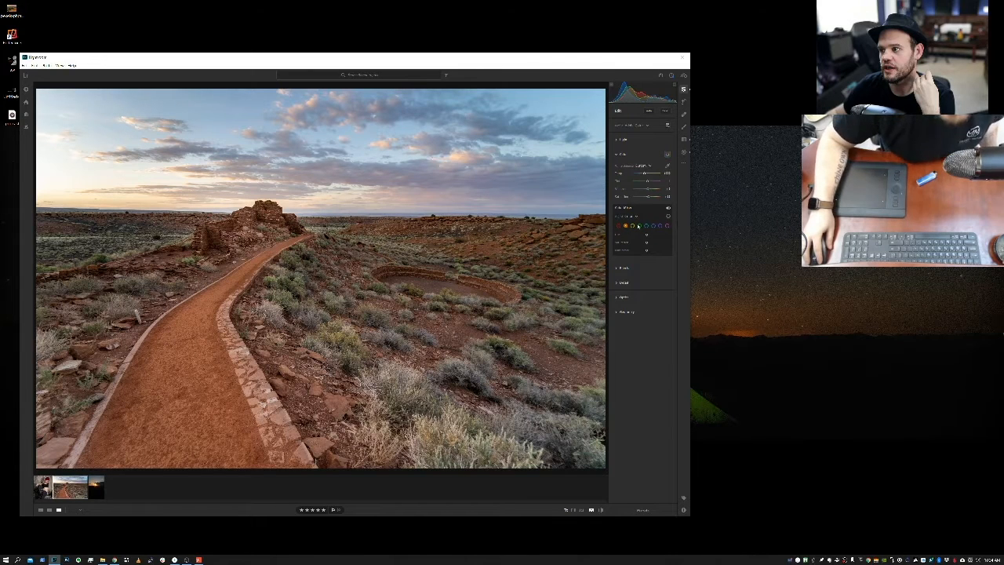
{"action": "left_click", "coordinate": [640, 226]}
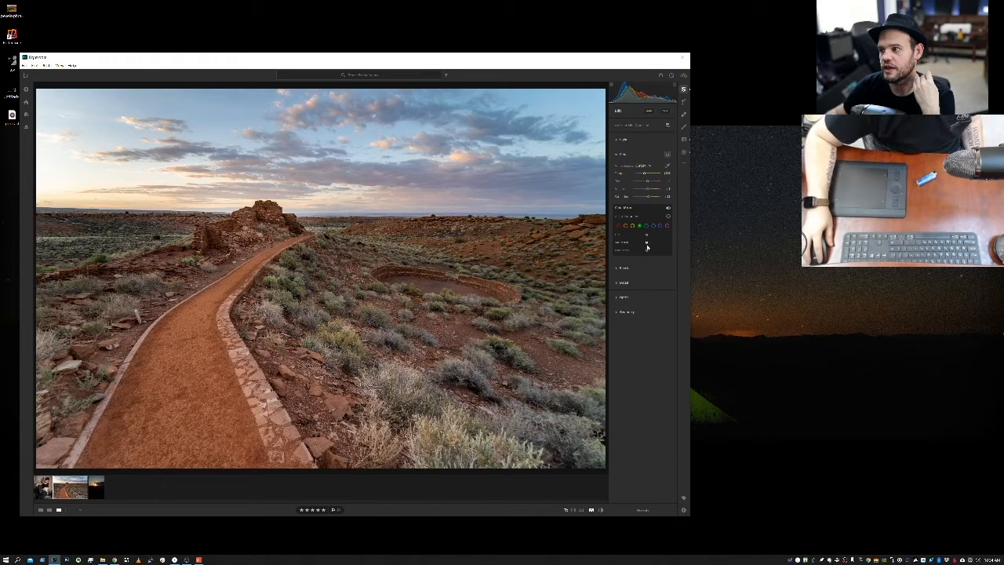
{"action": "left_click_drag", "start_coordinate": [648, 244], "coordinate": [659, 244]}
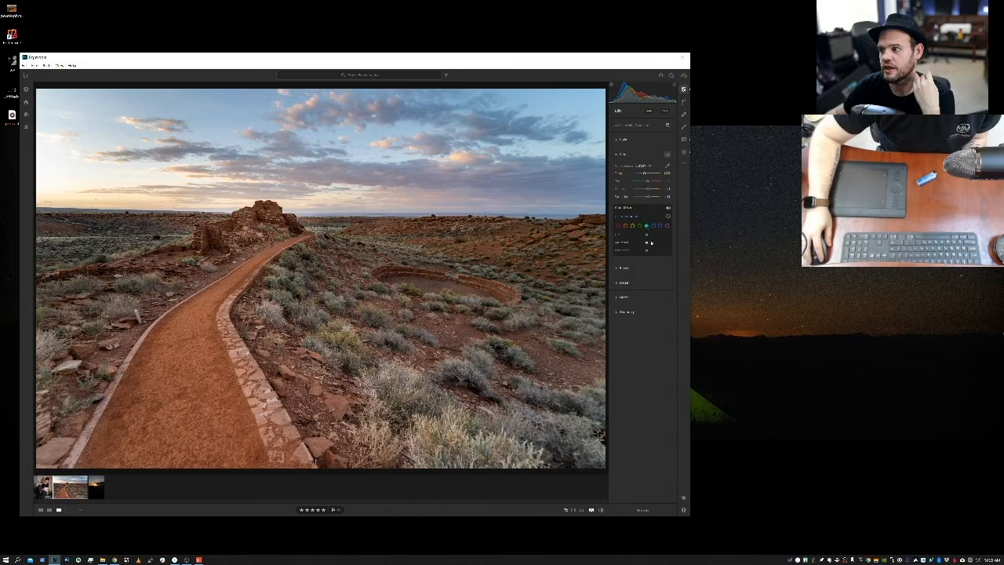
{"action": "left_click_drag", "start_coordinate": [635, 243], "coordinate": [668, 247]}
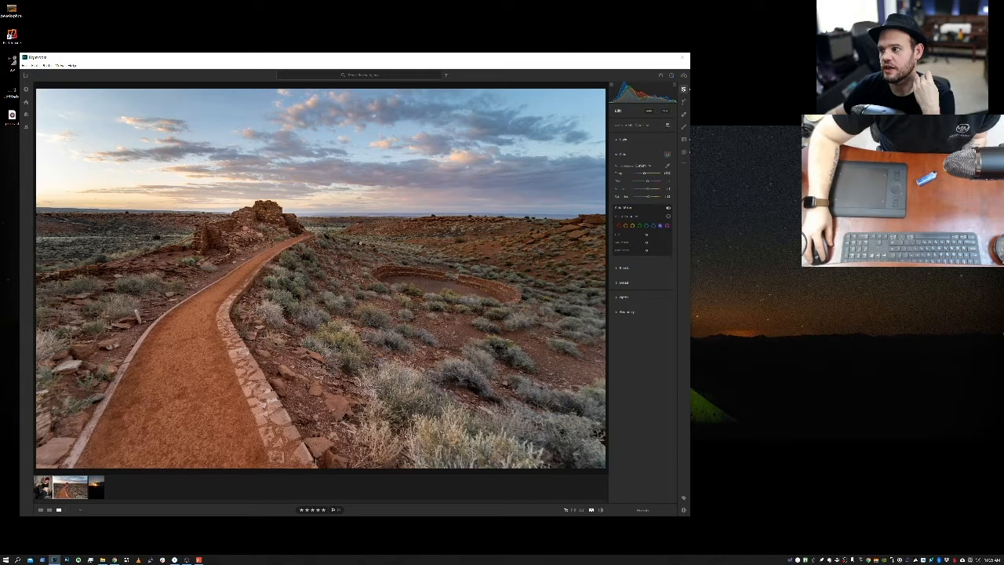
Step: Inspect the bushes beside the path up close while strongly reducing the saturation of the blues, reds and yellows in the color mixer
{"action": "left_click", "coordinate": [357, 269]}
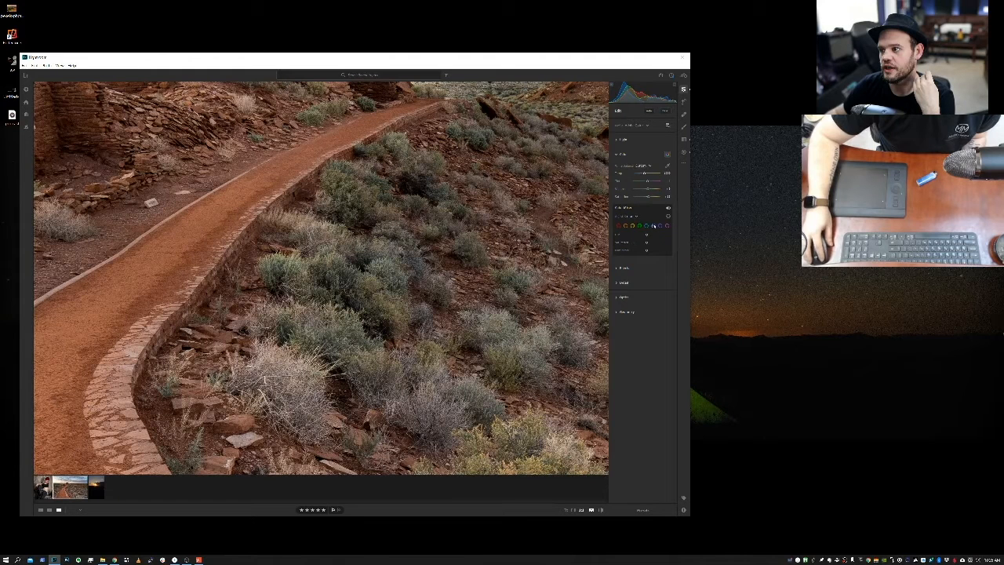
{"action": "left_click", "coordinate": [653, 226]}
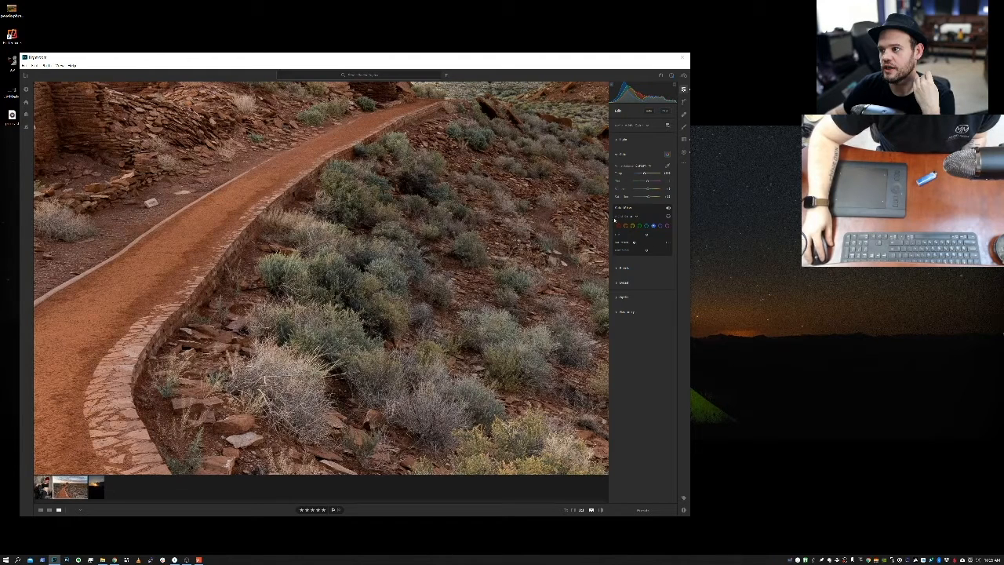
{"action": "left_click", "coordinate": [619, 226]}
{"action": "left_click_drag", "start_coordinate": [647, 242], "coordinate": [615, 242]}
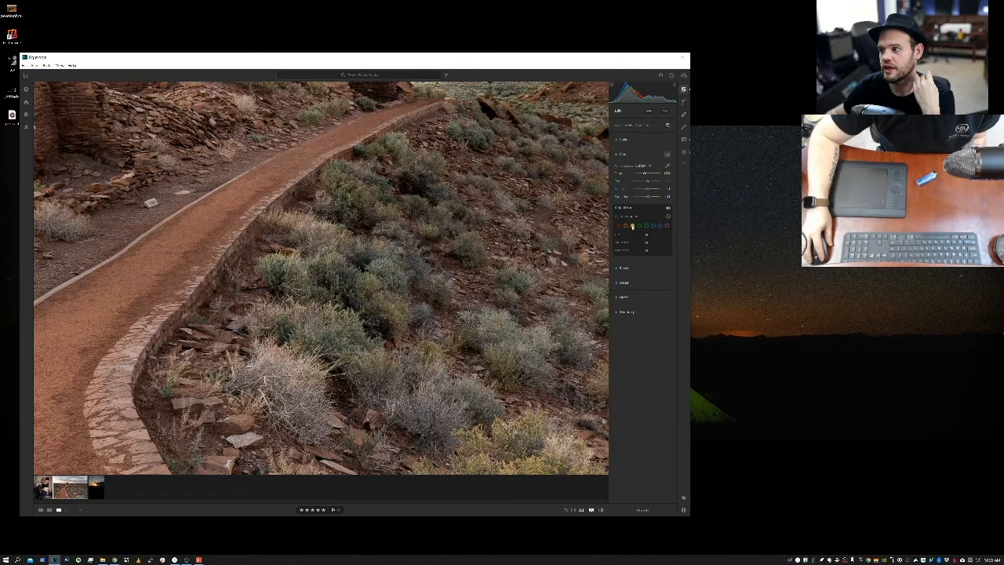
{"action": "left_click", "coordinate": [632, 227]}
{"action": "left_click_drag", "start_coordinate": [647, 243], "coordinate": [569, 242]}
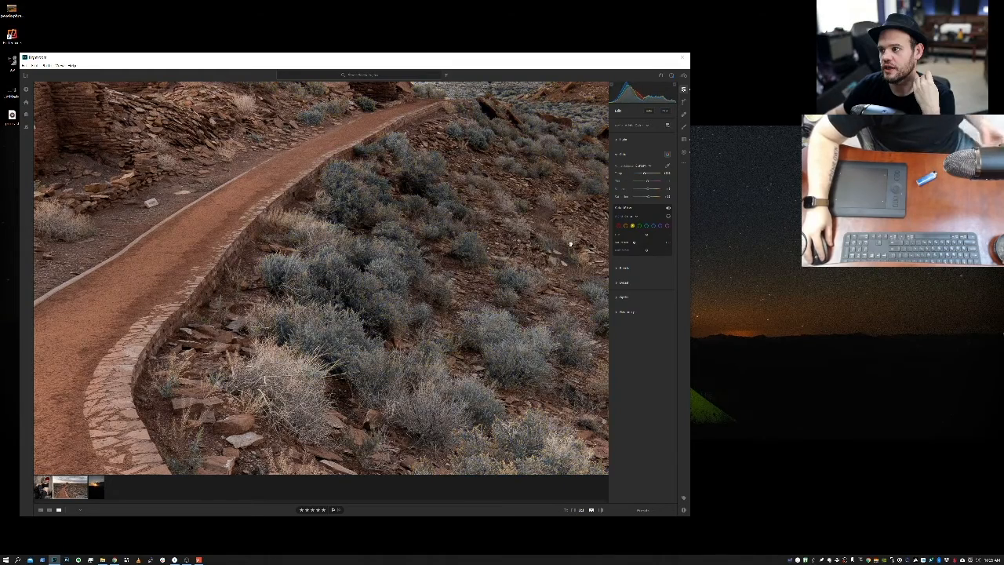
{"action": "left_click", "coordinate": [569, 243]}
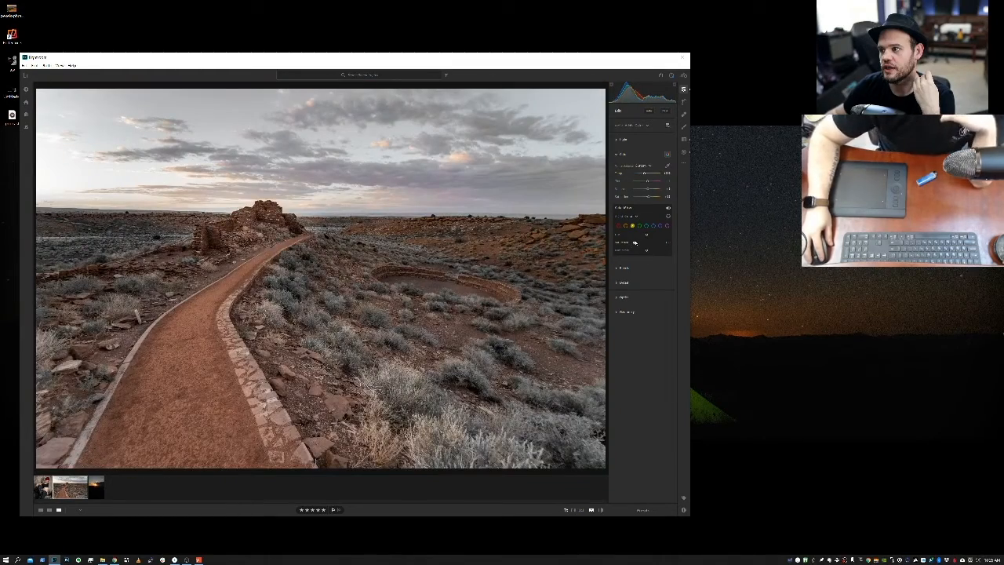
Step: Bring the yellow saturation back up, comparing a near-neutral amount with a strong boost
{"action": "left_click_drag", "start_coordinate": [637, 246], "coordinate": [670, 251]}
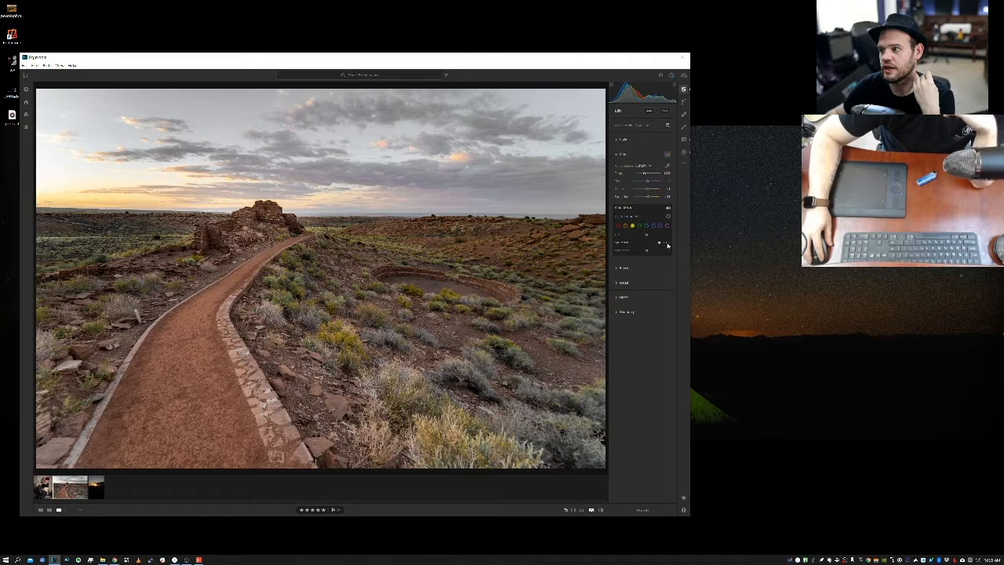
{"action": "left_click_drag", "start_coordinate": [668, 246], "coordinate": [642, 247]}
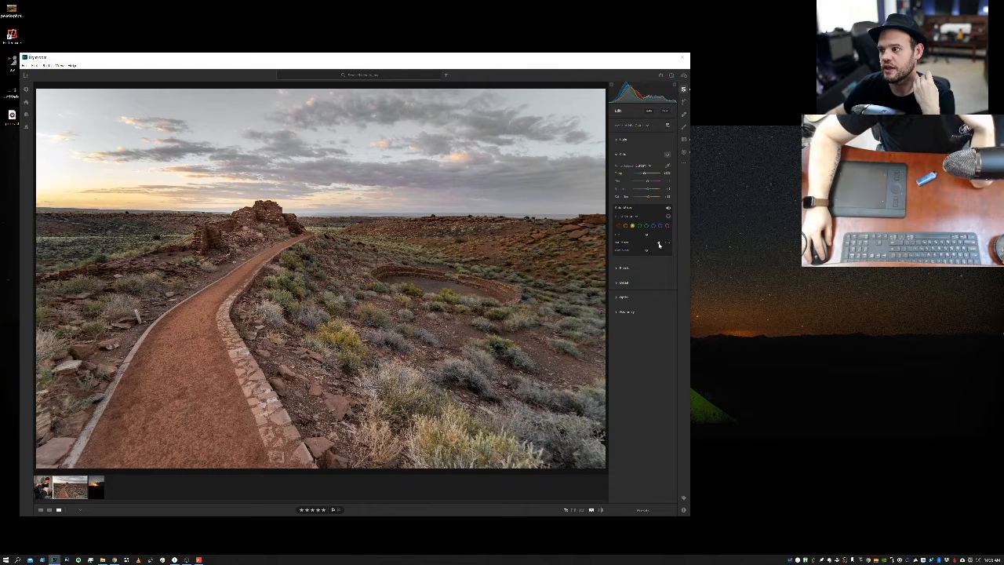
{"action": "left_click_drag", "start_coordinate": [660, 244], "coordinate": [647, 245]}
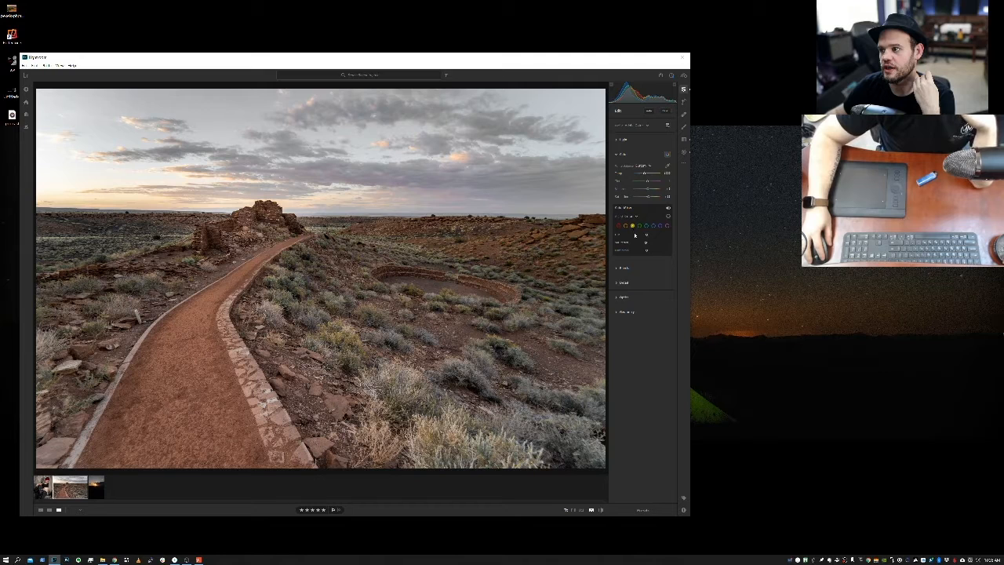
{"action": "left_click_drag", "start_coordinate": [648, 245], "coordinate": [660, 244]}
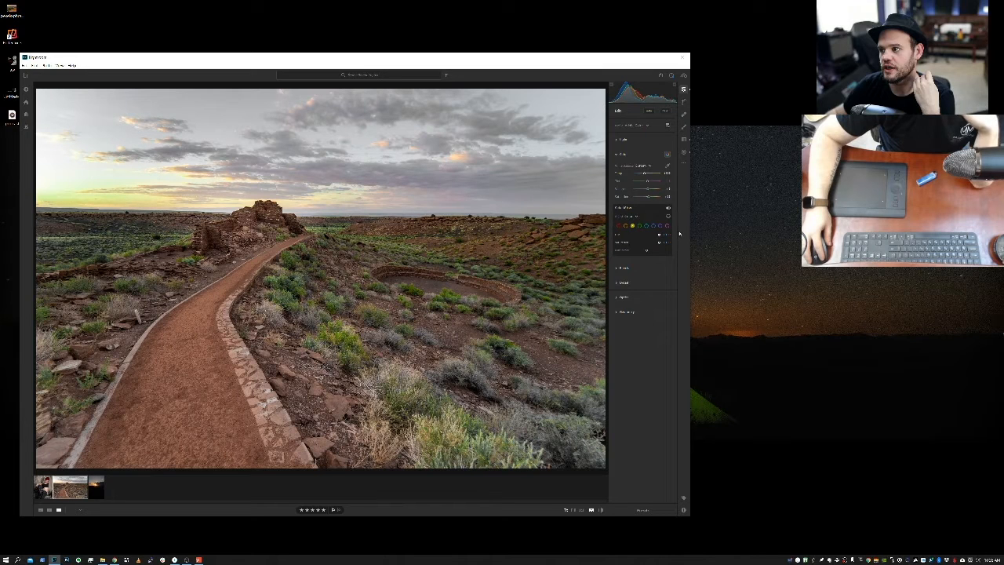
Step: Test the yellow hue toward green and toward orange, and settle on a slight shift toward green with moderate yellow saturation
{"action": "left_click_drag", "start_coordinate": [659, 234], "coordinate": [625, 236]}
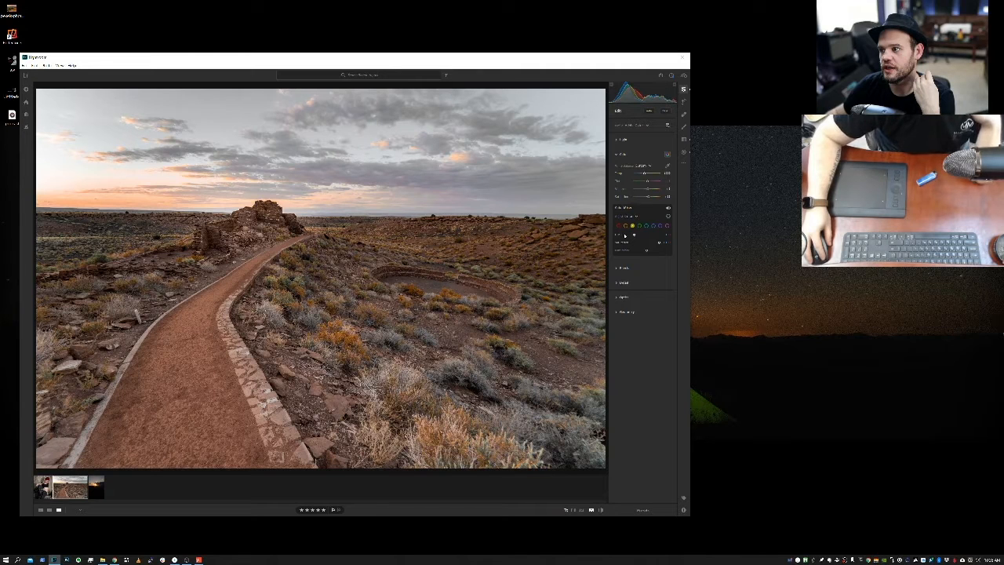
{"action": "left_click_drag", "start_coordinate": [632, 235], "coordinate": [651, 237]}
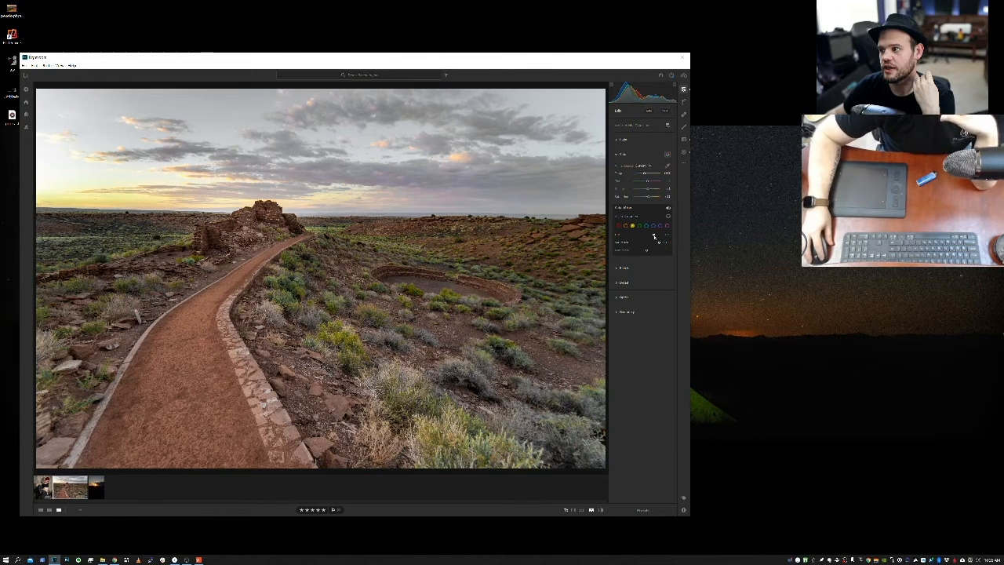
{"action": "mouse_move", "coordinate": [654, 236]}
{"action": "left_mouse_down"}
{"action": "mouse_move", "coordinate": [642, 236]}
{"action": "mouse_move", "coordinate": [664, 237]}
{"action": "left_mouse_up"}
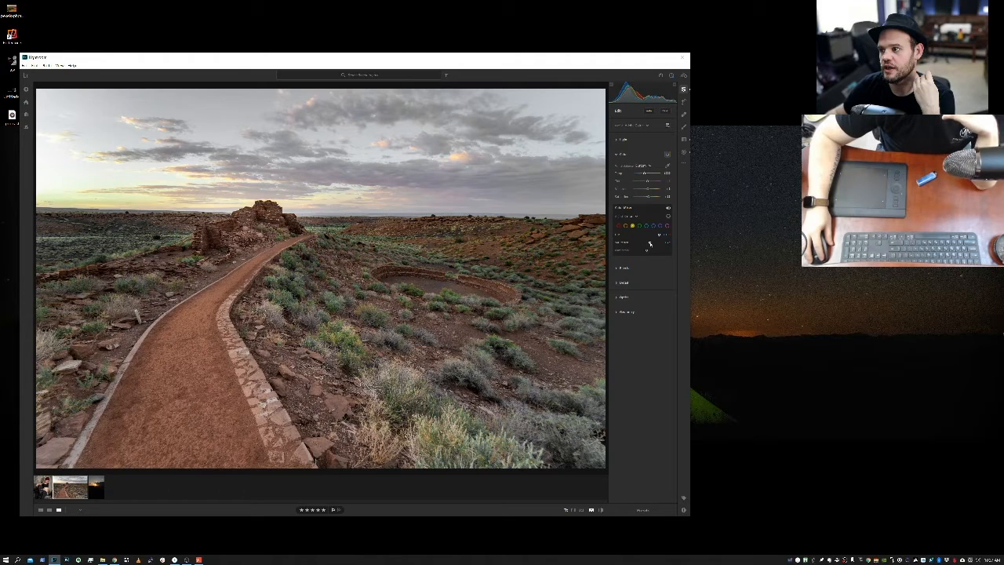
{"action": "left_click_drag", "start_coordinate": [659, 236], "coordinate": [653, 237]}
{"action": "left_click_drag", "start_coordinate": [651, 236], "coordinate": [648, 238]}
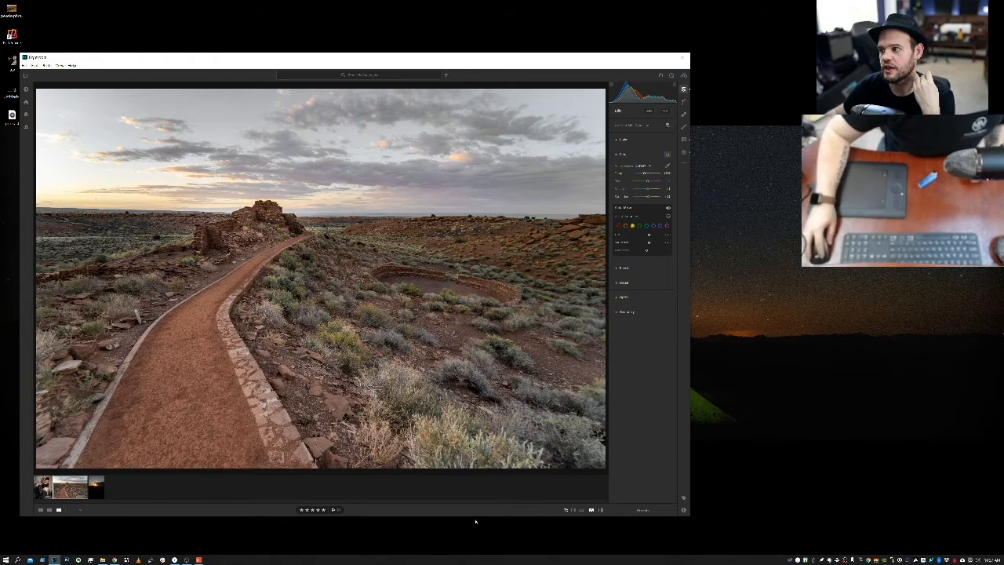
Step: Compare the photo with its original, and reset the saturation of the reds, yellows and blues in the color mixer
{"action": "key", "text": "backslash"}
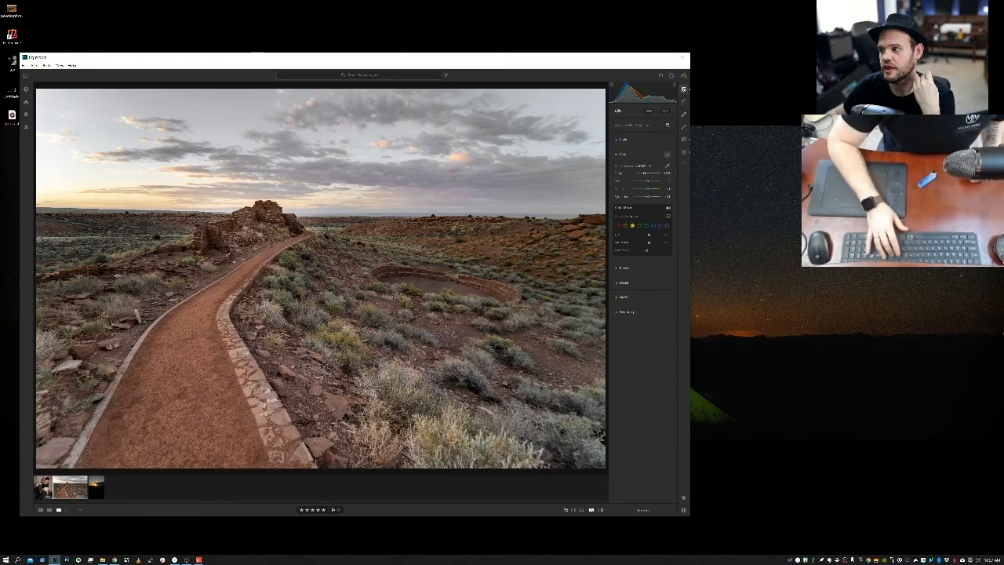
{"action": "key", "text": "backslash"}
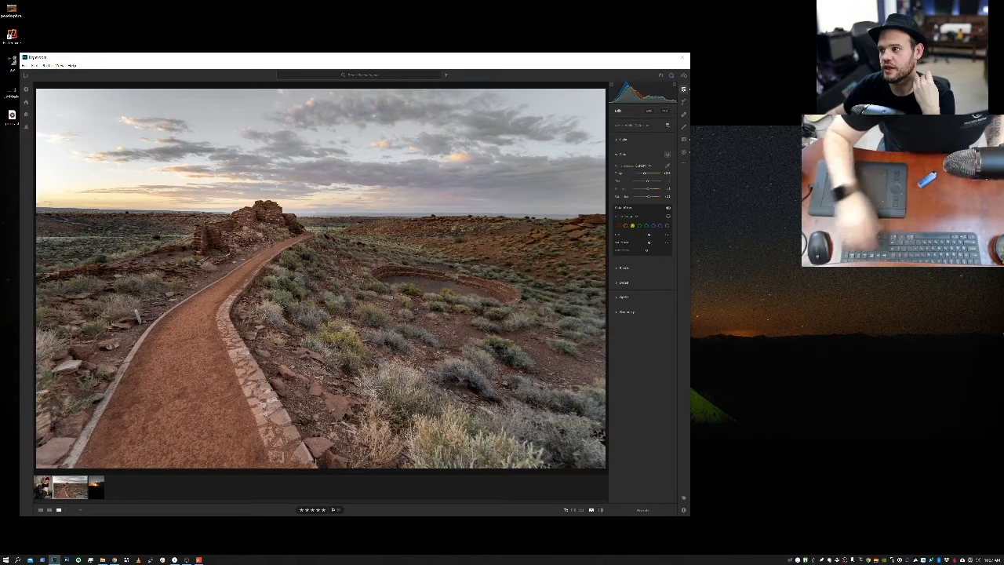
{"action": "left_click", "coordinate": [640, 226]}
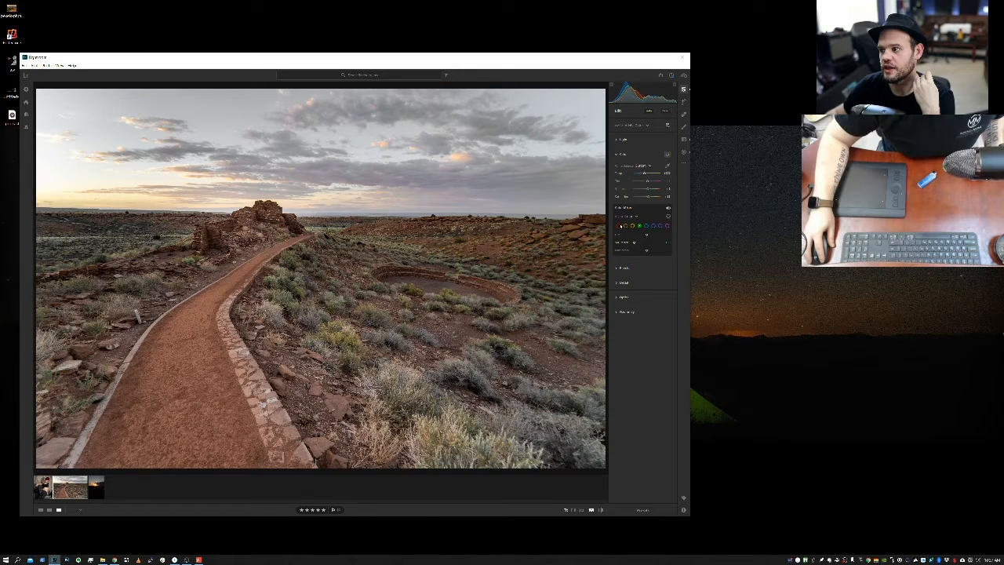
{"action": "left_click", "coordinate": [619, 226]}
{"action": "double_click", "coordinate": [635, 242]}
{"action": "left_click", "coordinate": [625, 226]}
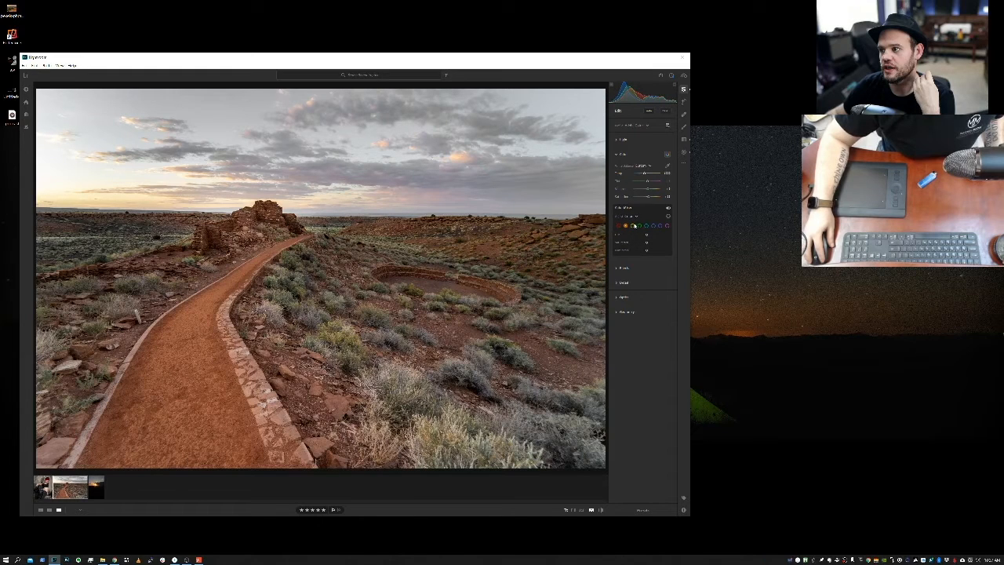
{"action": "left_click", "coordinate": [634, 226]}
{"action": "double_click", "coordinate": [634, 243]}
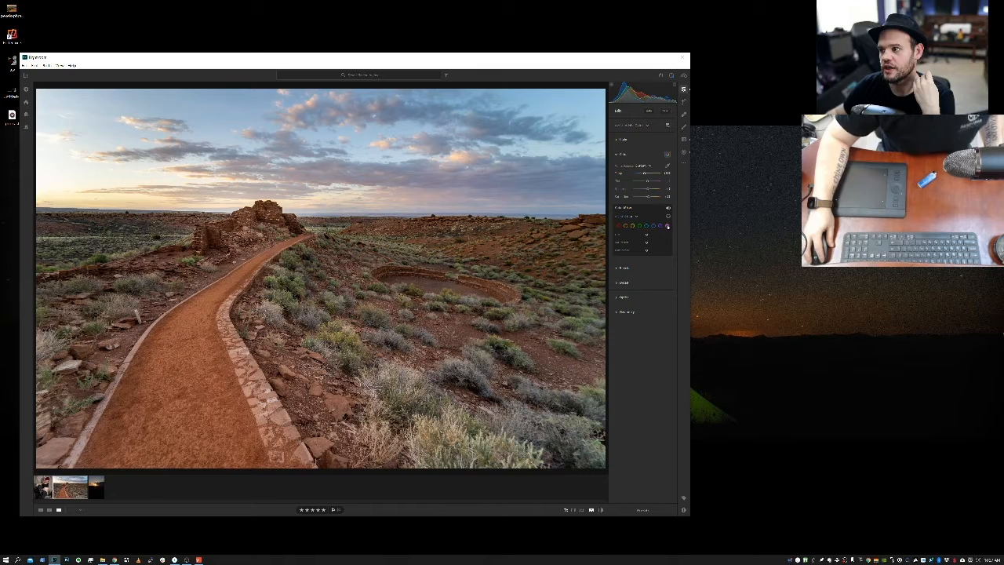
Step: Compare the recolored photo with its original, and toggle the color mixer controls closed and open again
{"action": "key", "text": "backslash"}
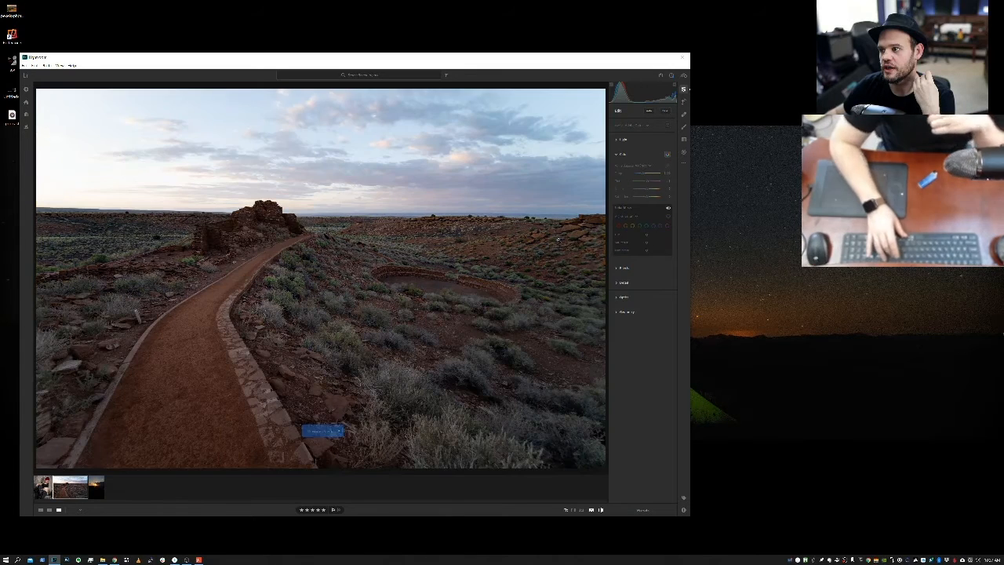
{"action": "key", "text": "backslash"}
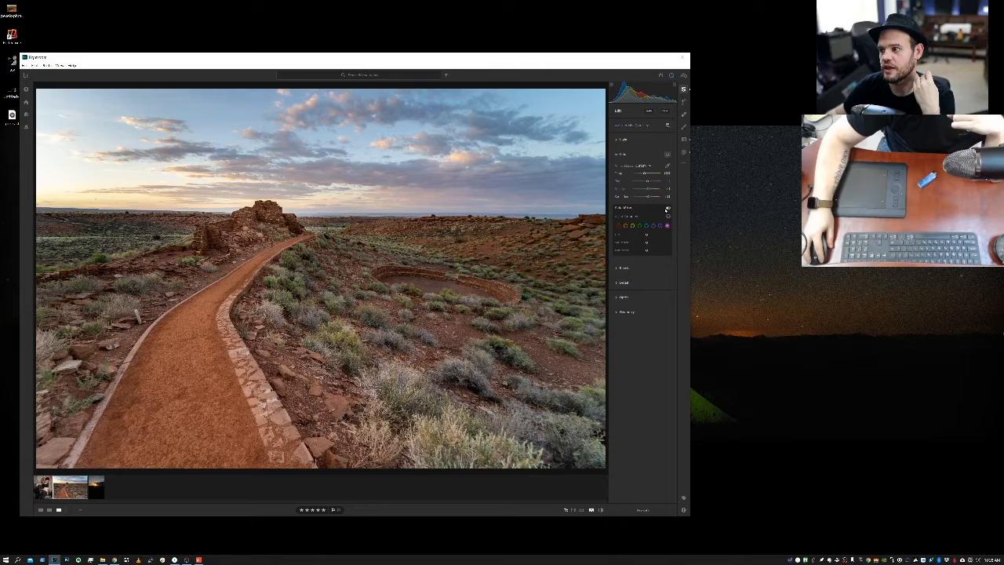
{"action": "left_click", "coordinate": [668, 209]}
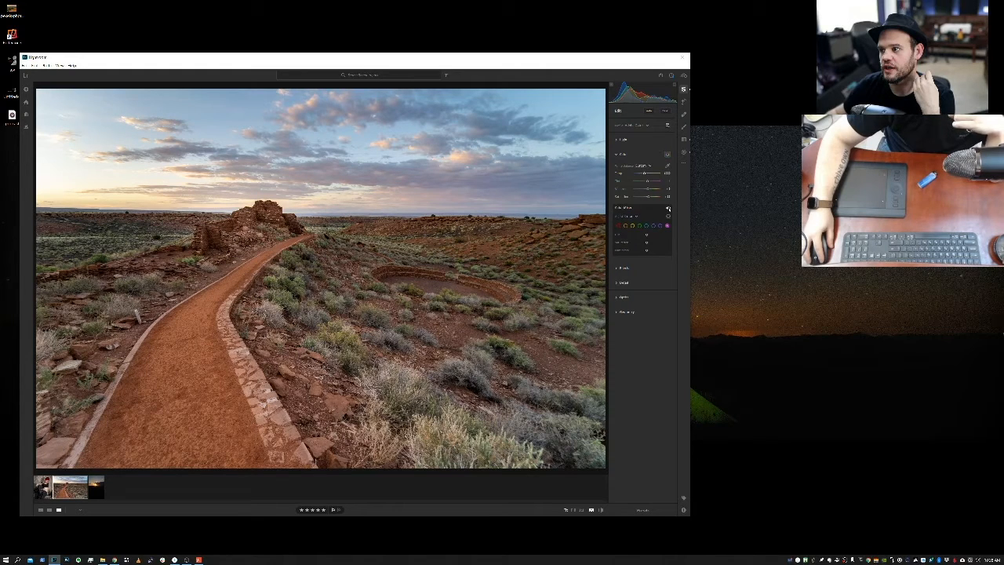
{"action": "left_click", "coordinate": [668, 209]}
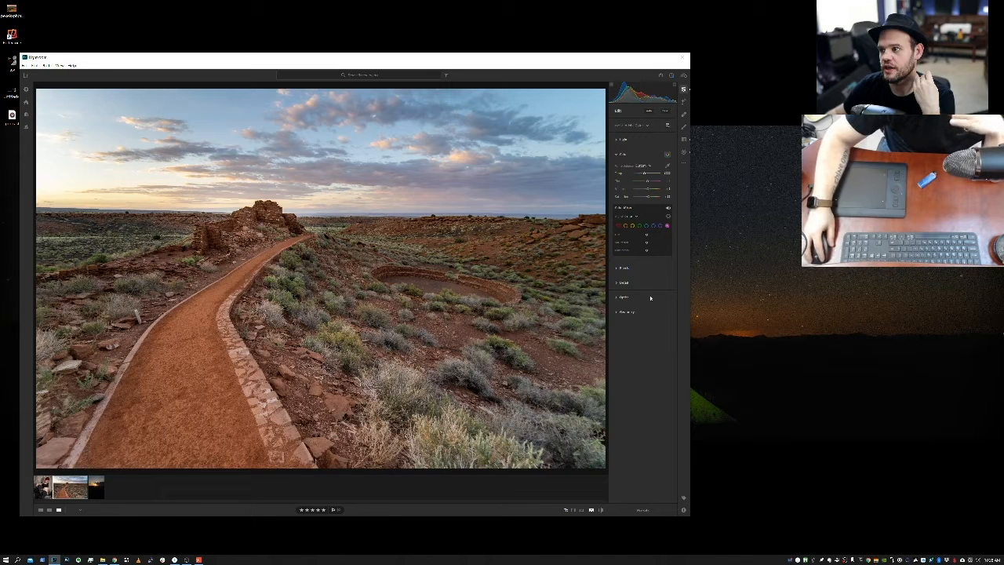
Step: Test the texture effect in both directions on the ruins up close, and settle on a moderate positive amount
{"action": "left_click", "coordinate": [624, 268]}
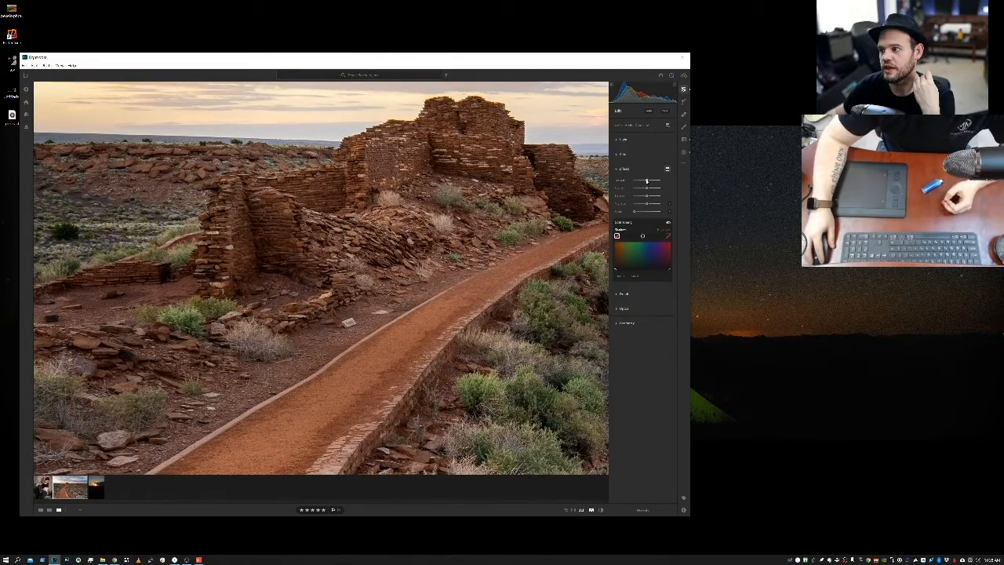
{"action": "left_click_drag", "start_coordinate": [647, 181], "coordinate": [651, 181]}
{"action": "left_click_drag", "start_coordinate": [648, 186], "coordinate": [653, 185]}
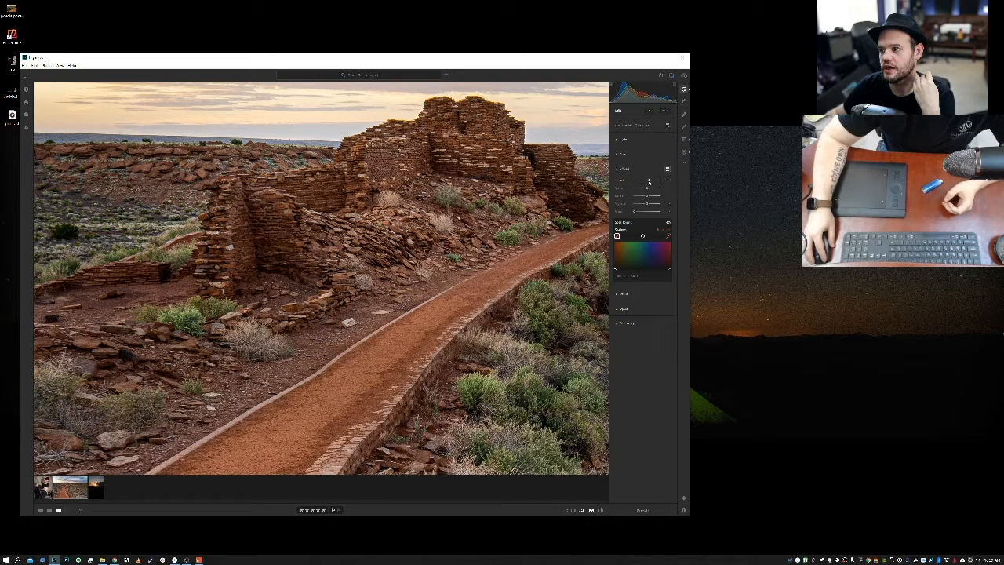
{"action": "left_click_drag", "start_coordinate": [648, 181], "coordinate": [640, 184]}
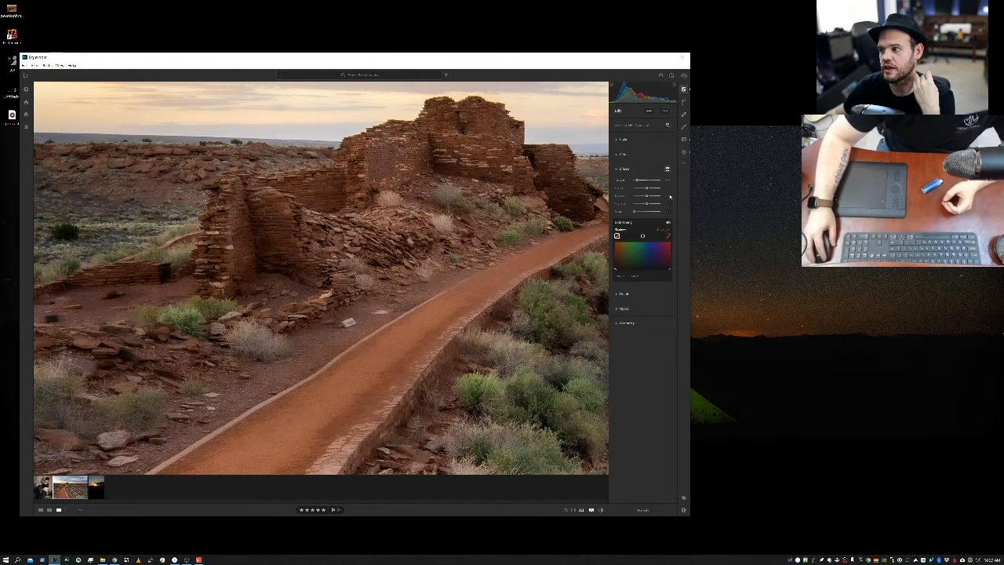
{"action": "left_click_drag", "start_coordinate": [636, 181], "coordinate": [658, 180]}
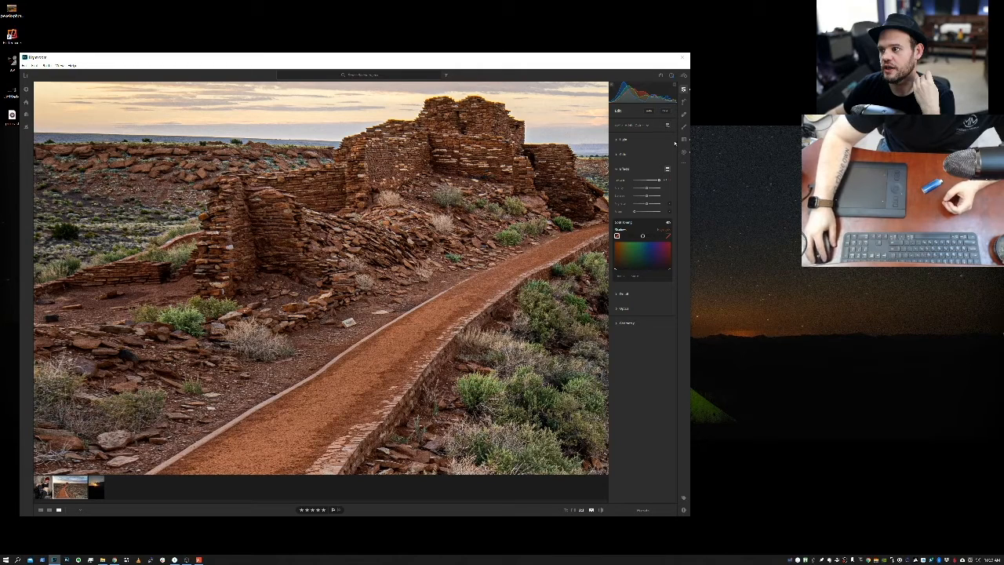
{"action": "left_click_drag", "start_coordinate": [653, 181], "coordinate": [632, 181]}
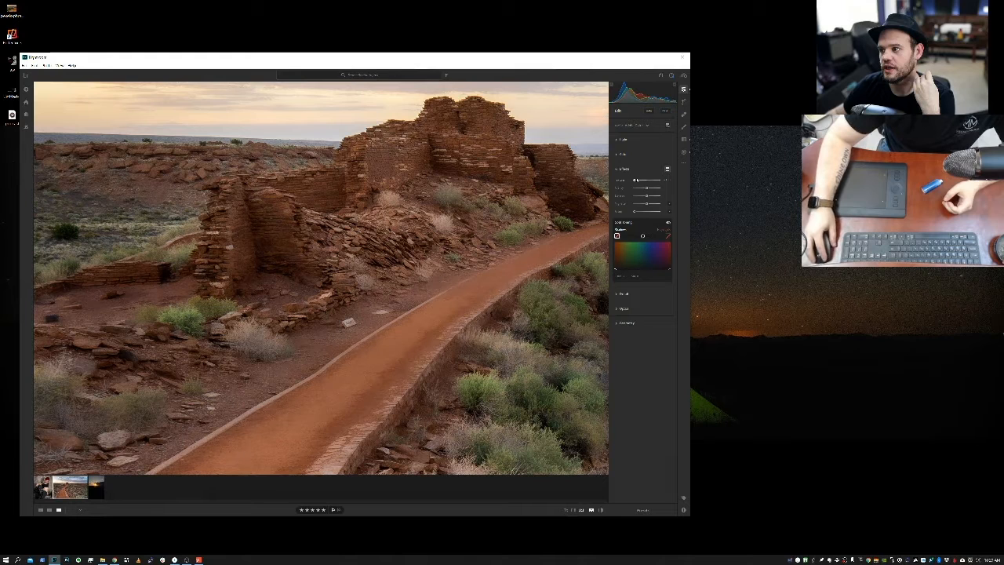
{"action": "double_click", "coordinate": [635, 181]}
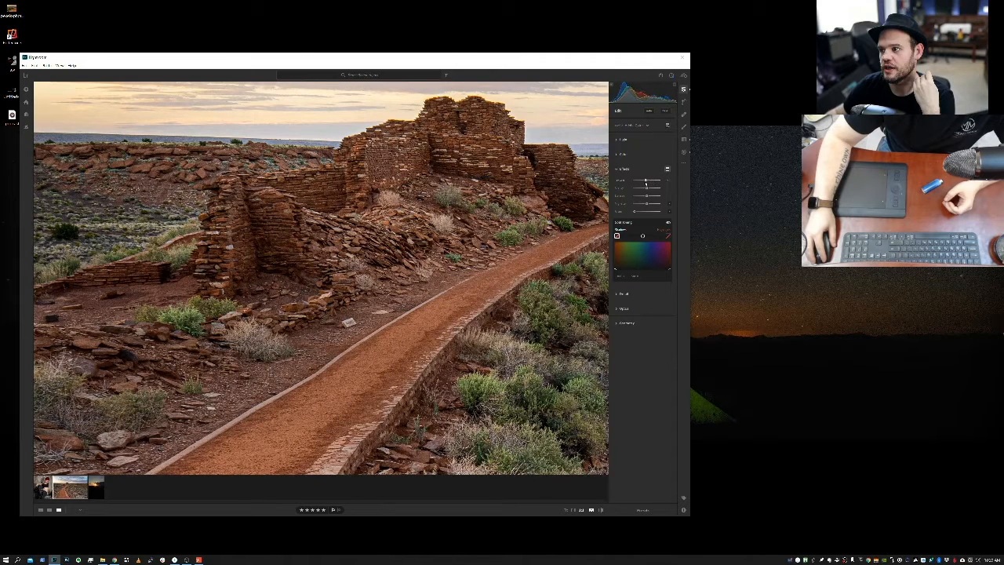
{"action": "left_click_drag", "start_coordinate": [645, 182], "coordinate": [651, 181]}
{"action": "left_click", "coordinate": [409, 290]}
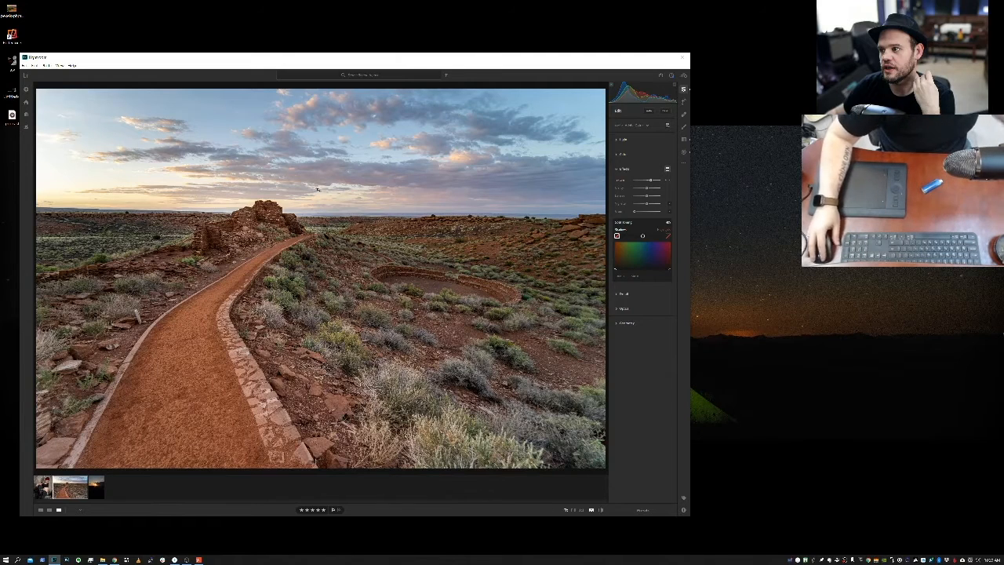
{"action": "key", "text": "backslash"}
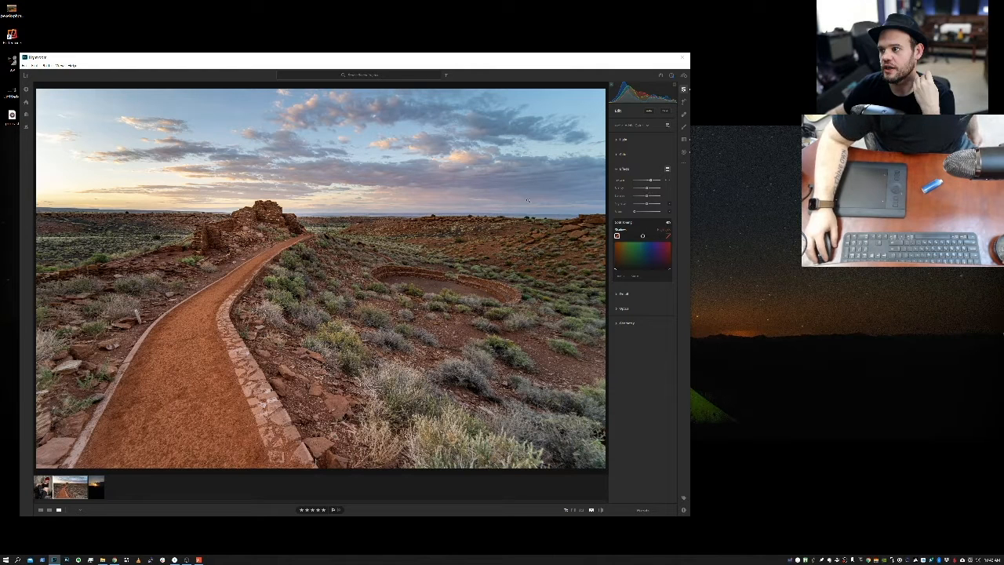
Step: Test a strong clarity boost on the ruins up close, and set the clarity to 15
{"action": "mouse_move", "coordinate": [647, 189]}
{"action": "left_mouse_down"}
{"action": "mouse_move", "coordinate": [664, 190]}
{"action": "mouse_move", "coordinate": [650, 197]}
{"action": "left_mouse_up"}
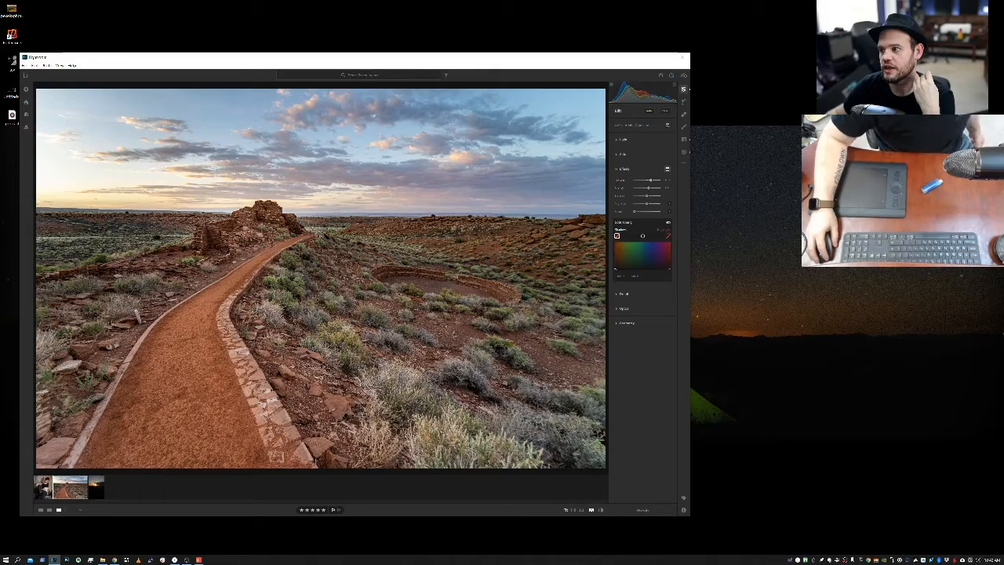
{"action": "left_click", "coordinate": [279, 216]}
{"action": "left_click_drag", "start_coordinate": [279, 217], "coordinate": [508, 242]}
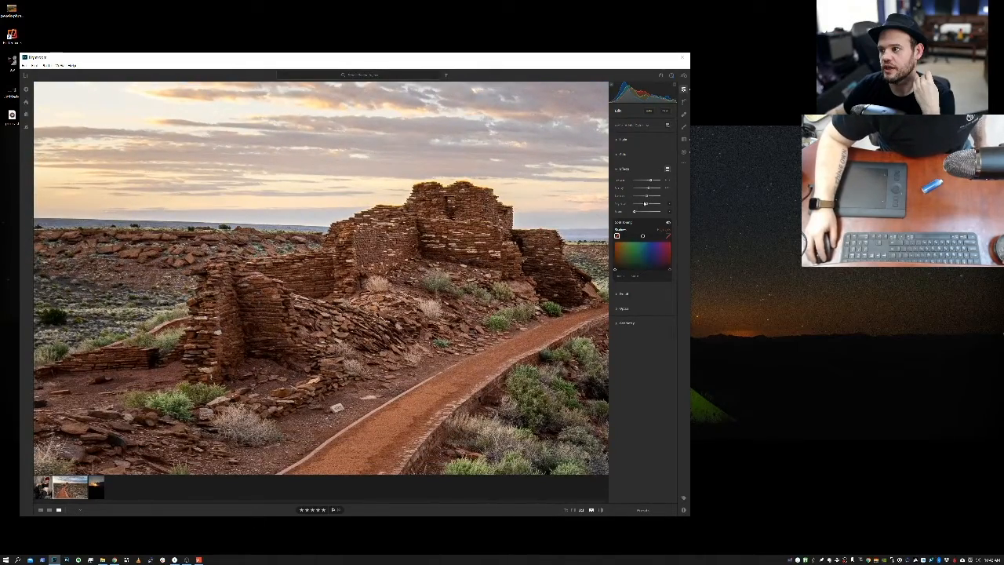
{"action": "left_click_drag", "start_coordinate": [649, 189], "coordinate": [654, 191]}
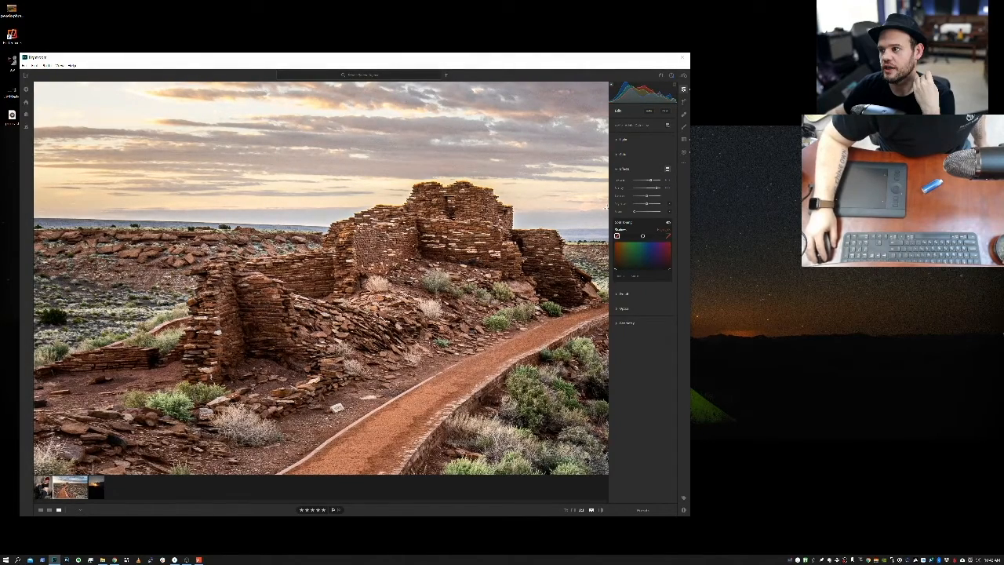
{"action": "mouse_move", "coordinate": [656, 189]}
{"action": "left_mouse_down"}
{"action": "mouse_move", "coordinate": [638, 189]}
{"action": "mouse_move", "coordinate": [652, 191]}
{"action": "left_mouse_up"}
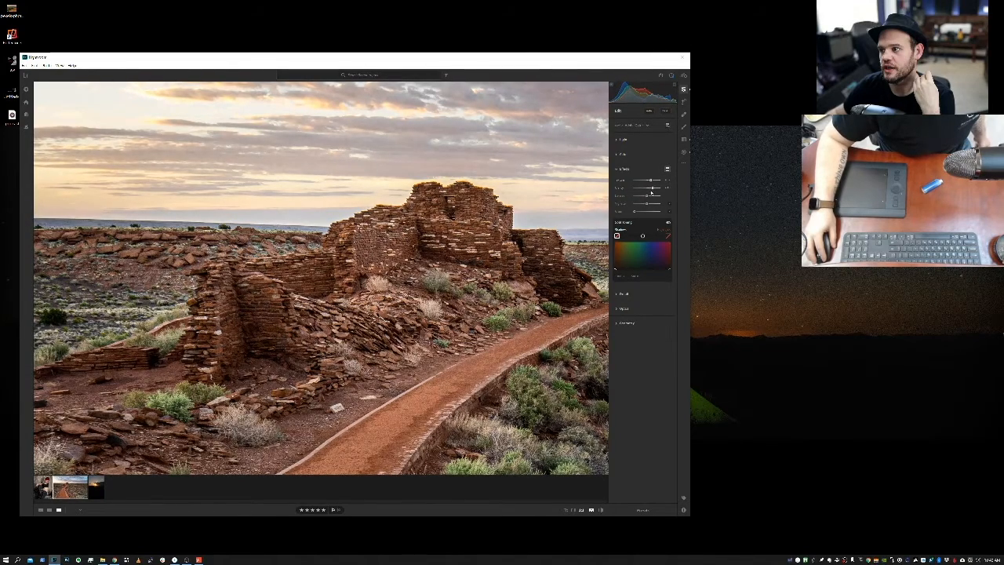
{"action": "key", "text": "space"}
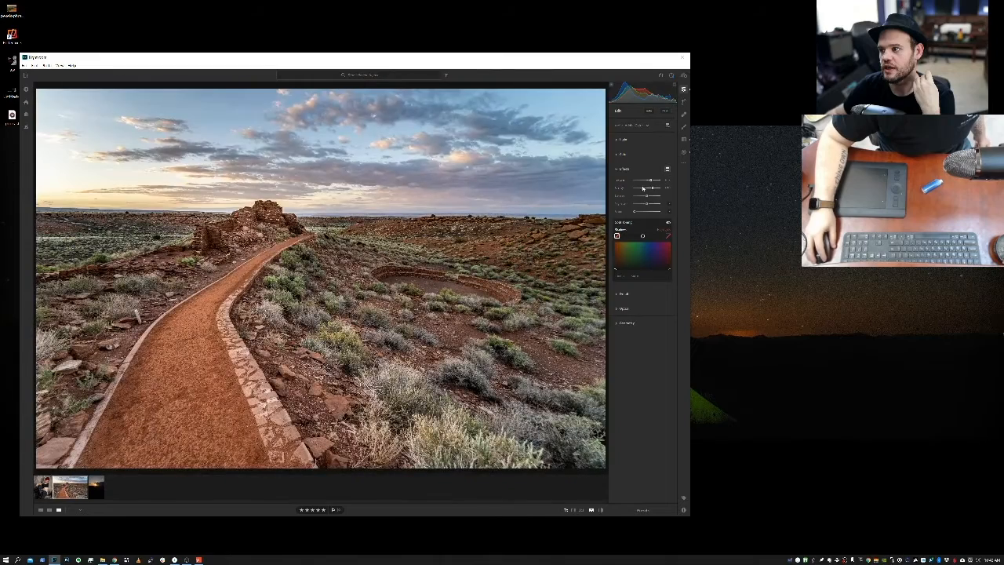
{"action": "left_click_drag", "start_coordinate": [652, 189], "coordinate": [648, 191]}
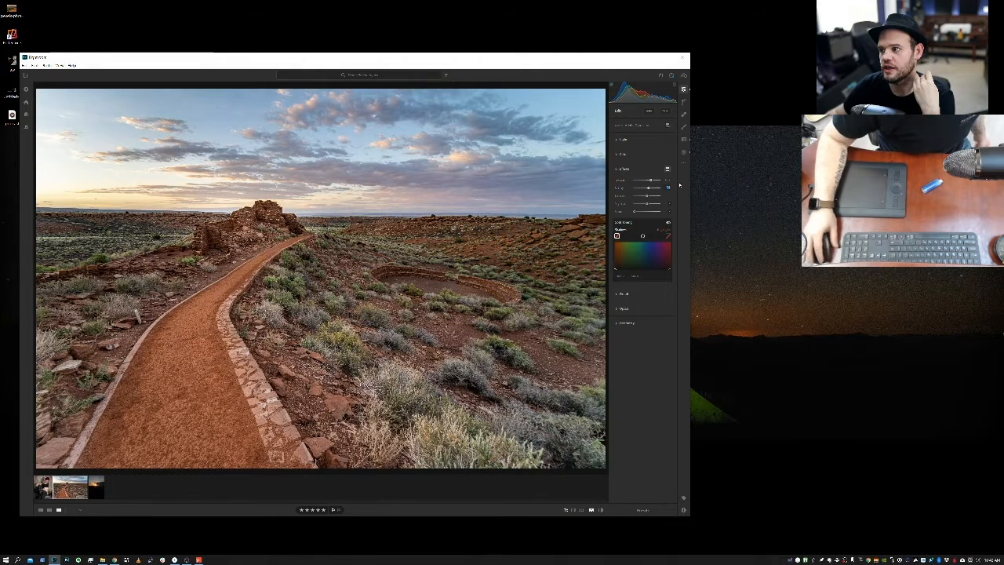
{"action": "type", "text": "15"}
{"action": "key", "text": "Return"}
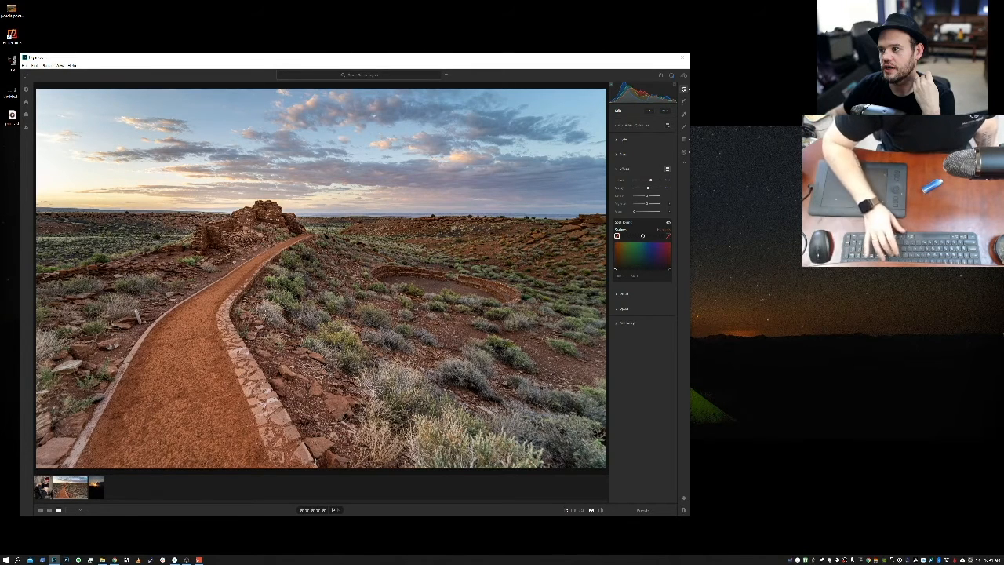
Step: Compare the photo with its original to judge the texture and clarity adjustments
{"action": "key", "text": "backslash"}
{"action": "key", "text": "backslash"}
{"action": "key", "text": "backslash"}
{"action": "key", "text": "backslash"}
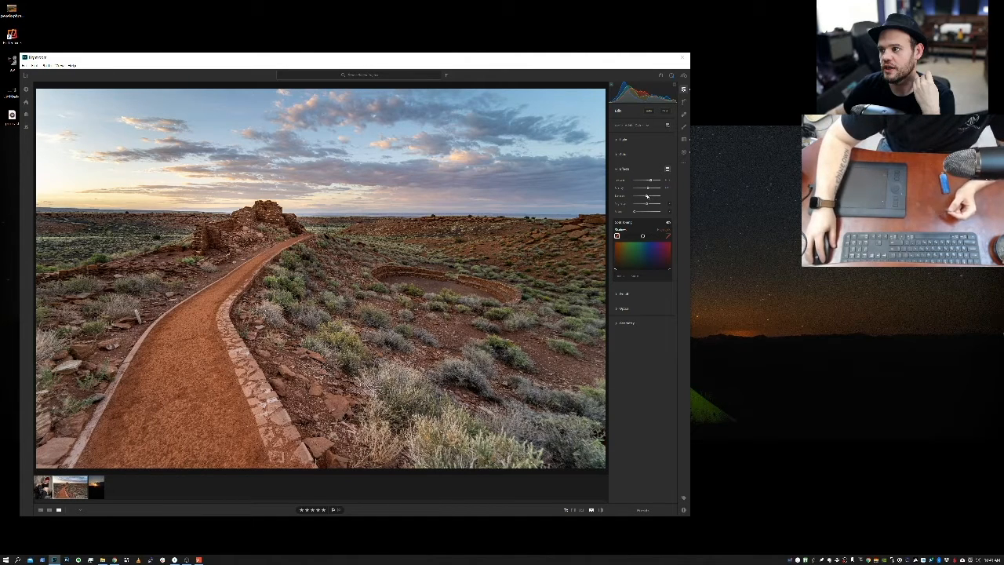
Step: Try a slight and a strong dehaze boost on the photo, and reset dehaze to neutral
{"action": "left_click_drag", "start_coordinate": [647, 196], "coordinate": [647, 196]}
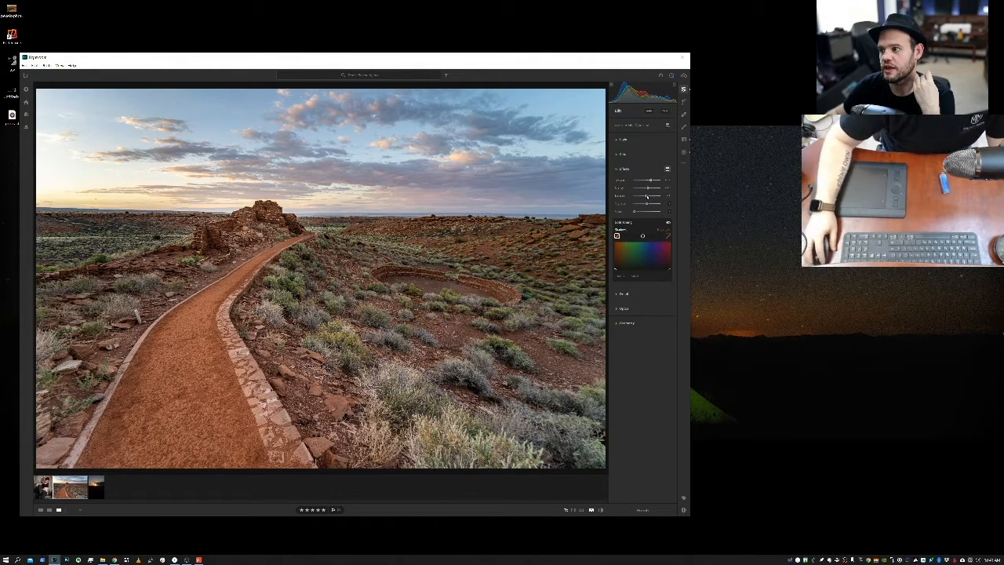
{"action": "left_click_drag", "start_coordinate": [647, 196], "coordinate": [652, 196]}
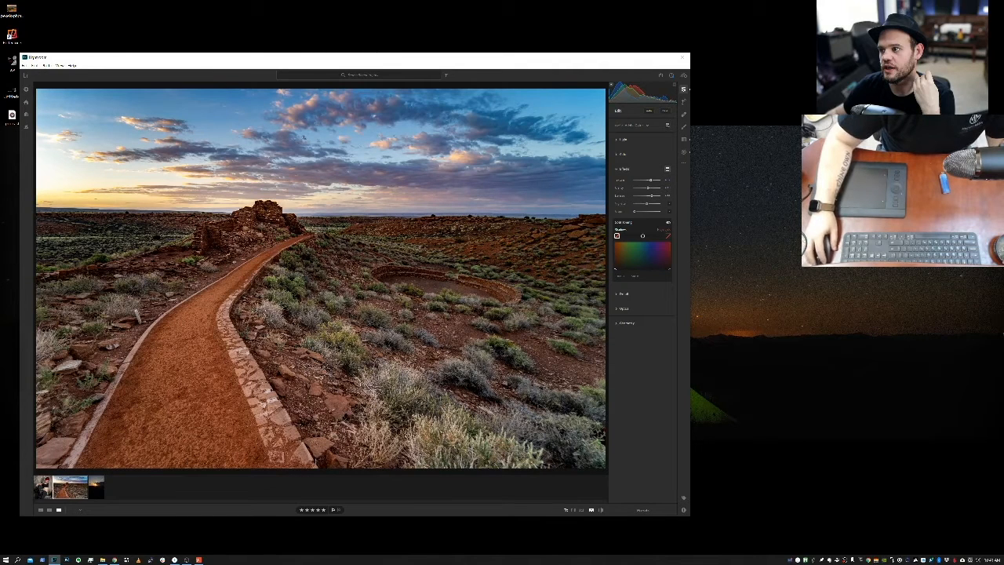
{"action": "double_click", "coordinate": [651, 197]}
{"action": "left_click_drag", "start_coordinate": [648, 197], "coordinate": [647, 197]}
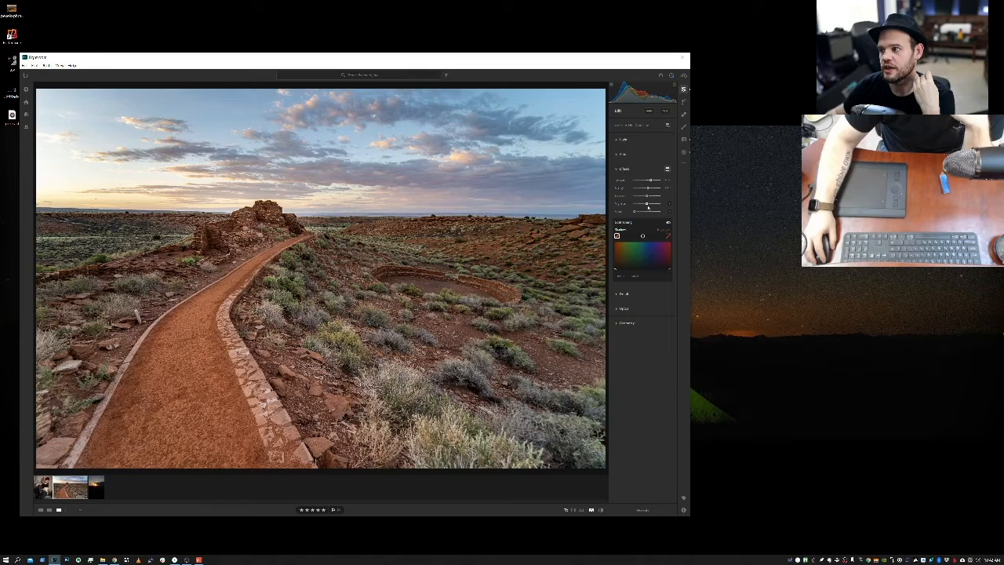
Step: Test a heavy dark vignette, and settle on a subtle negative vignette amount that slightly darkens the photo's edges
{"action": "left_click_drag", "start_coordinate": [646, 204], "coordinate": [639, 204]}
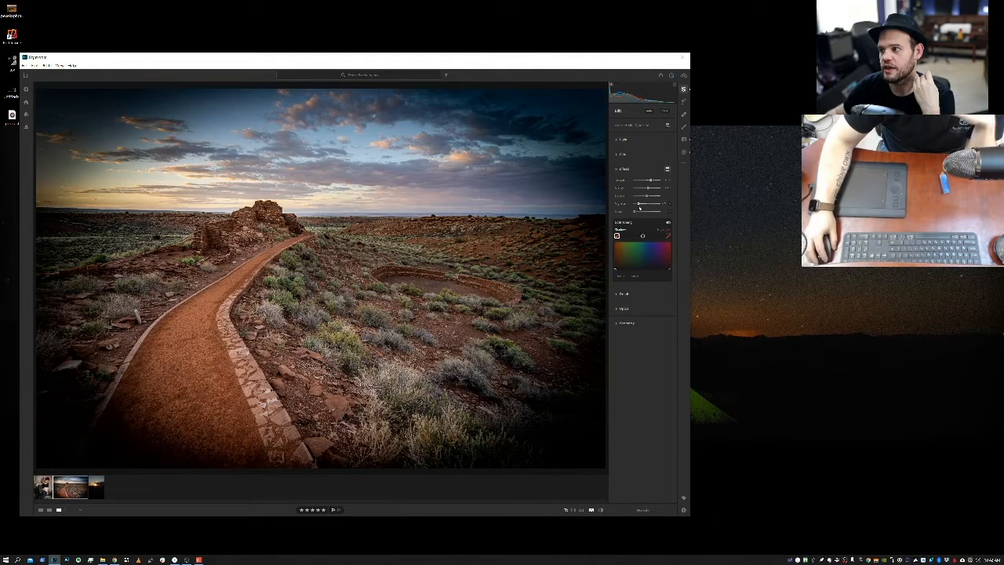
{"action": "mouse_move", "coordinate": [636, 204]}
{"action": "left_mouse_down"}
{"action": "mouse_move", "coordinate": [660, 208]}
{"action": "mouse_move", "coordinate": [645, 205]}
{"action": "left_mouse_up"}
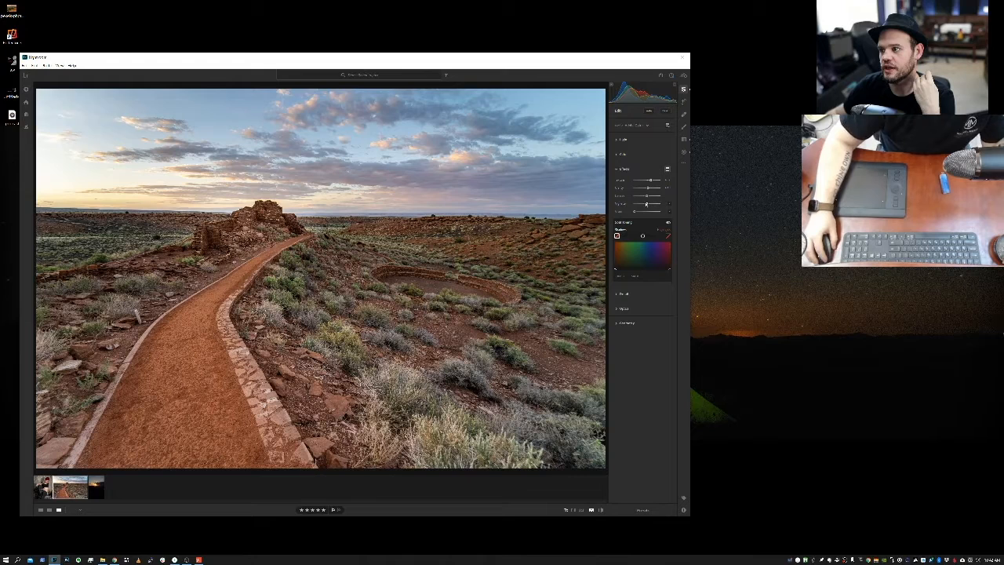
{"action": "left_click_drag", "start_coordinate": [648, 204], "coordinate": [645, 204]}
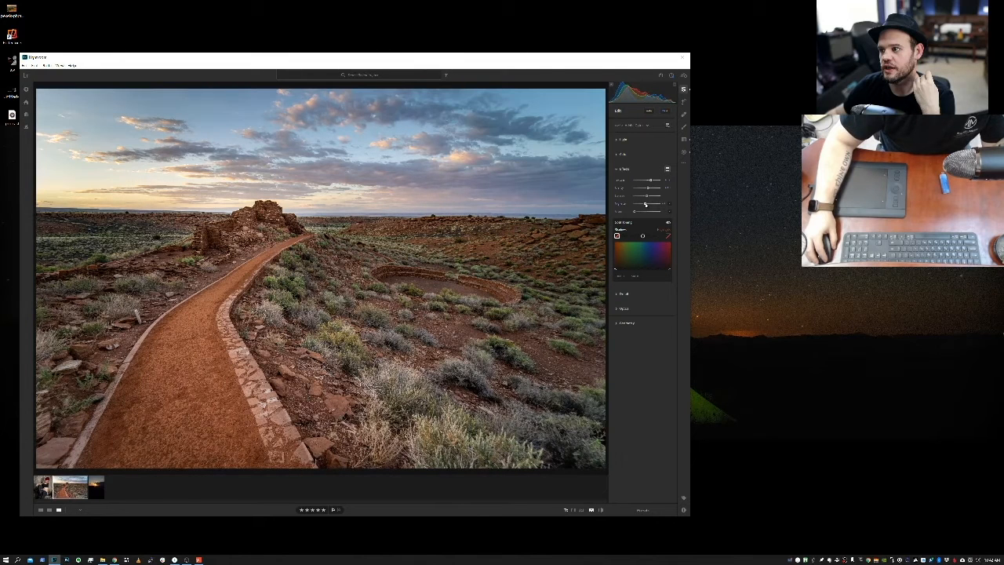
{"action": "left_click", "coordinate": [666, 204]}
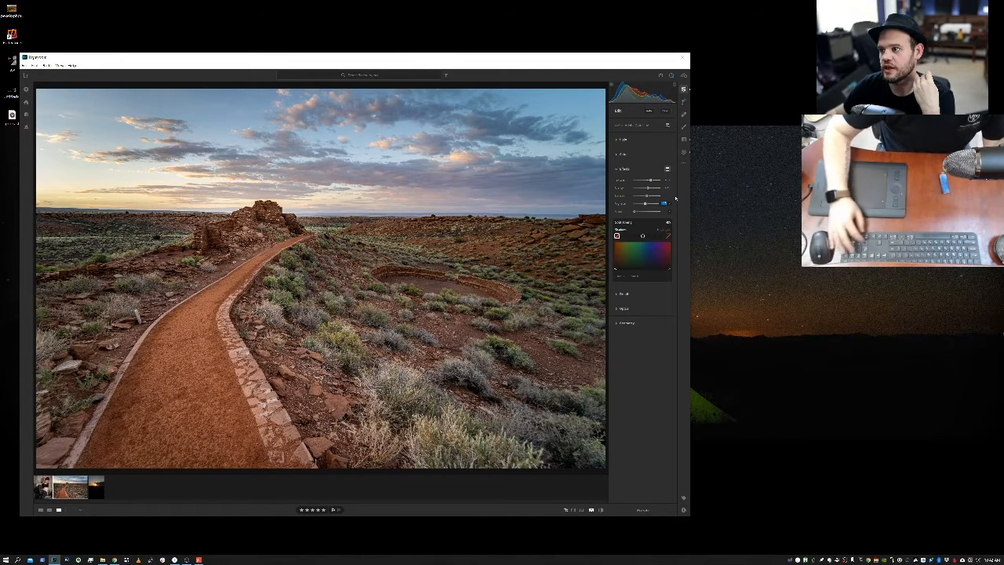
{"action": "type", "text": "150"}
{"action": "key", "text": "Return"}
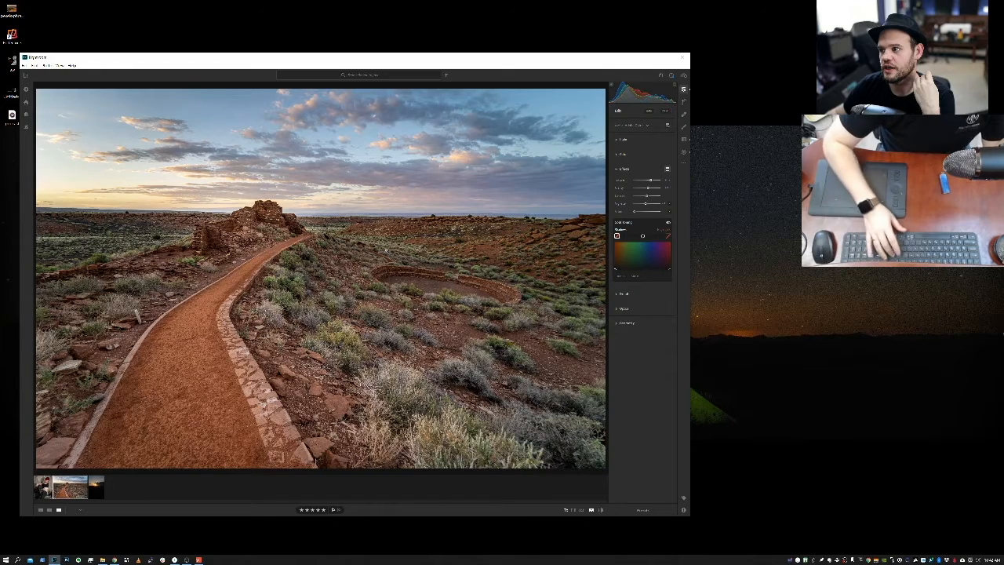
Step: Compare the photo with its original to judge the overall edit including the vignette
{"action": "key", "text": "backslash"}
{"action": "key", "text": "backslash"}
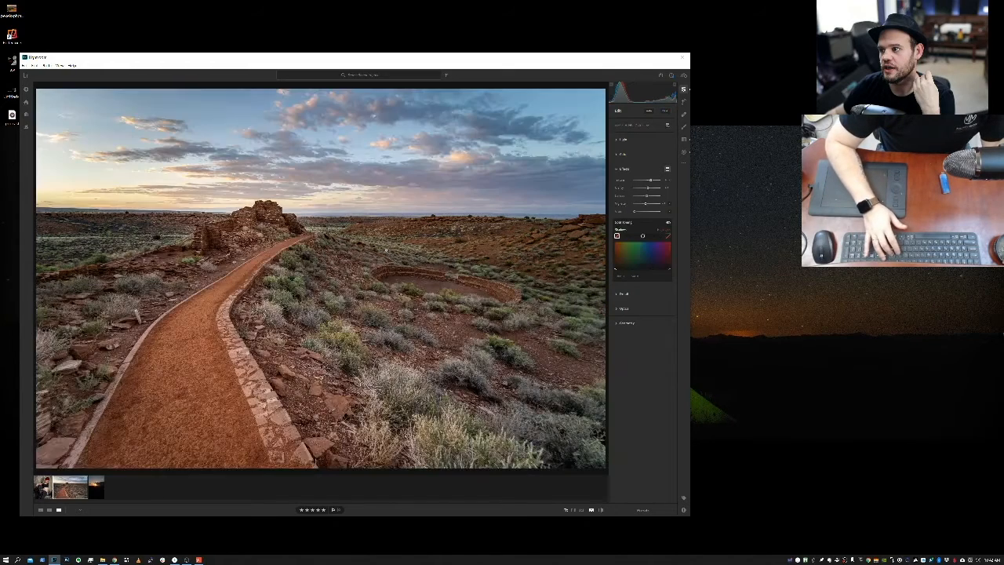
{"action": "key", "text": "backslash"}
{"action": "key", "text": "backslash"}
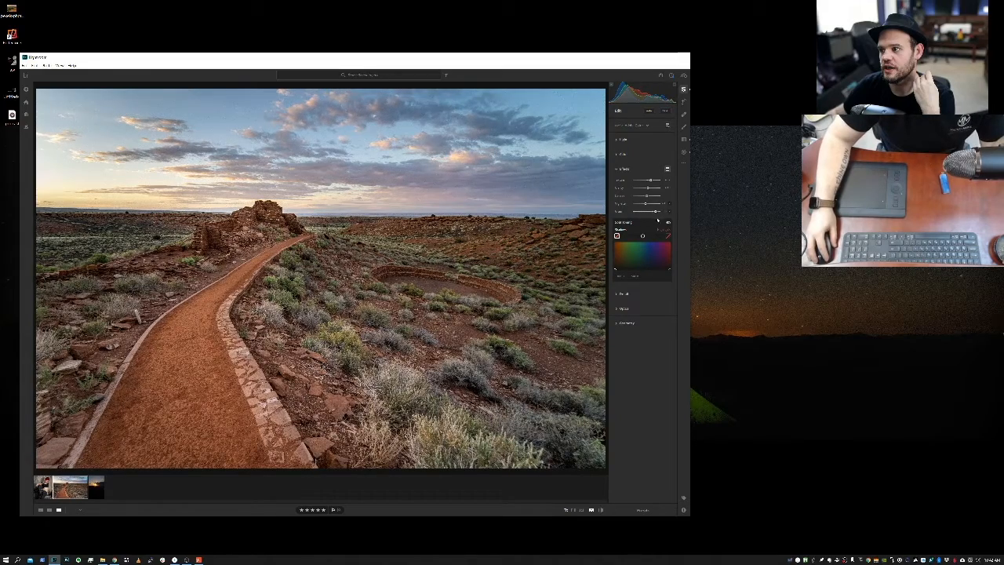
Step: Test a heavy grain amount on the sky and the whole photo, and return grain to zero
{"action": "left_click", "coordinate": [412, 196]}
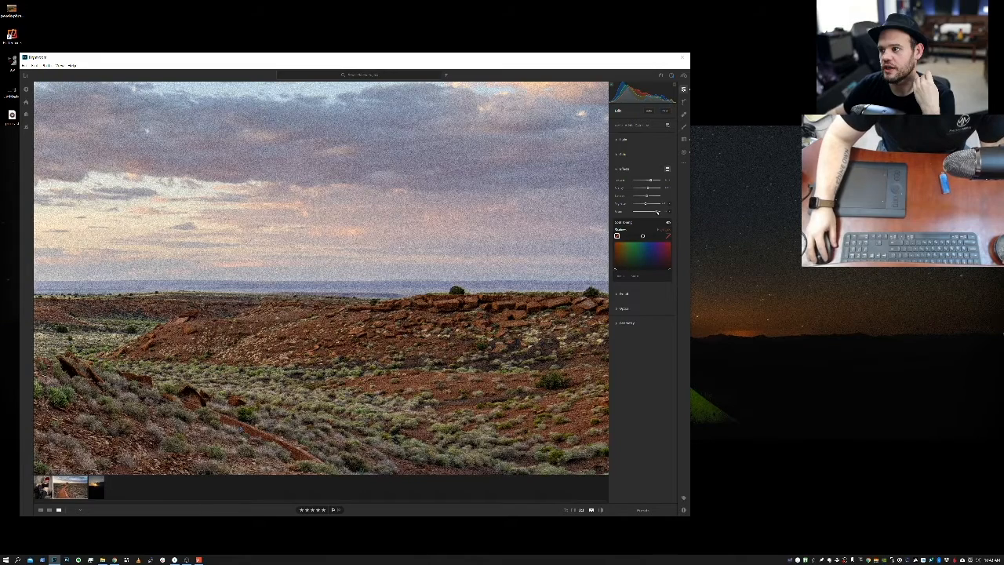
{"action": "left_click_drag", "start_coordinate": [657, 212], "coordinate": [632, 206]}
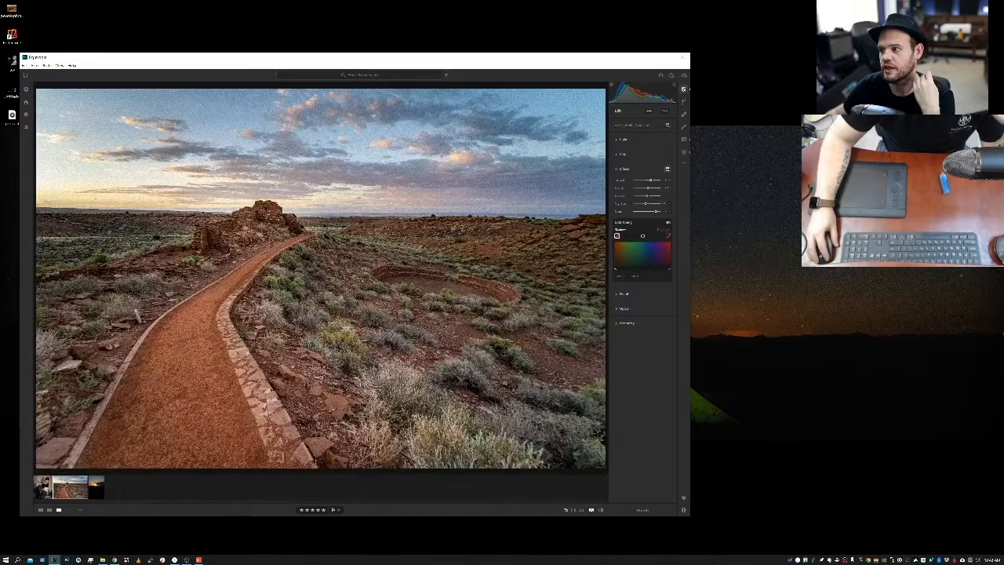
{"action": "left_click_drag", "start_coordinate": [653, 212], "coordinate": [658, 212]}
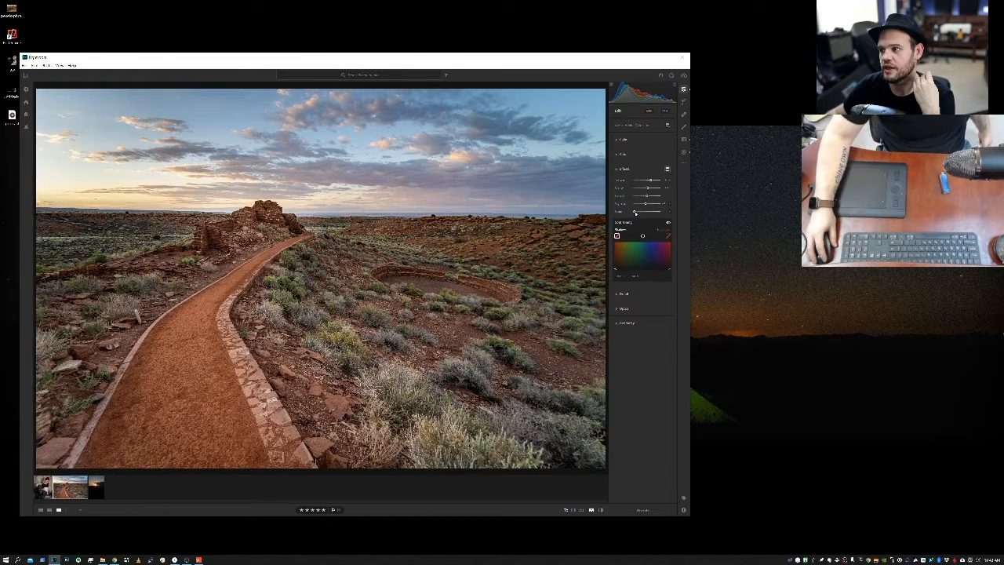
{"action": "left_click_drag", "start_coordinate": [645, 211], "coordinate": [634, 212]}
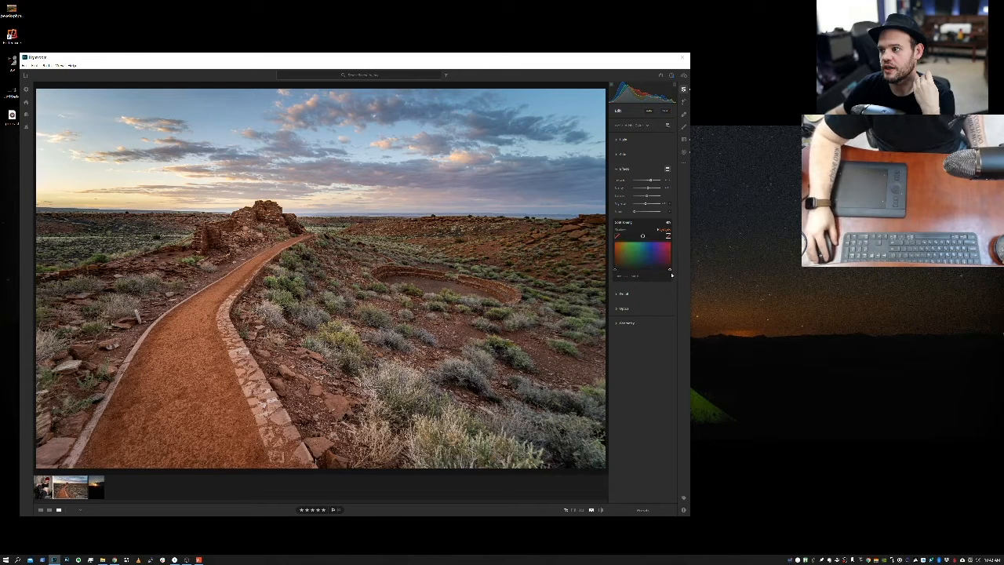
Step: Try a blue split-toning tint in the highlights and compare the photo with split toning off and on
{"action": "mouse_move", "coordinate": [665, 269]}
{"action": "left_mouse_down"}
{"action": "mouse_move", "coordinate": [663, 248]}
{"action": "mouse_move", "coordinate": [644, 240]}
{"action": "mouse_move", "coordinate": [667, 250]}
{"action": "mouse_move", "coordinate": [655, 261]}
{"action": "left_mouse_up"}
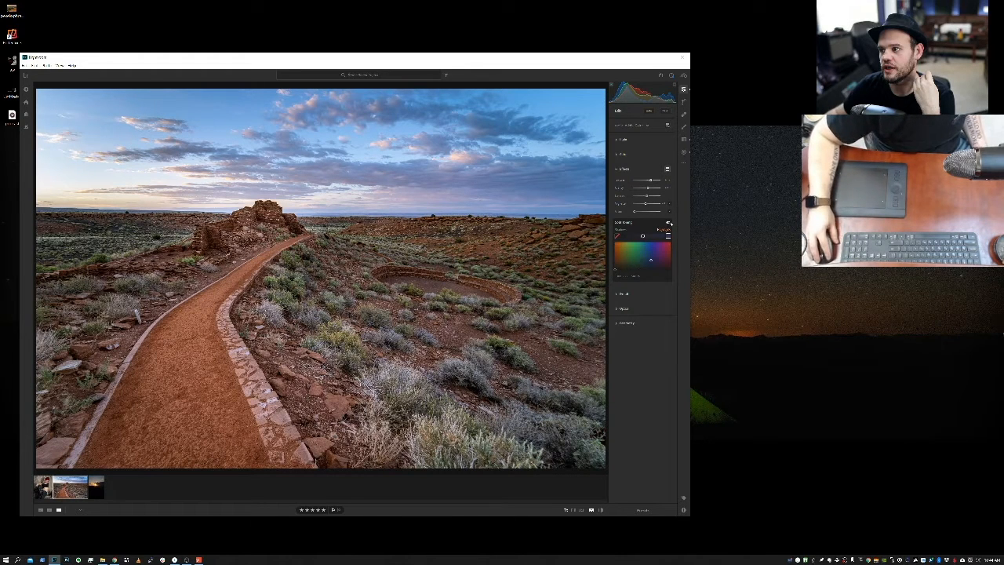
{"action": "left_click", "coordinate": [669, 223]}
{"action": "left_click", "coordinate": [669, 223]}
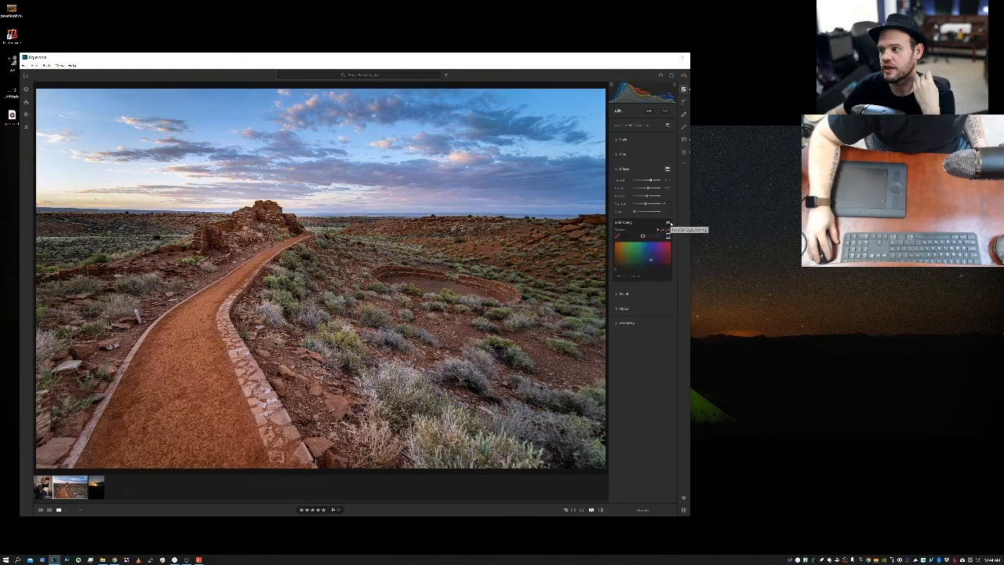
{"action": "left_click", "coordinate": [669, 224]}
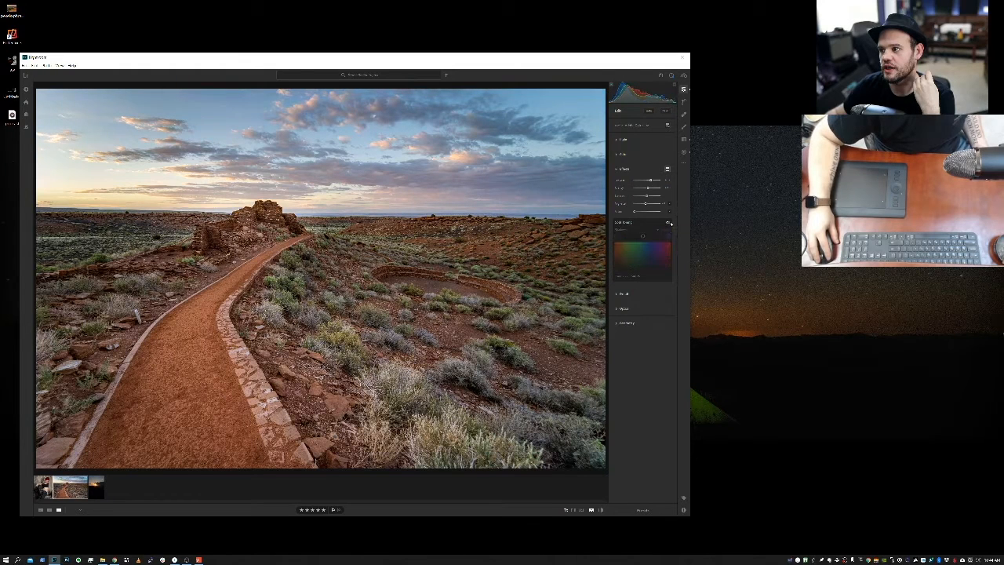
{"action": "left_click", "coordinate": [669, 224]}
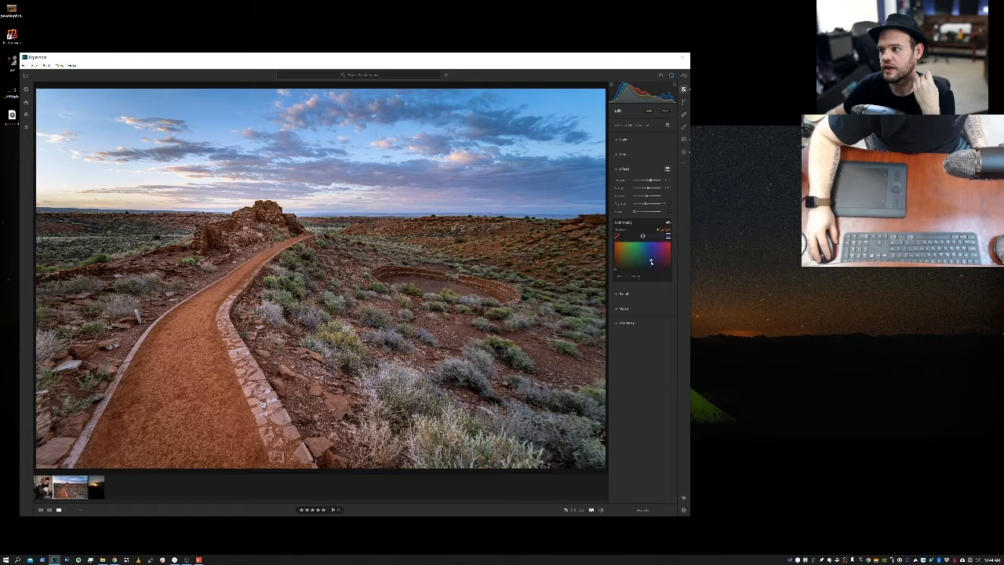
Step: Try orange and pinkish-red highlight tints, settle on a softer warm one, and compare with split toning off and on
{"action": "left_click_drag", "start_coordinate": [650, 261], "coordinate": [619, 256]}
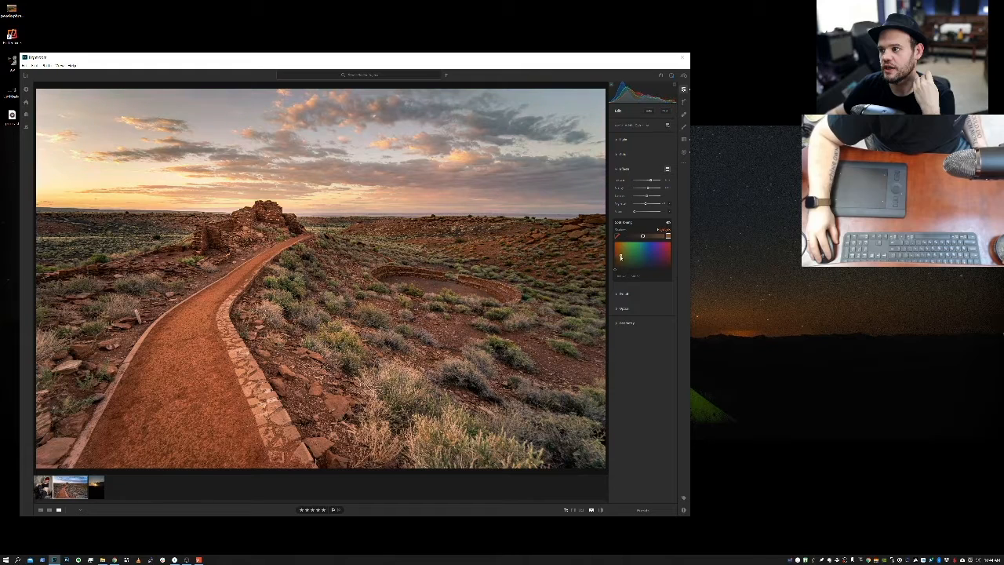
{"action": "left_click_drag", "start_coordinate": [617, 256], "coordinate": [620, 260]}
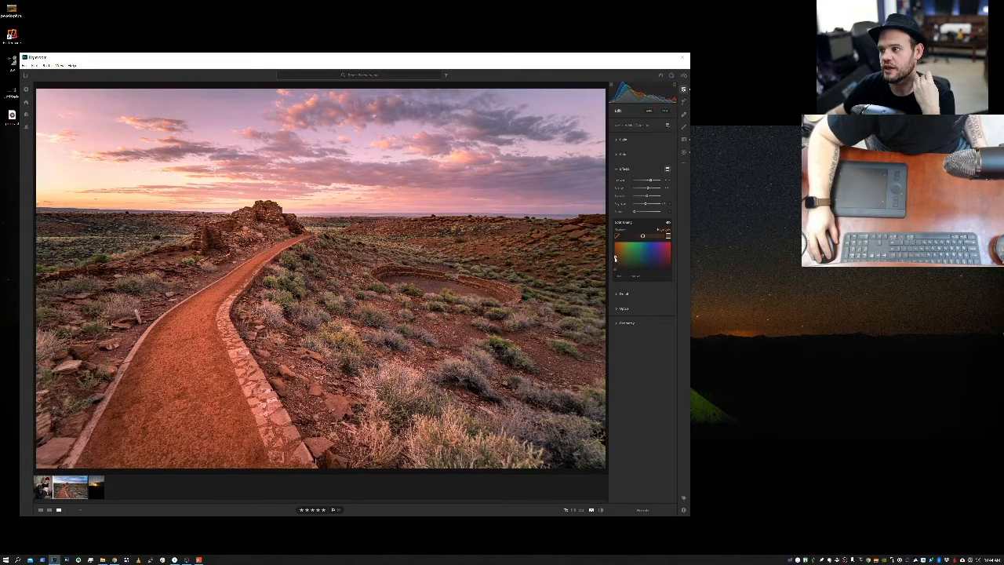
{"action": "left_click_drag", "start_coordinate": [615, 258], "coordinate": [616, 261]}
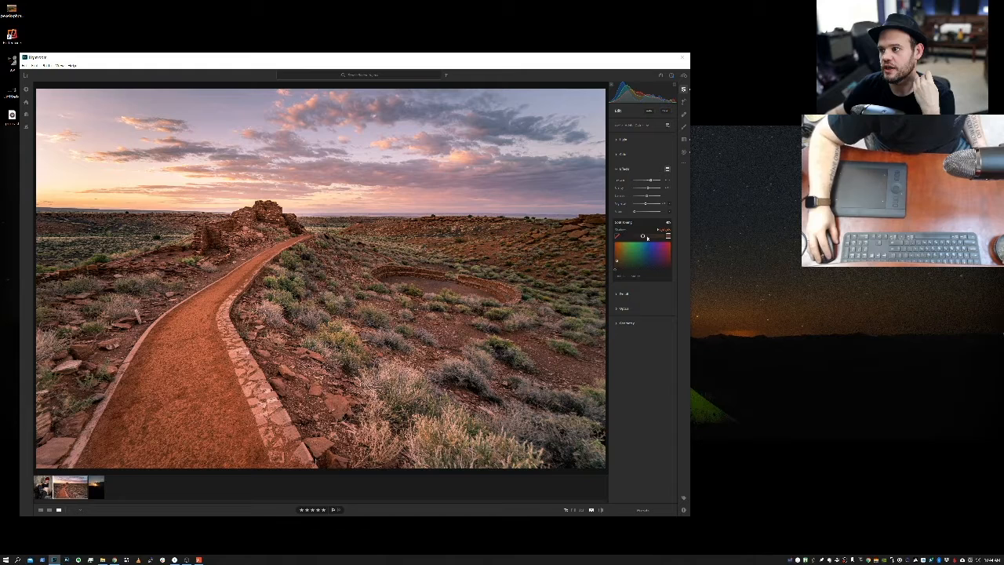
{"action": "left_click", "coordinate": [669, 224]}
{"action": "left_click", "coordinate": [668, 223]}
{"action": "left_click", "coordinate": [668, 224]}
{"action": "left_click", "coordinate": [668, 224]}
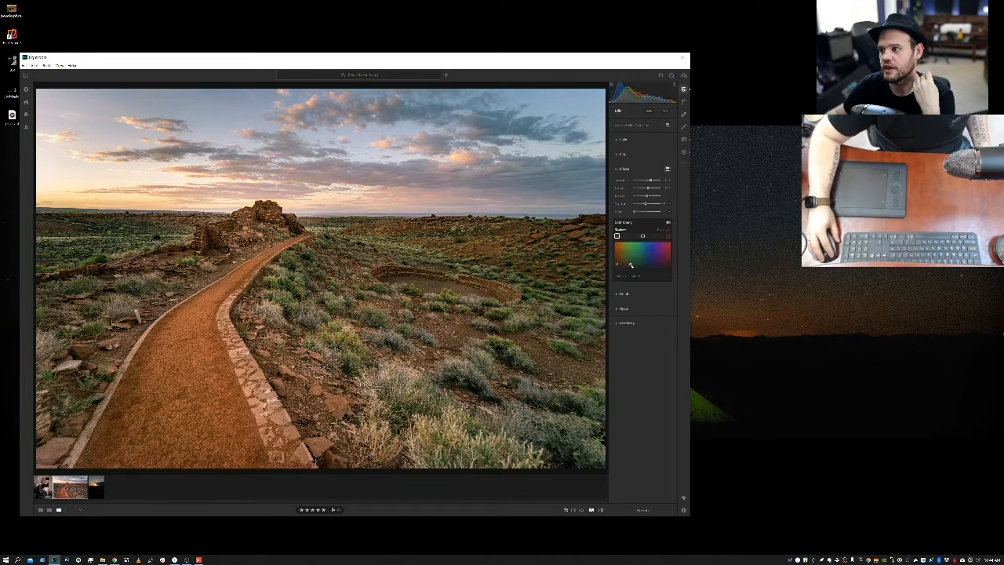
Step: Try green, teal and purple split-toning tints in the shadows, and switch split toning off
{"action": "left_click_drag", "start_coordinate": [631, 265], "coordinate": [639, 263]}
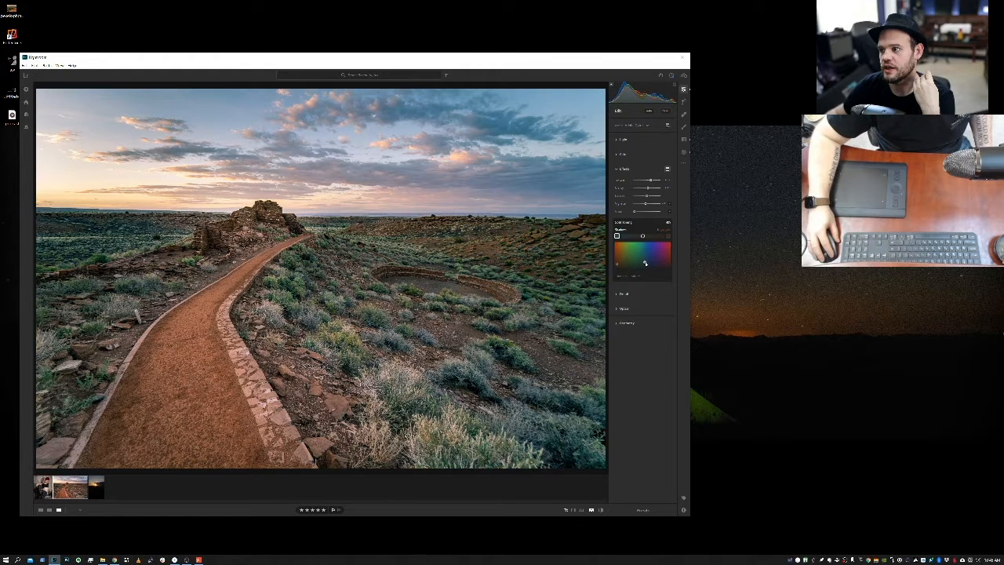
{"action": "left_click_drag", "start_coordinate": [645, 264], "coordinate": [654, 261]}
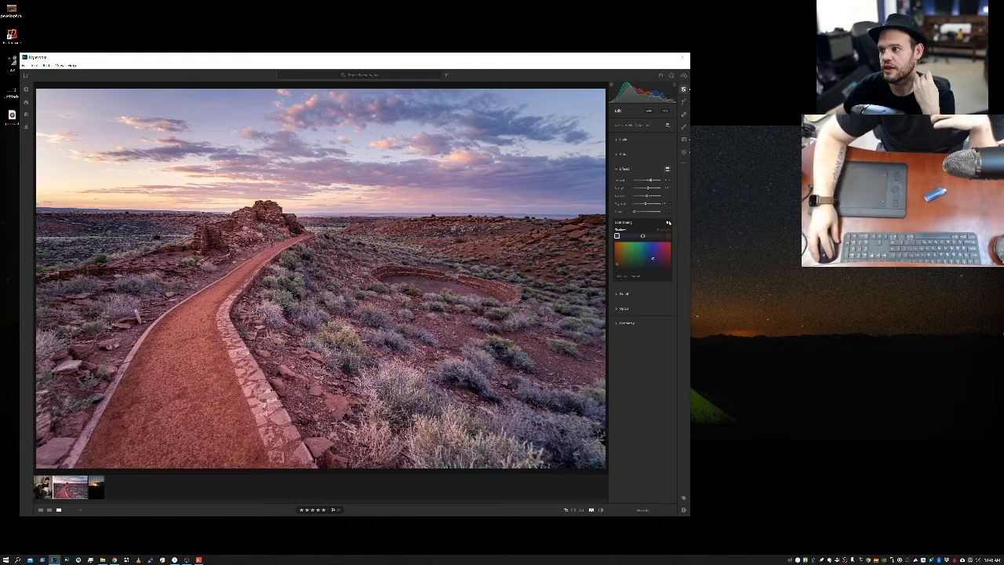
{"action": "left_click", "coordinate": [668, 223]}
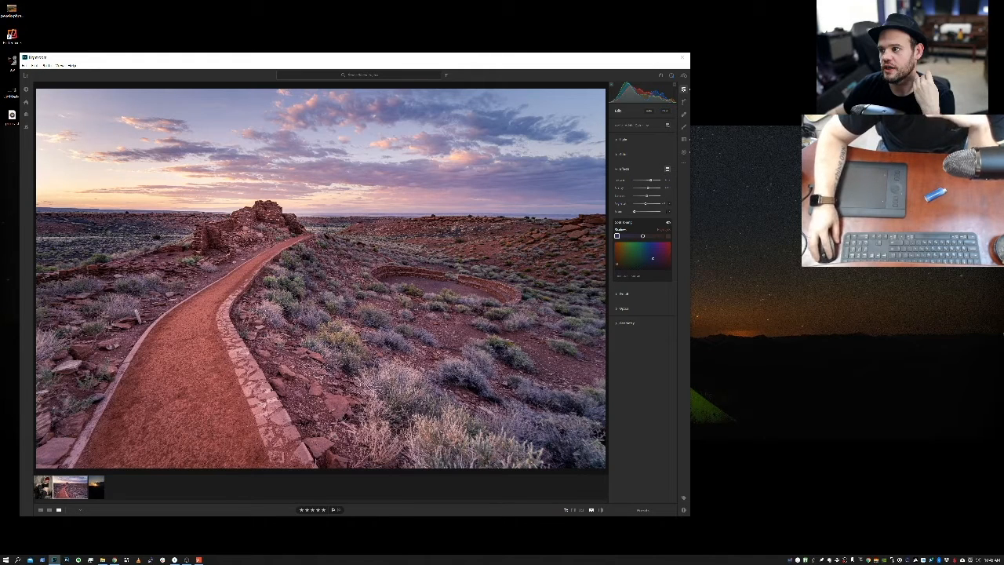
{"action": "left_click", "coordinate": [669, 222]}
{"action": "left_click", "coordinate": [669, 223]}
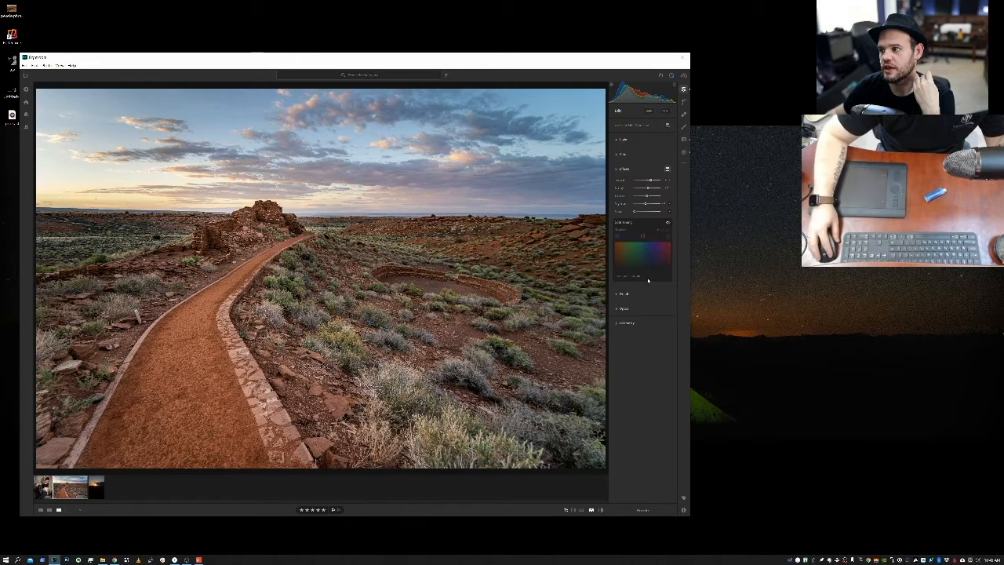
Step: Close the Effects settings, open the Detail settings and expand the sharpening options, checking the path up close
{"action": "left_click", "coordinate": [620, 169]}
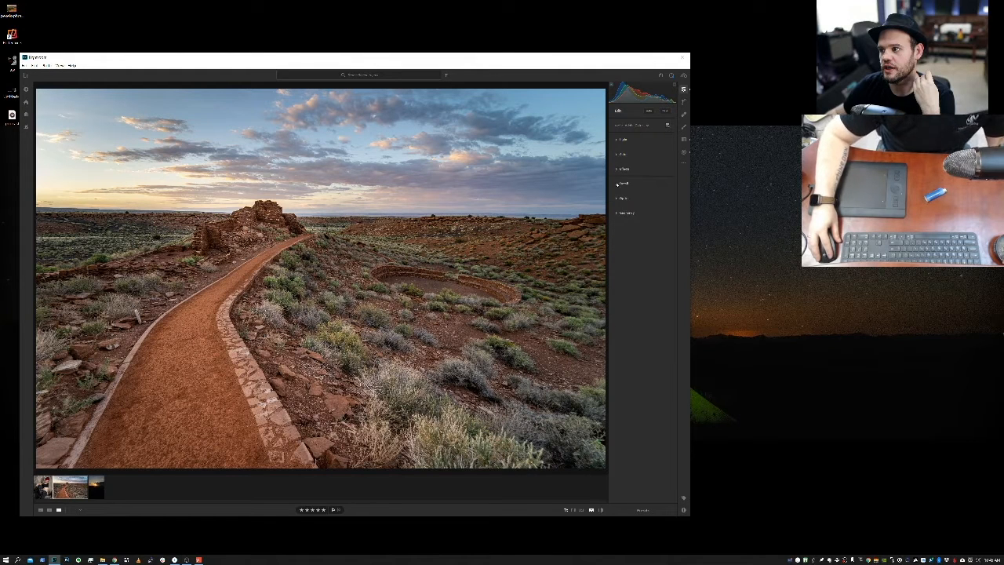
{"action": "left_click", "coordinate": [620, 184]}
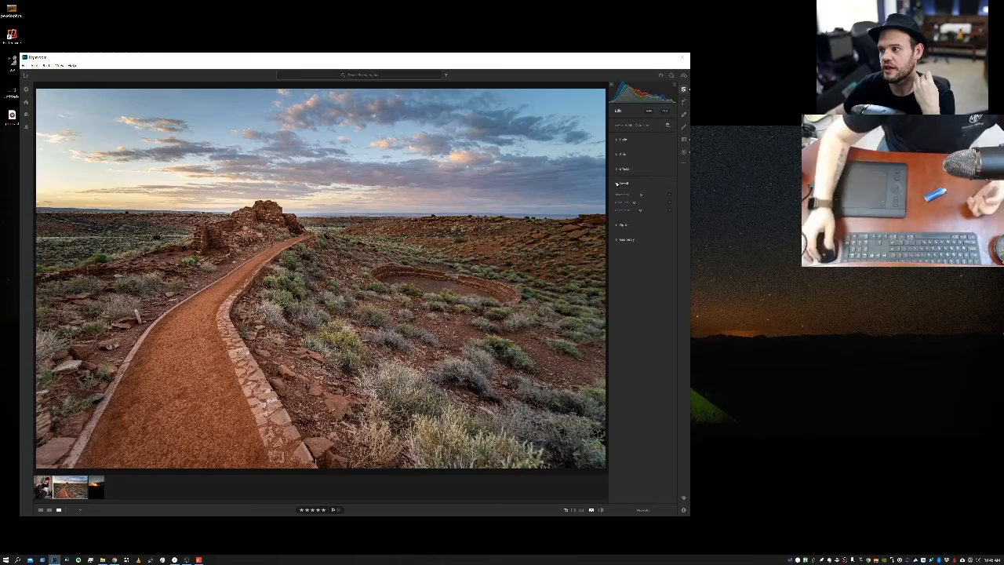
{"action": "left_click", "coordinate": [255, 298]}
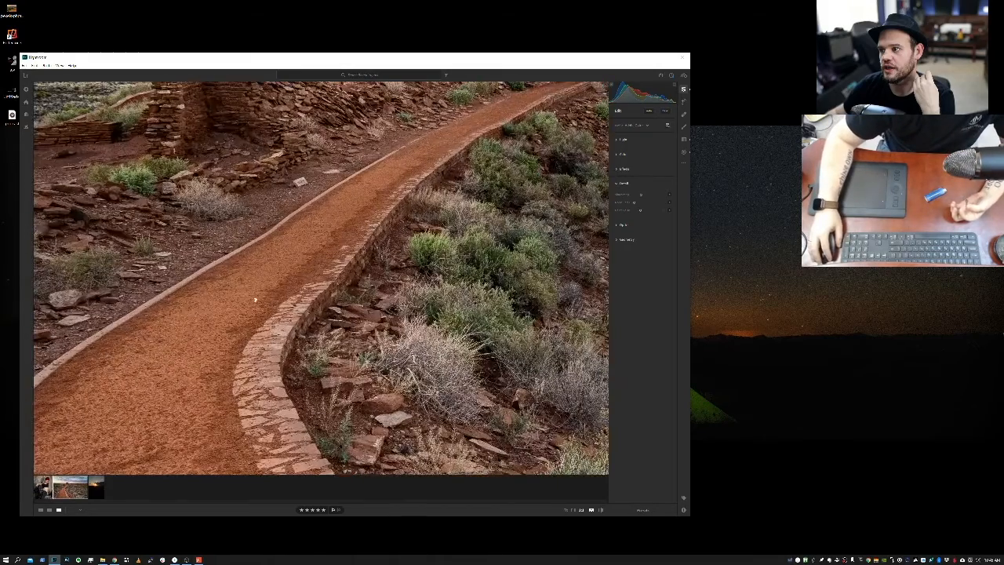
{"action": "left_click_drag", "start_coordinate": [255, 299], "coordinate": [346, 272]}
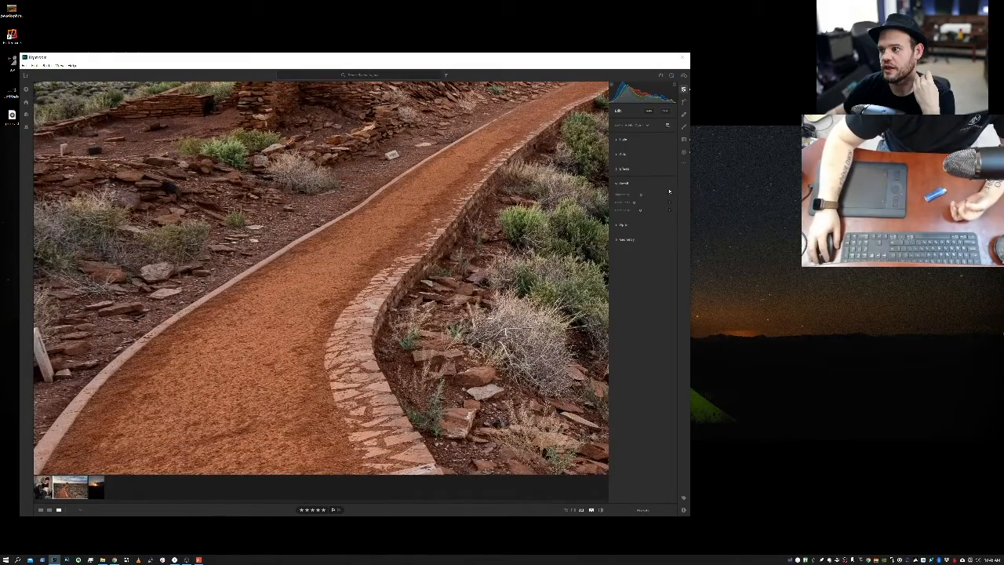
{"action": "left_click", "coordinate": [669, 194]}
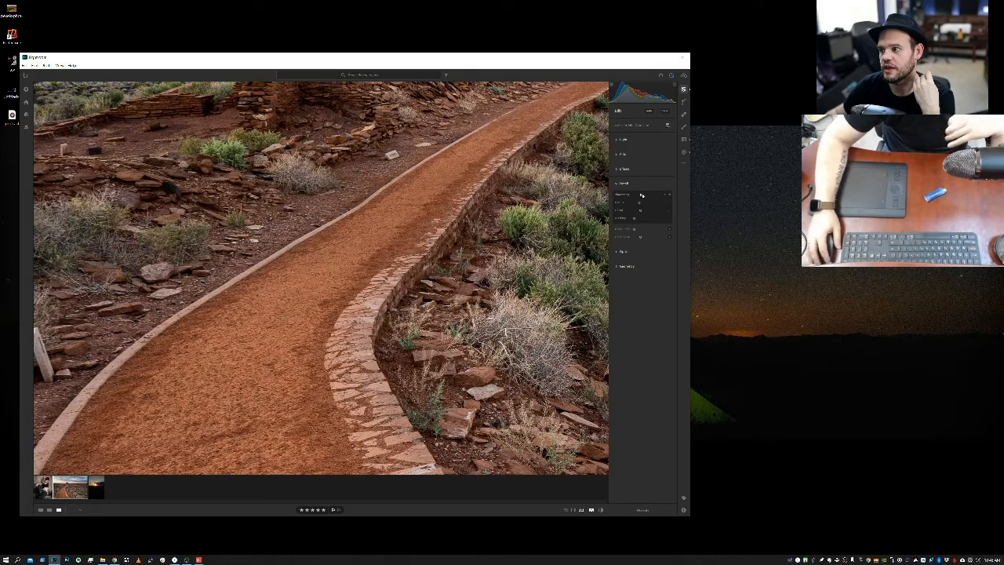
{"action": "left_click", "coordinate": [315, 135]}
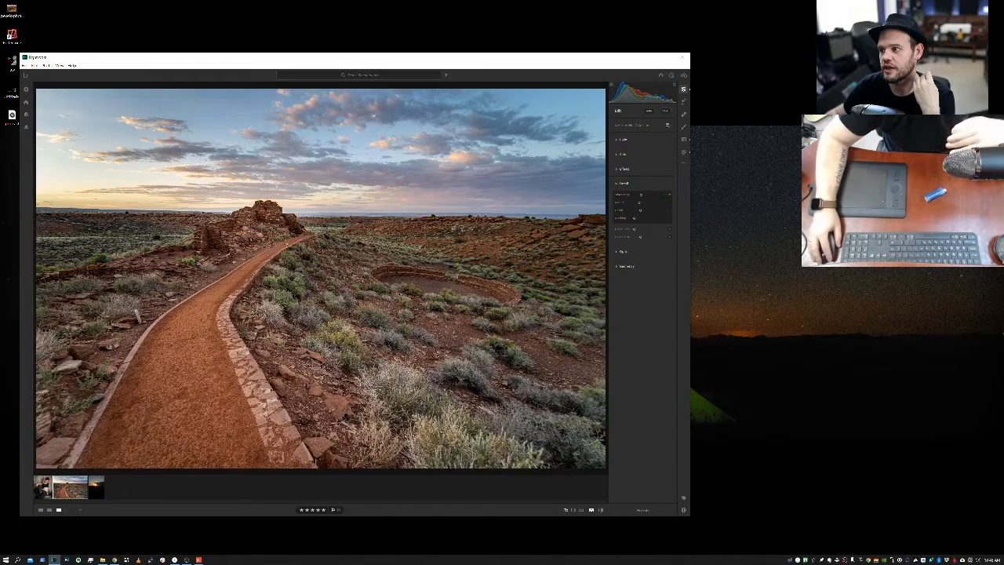
Step: Raise sharpening slightly using the grayscale preview on the path and stone ruins, and return to the full photo
{"action": "left_click", "coordinate": [294, 235]}
{"action": "left_click_drag", "start_coordinate": [294, 235], "coordinate": [565, 164]}
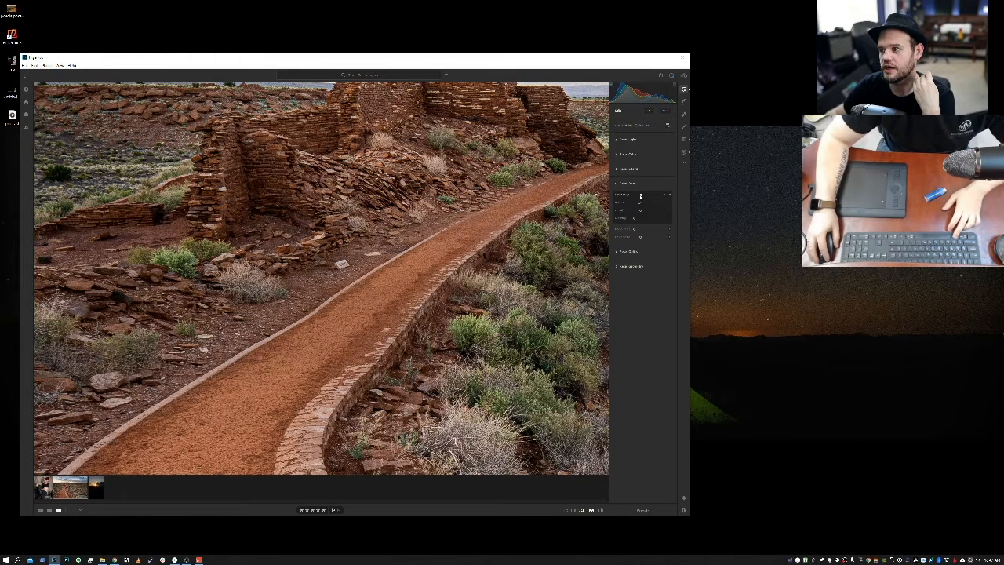
{"action": "key", "text": "alt"}
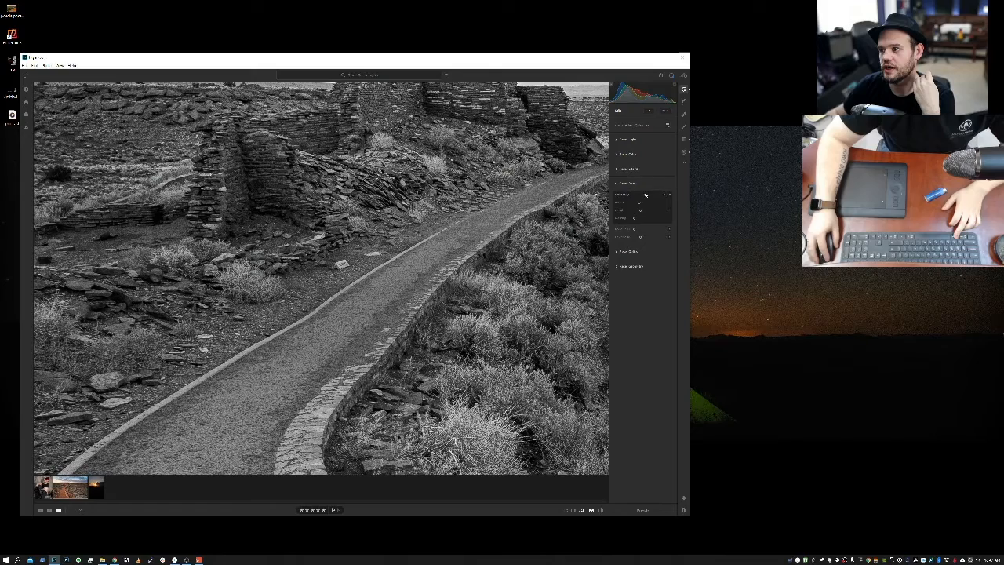
{"action": "key", "text": "v"}
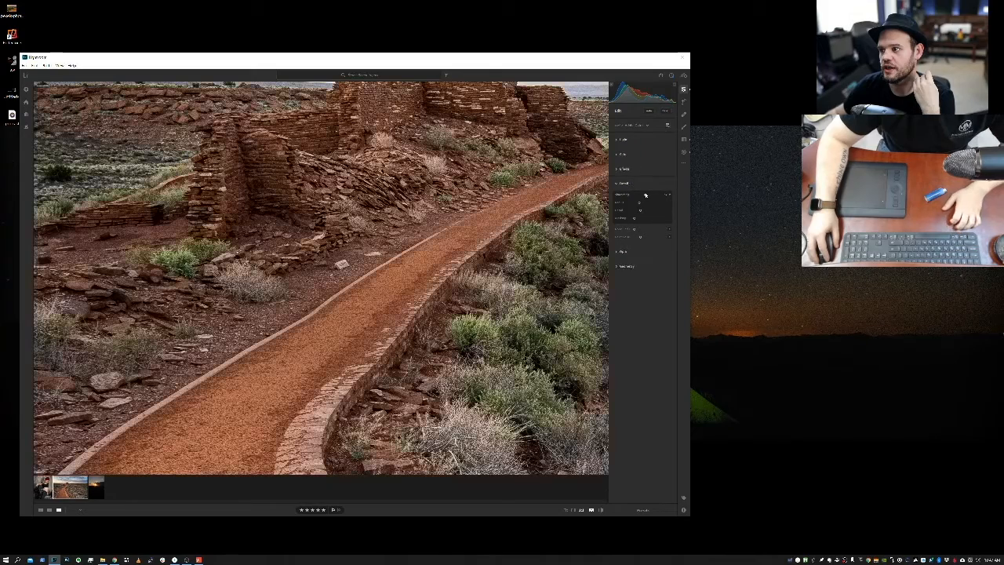
{"action": "key", "text": "z"}
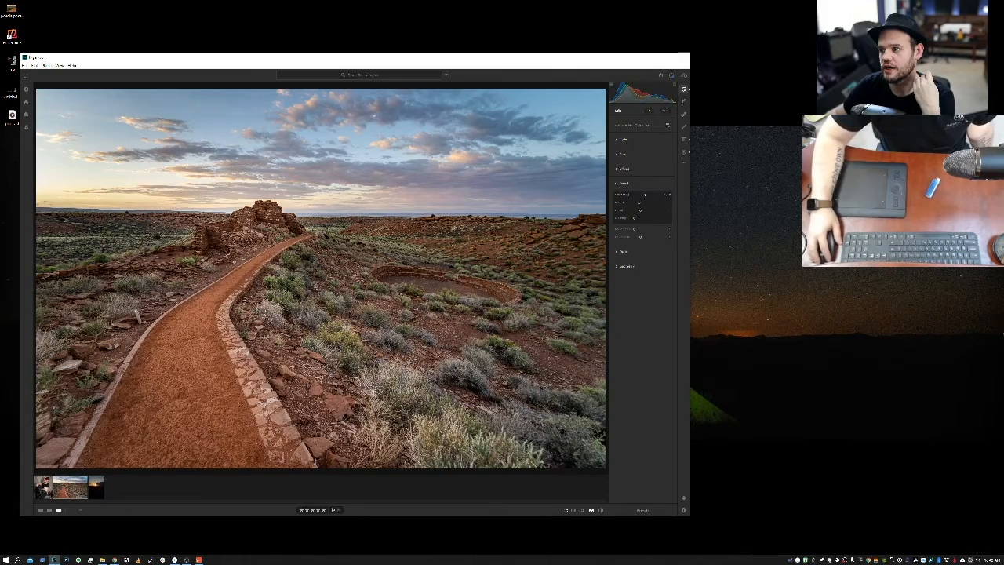
Step: Try a much larger sharpening radius on the stone ruins, and reset the radius to its default
{"action": "left_click", "coordinate": [263, 207]}
{"action": "left_click_drag", "start_coordinate": [405, 298], "coordinate": [604, 166]}
{"action": "mouse_move", "coordinate": [641, 204]}
{"action": "left_mouse_down"}
{"action": "mouse_move", "coordinate": [653, 202]}
{"action": "mouse_move", "coordinate": [639, 196]}
{"action": "left_mouse_up"}
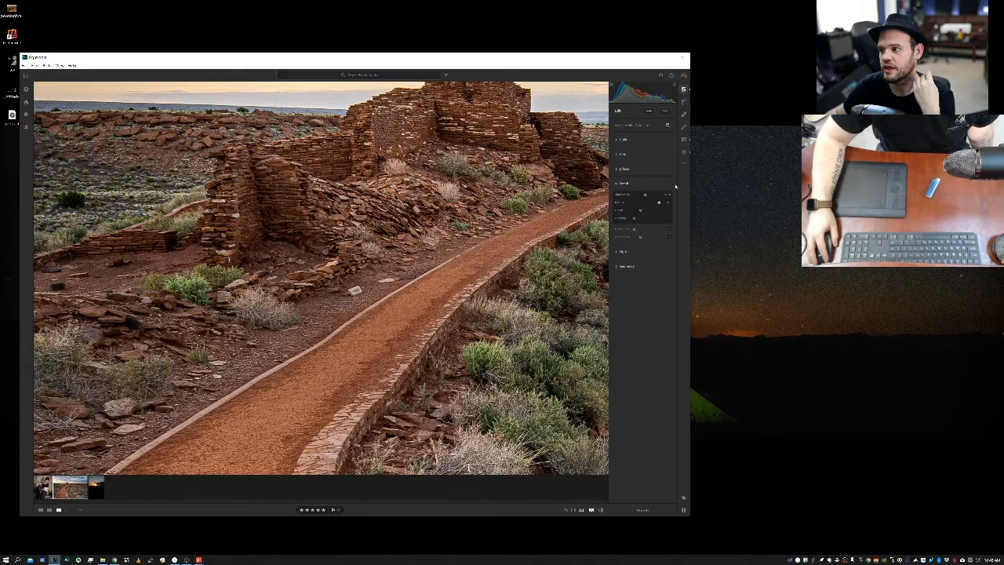
{"action": "mouse_move", "coordinate": [648, 184]}
{"action": "left_mouse_down"}
{"action": "mouse_move", "coordinate": [681, 184]}
{"action": "mouse_move", "coordinate": [648, 188]}
{"action": "left_mouse_up"}
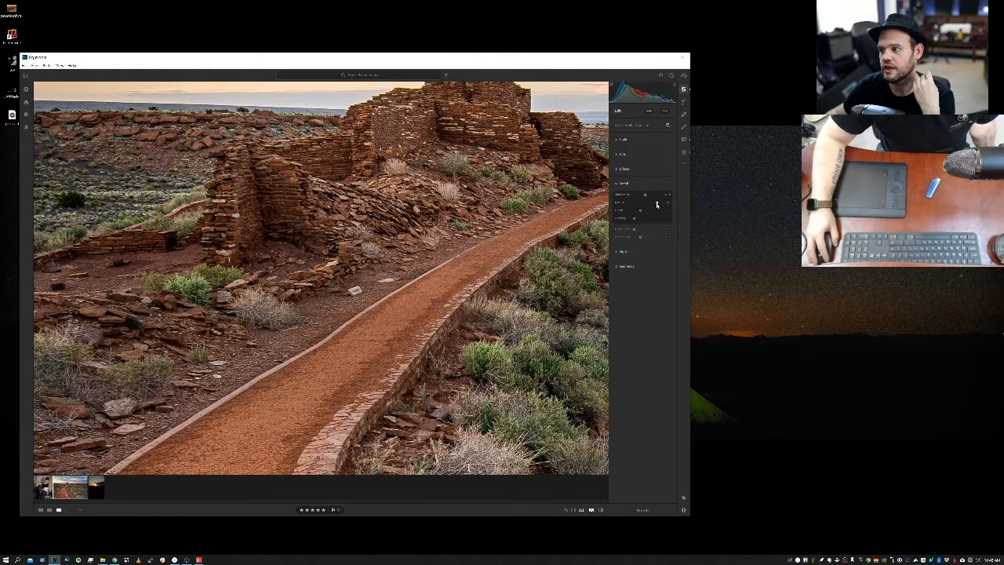
{"action": "double_click", "coordinate": [658, 203]}
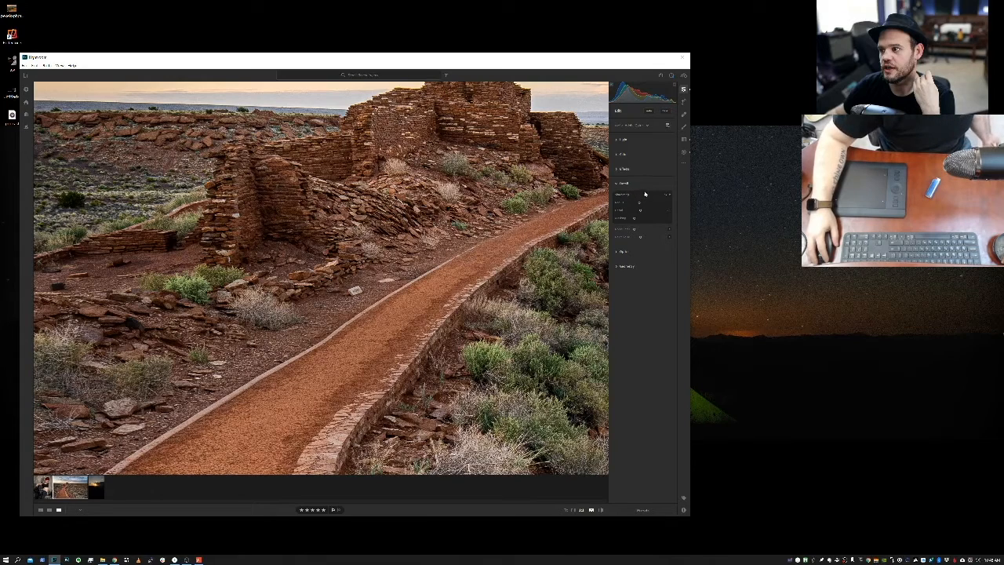
Step: Test very strong sharpening with small and large radius values, restore the default radius and settle on moderate sharpening
{"action": "left_click_drag", "start_coordinate": [645, 196], "coordinate": [657, 195]}
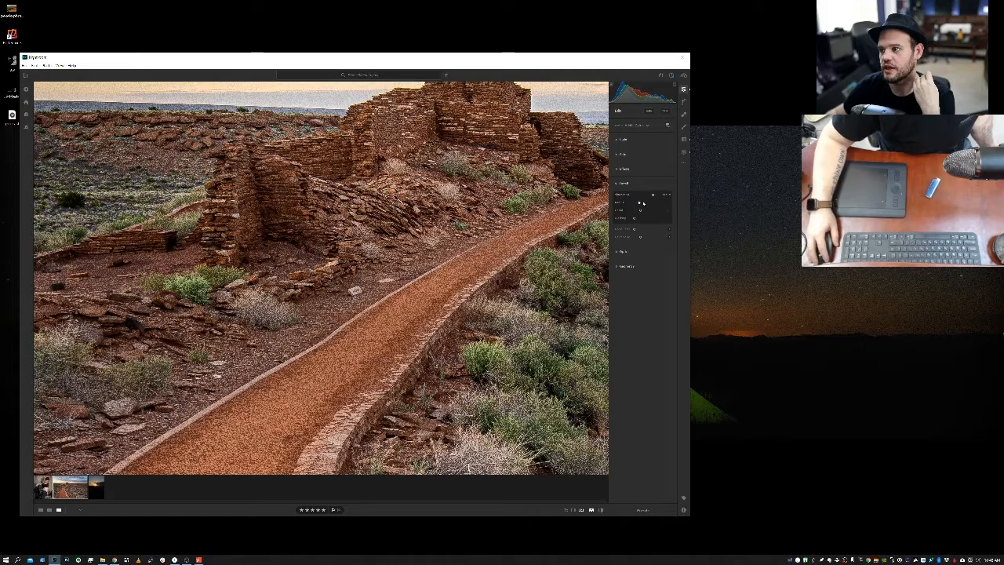
{"action": "mouse_move", "coordinate": [641, 203]}
{"action": "left_mouse_down"}
{"action": "mouse_move", "coordinate": [652, 203]}
{"action": "mouse_move", "coordinate": [635, 211]}
{"action": "left_mouse_up"}
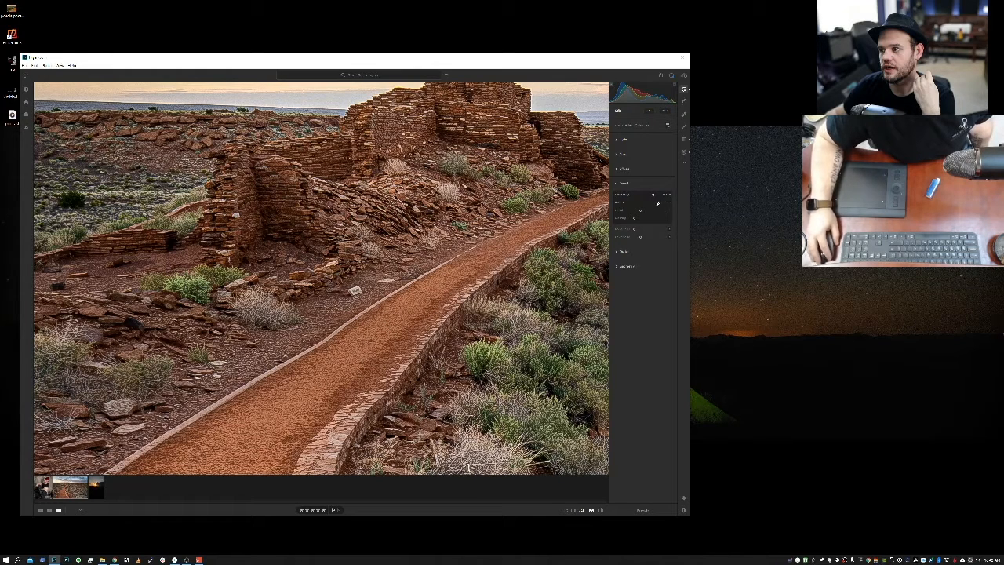
{"action": "mouse_move", "coordinate": [653, 196]}
{"action": "left_mouse_down"}
{"action": "mouse_move", "coordinate": [608, 189]}
{"action": "mouse_move", "coordinate": [668, 191]}
{"action": "mouse_move", "coordinate": [637, 193]}
{"action": "mouse_move", "coordinate": [659, 194]}
{"action": "left_mouse_up"}
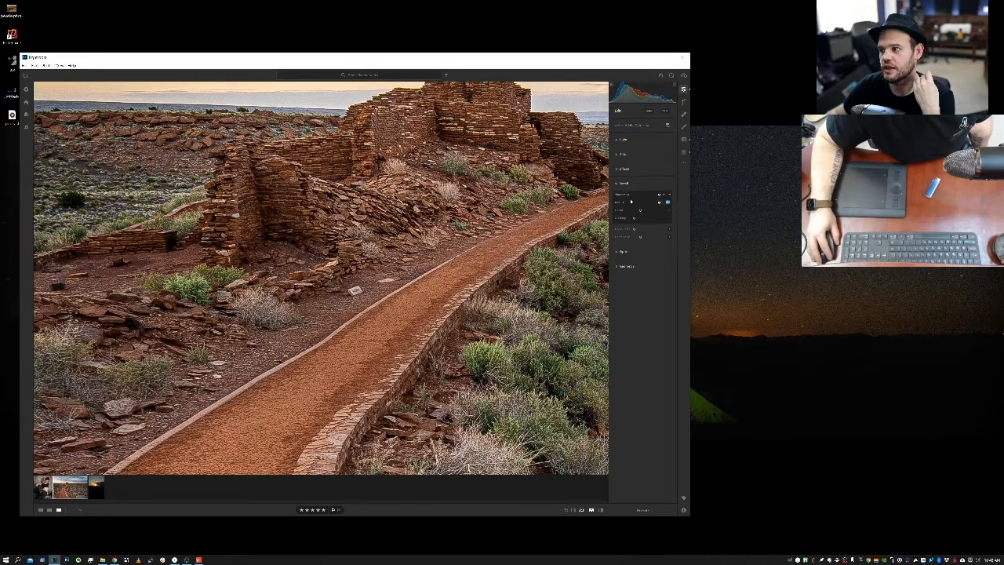
{"action": "left_click_drag", "start_coordinate": [659, 204], "coordinate": [637, 204]}
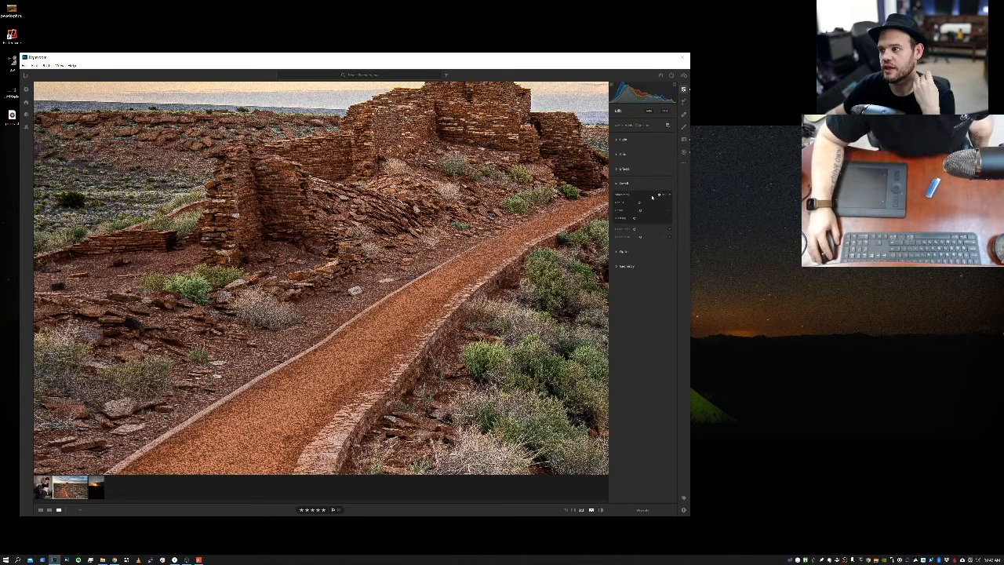
{"action": "left_click_drag", "start_coordinate": [659, 194], "coordinate": [641, 196]}
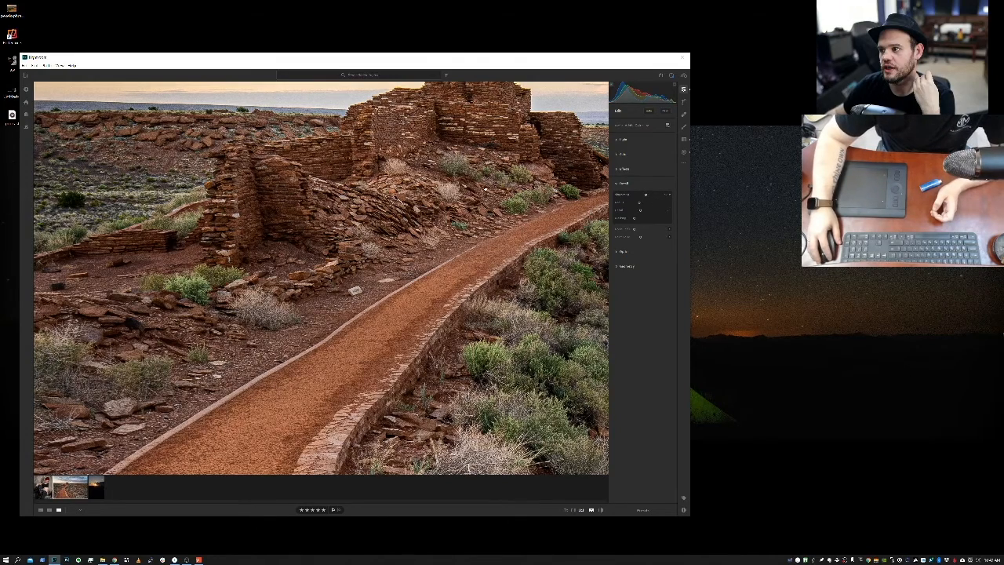
Step: Zoom in on the cloudy sky, try a stronger Noise Reduction in the Detail section, and reset it to zero
{"action": "left_click", "coordinate": [485, 189]}
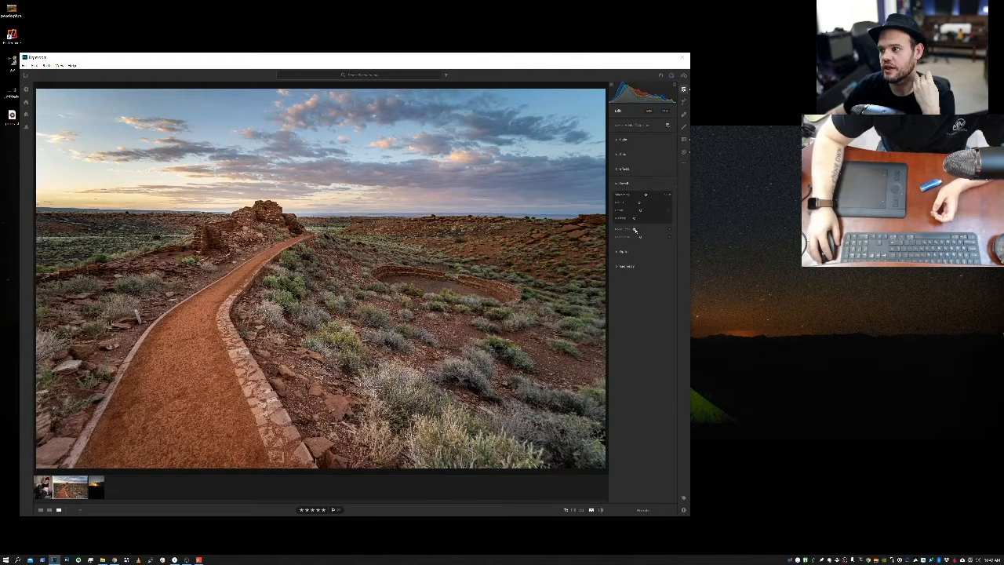
{"action": "mouse_move", "coordinate": [627, 229]}
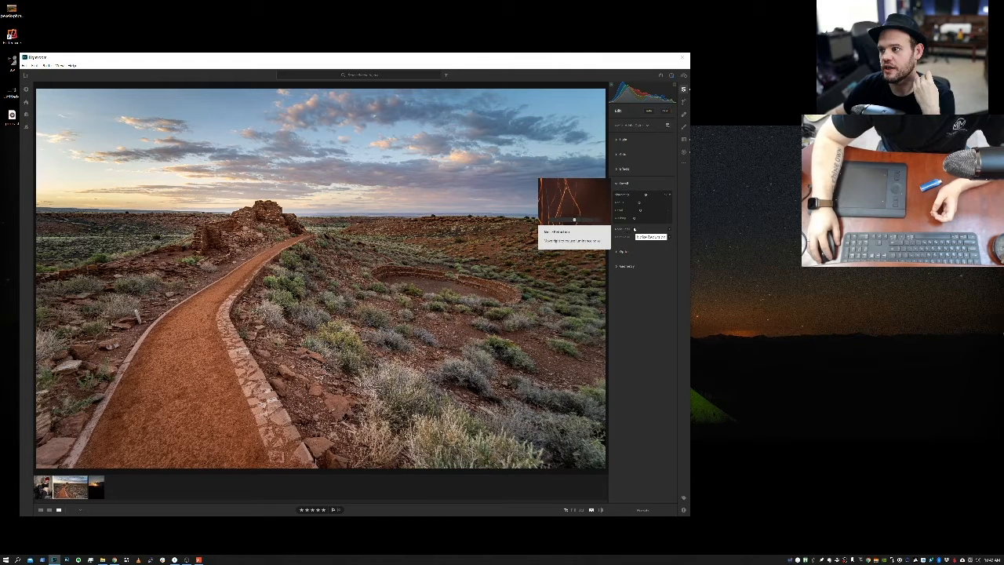
{"action": "left_click", "coordinate": [420, 206]}
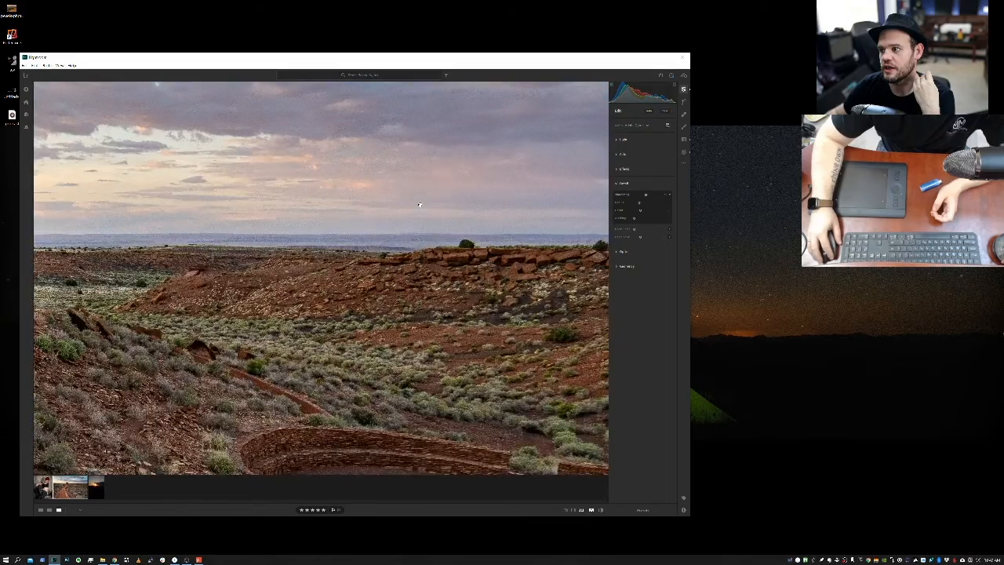
{"action": "left_click_drag", "start_coordinate": [419, 208], "coordinate": [237, 171]}
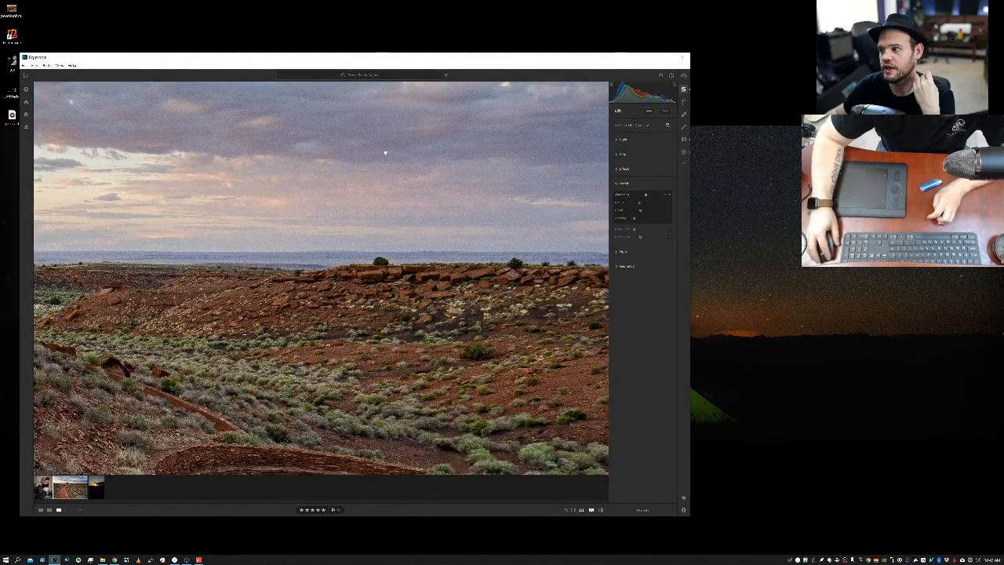
{"action": "left_click_drag", "start_coordinate": [423, 152], "coordinate": [456, 205]}
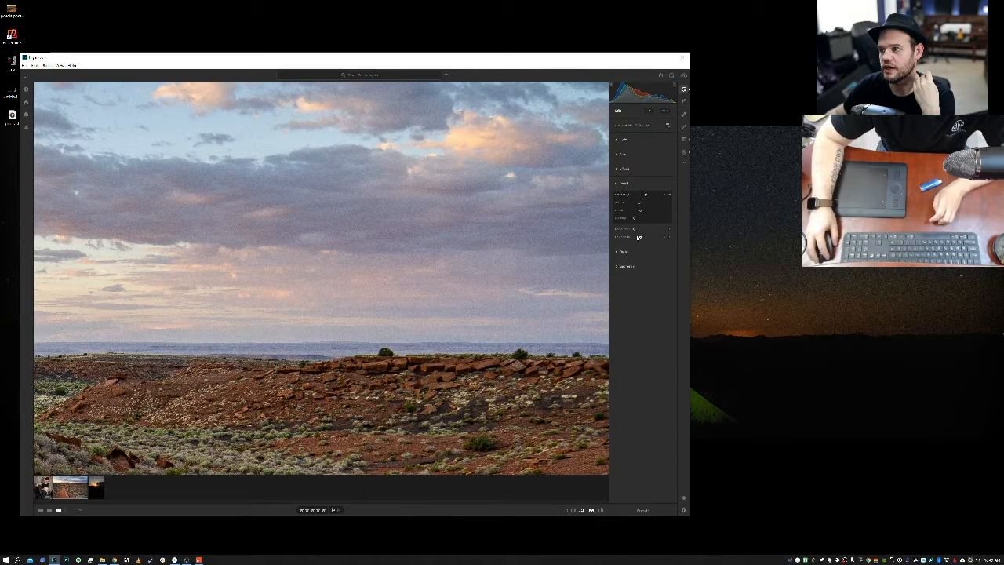
{"action": "left_click_drag", "start_coordinate": [634, 228], "coordinate": [646, 229]}
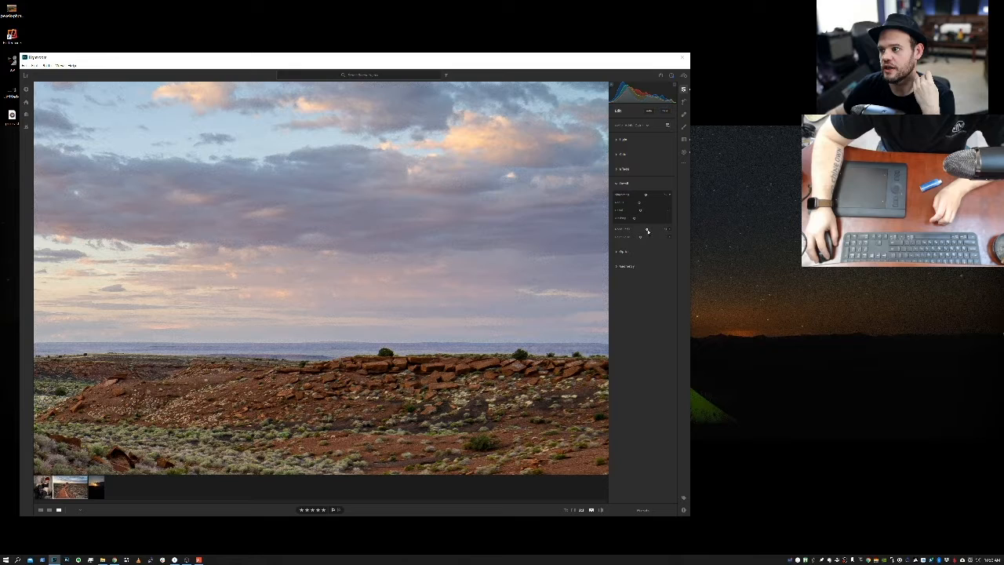
{"action": "left_click_drag", "start_coordinate": [648, 230], "coordinate": [652, 230]}
{"action": "left_click", "coordinate": [249, 173]}
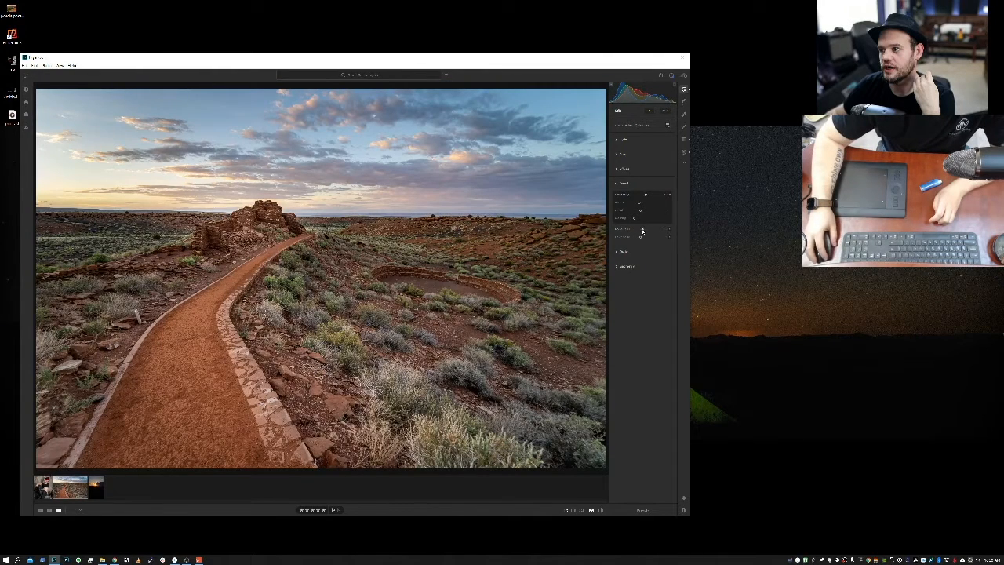
{"action": "left_click_drag", "start_coordinate": [642, 231], "coordinate": [628, 231]}
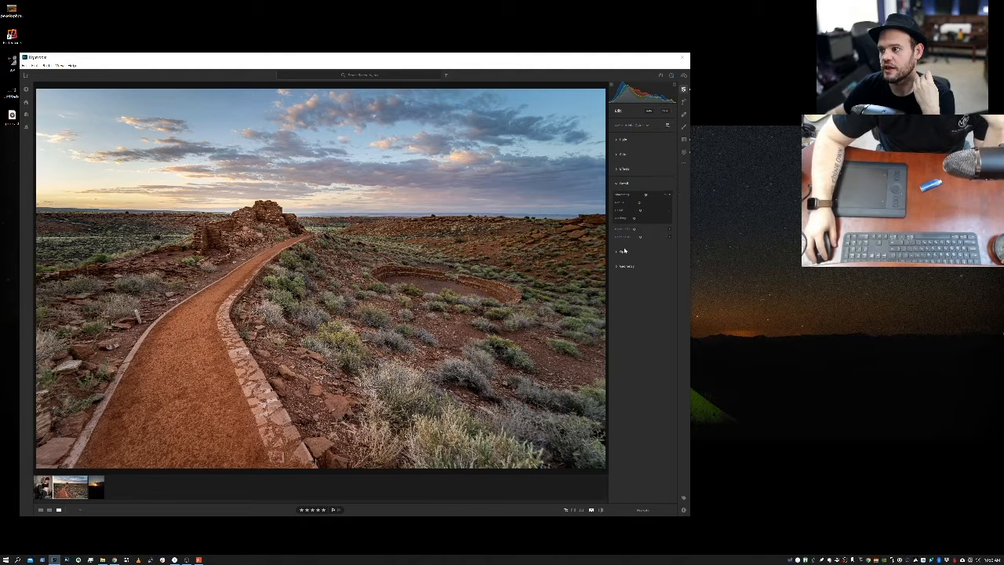
Step: Collapse the Detail section and enable Remove Chromatic Aberration in the Optics section
{"action": "left_click", "coordinate": [615, 194]}
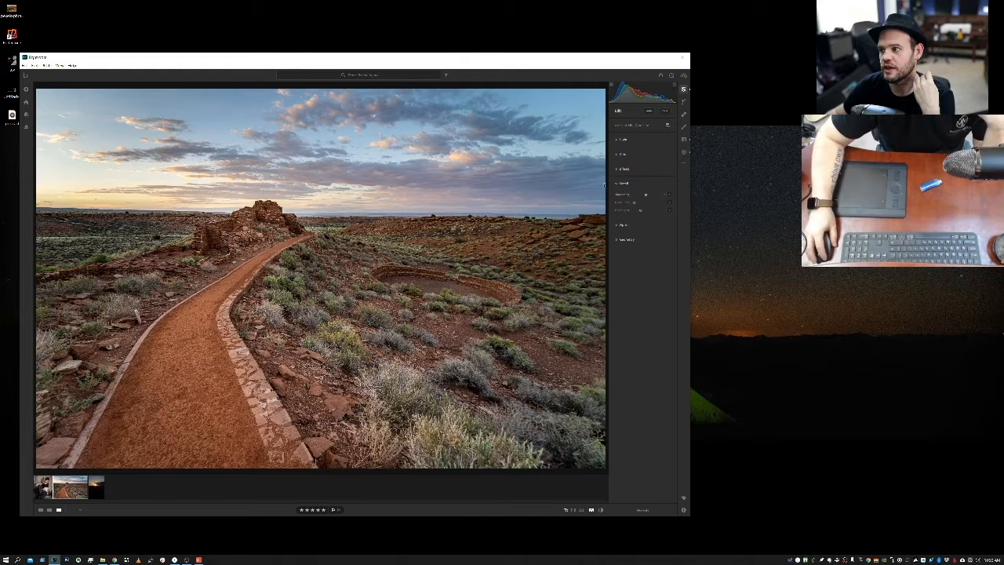
{"action": "left_click", "coordinate": [618, 183]}
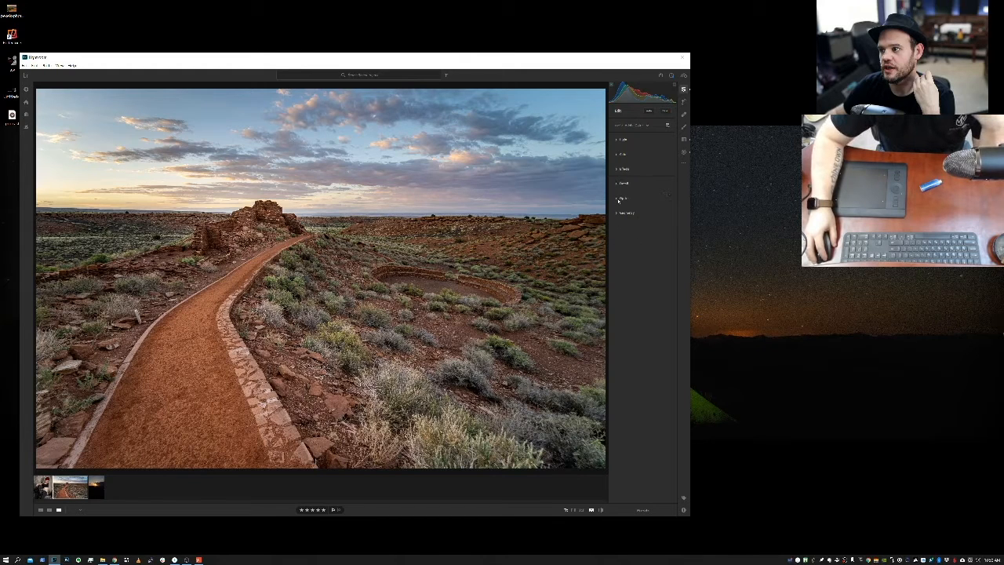
{"action": "left_click", "coordinate": [617, 198]}
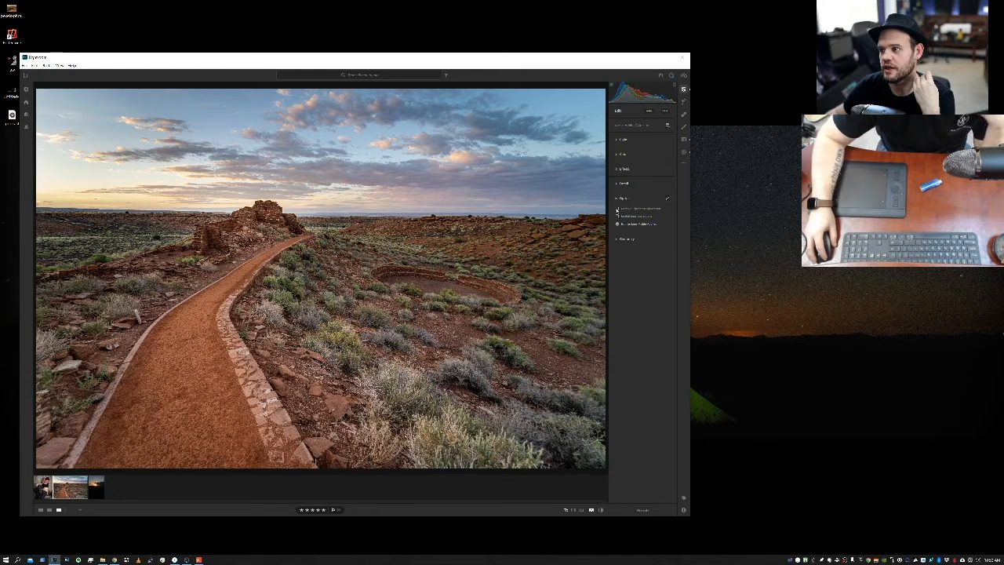
{"action": "left_click", "coordinate": [617, 209]}
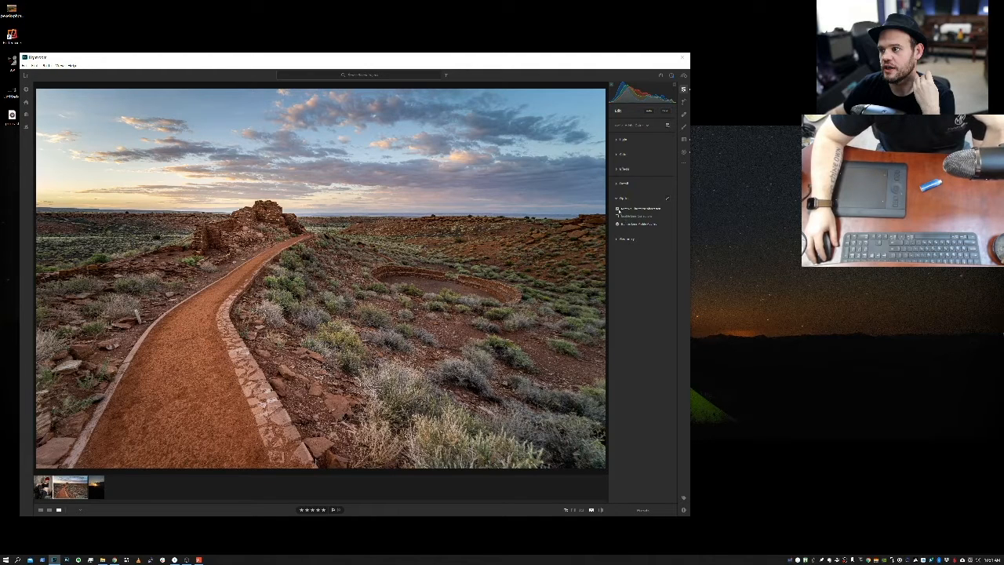
{"action": "mouse_move", "coordinate": [619, 212]}
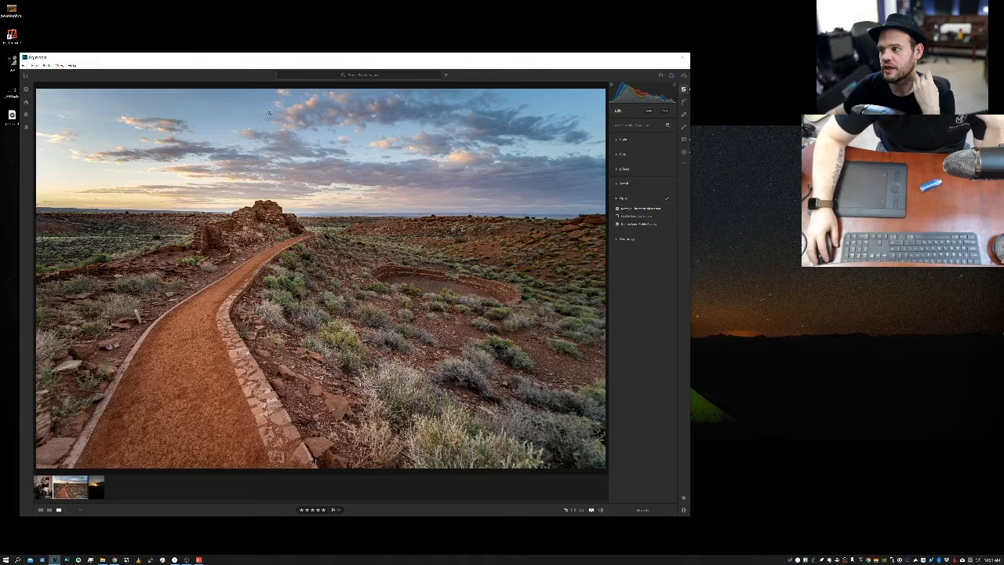
Step: Try lens corrections on the desert path photo and disable them again
{"action": "left_click", "coordinate": [619, 216]}
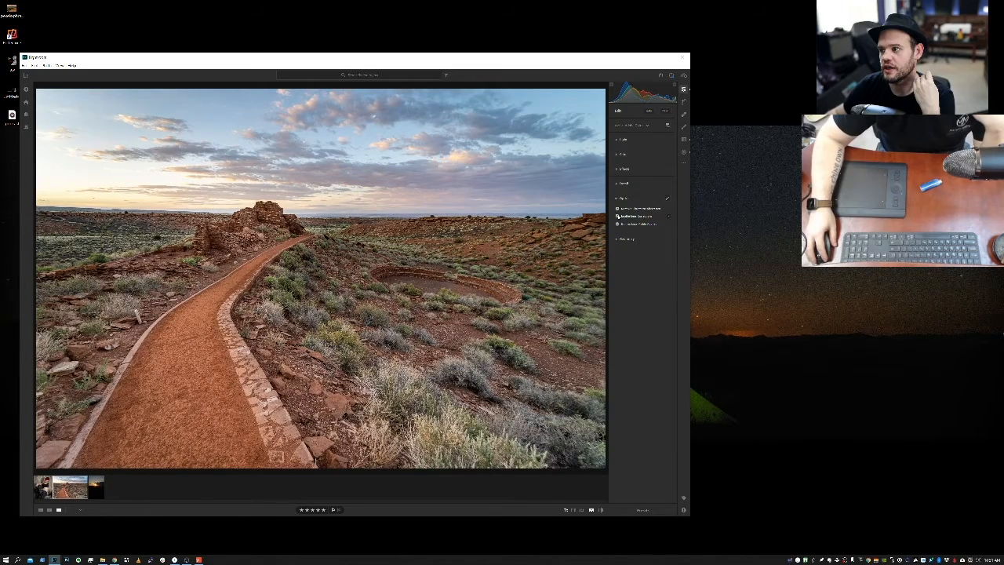
{"action": "left_click", "coordinate": [618, 215]}
{"action": "left_click", "coordinate": [619, 216]}
{"action": "right_click", "coordinate": [618, 216]}
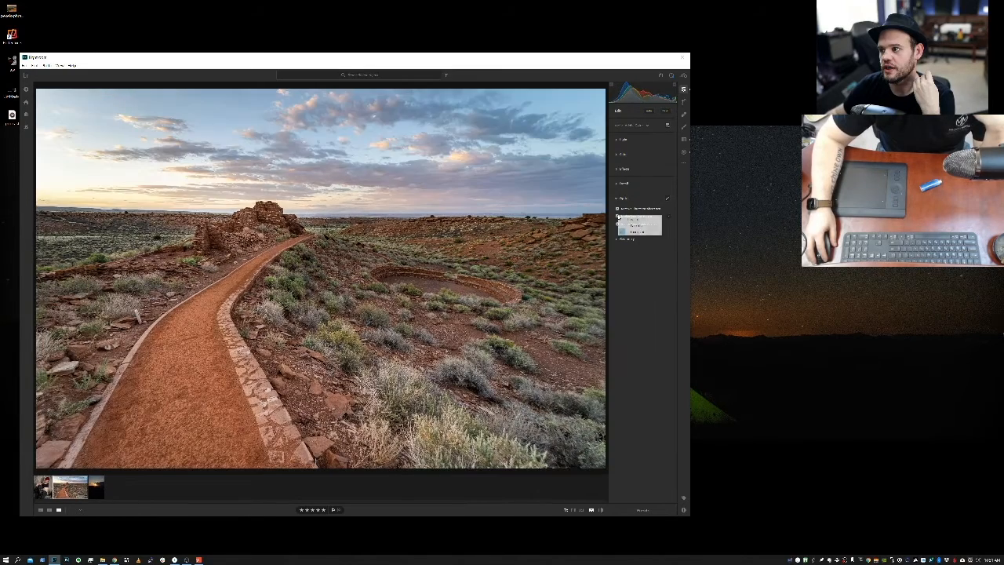
{"action": "left_click", "coordinate": [615, 213]}
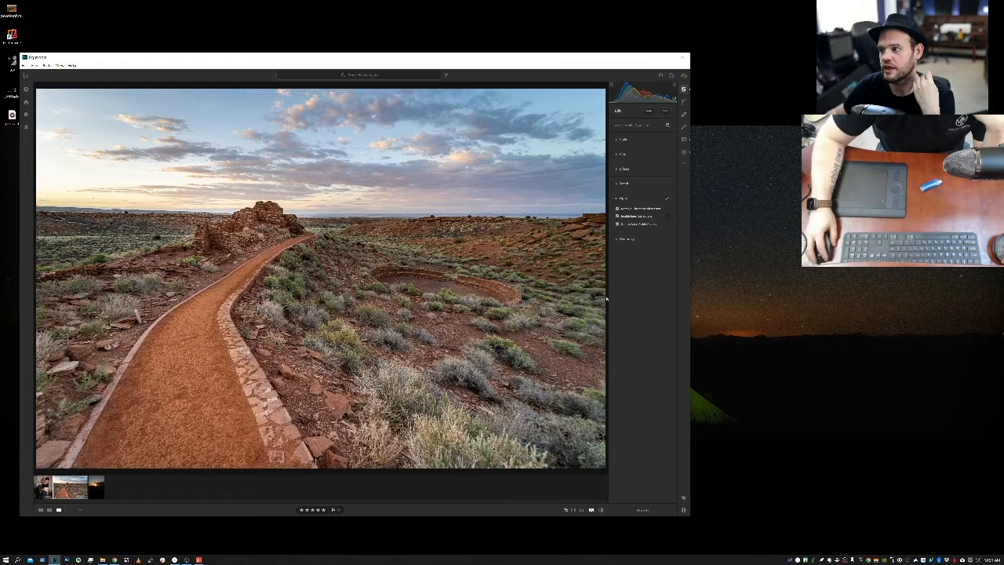
{"action": "left_click", "coordinate": [618, 216]}
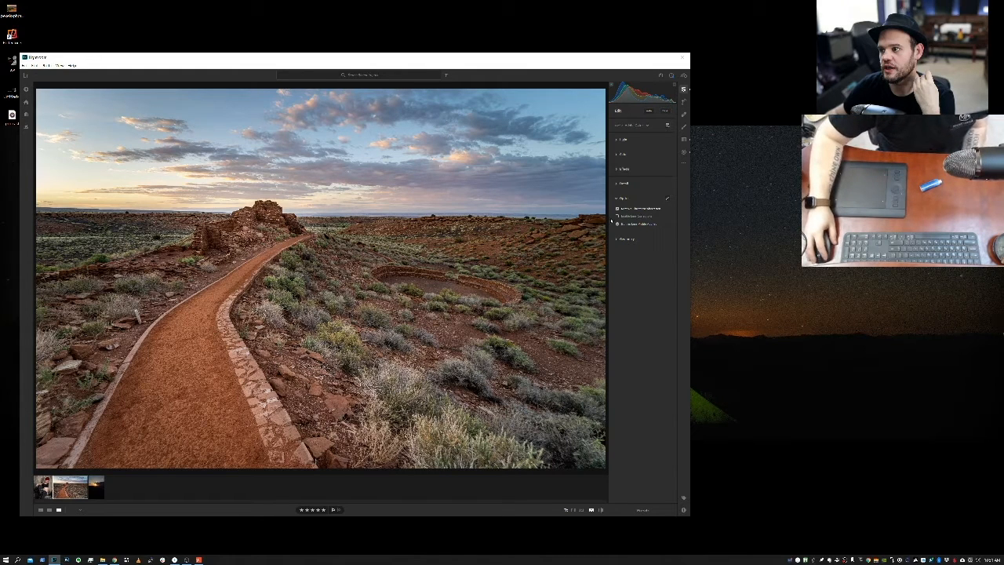
Step: Compare the desert path photo with and without lens corrections, leaving the corrections disabled
{"action": "mouse_move", "coordinate": [617, 218]}
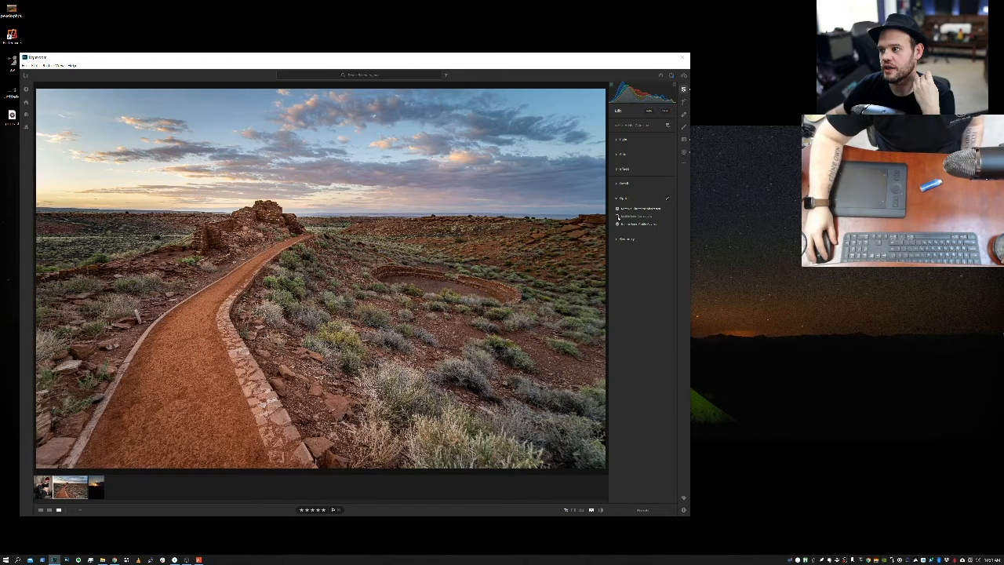
{"action": "left_click", "coordinate": [618, 217]}
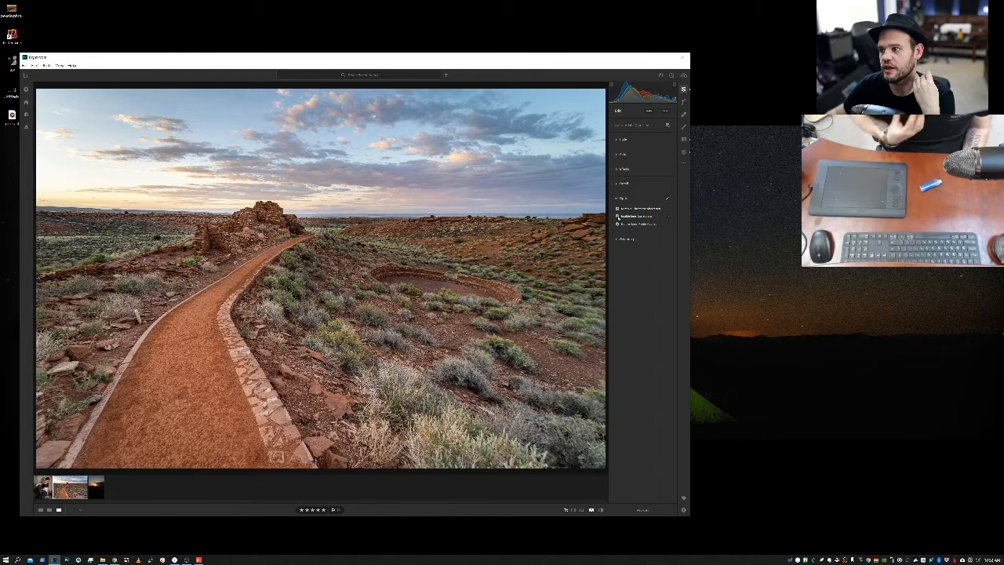
{"action": "left_click", "coordinate": [618, 217]}
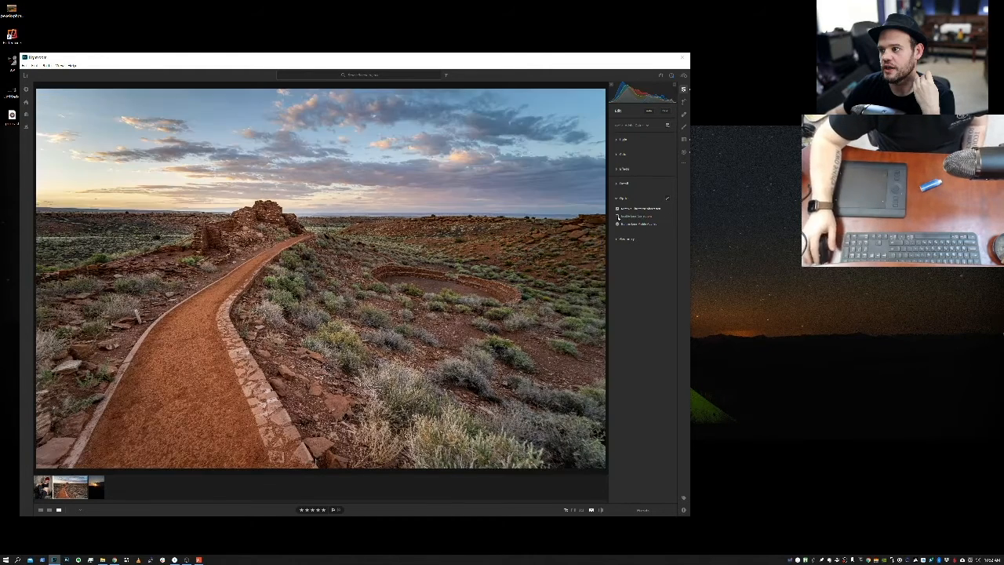
{"action": "left_click", "coordinate": [617, 217]}
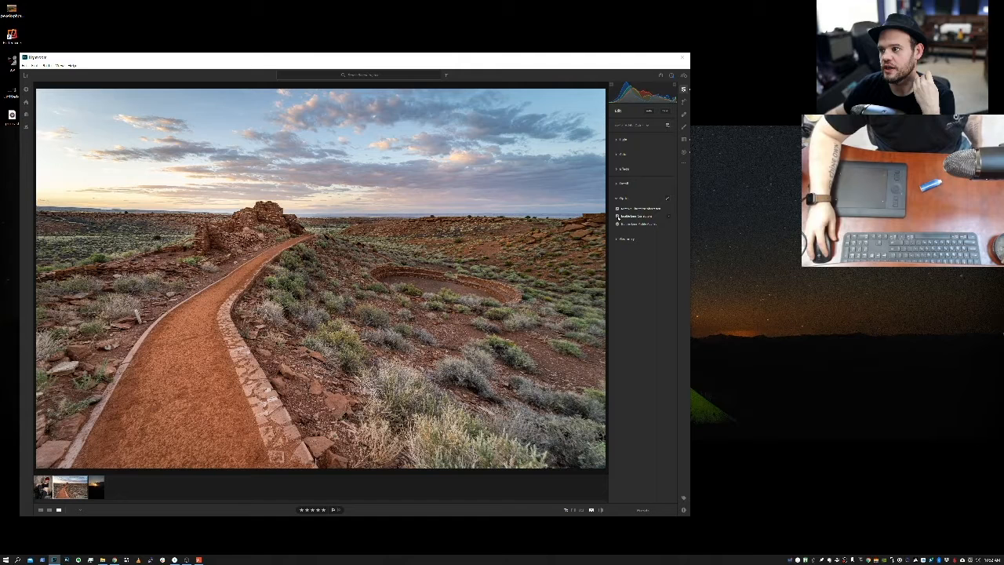
{"action": "left_click", "coordinate": [617, 217]}
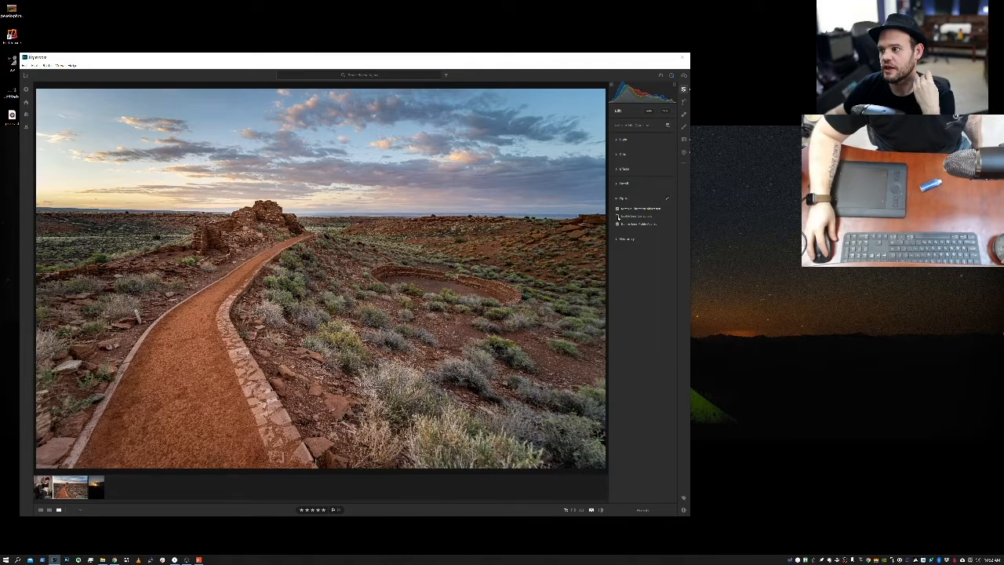
Step: View the sunset photo, return to the desert path photo, and toggle its lens corrections on and back off
{"action": "key", "text": "Right"}
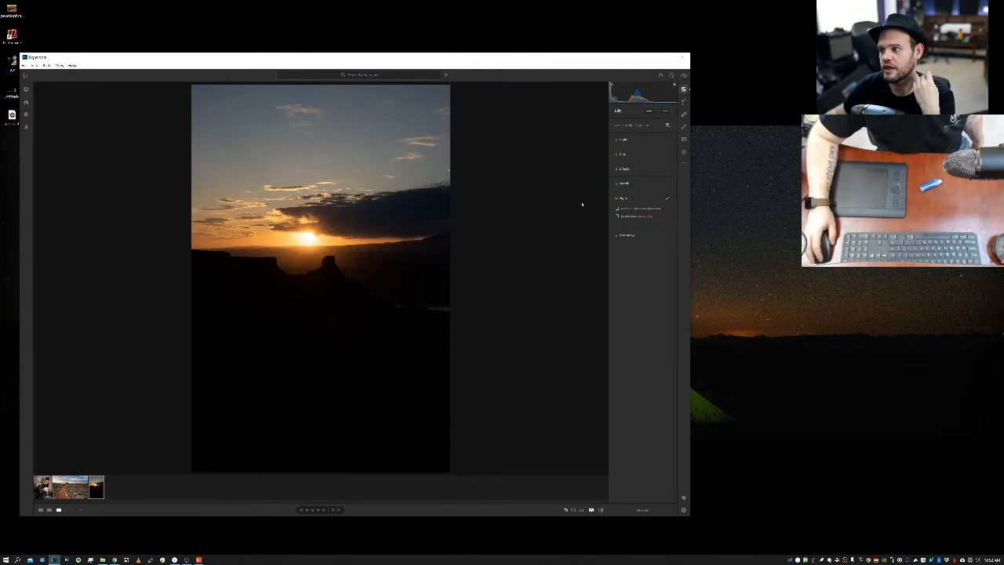
{"action": "left_click", "coordinate": [69, 493]}
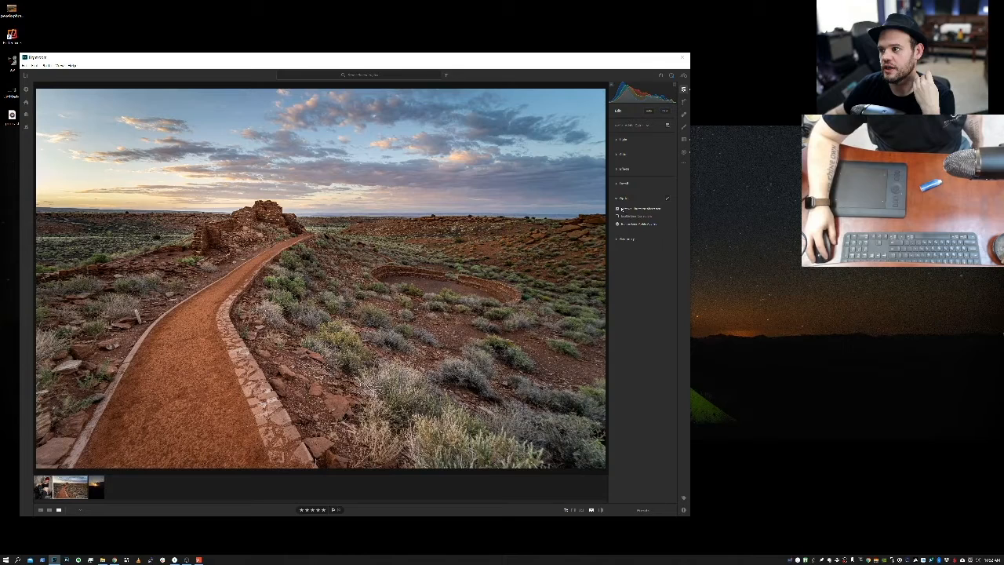
{"action": "left_click", "coordinate": [617, 215]}
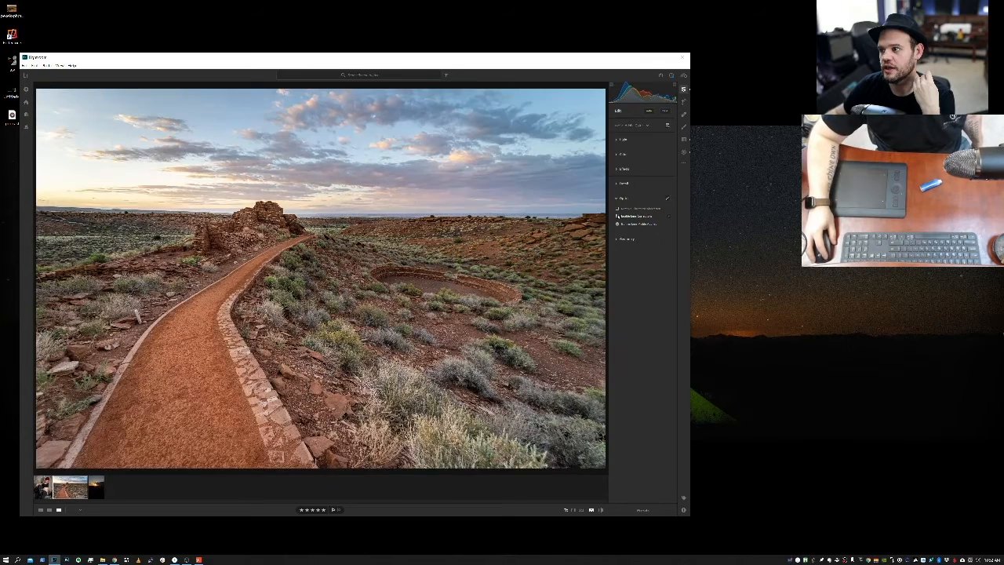
{"action": "left_click", "coordinate": [618, 217]}
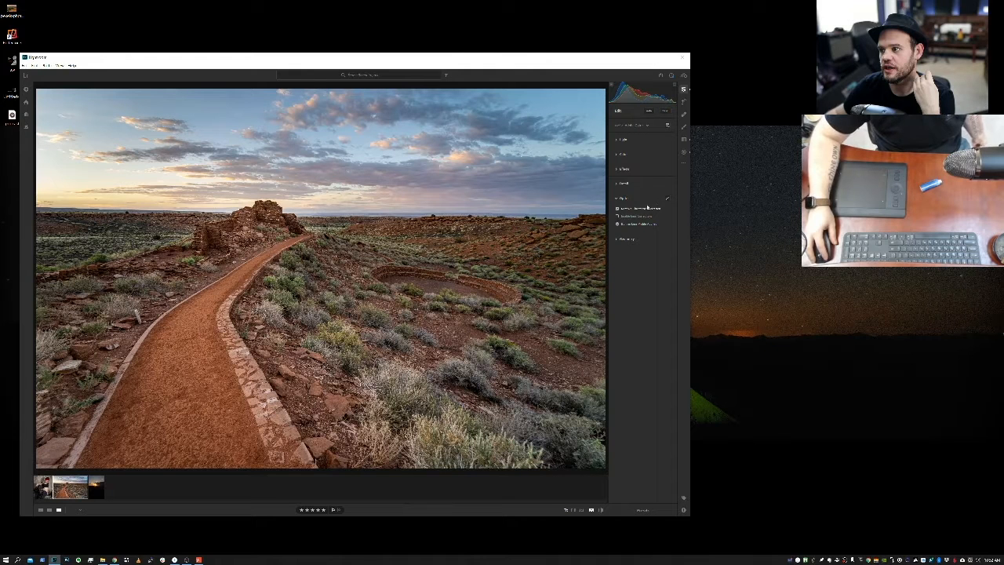
Step: Try the Auto Upright correction in the Geometry section and set Upright back to Off
{"action": "left_click", "coordinate": [626, 238]}
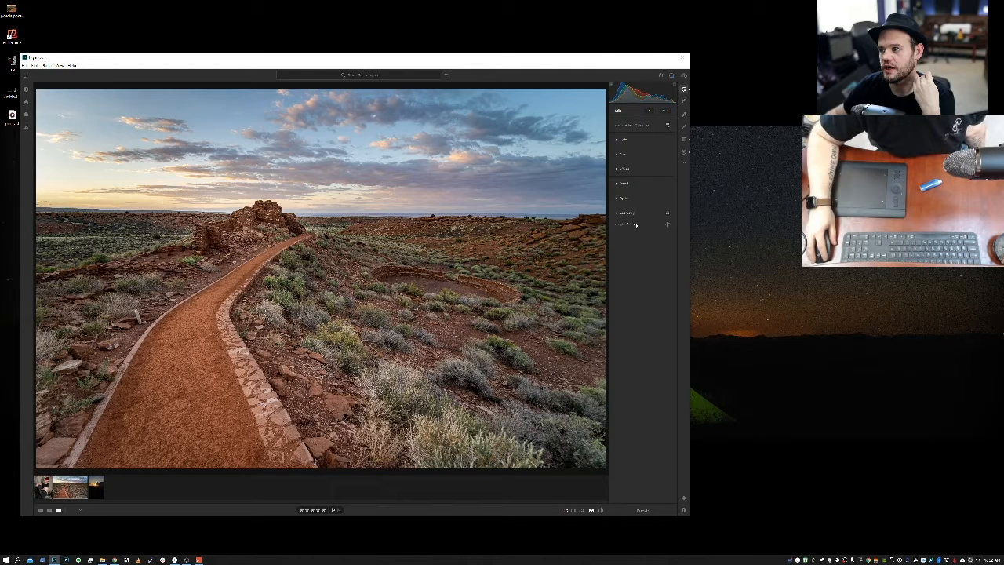
{"action": "left_click", "coordinate": [635, 226]}
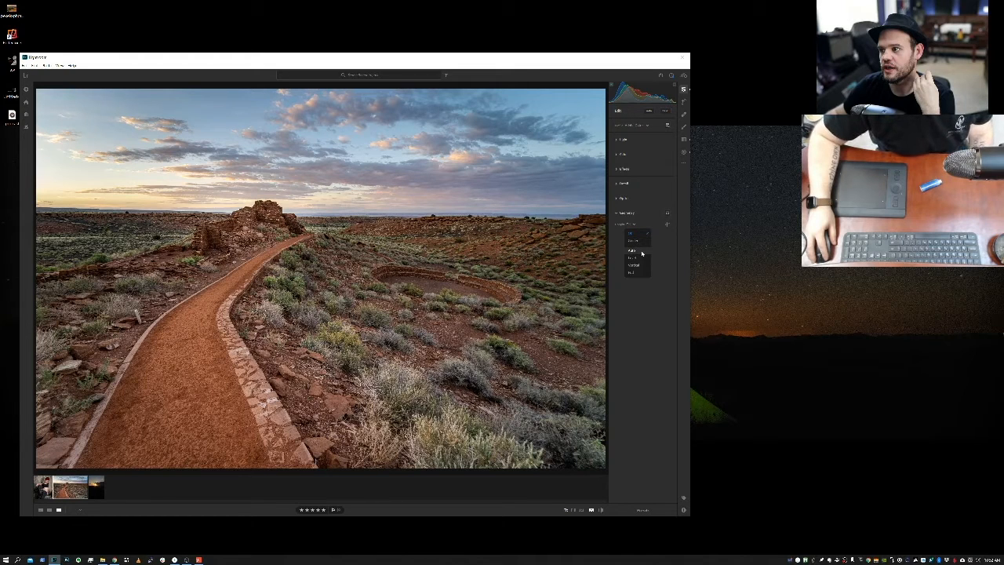
{"action": "left_click", "coordinate": [642, 254]}
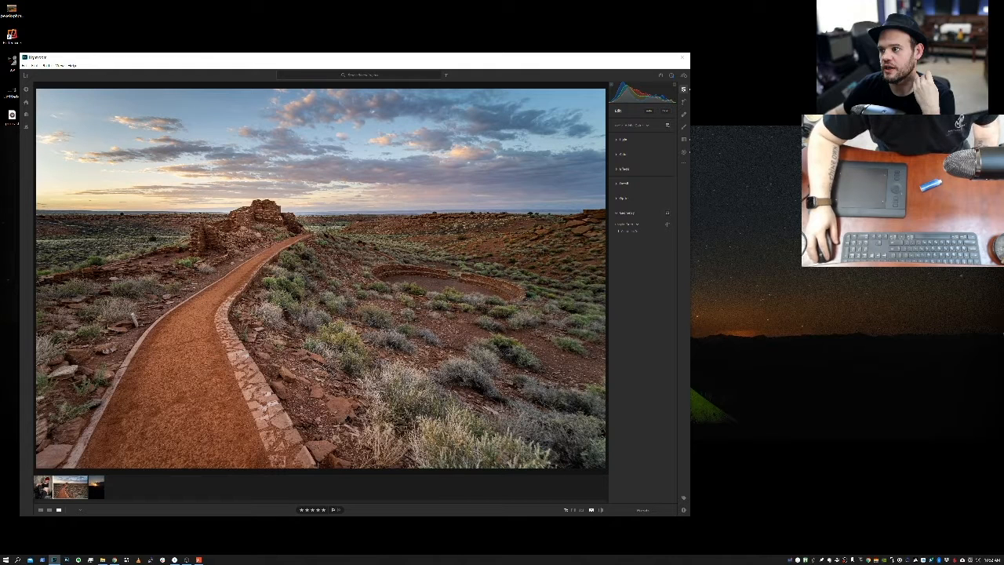
{"action": "left_click", "coordinate": [635, 225]}
{"action": "left_click", "coordinate": [637, 233]}
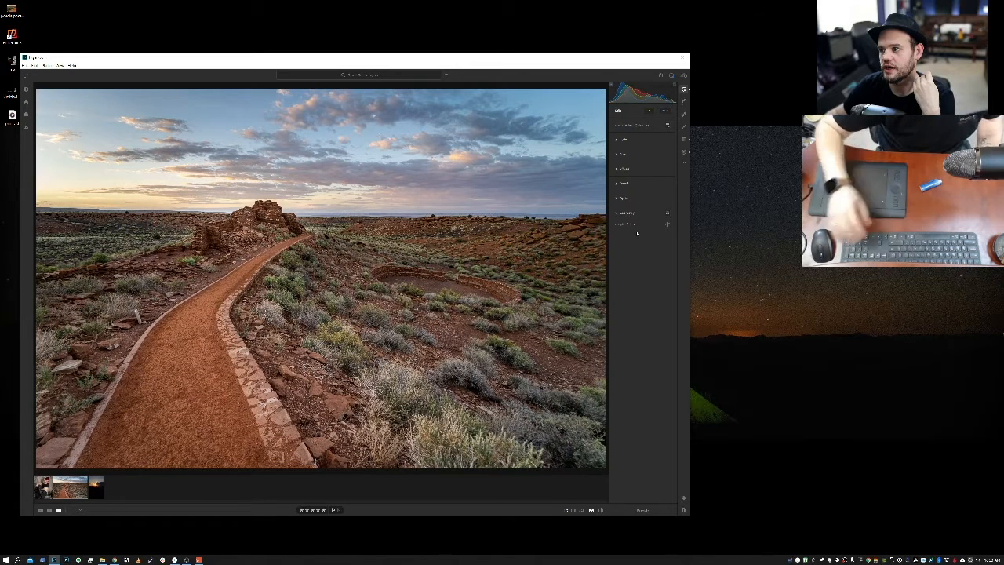
{"action": "left_click", "coordinate": [635, 225]}
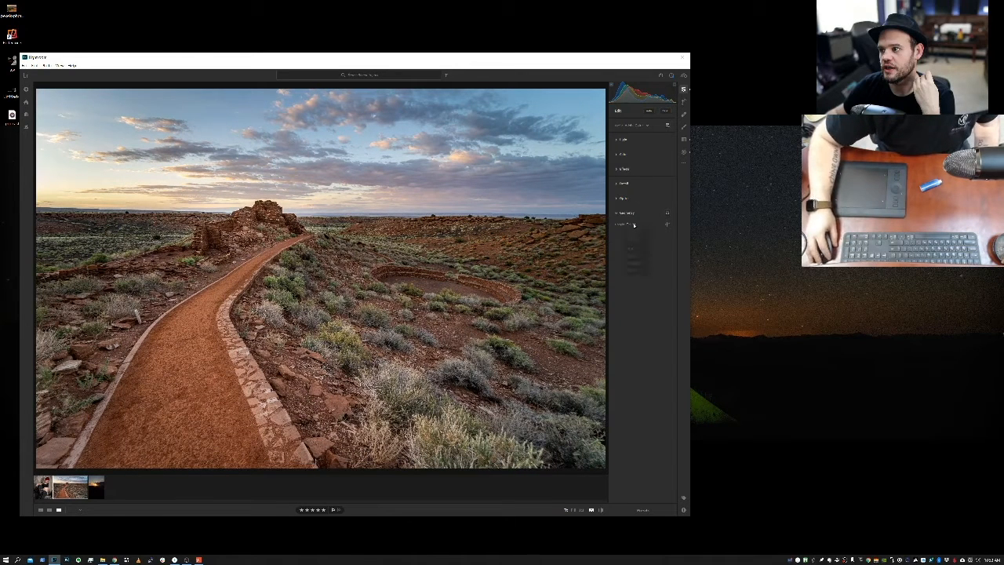
{"action": "left_click", "coordinate": [637, 233]}
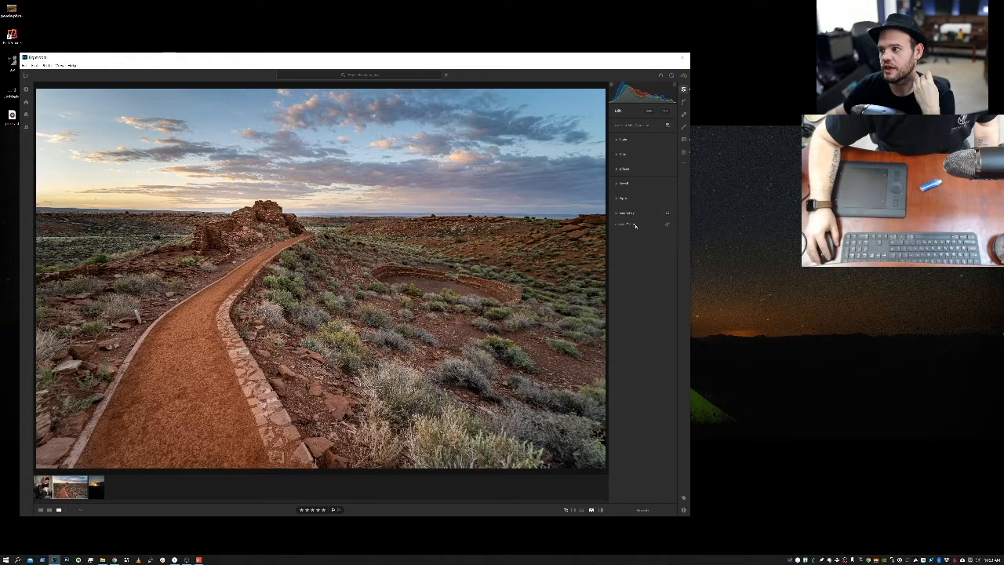
{"action": "left_click", "coordinate": [635, 225]}
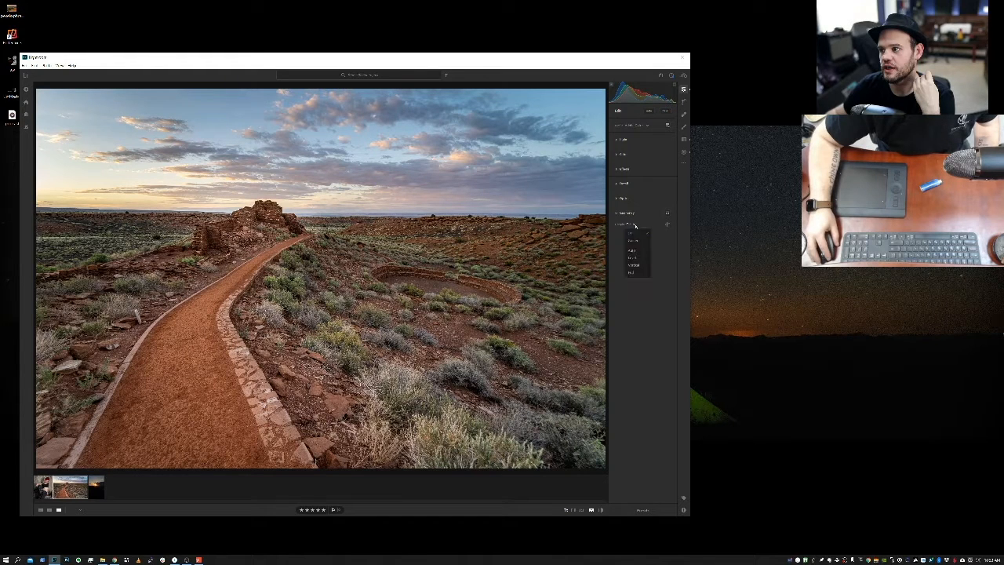
{"action": "left_click", "coordinate": [639, 264]}
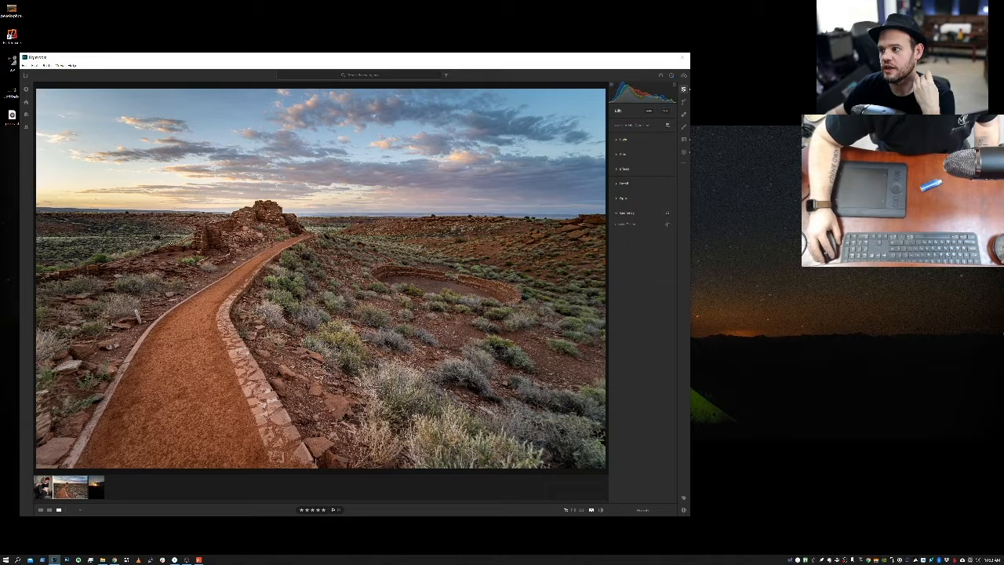
Step: Apply the Auto Upright correction to the desert path photo and finish with the Geometry section
{"action": "left_click", "coordinate": [631, 224]}
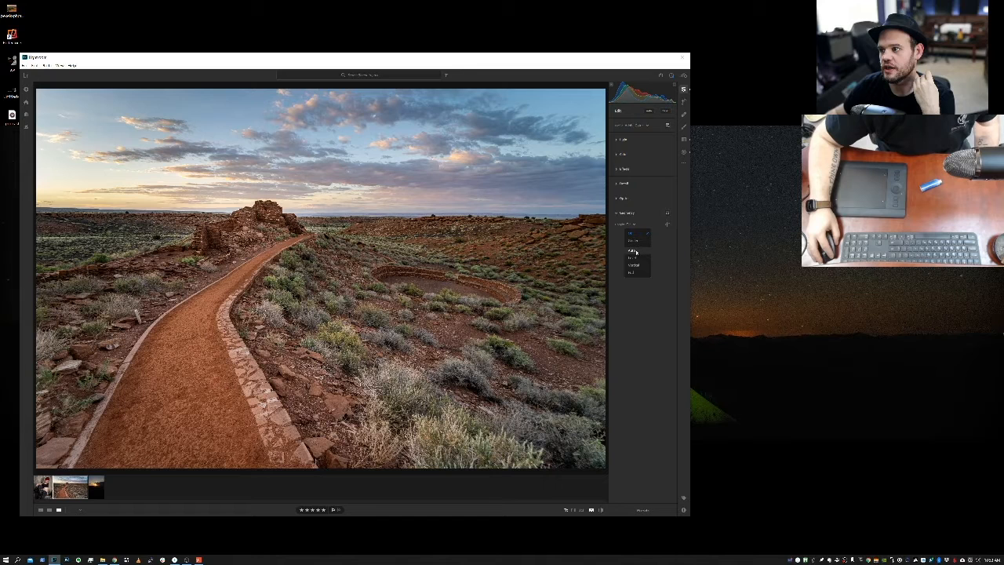
{"action": "left_click", "coordinate": [639, 250]}
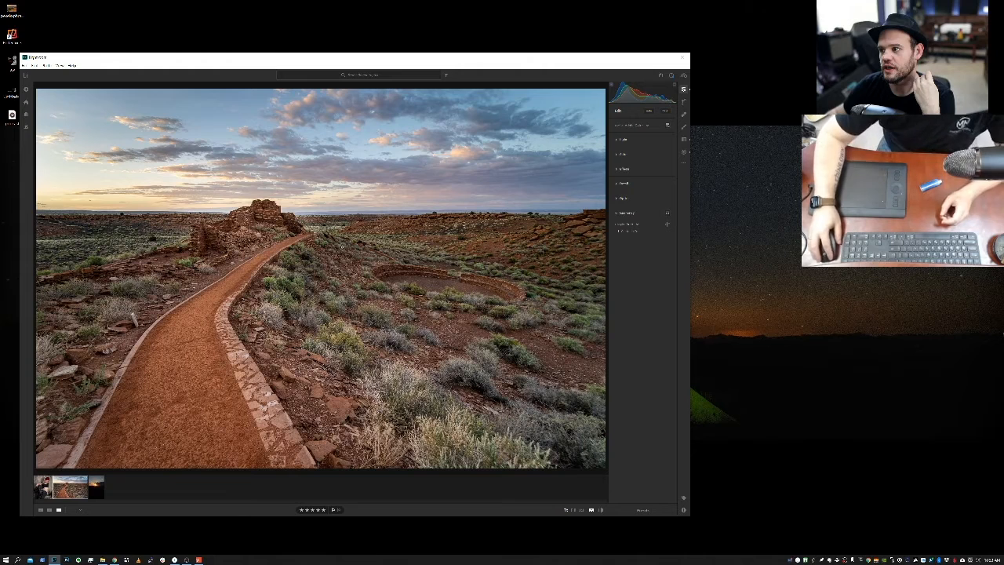
{"action": "left_click", "coordinate": [638, 225]}
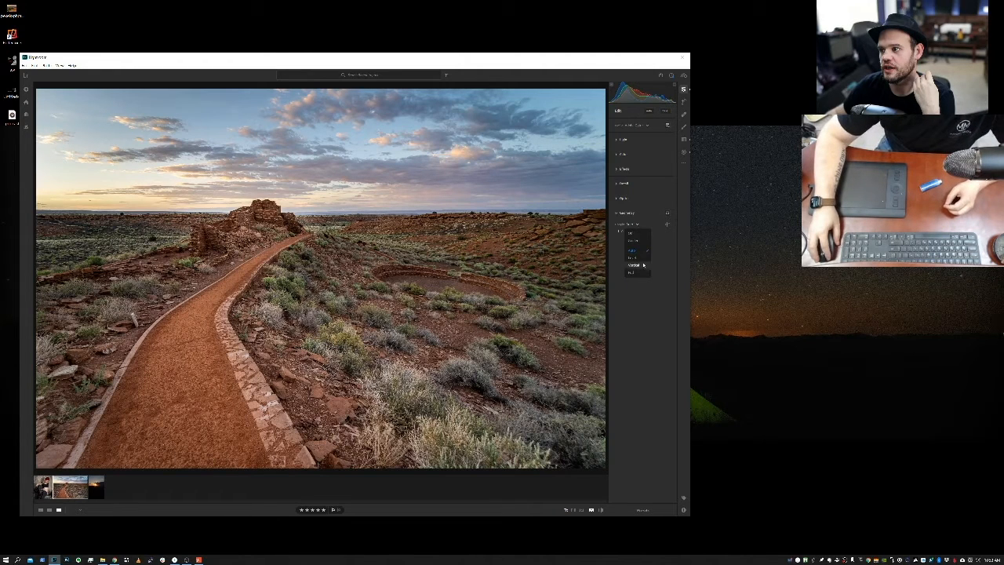
{"action": "left_click", "coordinate": [635, 259]}
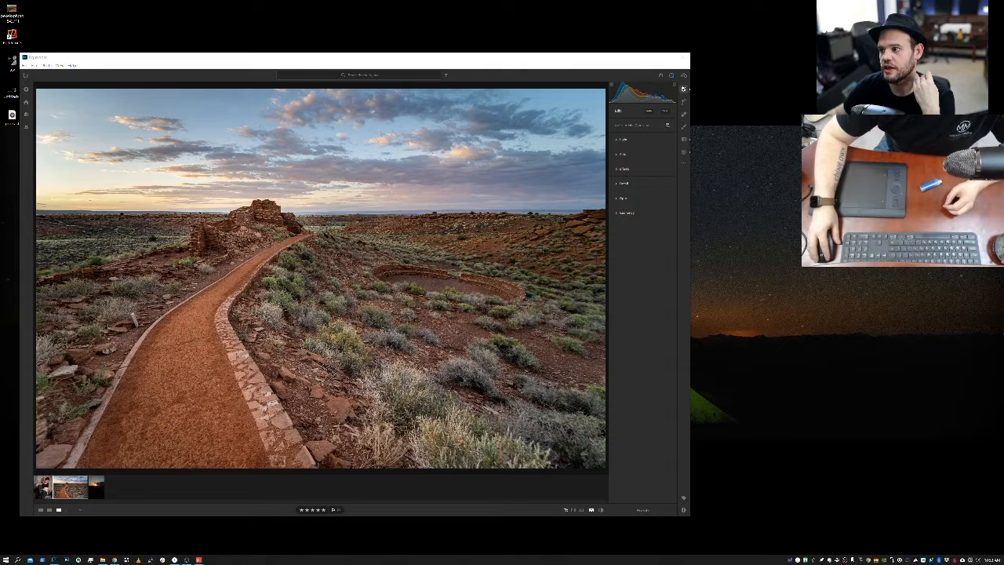
Step: Widen the application window, start cropping the desert path photo, and try resizing the crop frame from its upper-right corner
{"action": "left_click_drag", "start_coordinate": [692, 99], "coordinate": [802, 99]}
{"action": "left_click", "coordinate": [801, 102]}
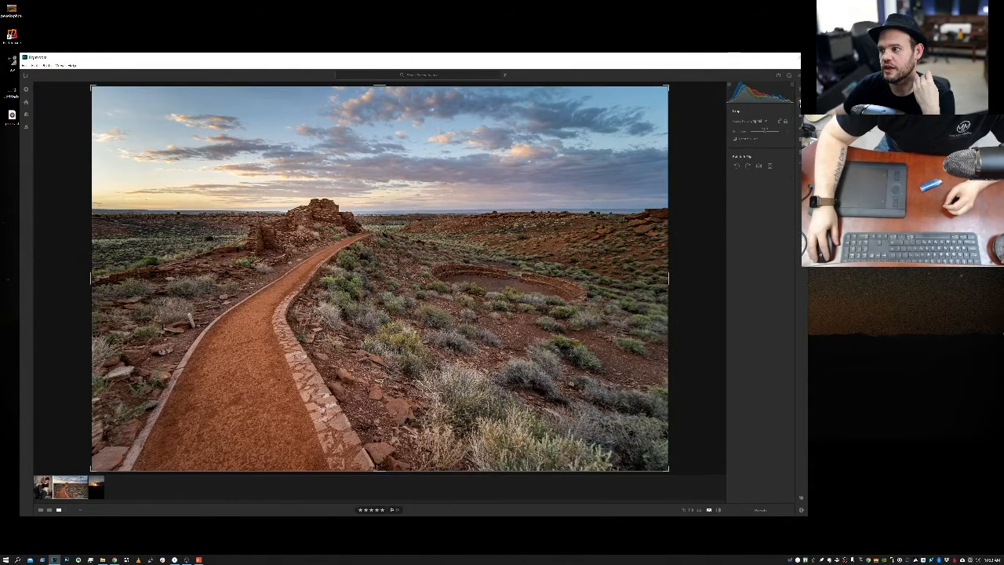
{"action": "left_click_drag", "start_coordinate": [668, 86], "coordinate": [640, 106]}
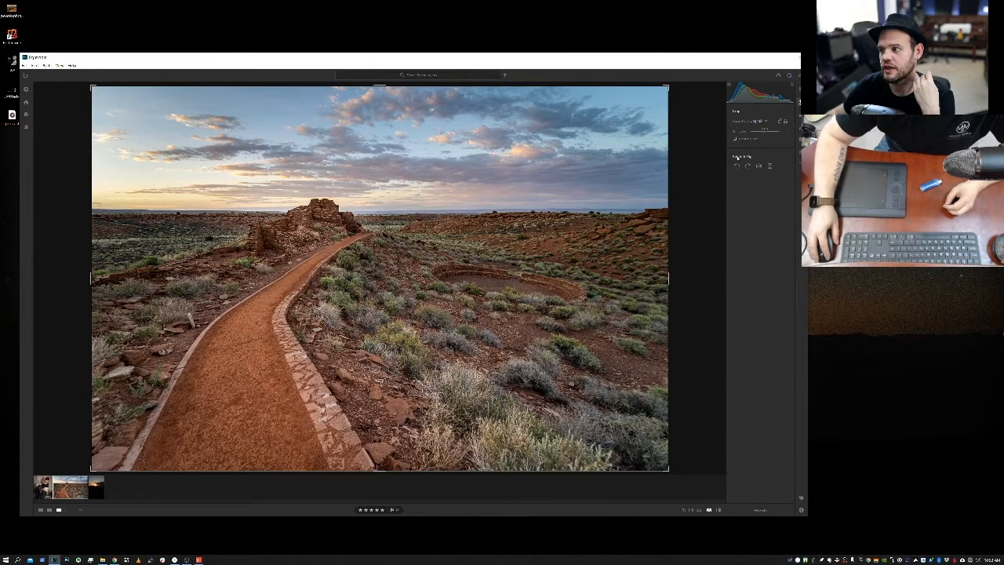
{"action": "left_click", "coordinate": [761, 122]}
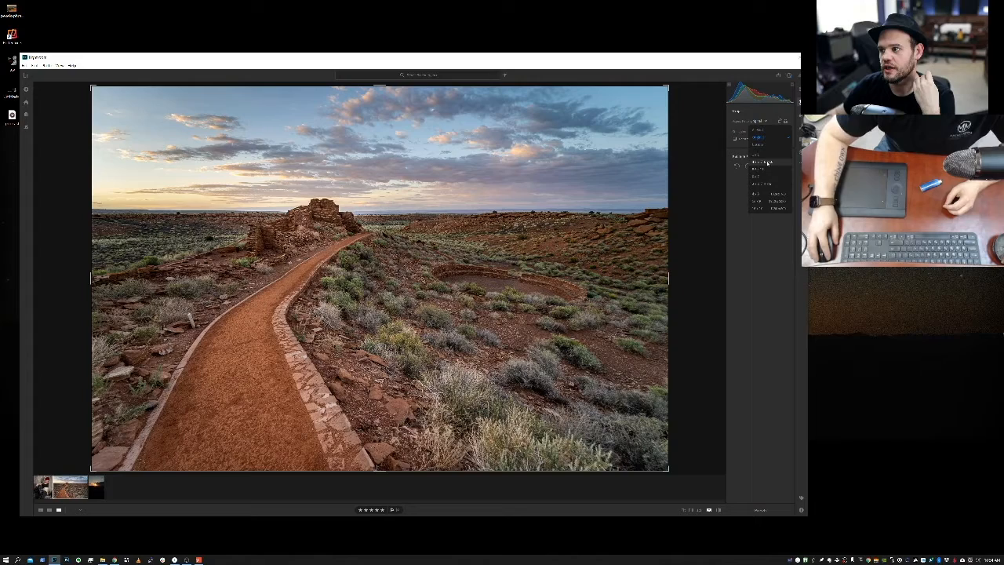
{"action": "left_click", "coordinate": [750, 111]}
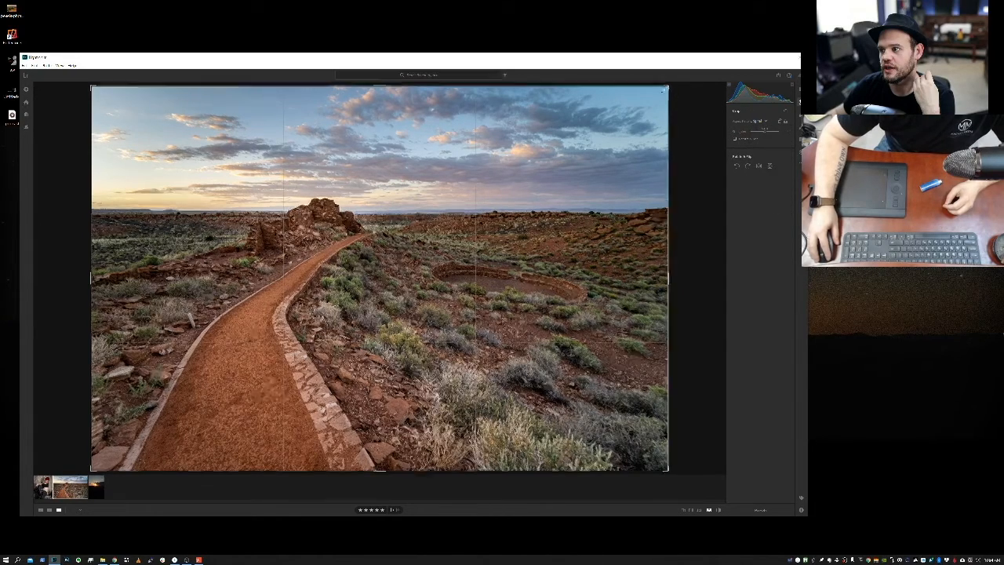
{"action": "left_click_drag", "start_coordinate": [663, 89], "coordinate": [750, 31]}
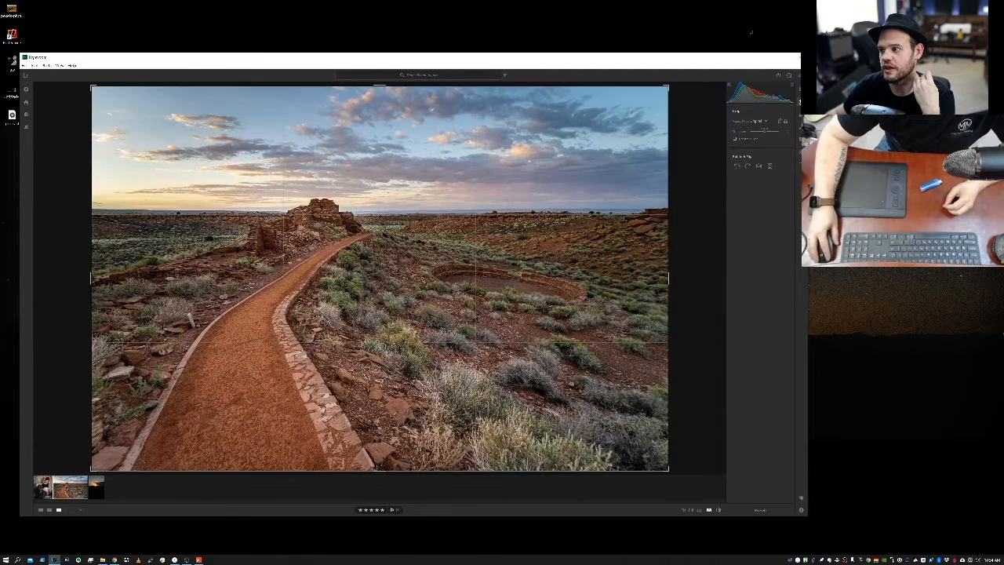
Step: Crop the photo to the 4 x 5 / 8 x 10 aspect ratio, reposition the image within the frame, and apply the crop
{"action": "left_click", "coordinate": [757, 122]}
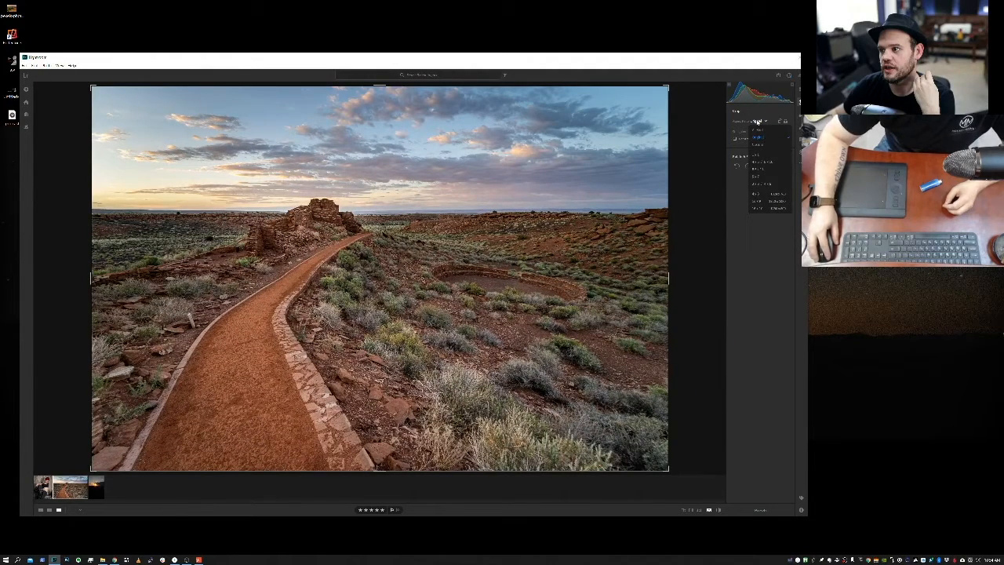
{"action": "left_click", "coordinate": [781, 163]}
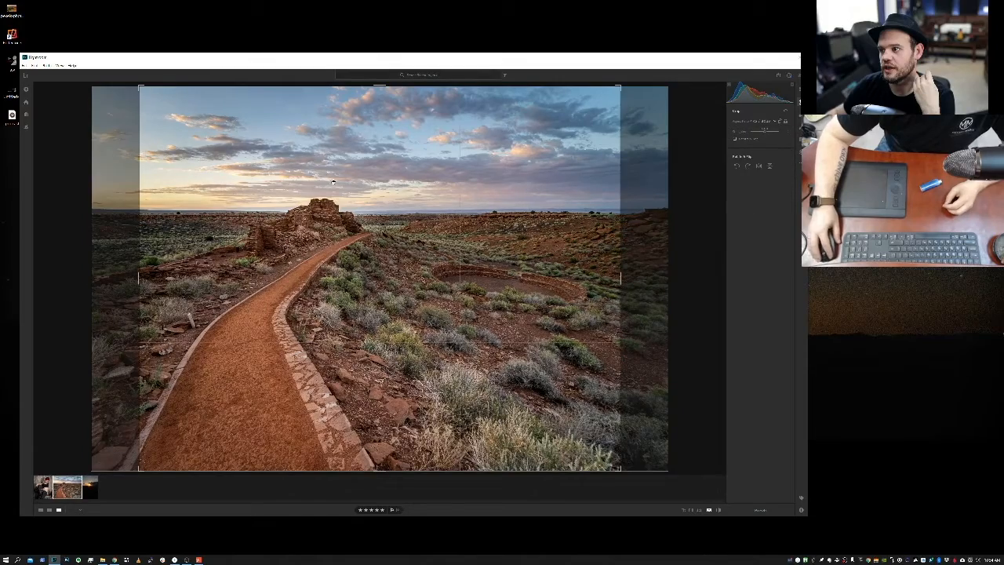
{"action": "left_click_drag", "start_coordinate": [349, 233], "coordinate": [204, 245]}
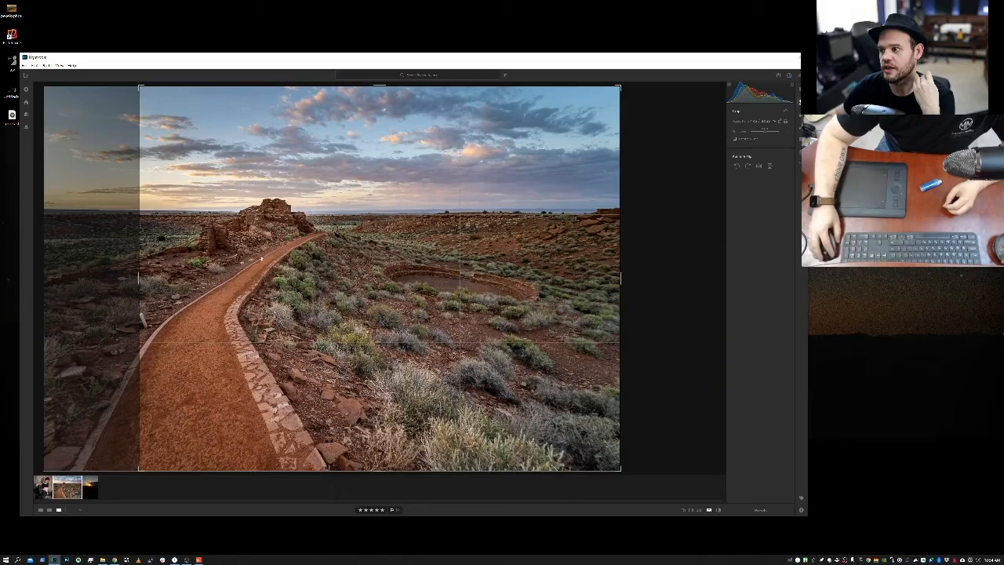
{"action": "left_click_drag", "start_coordinate": [379, 272], "coordinate": [450, 273]}
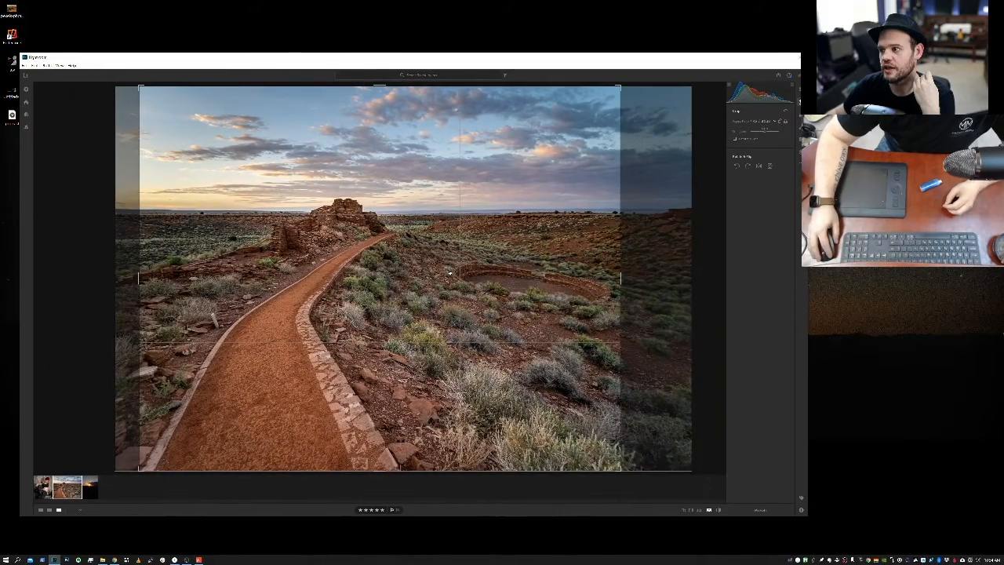
{"action": "key", "text": "Return"}
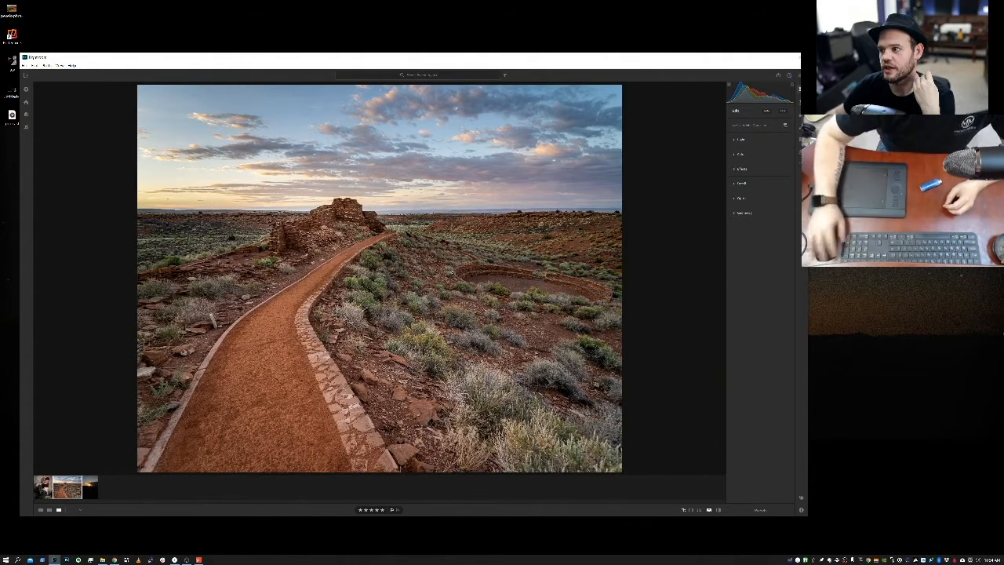
Step: Reopen the crop, shift the image slightly left within the frame, and apply the adjusted crop
{"action": "key", "text": "alt"}
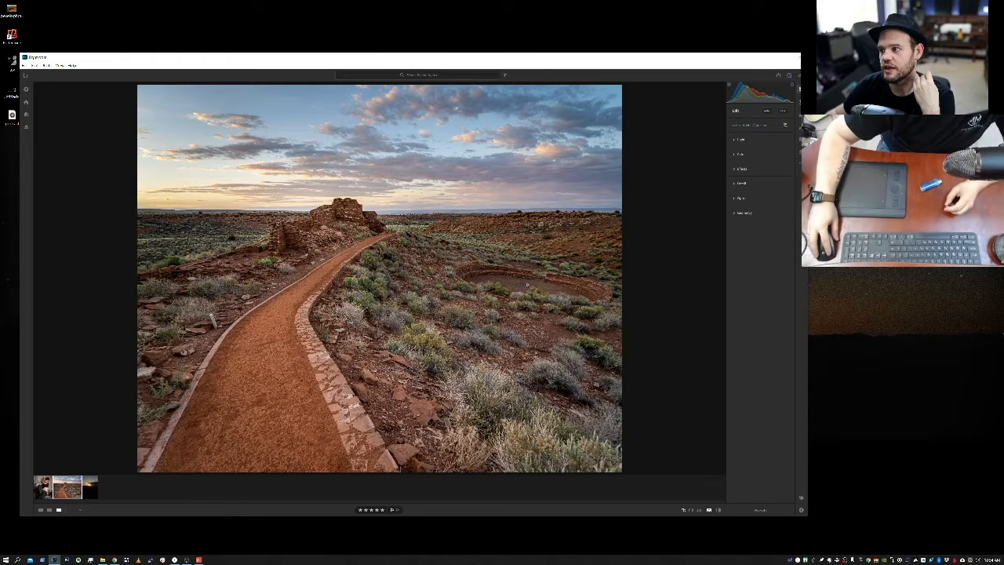
{"action": "key", "text": "c"}
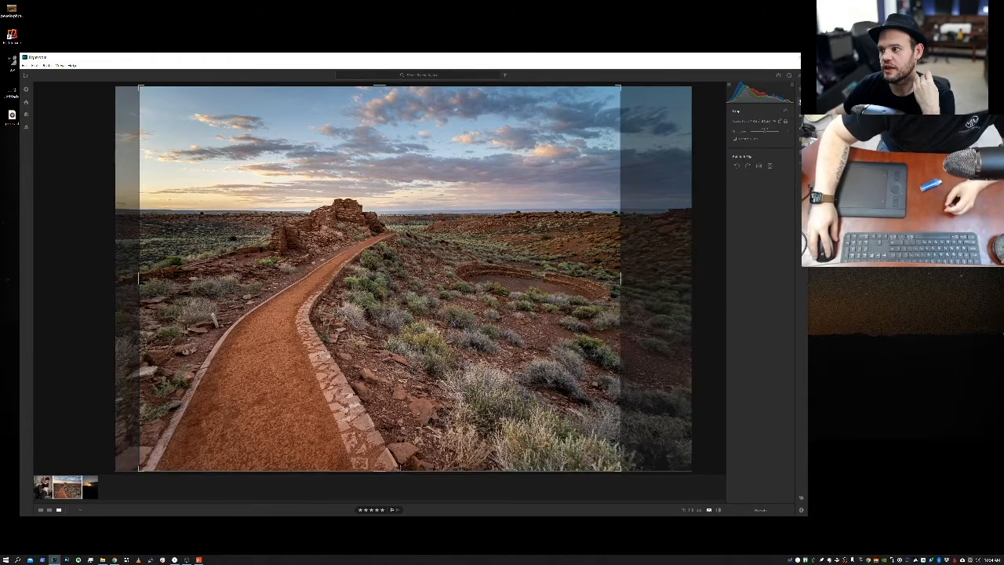
{"action": "left_click_drag", "start_coordinate": [419, 343], "coordinate": [377, 345]}
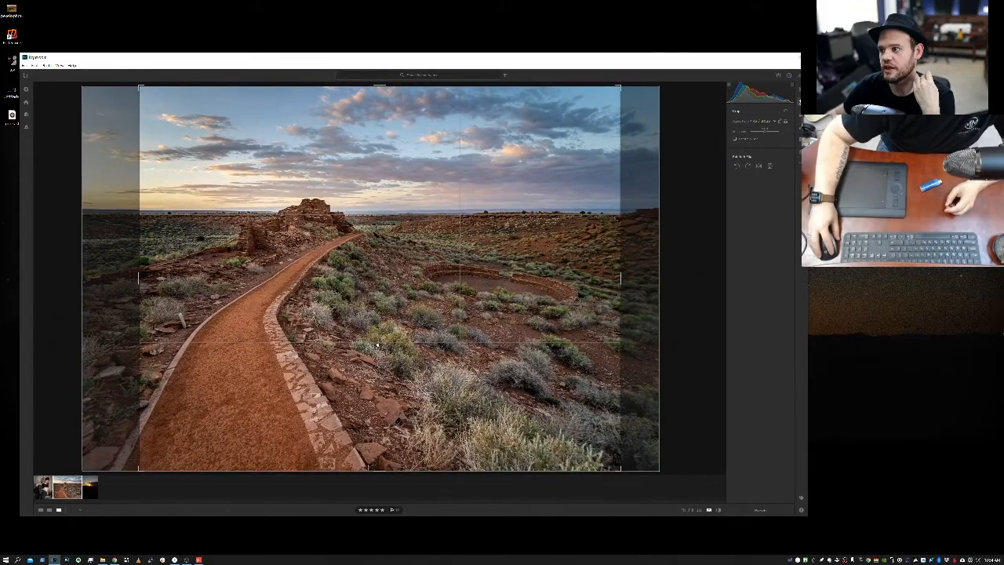
{"action": "key", "text": "Return"}
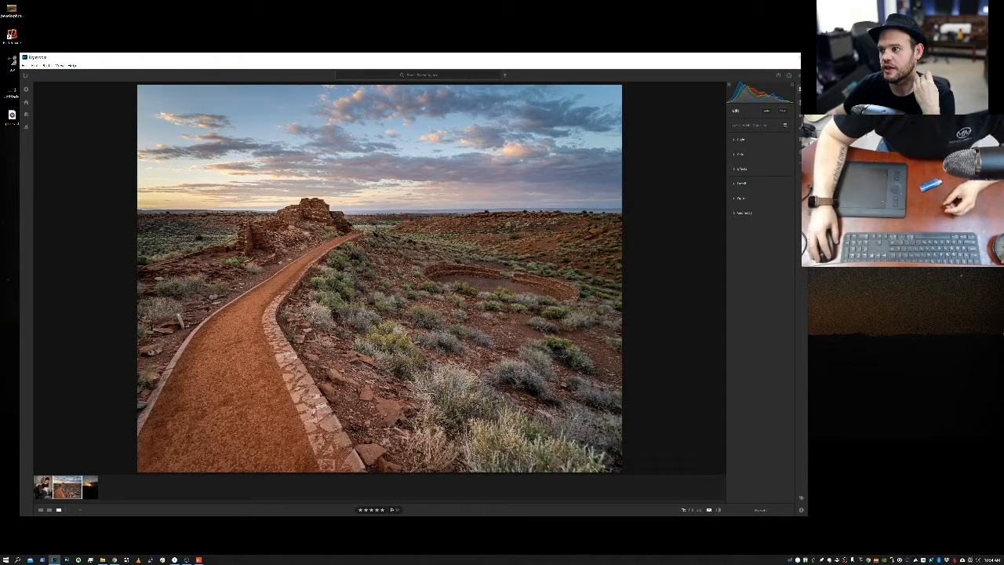
Step: Look through the Healing Brush, Brush, Linear Gradient and Radial Gradient settings, and return to the Edit adjustments
{"action": "key", "text": "h"}
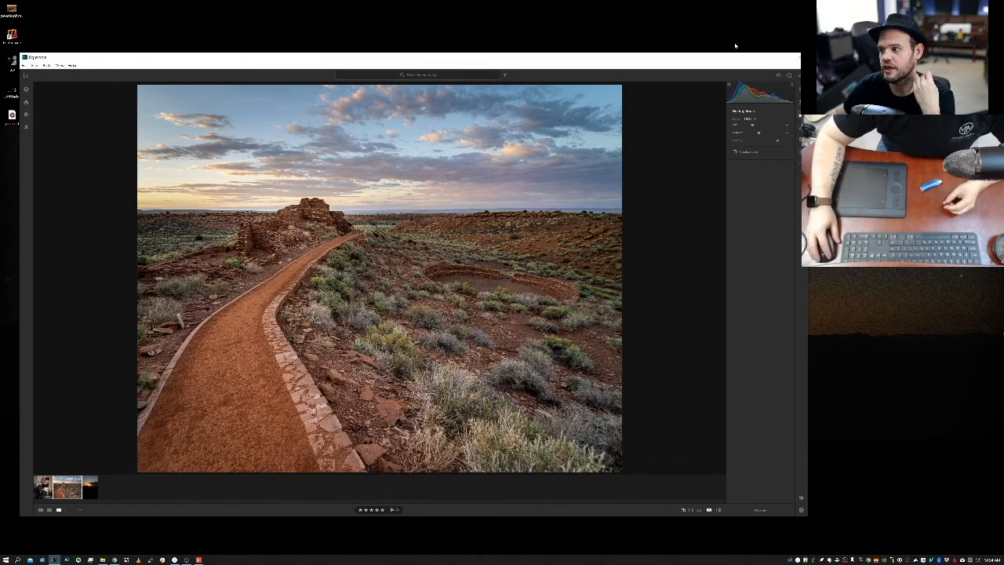
{"action": "left_click", "coordinate": [801, 128]}
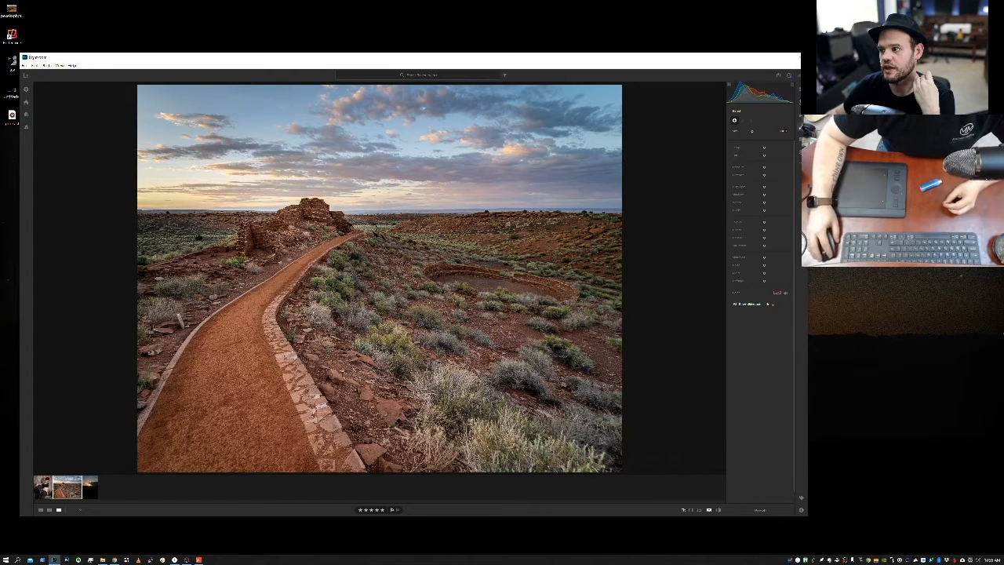
{"action": "left_click", "coordinate": [801, 127]}
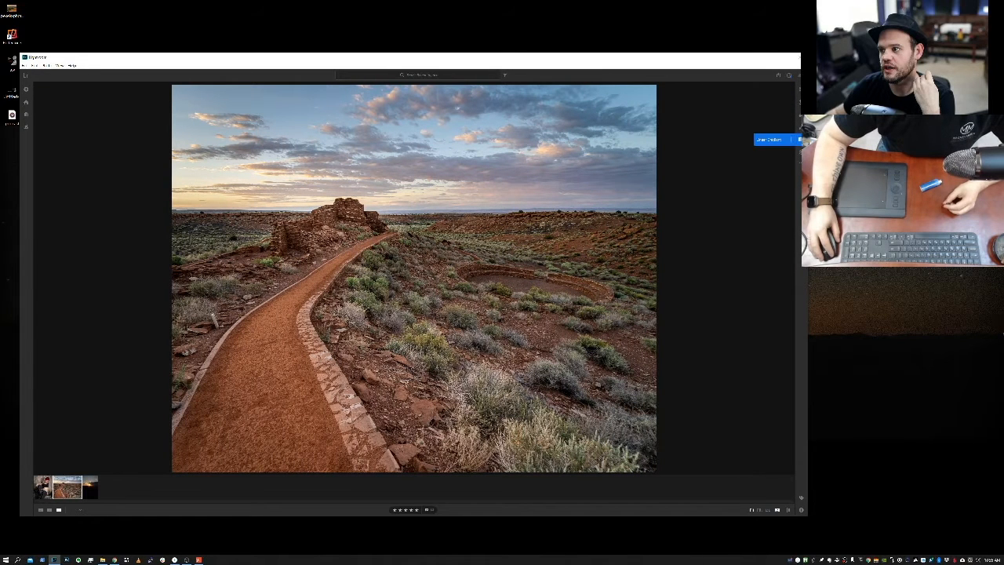
{"action": "left_click", "coordinate": [800, 139]}
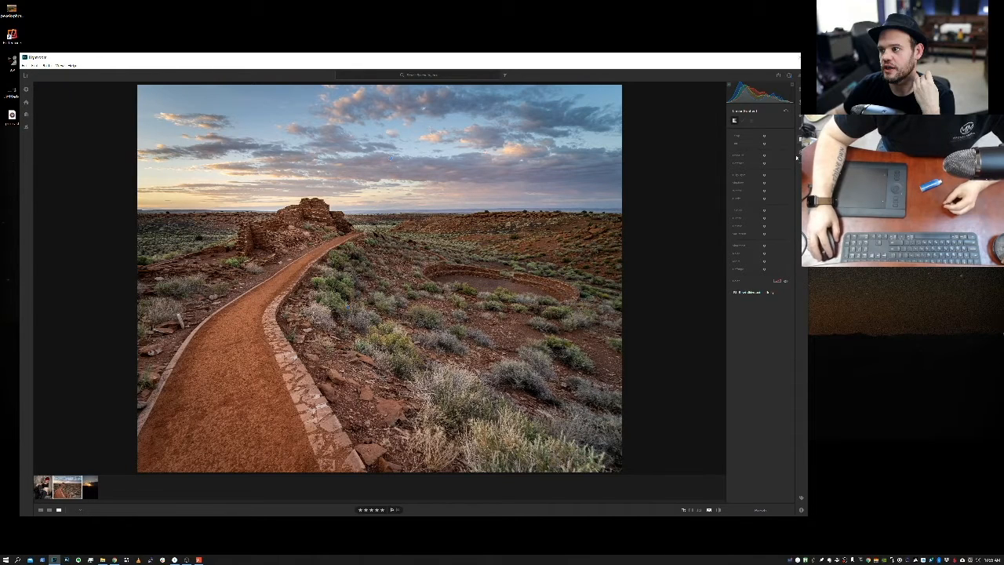
{"action": "key", "text": "shift+m"}
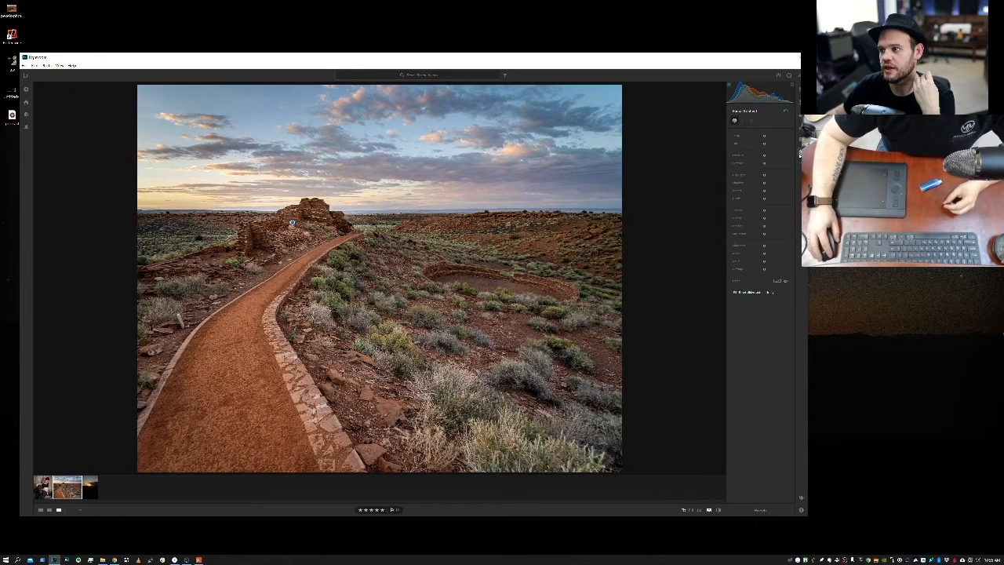
{"action": "mouse_move", "coordinate": [293, 222]}
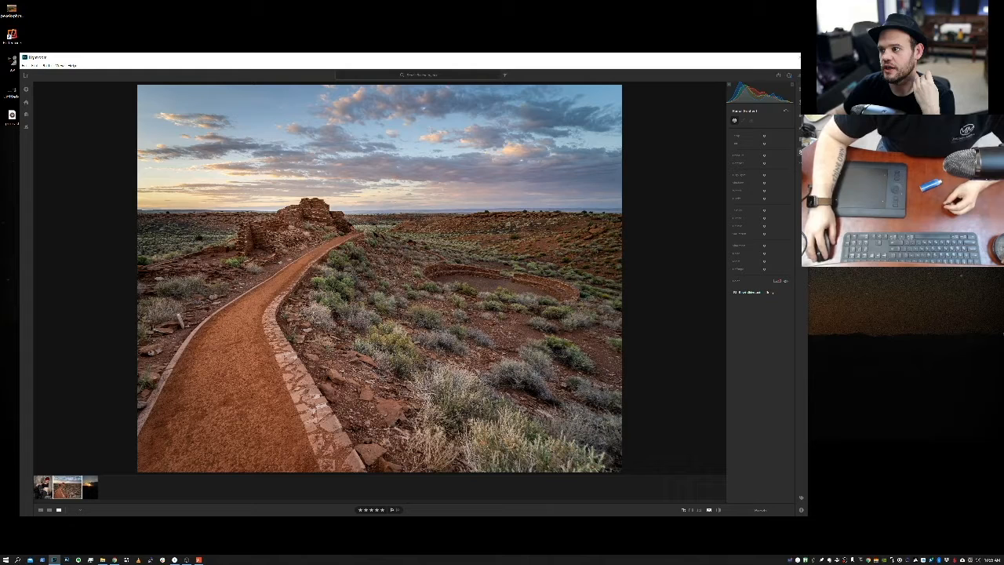
{"action": "left_click", "coordinate": [801, 91]}
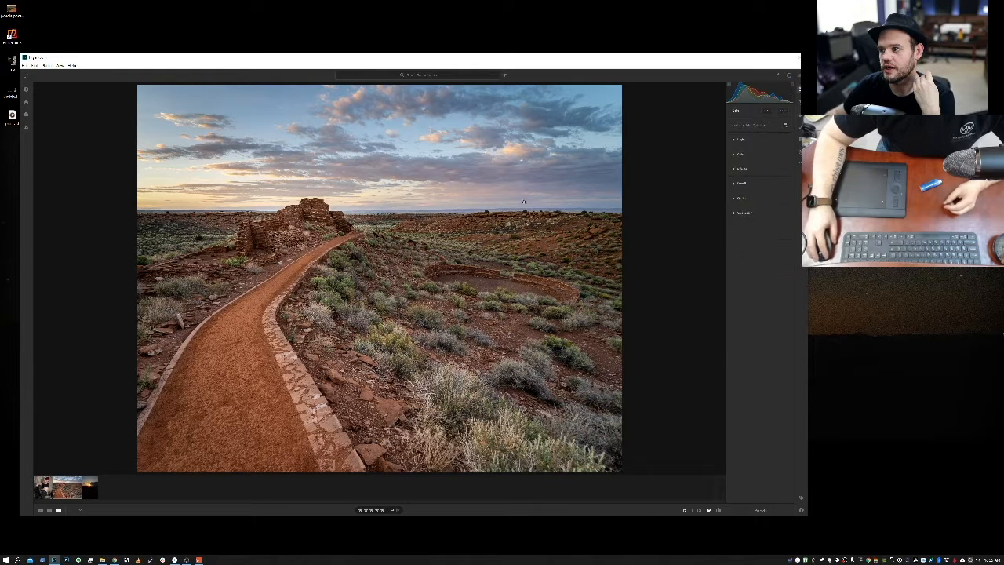
Step: Compare the edited desert path photo with its original and return to the edited version
{"action": "key", "text": "backslash"}
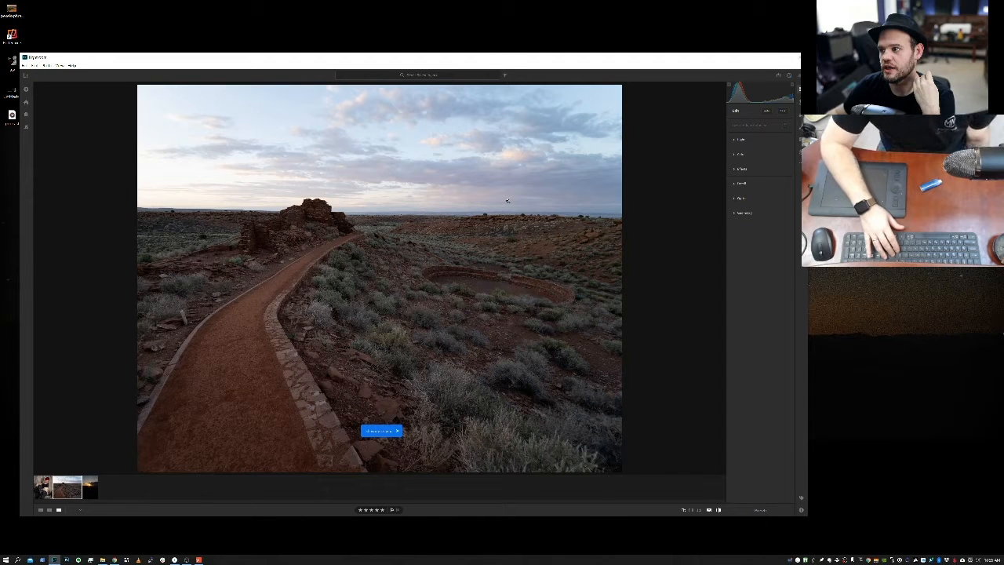
{"action": "key", "text": "backslash"}
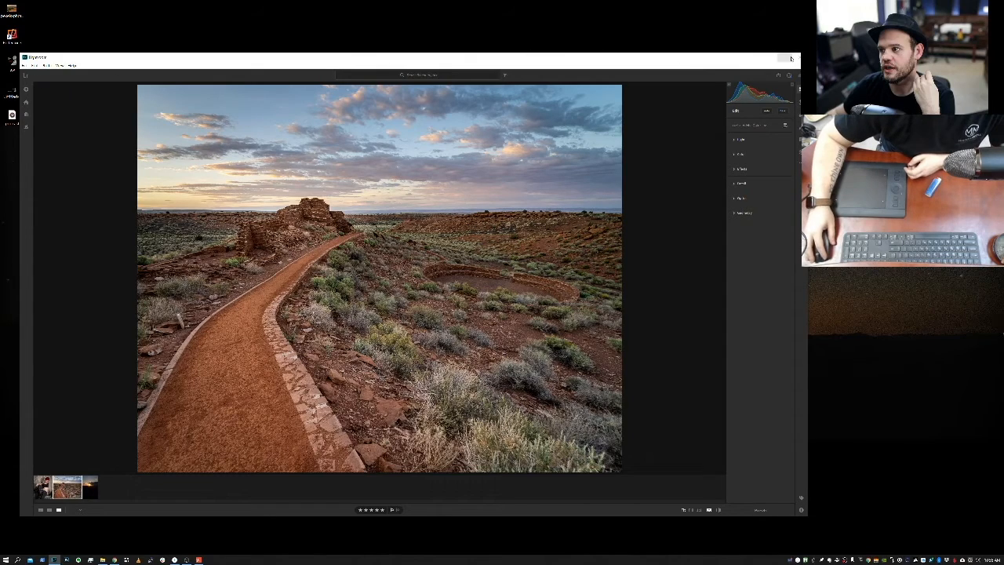
Step: View the photo in a maximized window, restore the window size, and look at the sharing and export options without exporting
{"action": "left_click", "coordinate": [790, 57]}
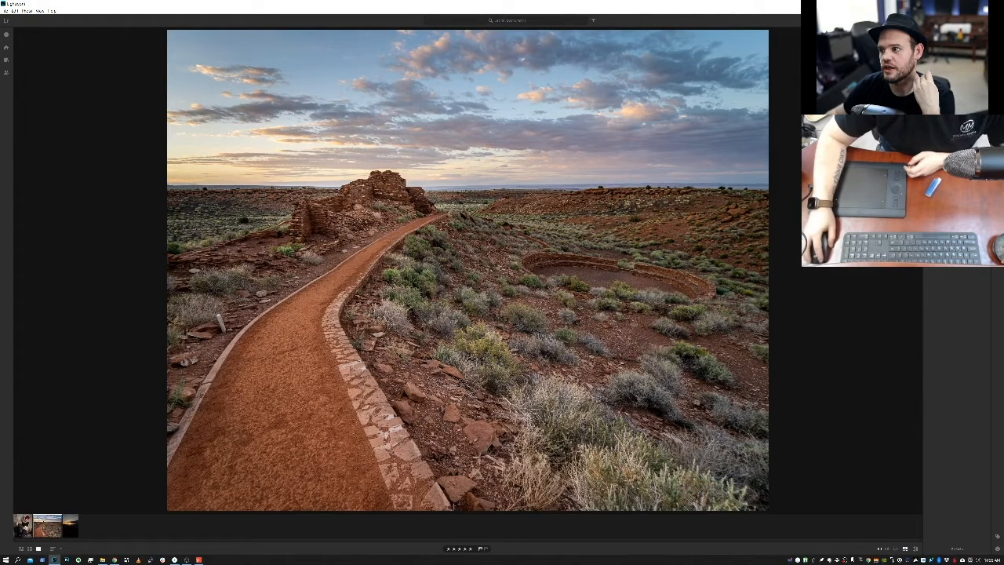
{"action": "left_click", "coordinate": [977, 4]}
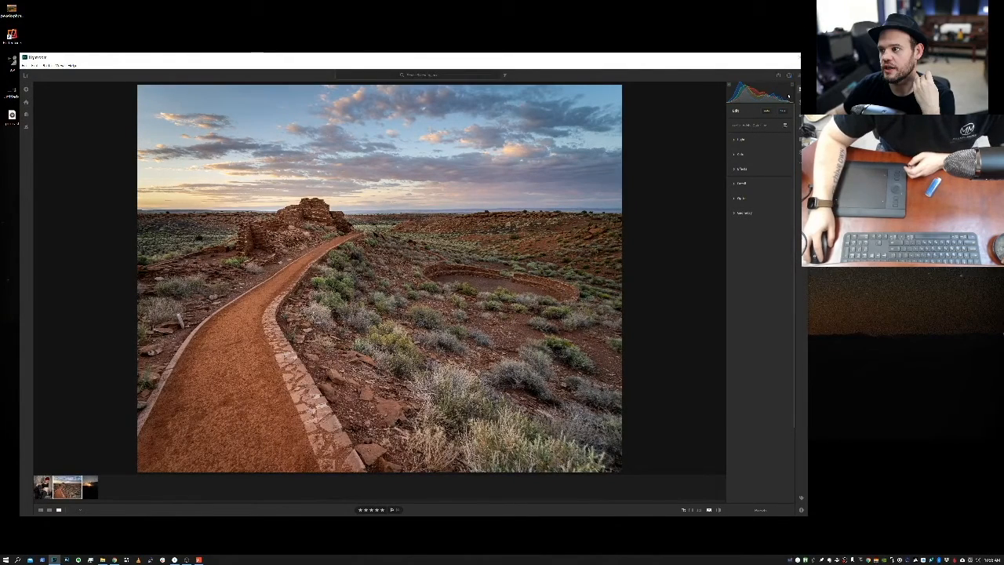
{"action": "left_click", "coordinate": [778, 76]}
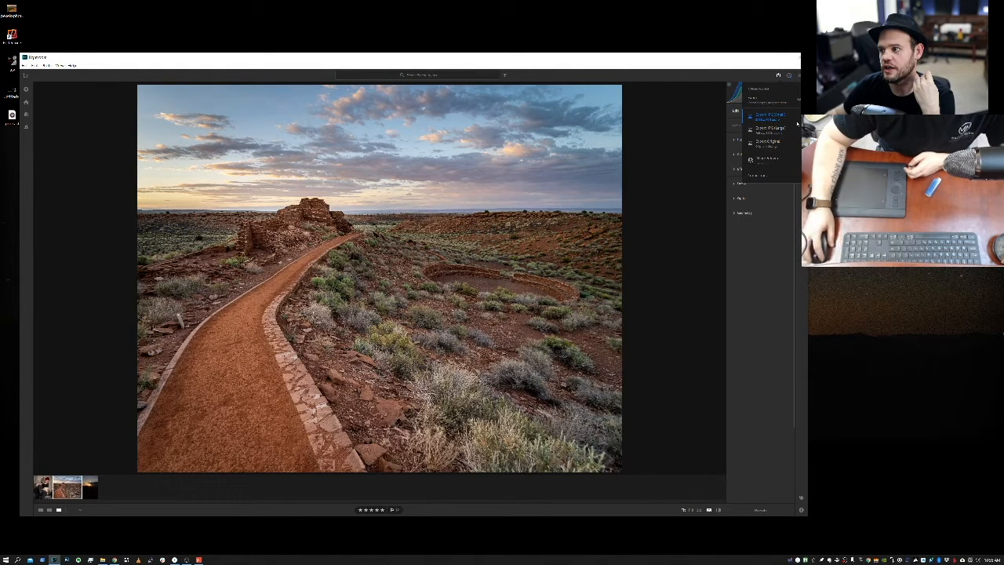
{"action": "left_click", "coordinate": [742, 156]}
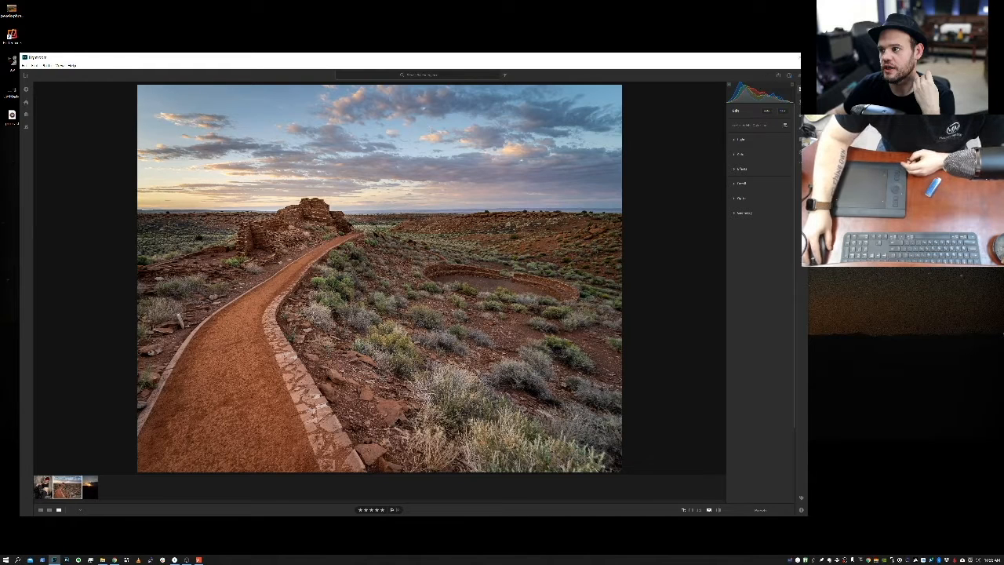
Step: Export the desert path photo as a small JPG to the Desktop folder
{"action": "left_click", "coordinate": [780, 75]}
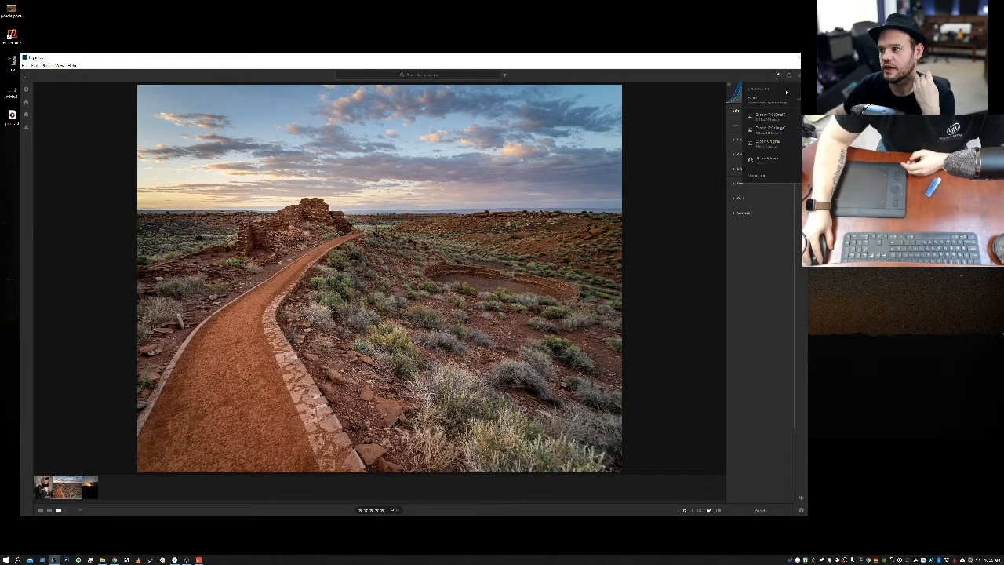
{"action": "left_click", "coordinate": [785, 120]}
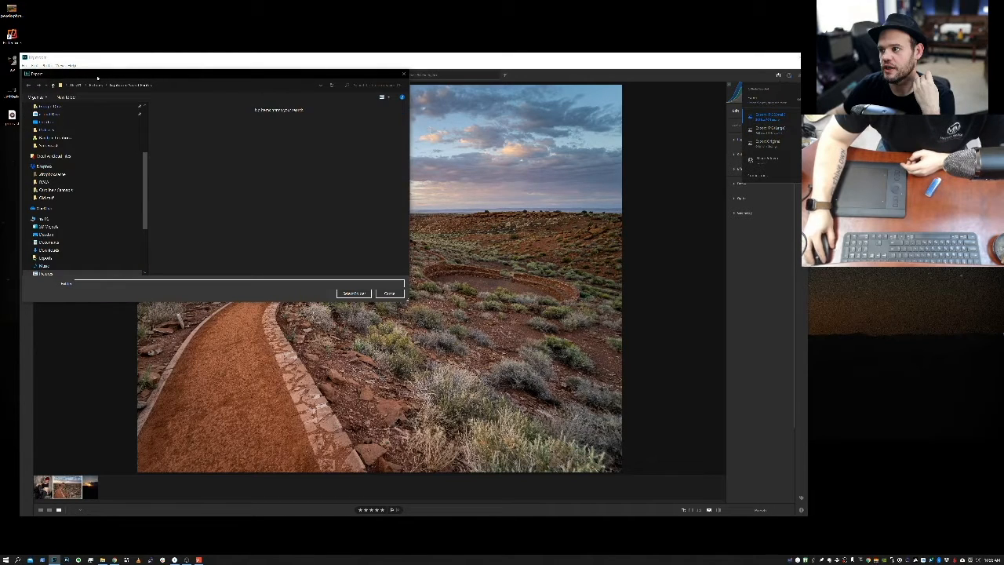
{"action": "left_click_drag", "start_coordinate": [97, 78], "coordinate": [170, 124]}
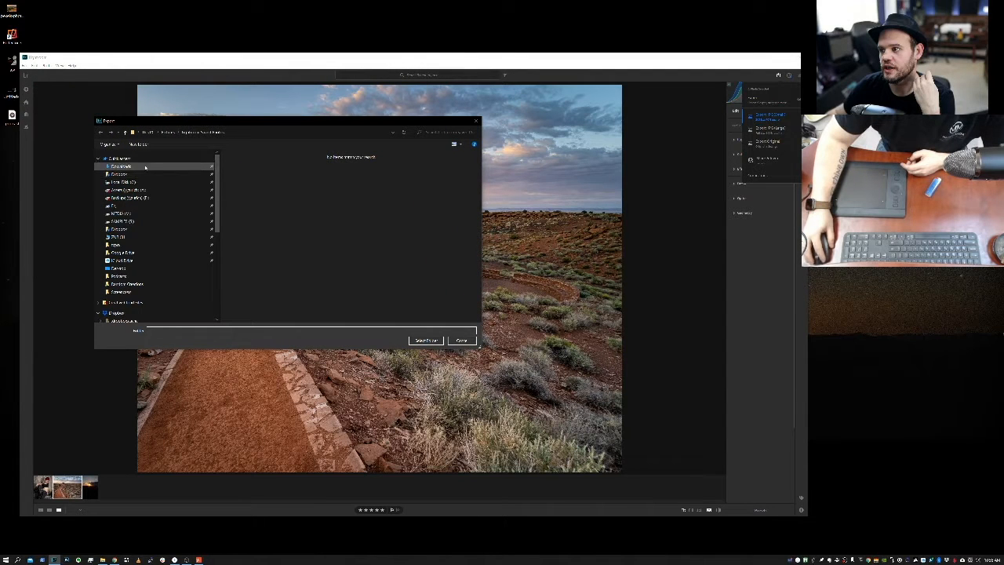
{"action": "left_click", "coordinate": [138, 269]}
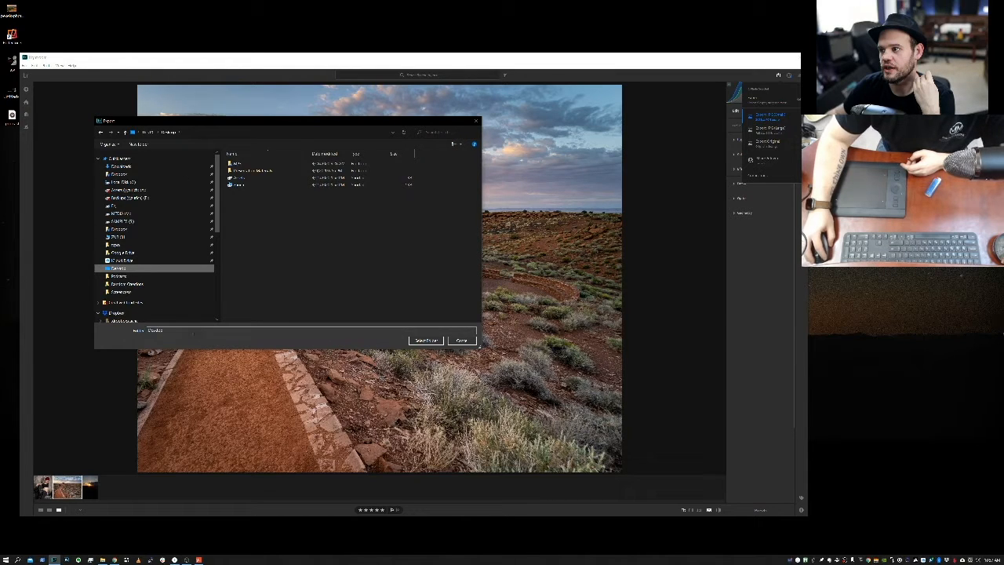
{"action": "left_click", "coordinate": [429, 342]}
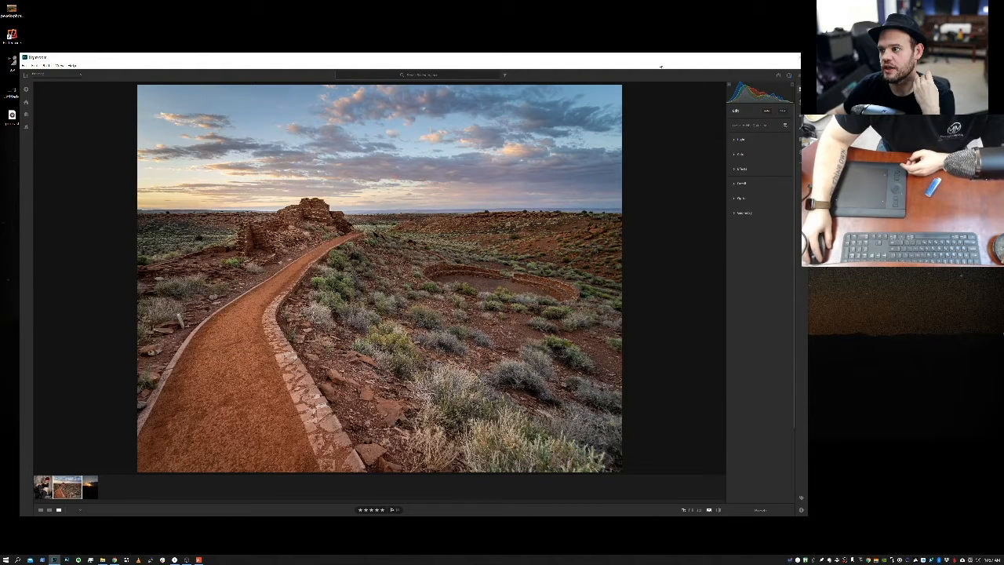
Step: Move the Lightroom window away from the desktop icons, look at the exported photo's file options, and dismiss them
{"action": "left_click_drag", "start_coordinate": [682, 53], "coordinate": [674, 75]}
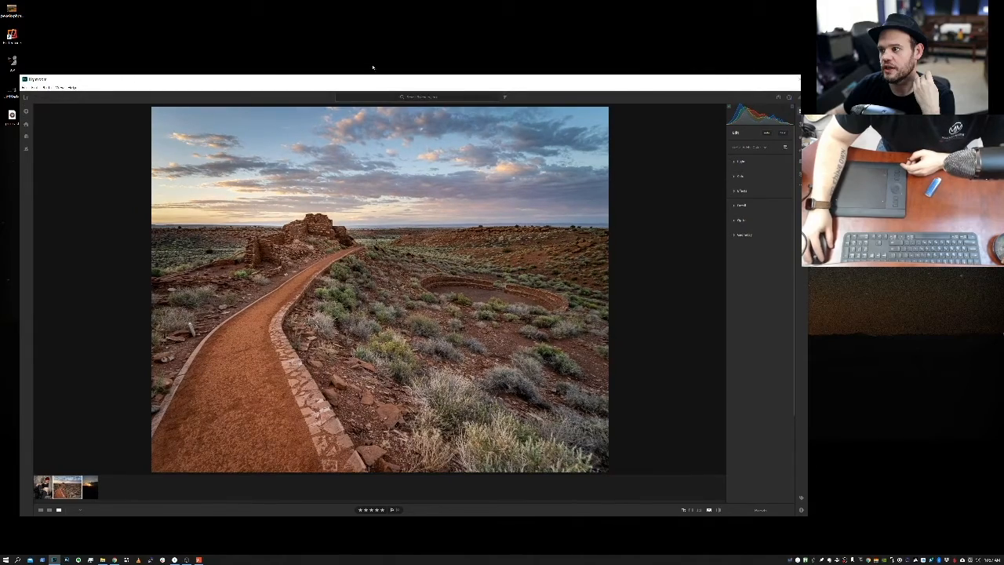
{"action": "left_click_drag", "start_coordinate": [373, 78], "coordinate": [446, 62]}
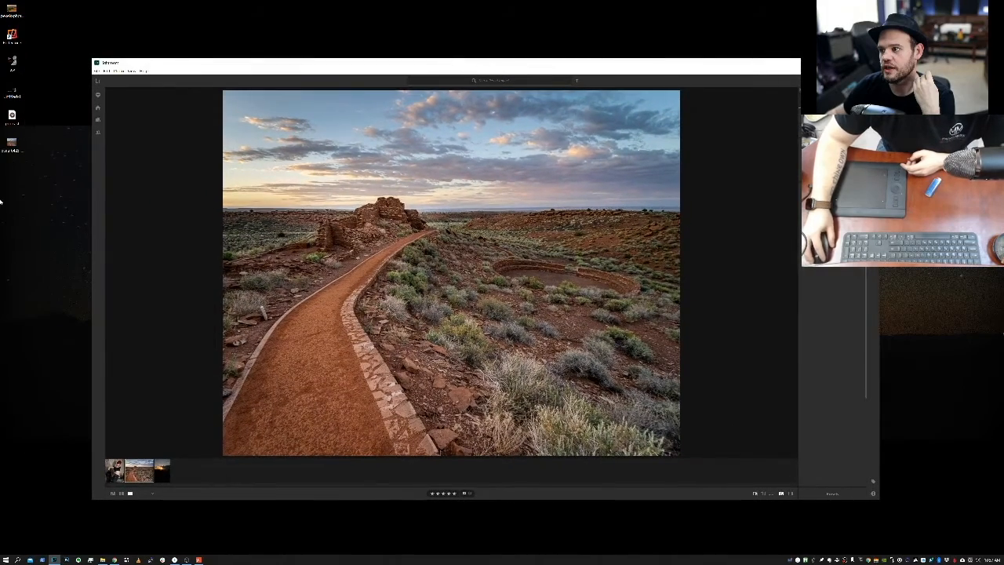
{"action": "left_click", "coordinate": [14, 146]}
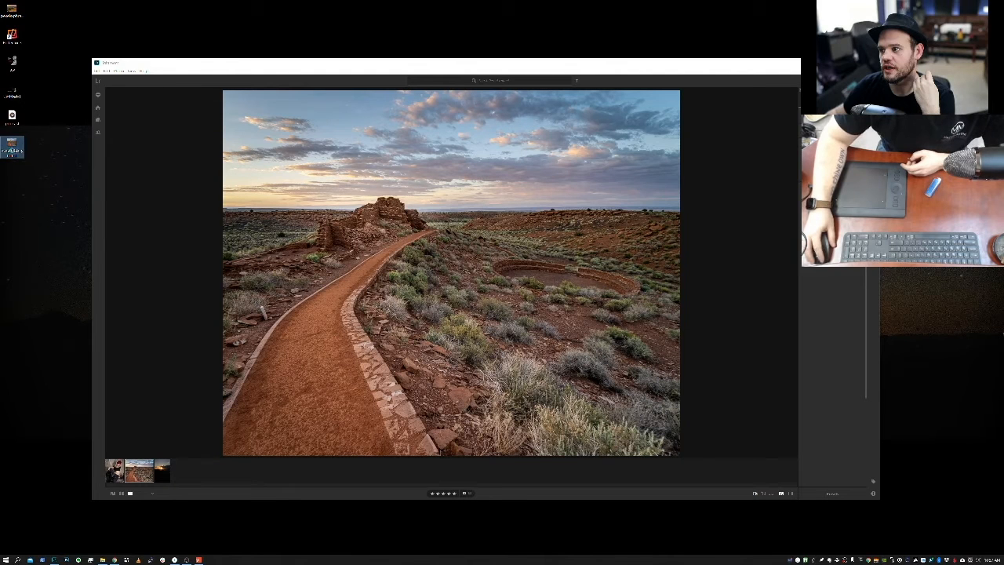
{"action": "right_click", "coordinate": [15, 149]}
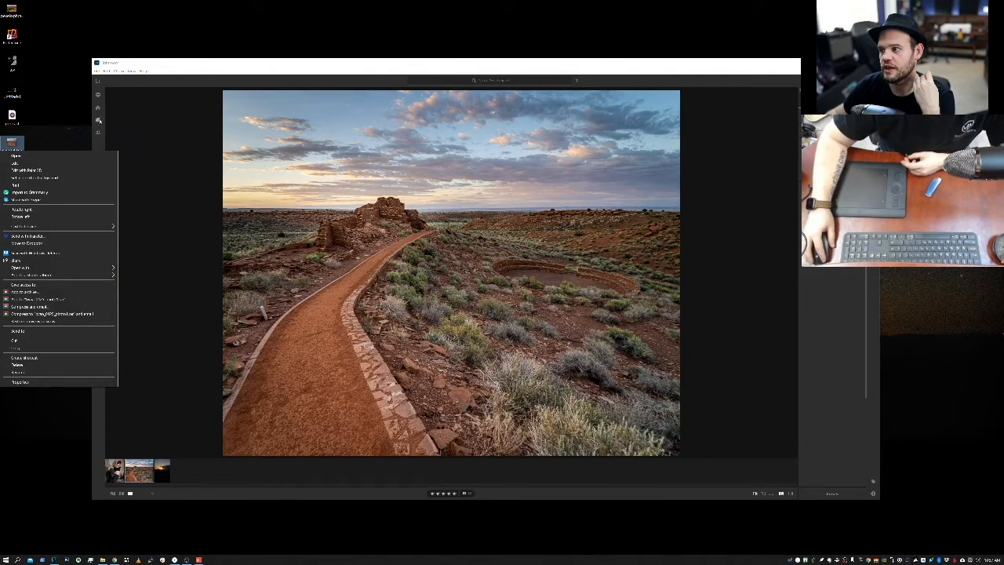
{"action": "left_click", "coordinate": [46, 138]}
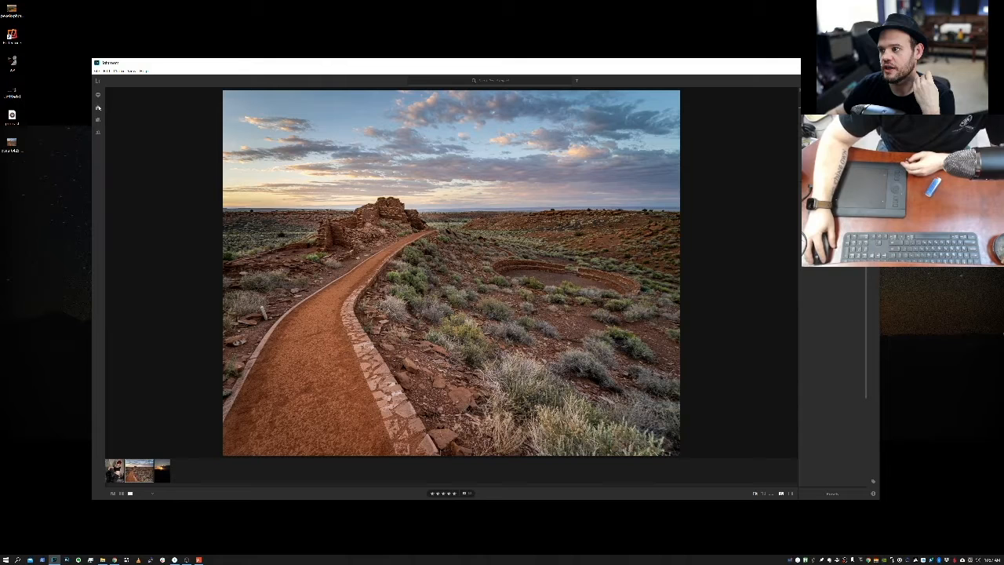
Step: Look at the Home page, return to My Photos, and show the recently added photos as a grid
{"action": "left_click", "coordinate": [99, 112]}
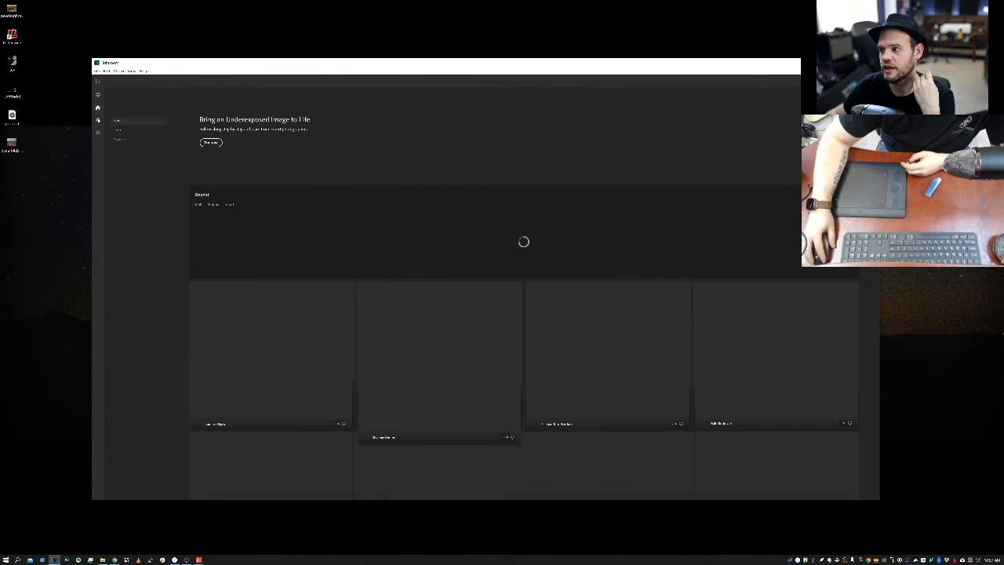
{"action": "left_click", "coordinate": [98, 121]}
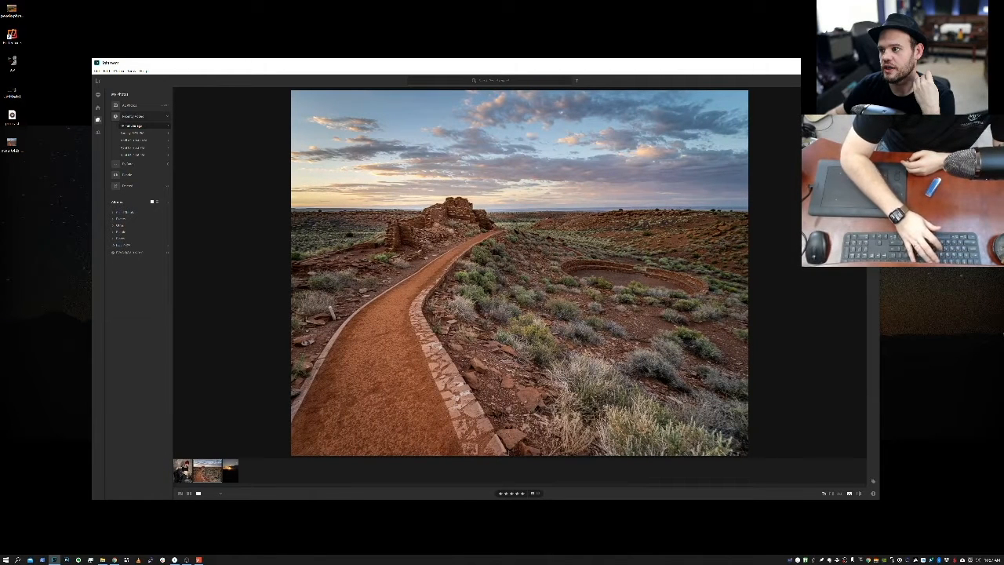
{"action": "key", "text": "g"}
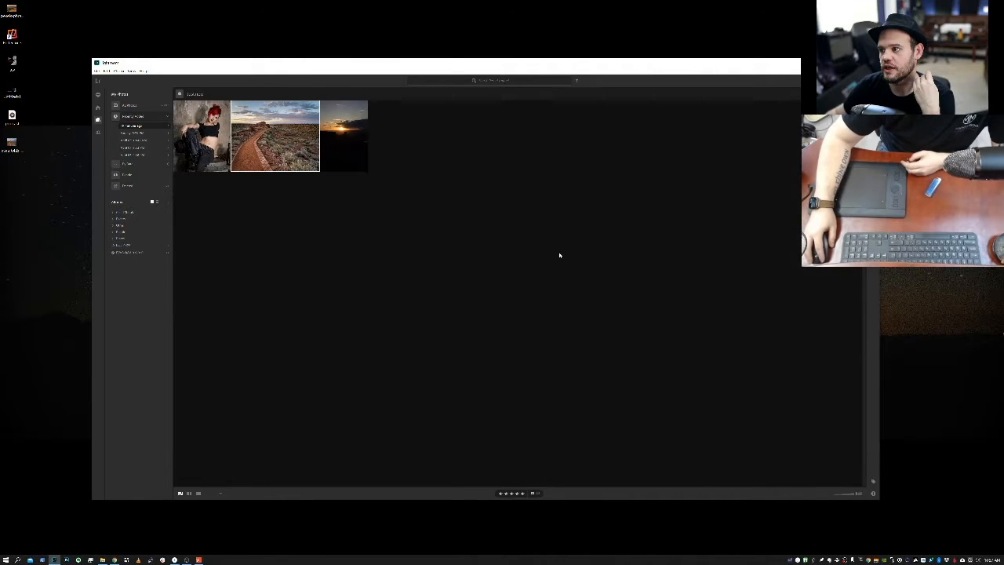
Step: Open the portrait photo and switch back and forth between it and the sunset photo, ending on the sunset
{"action": "double_click", "coordinate": [216, 150]}
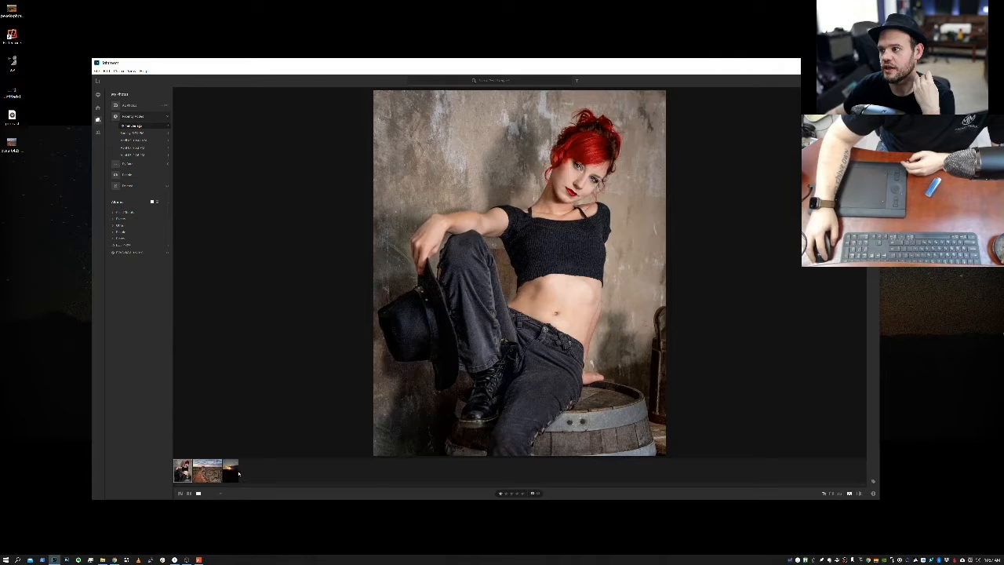
{"action": "left_click", "coordinate": [231, 471]}
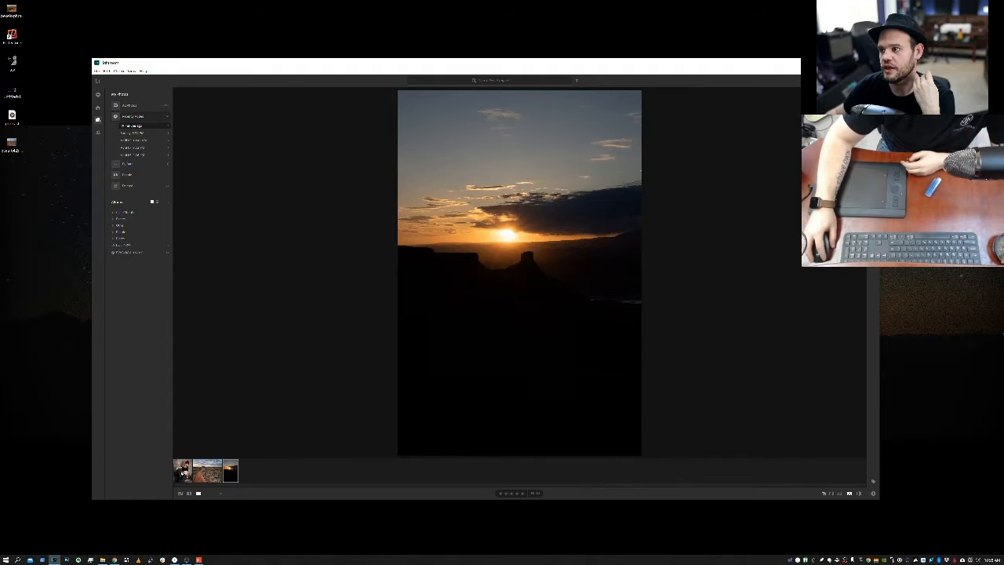
{"action": "left_click", "coordinate": [187, 471]}
{"action": "left_click", "coordinate": [231, 471]}
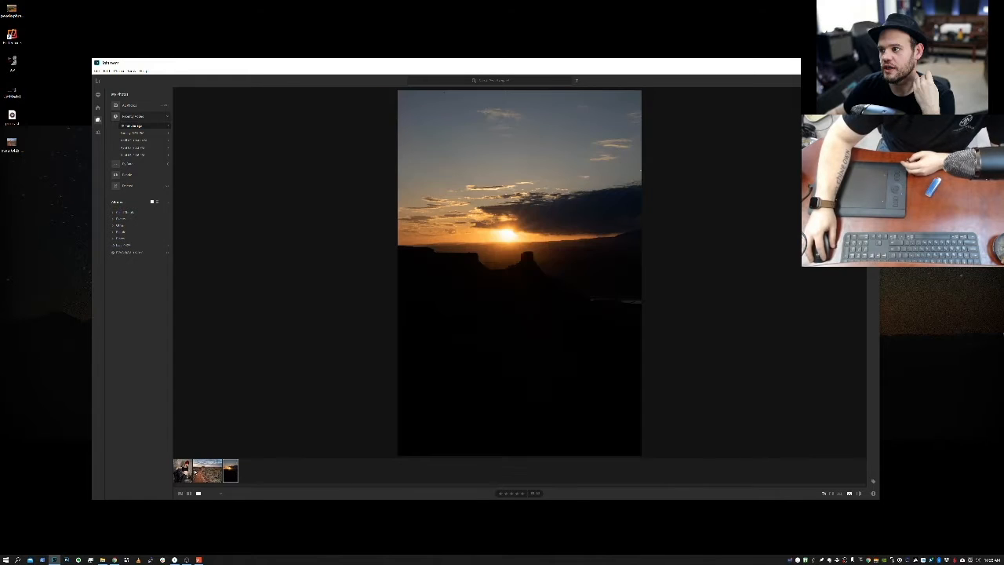
{"action": "left_click", "coordinate": [187, 471]}
{"action": "left_click", "coordinate": [230, 474]}
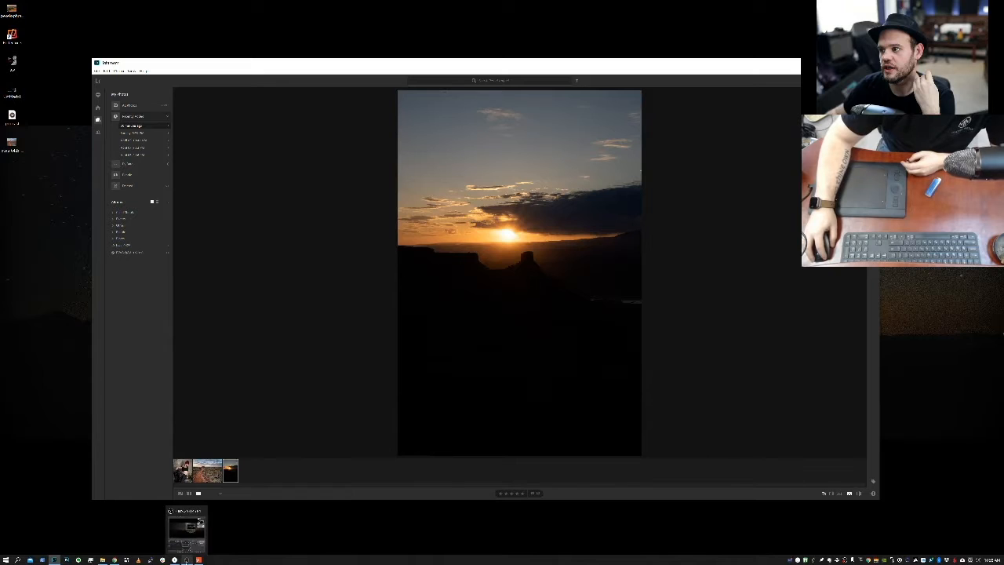
Step: Switch to OBS, move the webcam overlay up into the corner of the scene, and remove the fourth source
{"action": "left_click", "coordinate": [186, 559]}
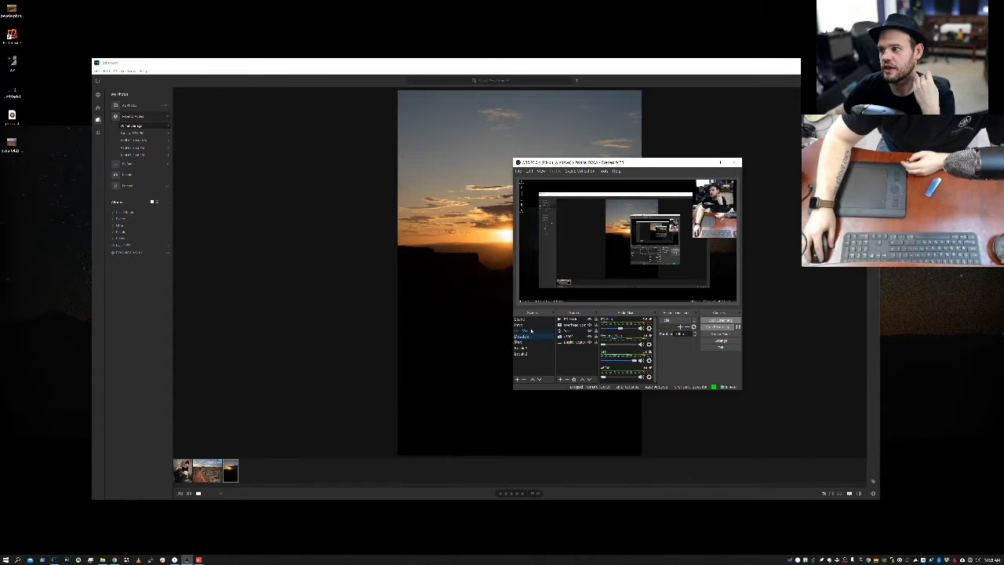
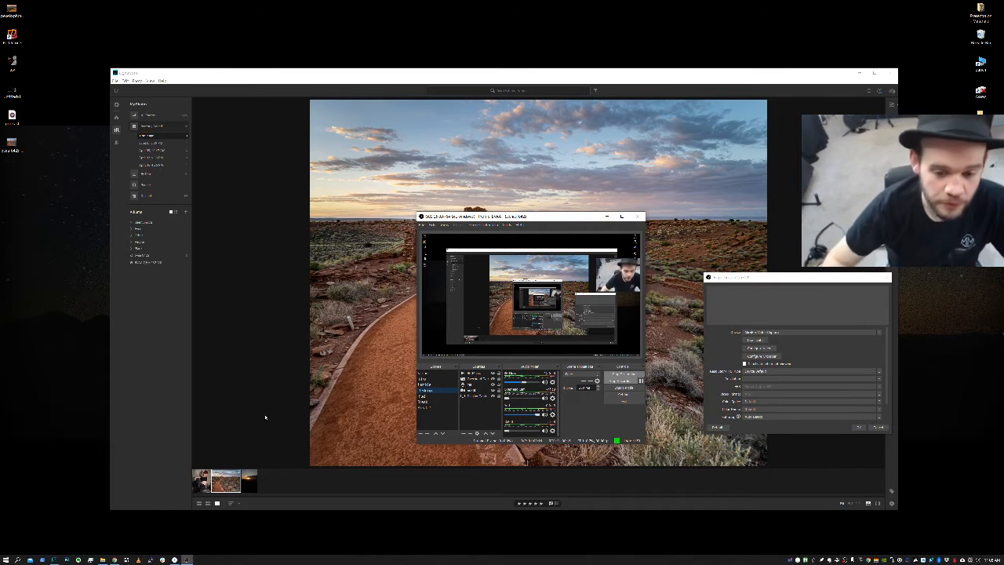
{"action": "left_click_drag", "start_coordinate": [605, 277], "coordinate": [605, 251]}
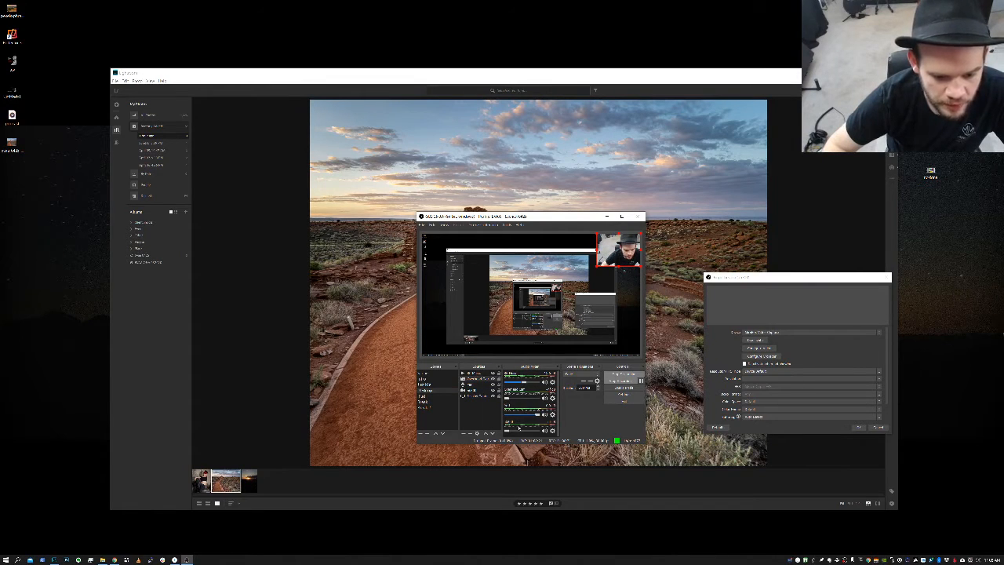
{"action": "left_click", "coordinate": [481, 386]}
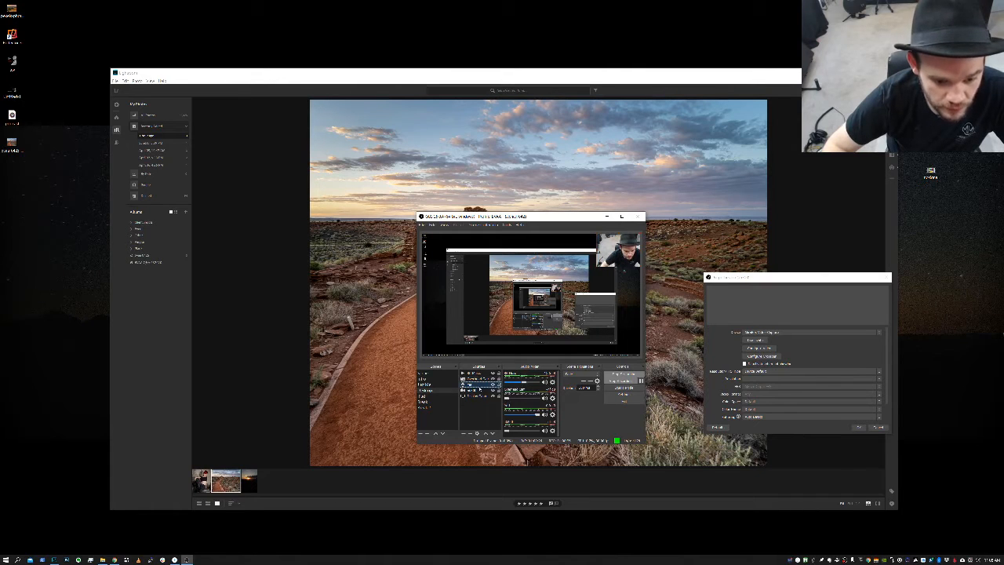
{"action": "left_click", "coordinate": [477, 391]}
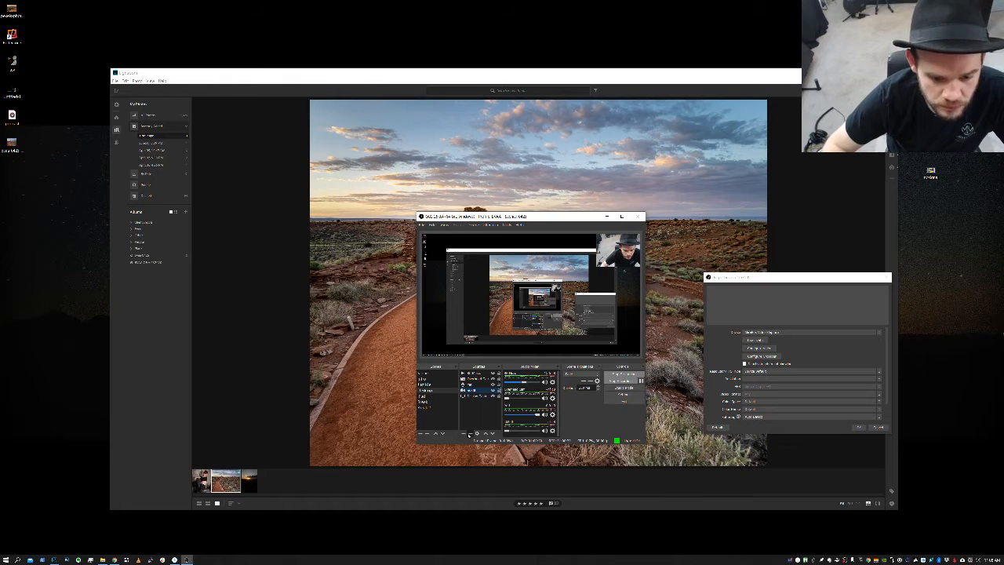
{"action": "left_click", "coordinate": [469, 433]}
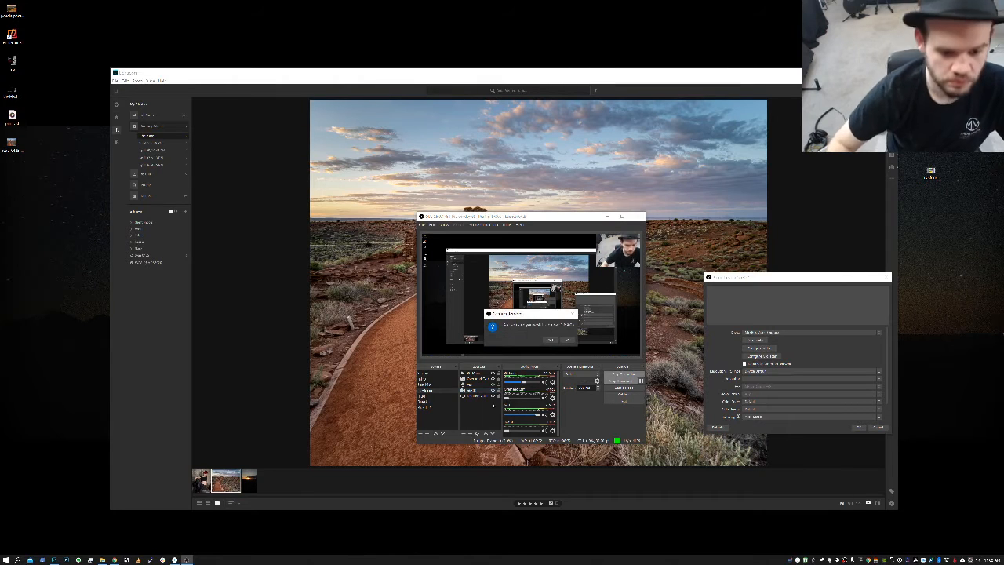
{"action": "left_click", "coordinate": [550, 340]}
Step: Cancel the source properties window, minimize OBS, and move the Lightroom window back up so the whole photo shows
{"action": "left_click", "coordinate": [704, 255]}
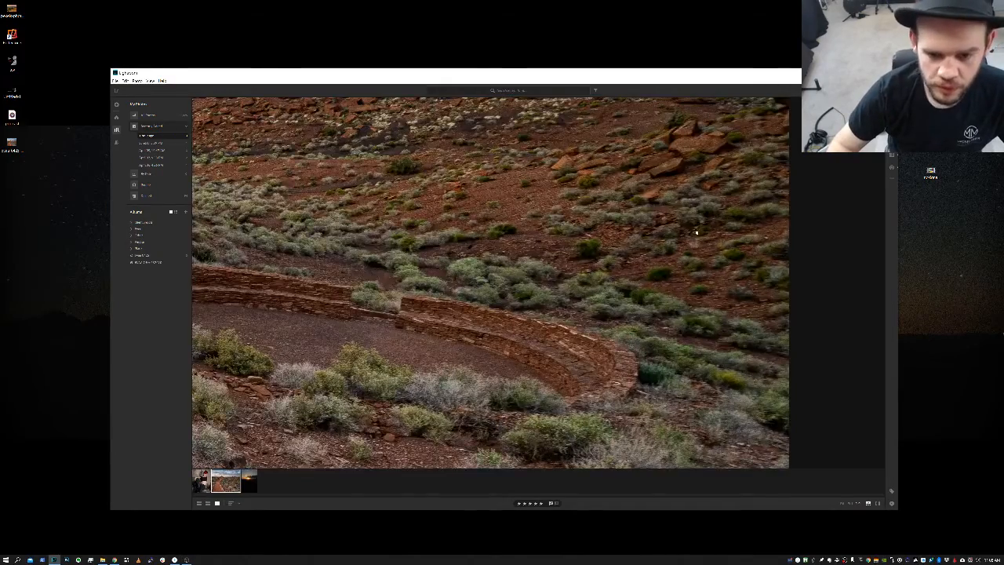
{"action": "left_click", "coordinate": [695, 231]}
{"action": "left_click_drag", "start_coordinate": [775, 74], "coordinate": [757, 340]}
{"action": "left_click", "coordinate": [595, 212]}
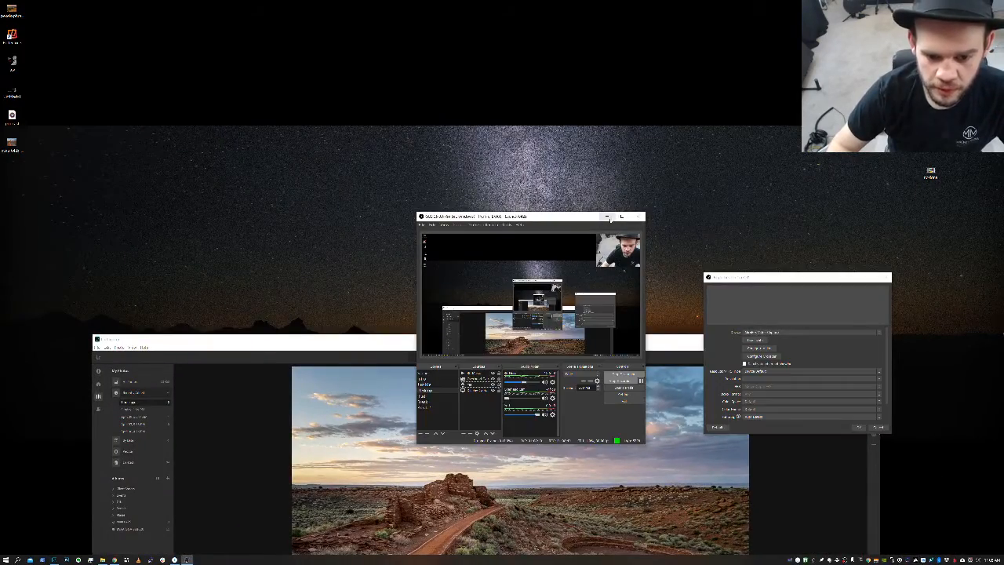
{"action": "left_click", "coordinate": [877, 427]}
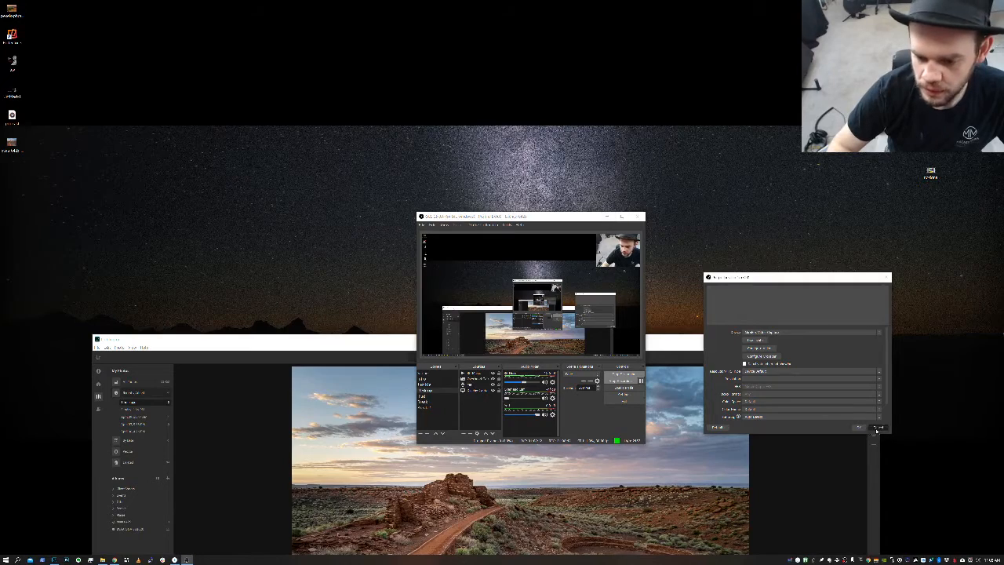
{"action": "left_click", "coordinate": [607, 215]}
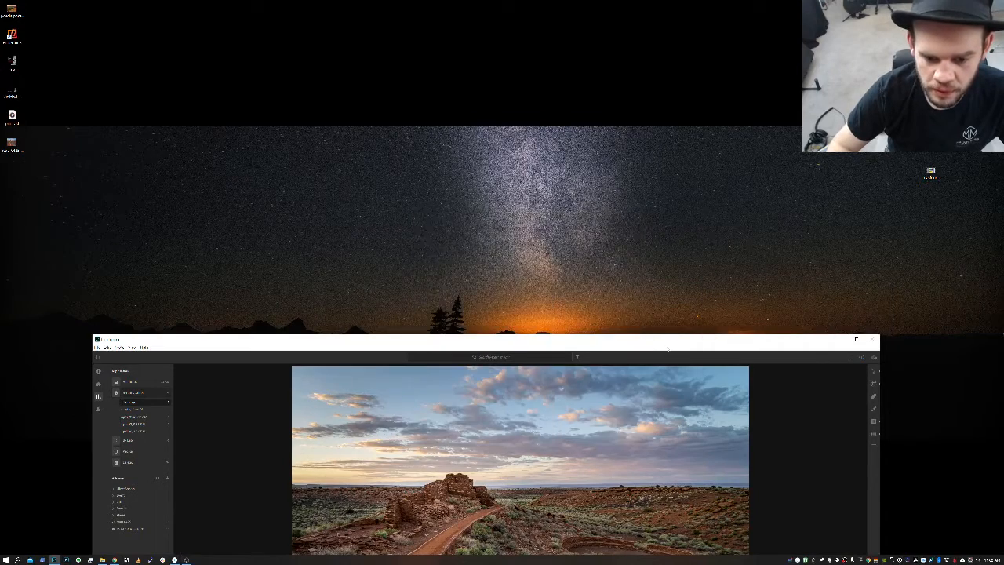
{"action": "left_click_drag", "start_coordinate": [666, 340], "coordinate": [687, 28]}
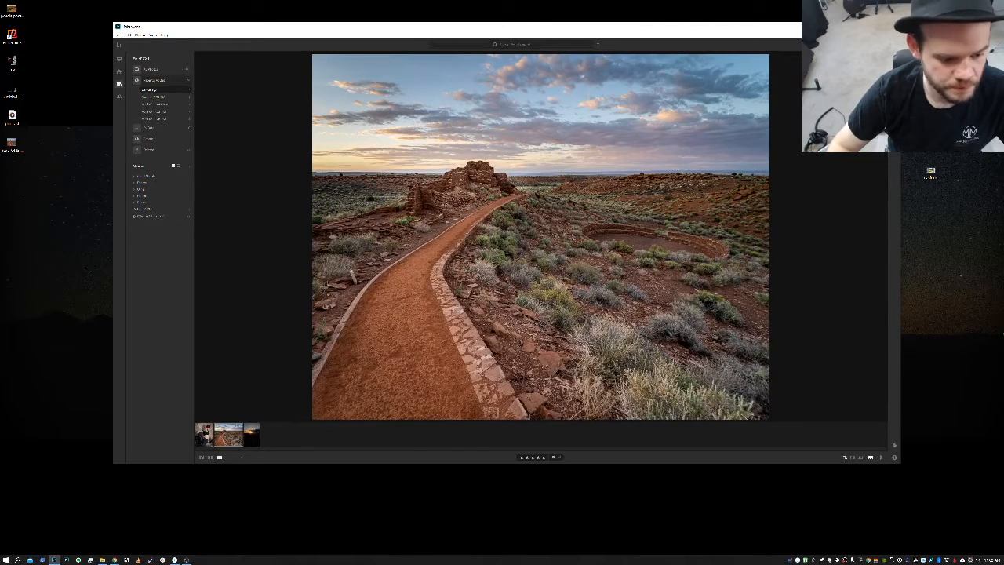
Step: Maximize Lightroom, open the sunset photo from the photo grid, and display its Edit adjustments
{"action": "left_click", "coordinate": [883, 27]}
{"action": "key", "text": "g"}
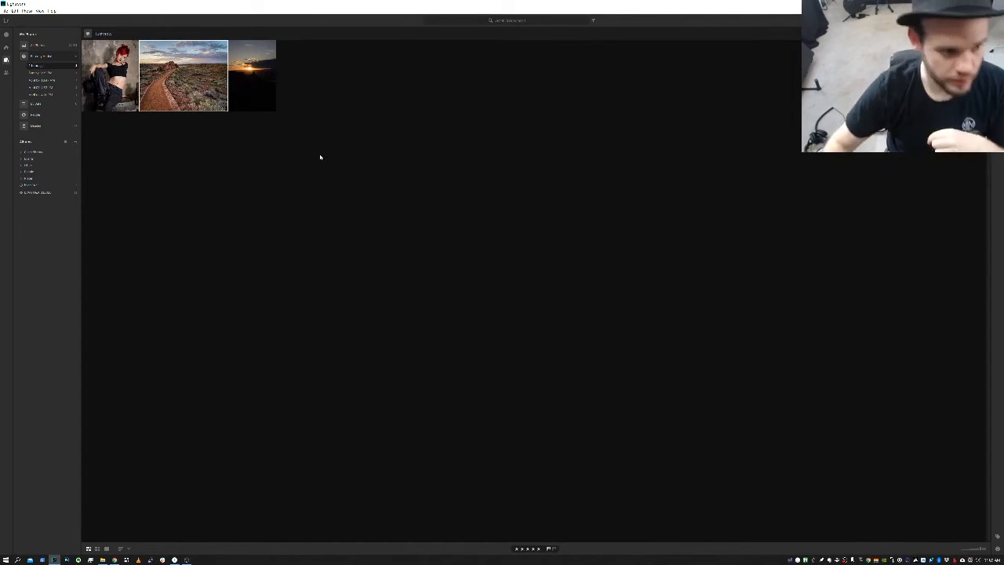
{"action": "double_click", "coordinate": [261, 100]}
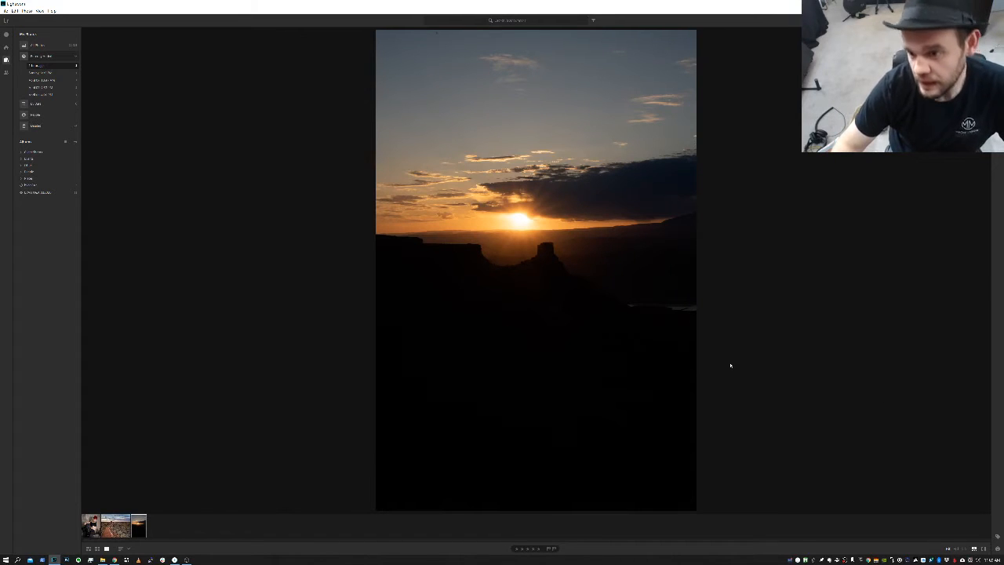
{"action": "key", "text": "e"}
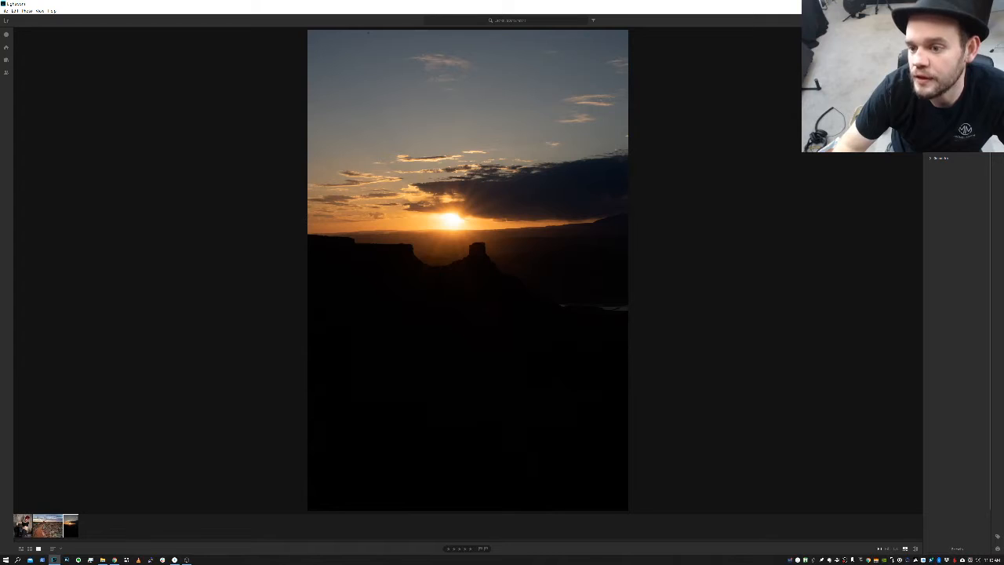
Step: Show the clipping overlay on the sunset photo and examine the clipped areas around the sun and in the dark foreground
{"action": "key", "text": "j"}
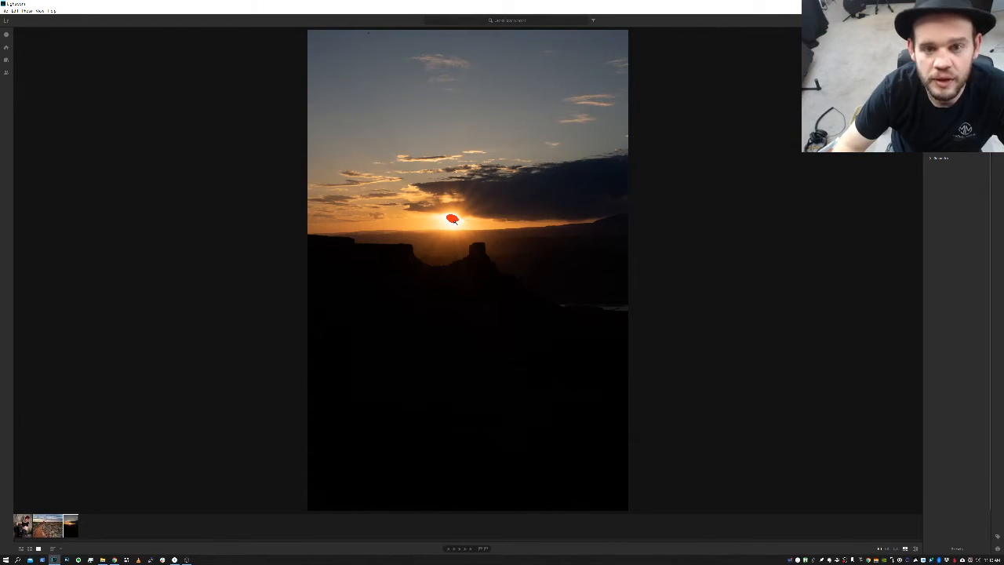
{"action": "left_click", "coordinate": [457, 224]}
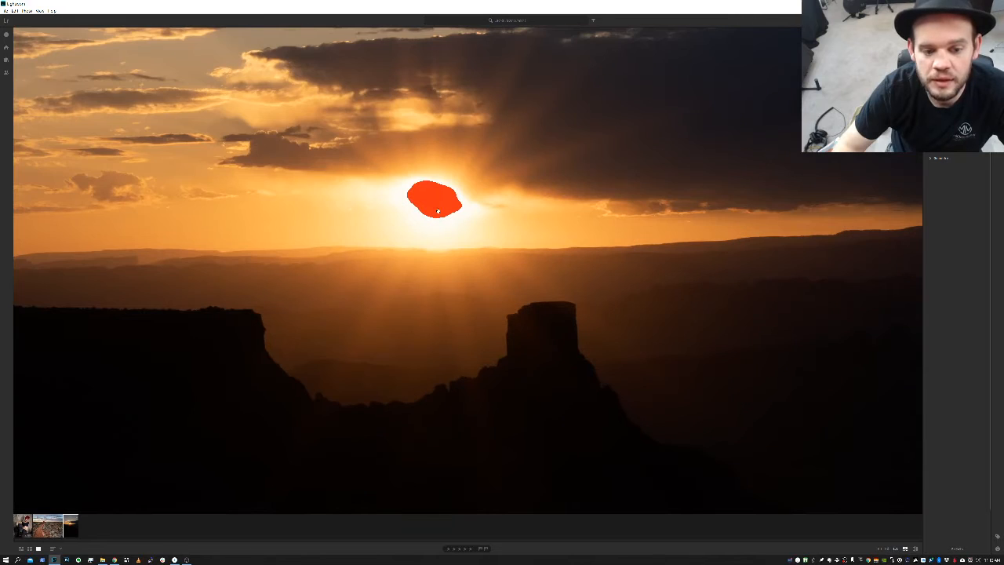
{"action": "left_click", "coordinate": [861, 204]}
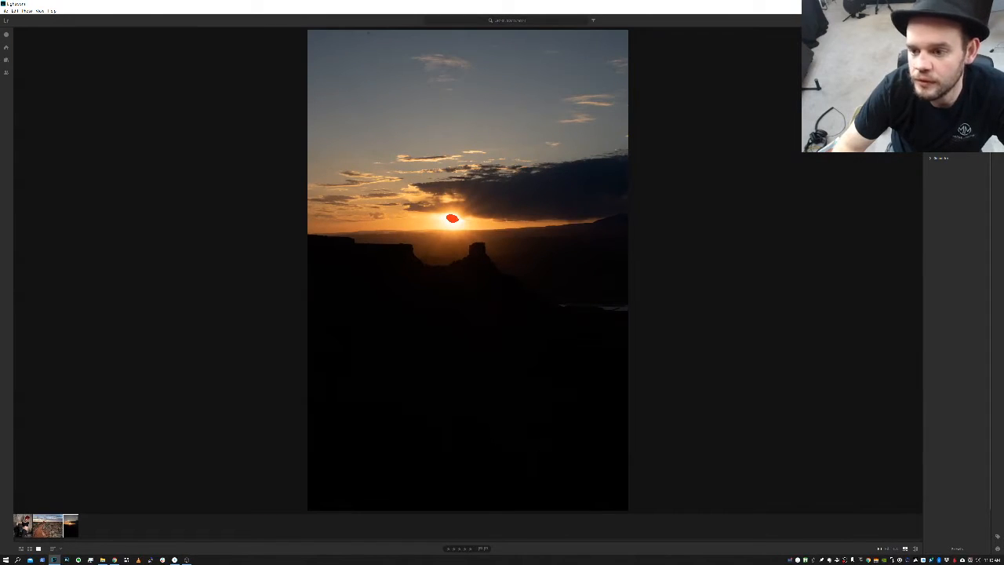
{"action": "key", "text": "j"}
{"action": "key", "text": "j"}
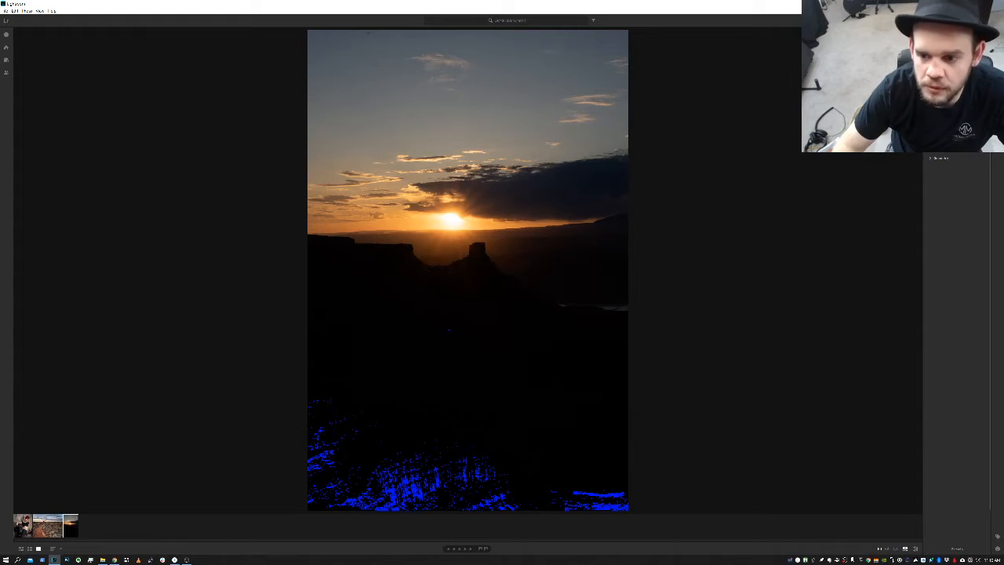
Step: Compare the sunset photo with and without the clipping overlay around the sun and dark foreground, and leave the overlay hidden
{"action": "key", "text": "j"}
{"action": "key", "text": "j"}
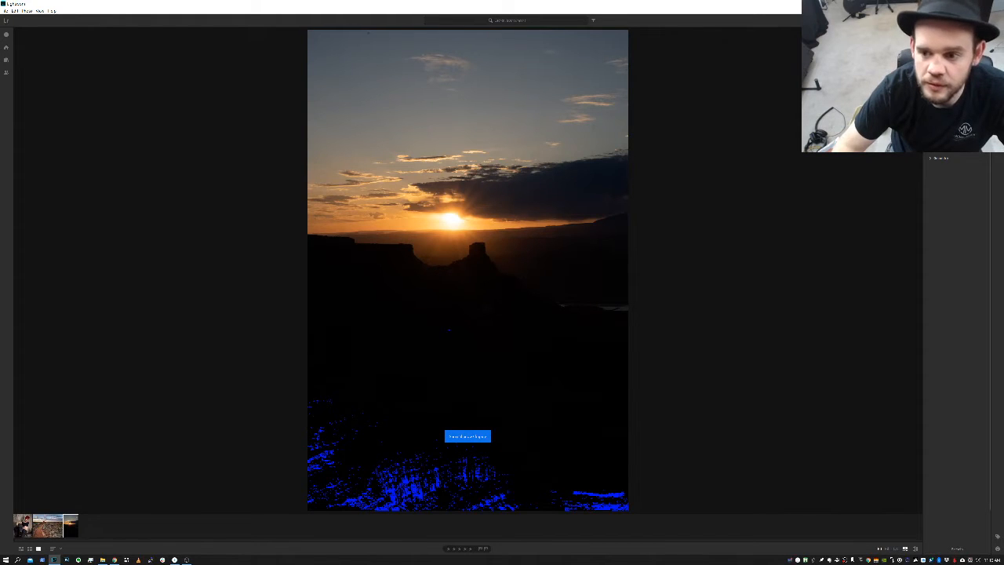
{"action": "key", "text": "j"}
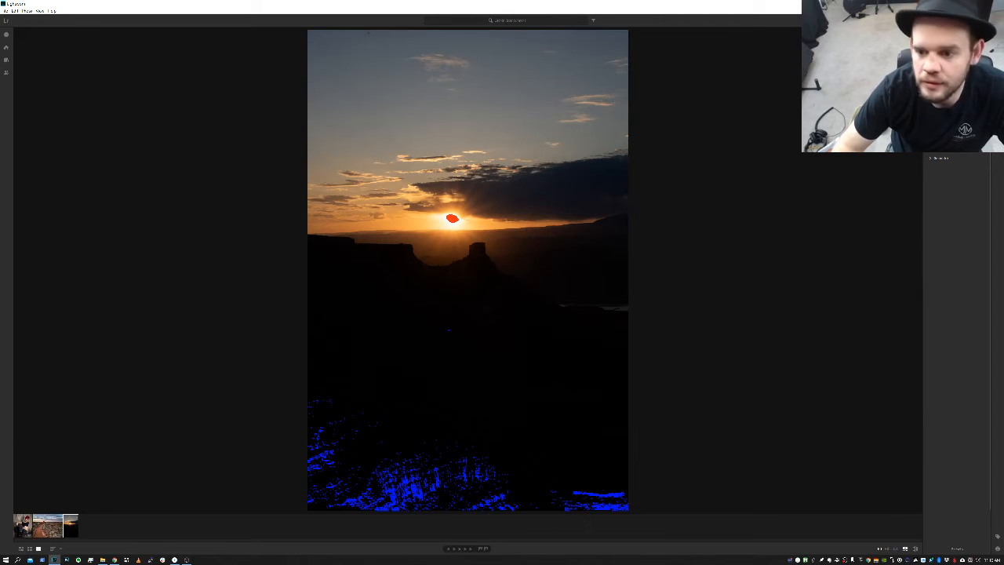
{"action": "key", "text": "j"}
{"action": "key", "text": "j"}
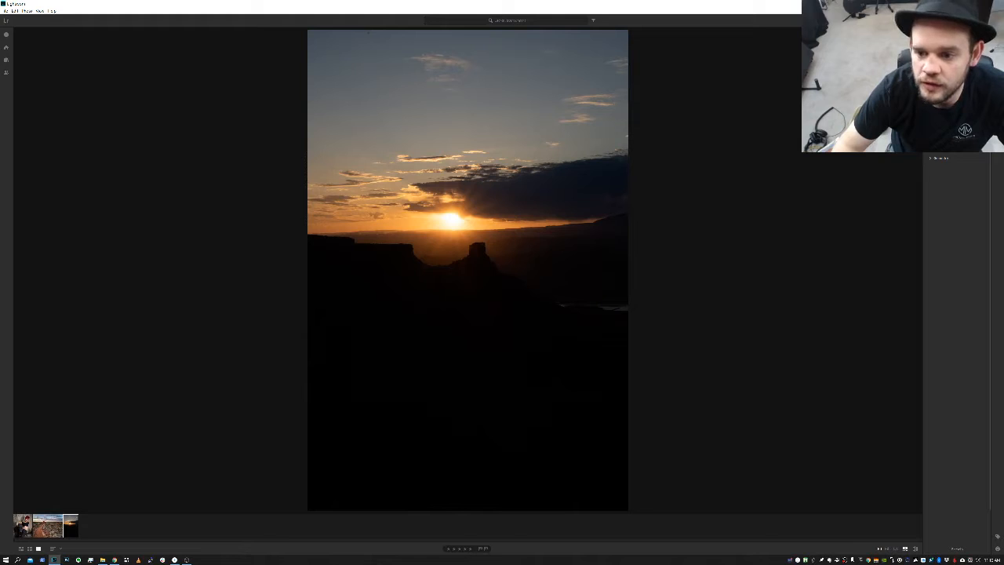
Step: Open the Light adjustments for the sunset photo, test a very high exposure, settle on a moderate increase, and lower the contrast
{"action": "left_click", "coordinate": [939, 85]}
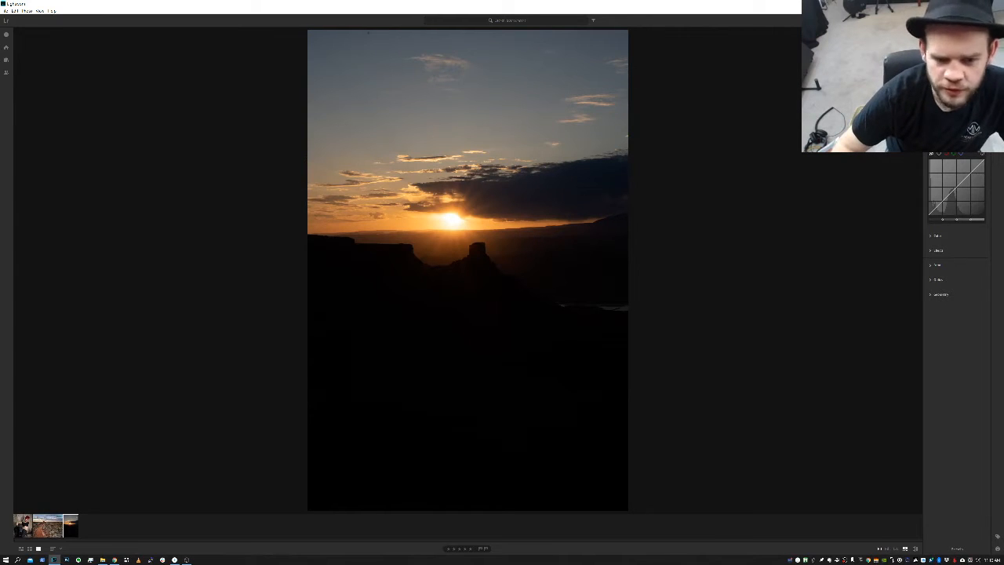
{"action": "left_click_drag", "start_coordinate": [957, 97], "coordinate": [983, 96]}
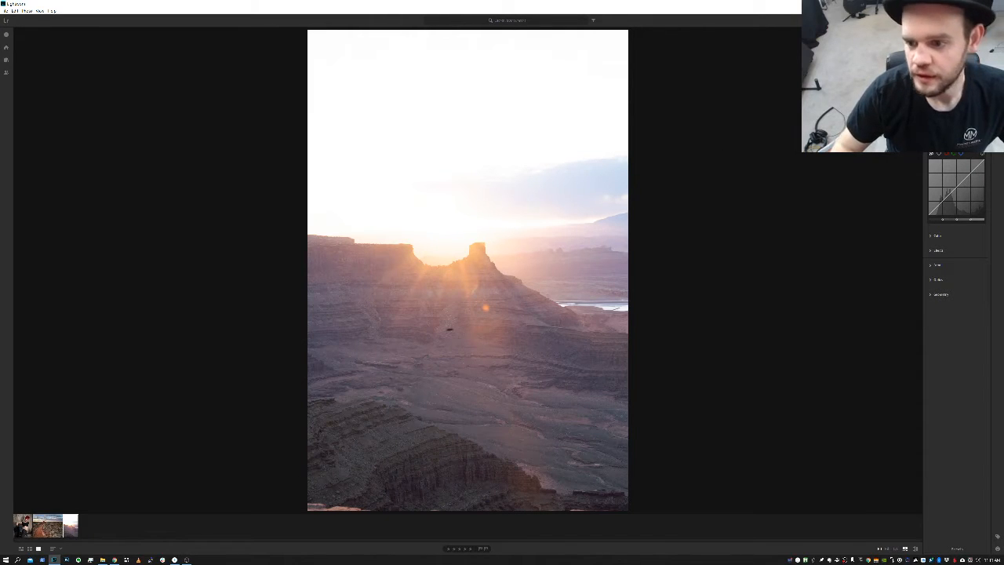
{"action": "left_click_drag", "start_coordinate": [971, 80], "coordinate": [949, 79]}
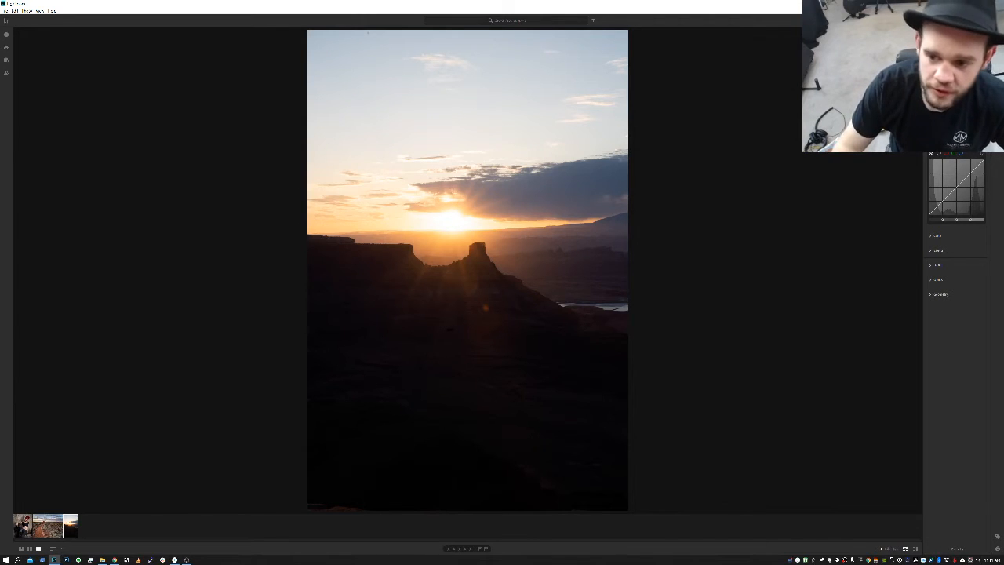
{"action": "mouse_move", "coordinate": [957, 90]}
{"action": "left_mouse_down"}
{"action": "mouse_move", "coordinate": [975, 90]}
{"action": "mouse_move", "coordinate": [953, 102]}
{"action": "mouse_move", "coordinate": [962, 102]}
{"action": "left_mouse_up"}
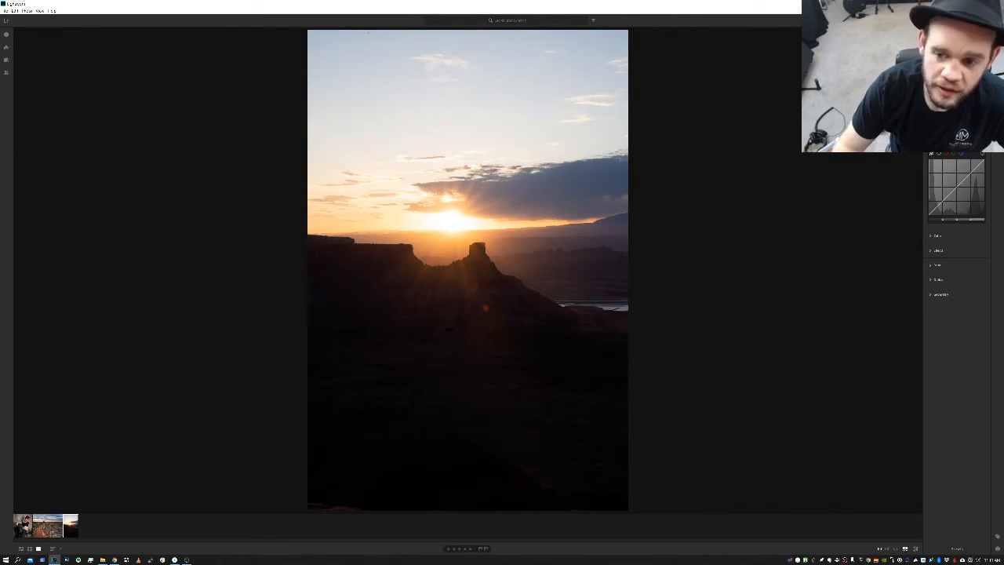
Step: Compare the sunset photo with its unedited original to judge the exposure and contrast changes
{"action": "key", "text": "backslash"}
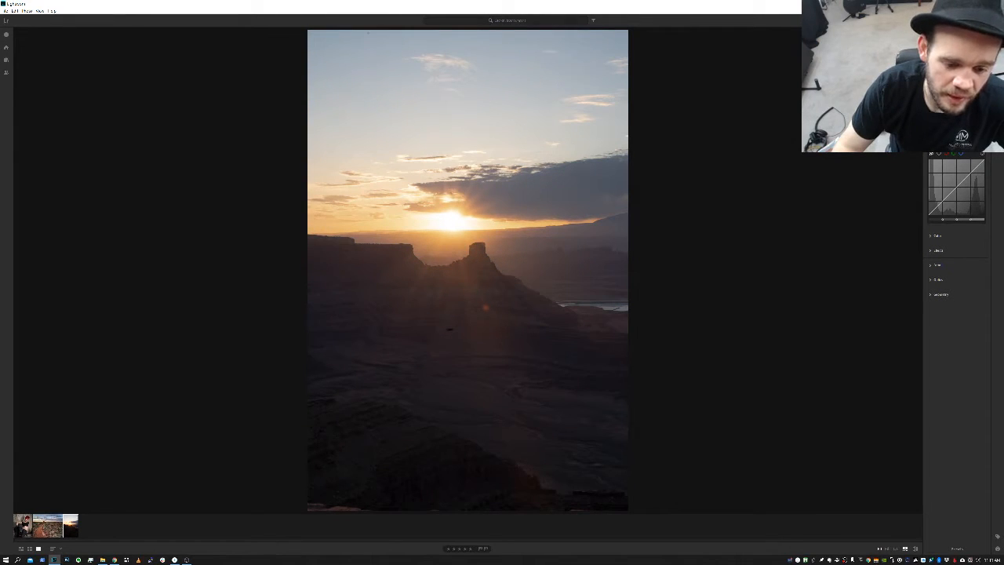
{"action": "key", "text": "backslash"}
{"action": "key", "text": "backslash"}
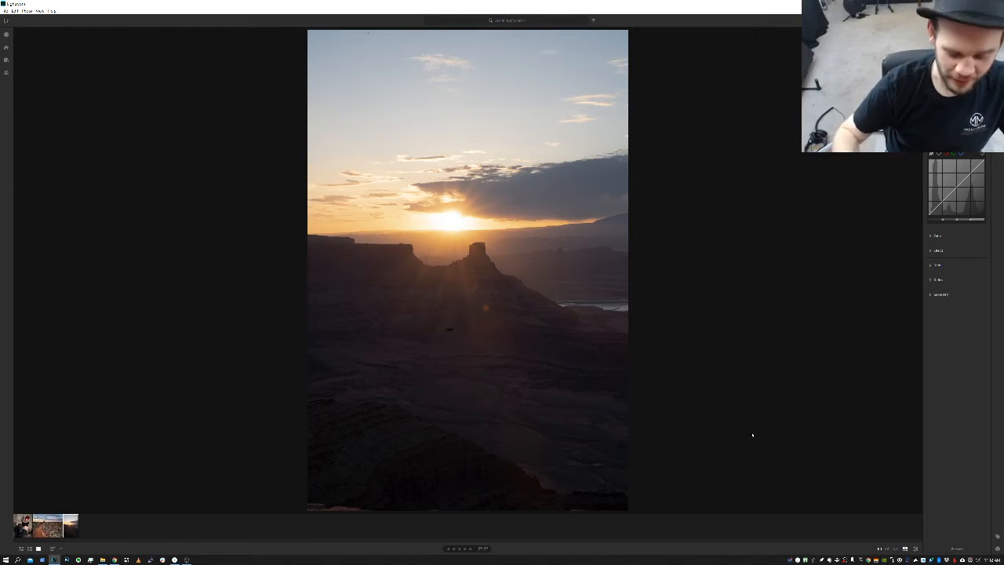
{"action": "key", "text": "backslash"}
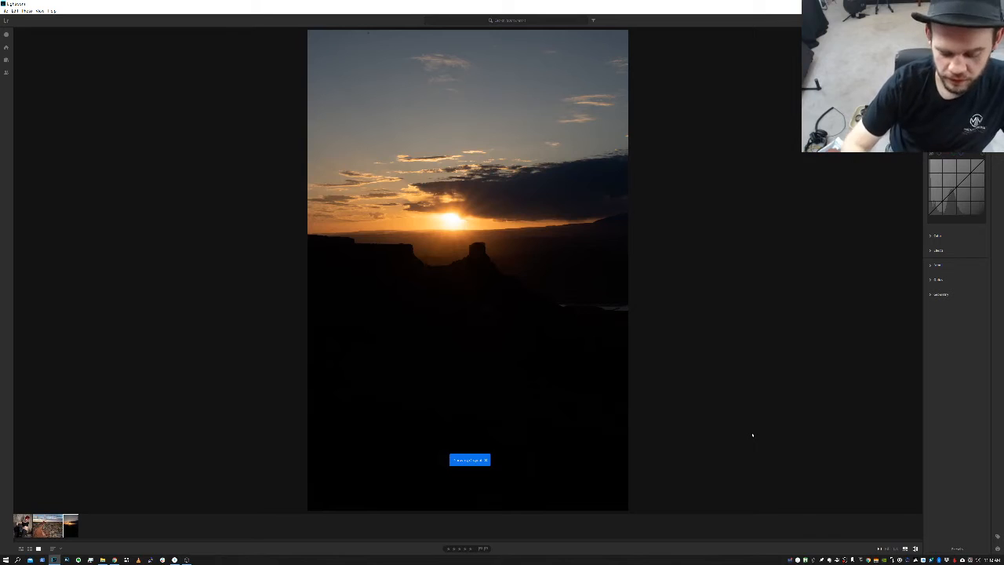
{"action": "key", "text": "backslash"}
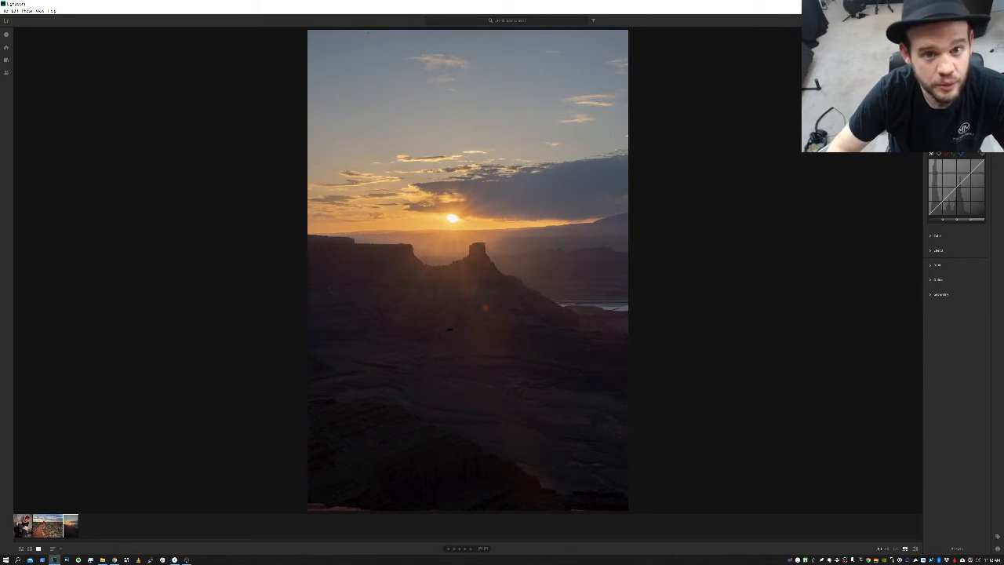
Step: Lower the highlights strongly to recover the sun's shape, testing a brighter setting and checking the sun up close
{"action": "left_click", "coordinate": [448, 219]}
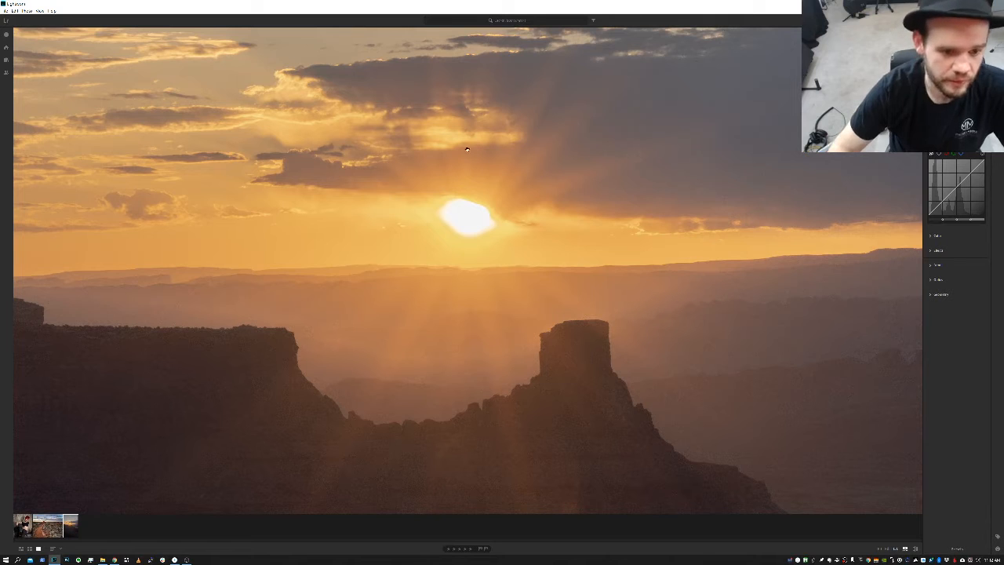
{"action": "left_click", "coordinate": [514, 205]}
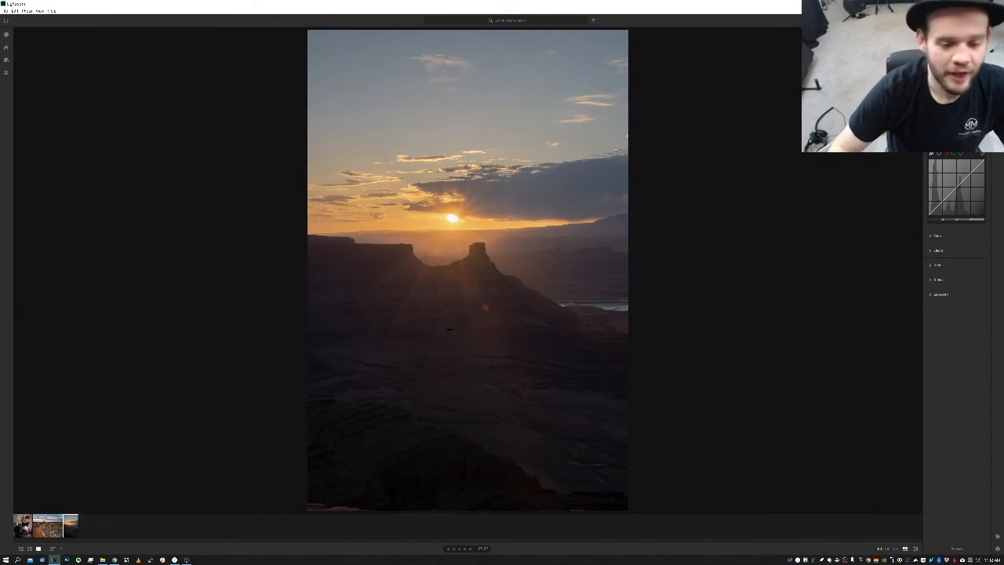
{"action": "left_click_drag", "start_coordinate": [945, 108], "coordinate": [973, 109]}
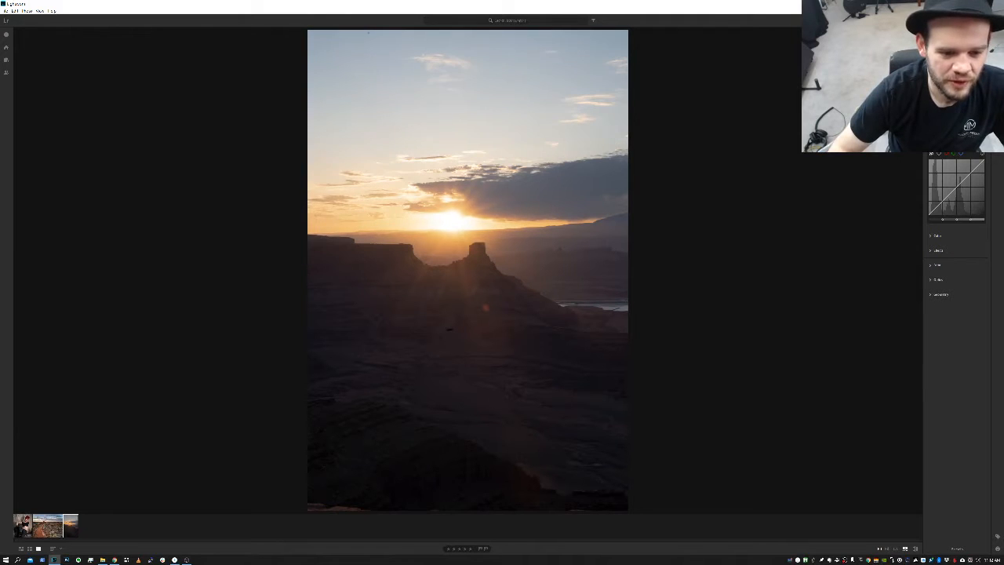
{"action": "left_click_drag", "start_coordinate": [973, 108], "coordinate": [939, 109]}
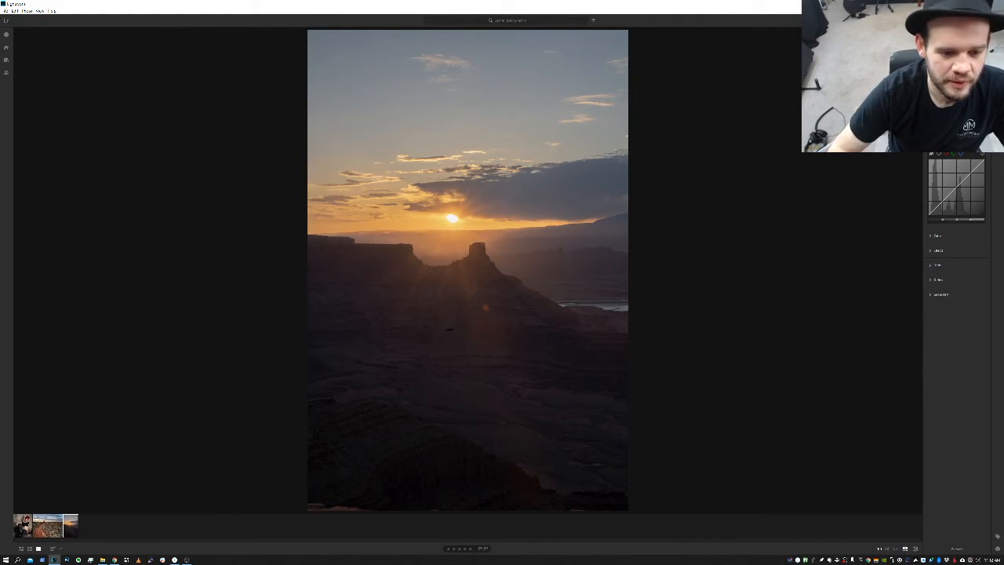
{"action": "left_click", "coordinate": [454, 218]}
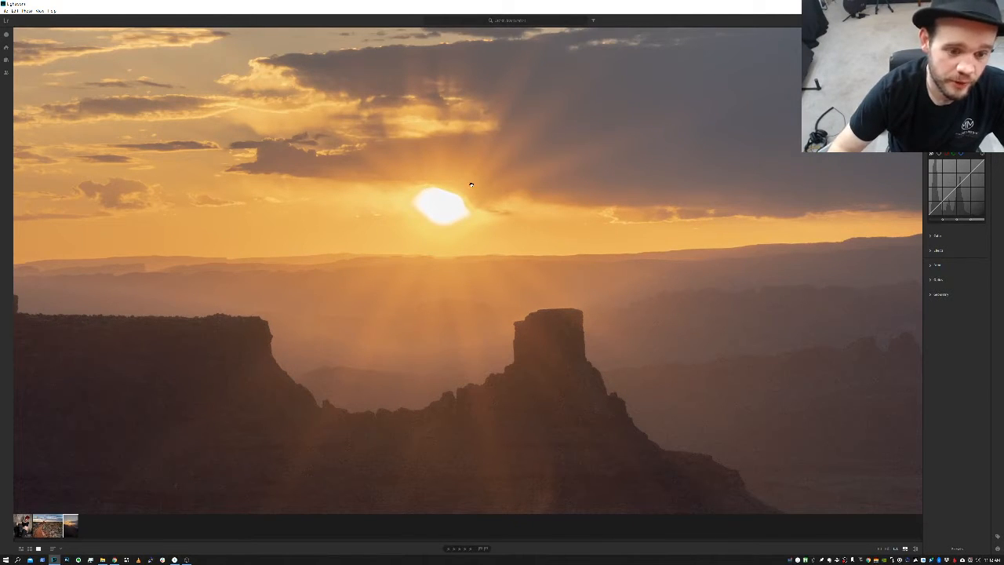
{"action": "left_click", "coordinate": [481, 219]}
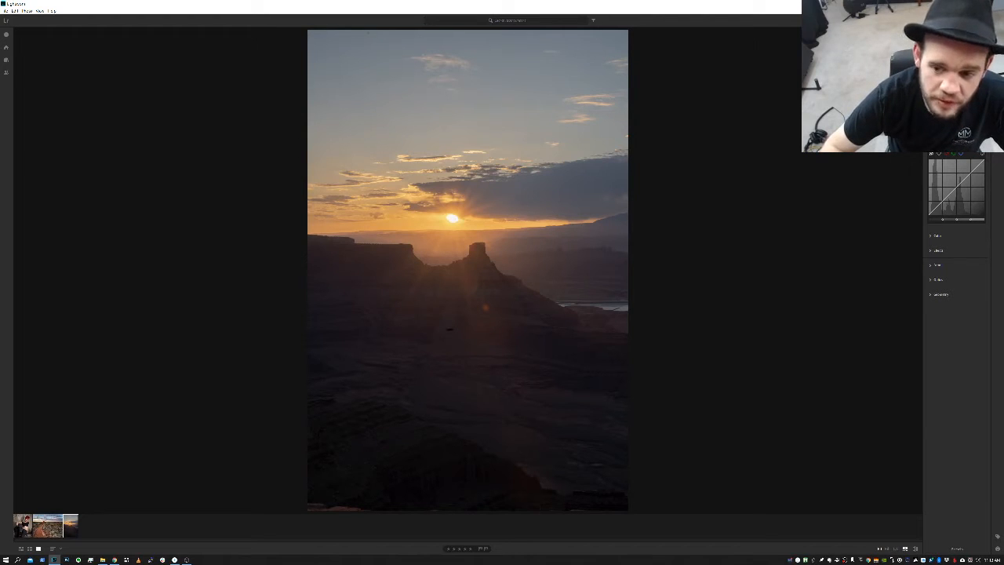
Step: Raise the shadows strongly to reveal the canyon foreground, and compare the result with the original photo
{"action": "mouse_move", "coordinate": [957, 118]}
{"action": "left_mouse_down"}
{"action": "mouse_move", "coordinate": [984, 118]}
{"action": "mouse_move", "coordinate": [973, 117]}
{"action": "left_mouse_up"}
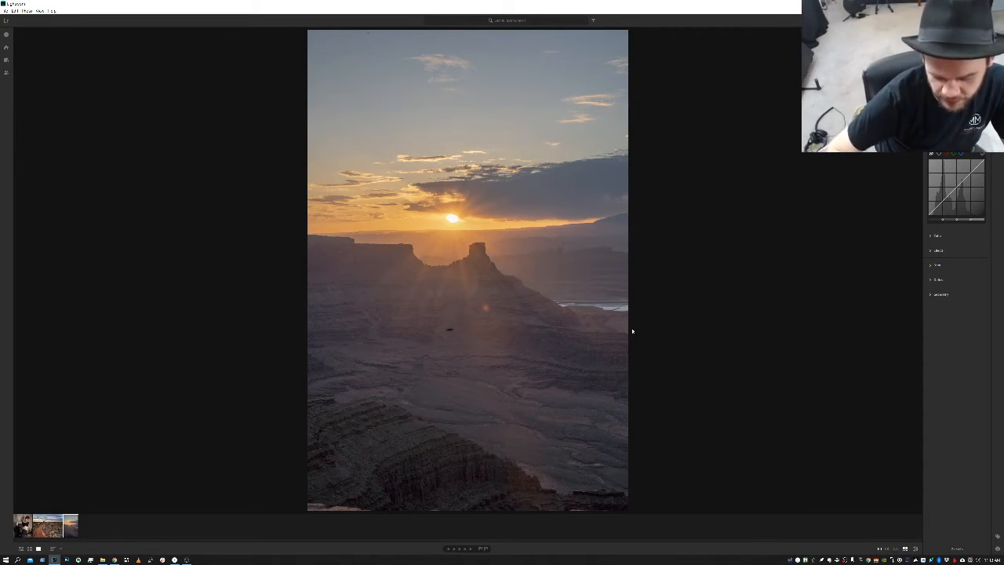
{"action": "key", "text": "backslash"}
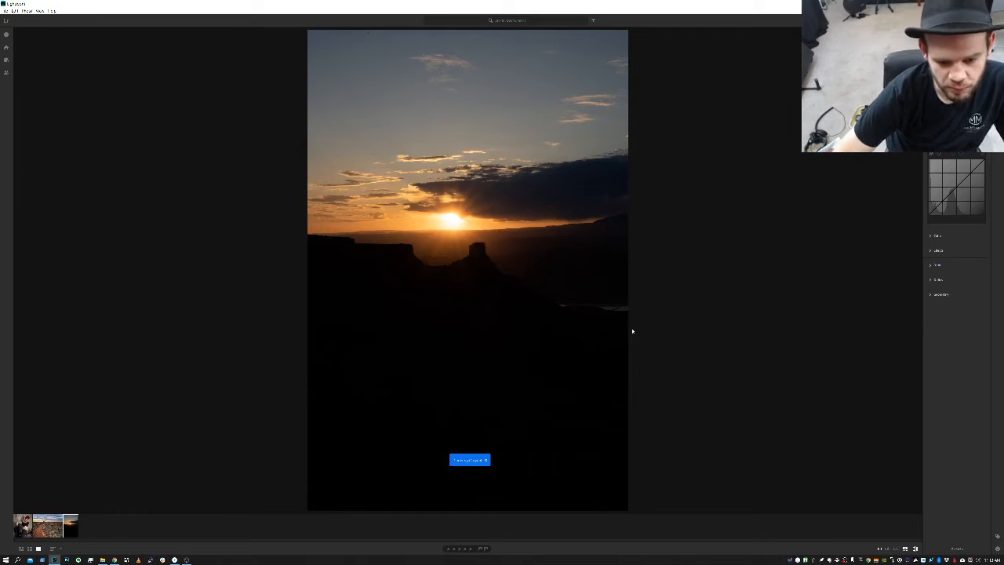
{"action": "key", "text": "backslash"}
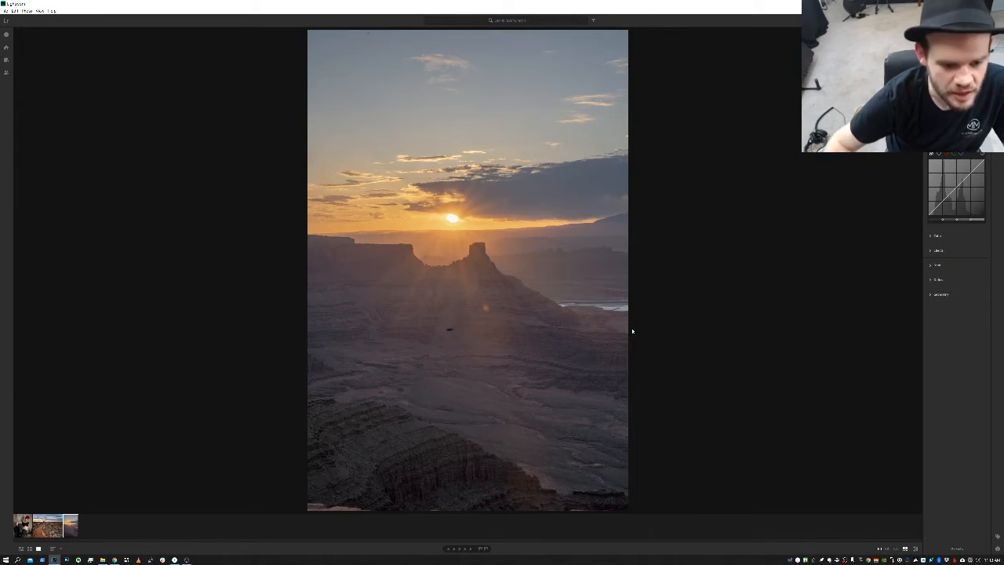
Step: Remove the small dark spot on the rock slope below the butte with the Healing Brush, and return to the Edit adjustments
{"action": "left_click", "coordinate": [447, 328]}
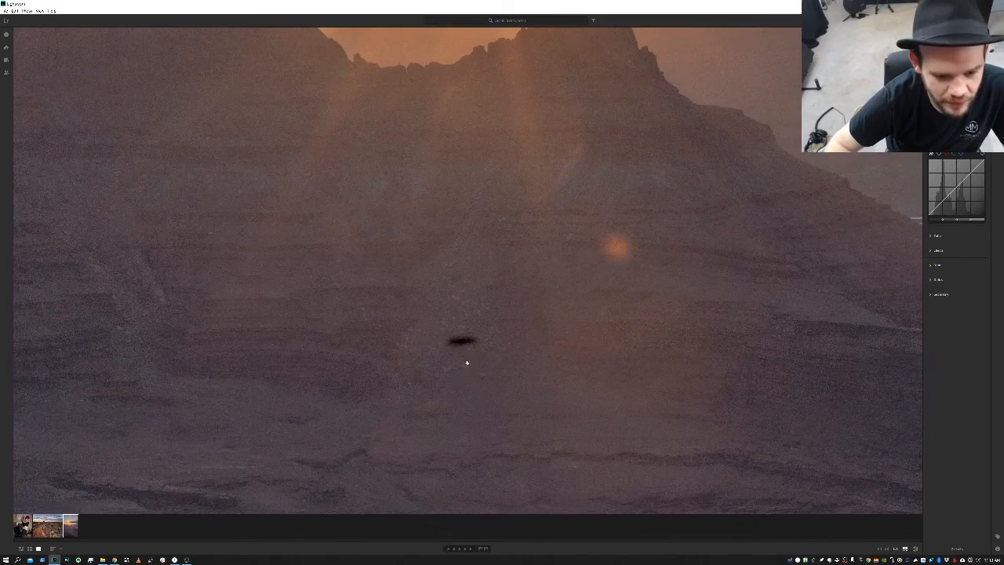
{"action": "left_click_drag", "start_coordinate": [455, 340], "coordinate": [459, 223]}
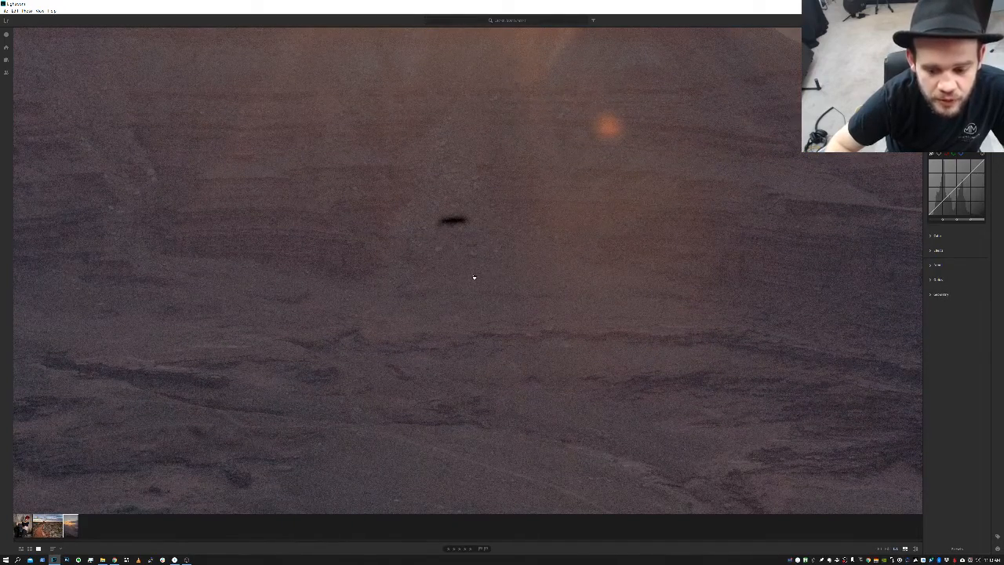
{"action": "left_click", "coordinate": [377, 186]}
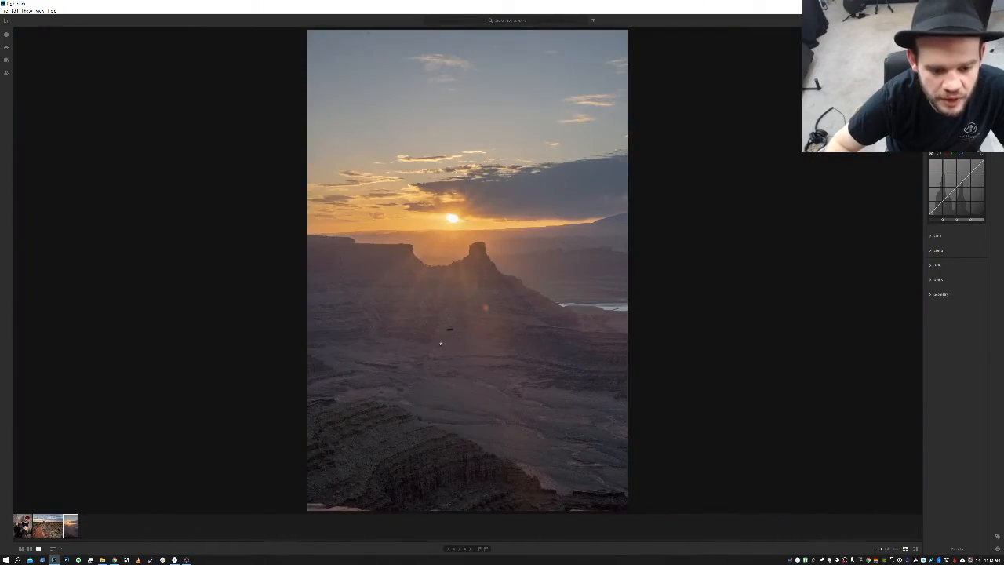
{"action": "left_click_drag", "start_coordinate": [444, 343], "coordinate": [515, 331]}
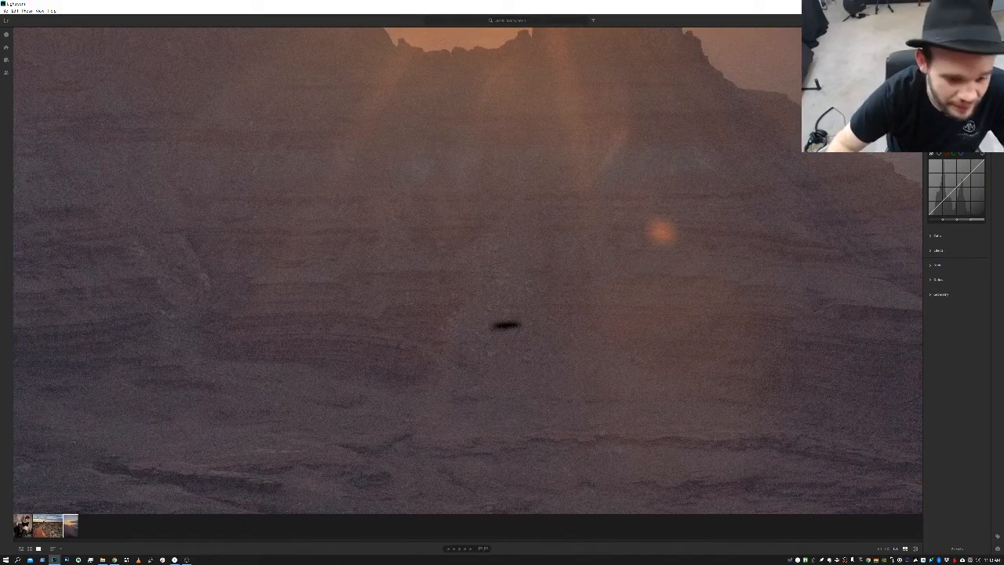
{"action": "key", "text": "h"}
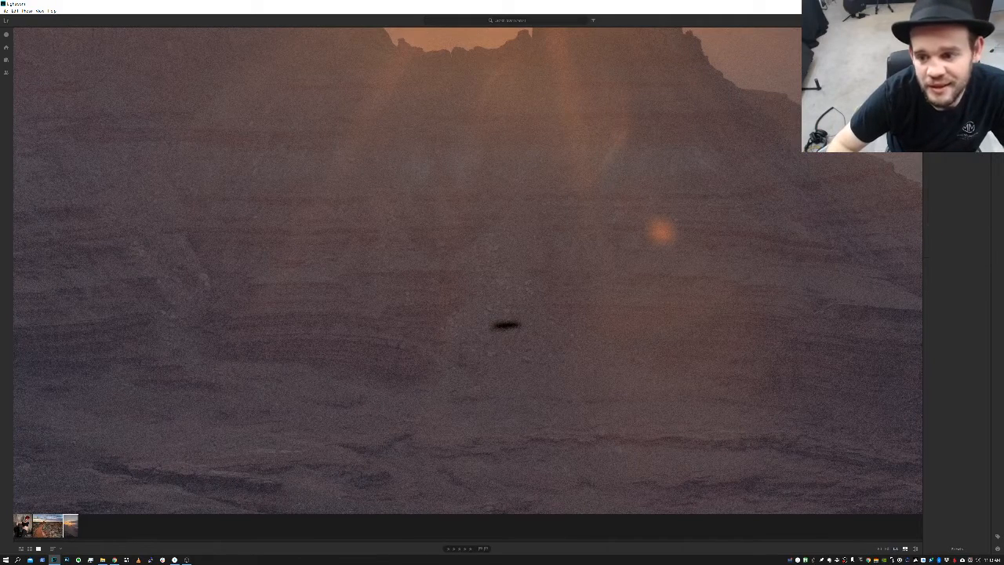
{"action": "left_click_drag", "start_coordinate": [491, 325], "coordinate": [527, 325]}
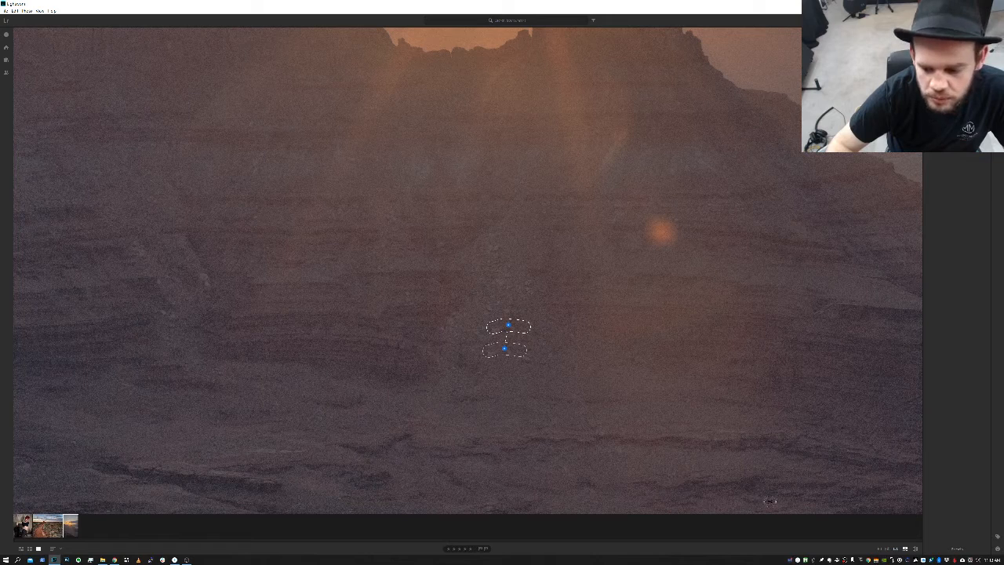
{"action": "key", "text": "e"}
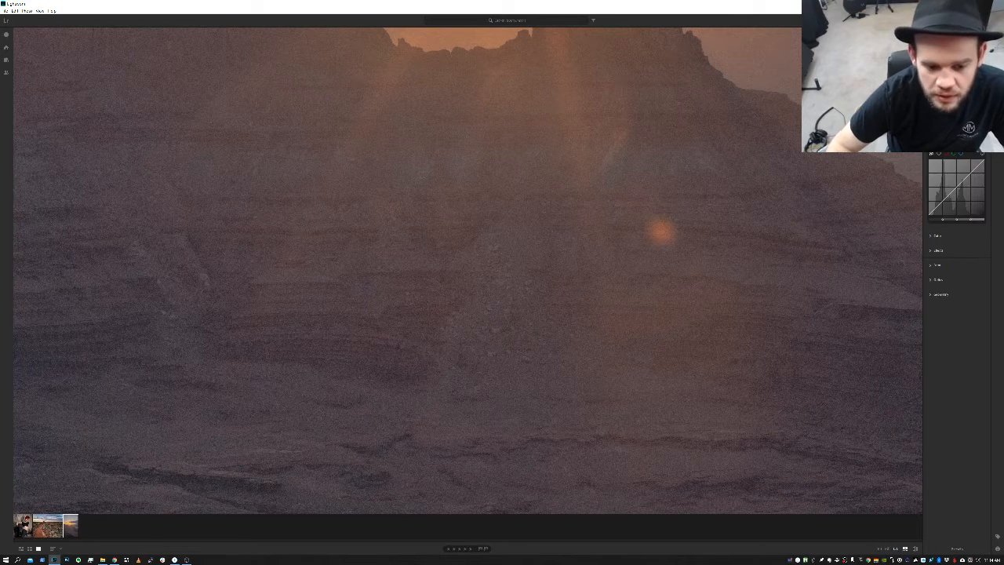
{"action": "left_click", "coordinate": [598, 239]}
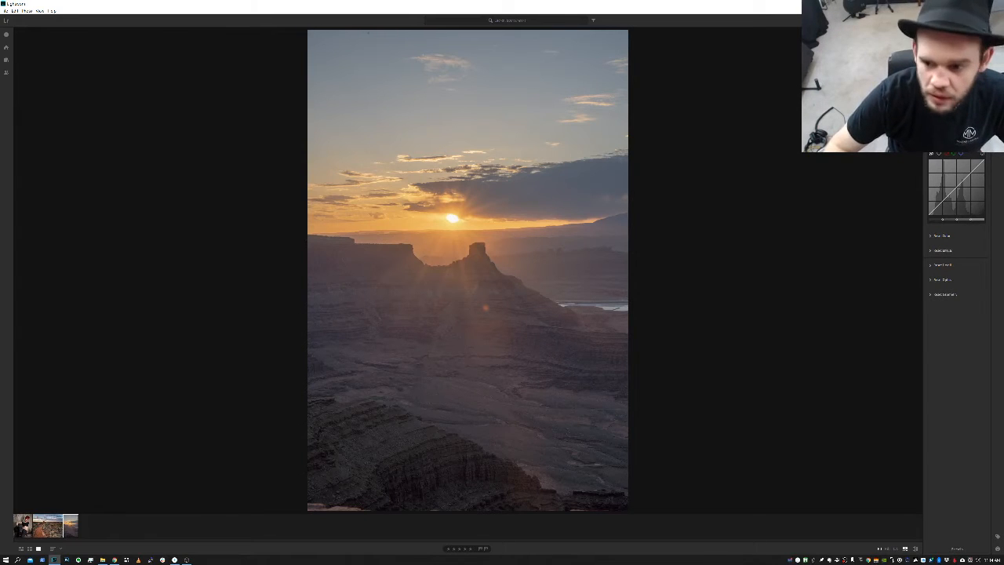
Step: Raise the whites and lower the blacks of the sunset photo, using the clipping mask previews as a guide
{"action": "mouse_move", "coordinate": [957, 132]}
{"action": "left_mouse_down"}
{"action": "mouse_move", "coordinate": [946, 132]}
{"action": "mouse_move", "coordinate": [958, 132]}
{"action": "left_mouse_up"}
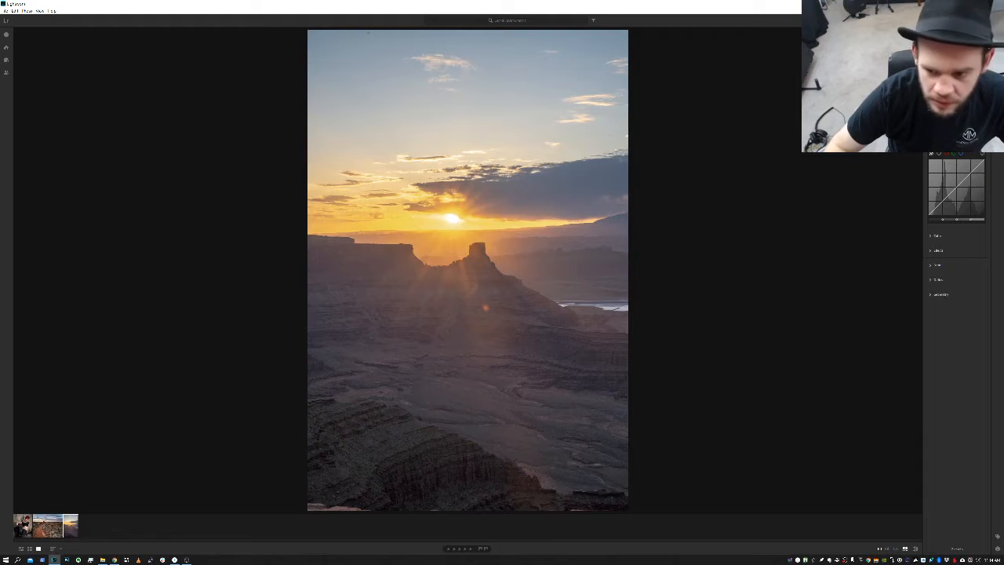
{"action": "key", "text": "alt"}
{"action": "left_click_drag", "start_coordinate": [958, 132], "coordinate": [958, 132]}
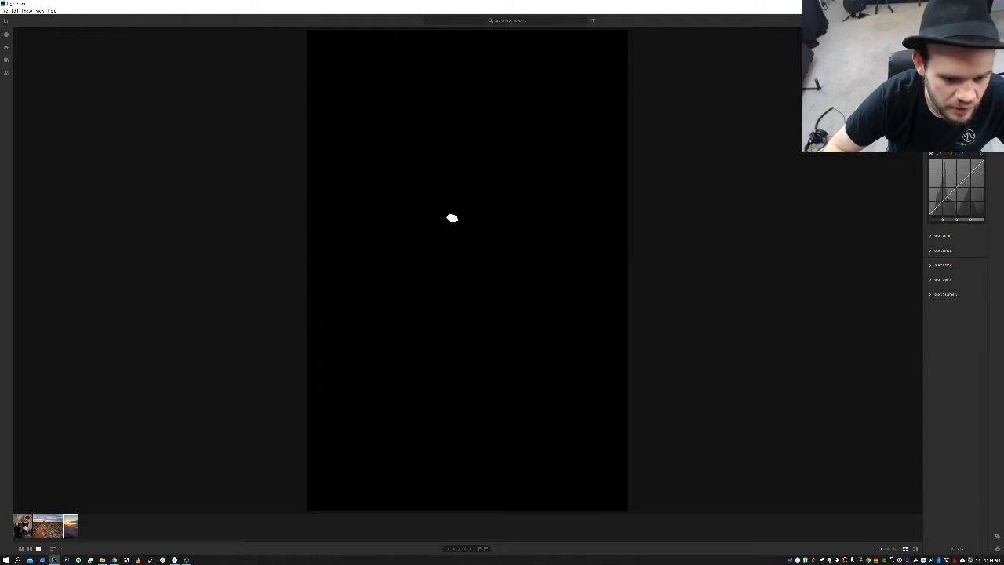
{"action": "left_click_drag", "start_coordinate": [958, 132], "coordinate": [958, 132]}
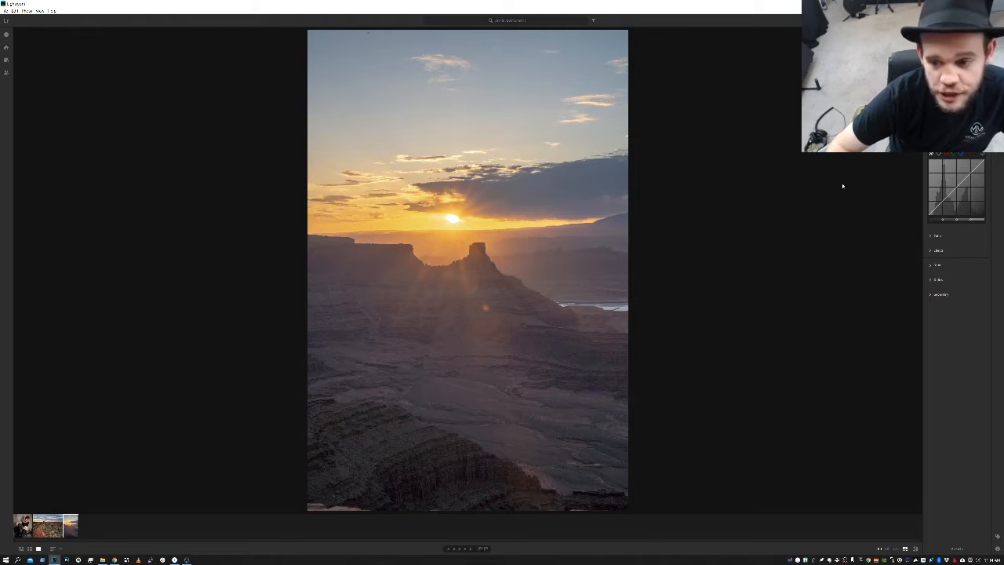
{"action": "key", "text": "alt"}
{"action": "left_click_drag", "start_coordinate": [956, 142], "coordinate": [943, 142]}
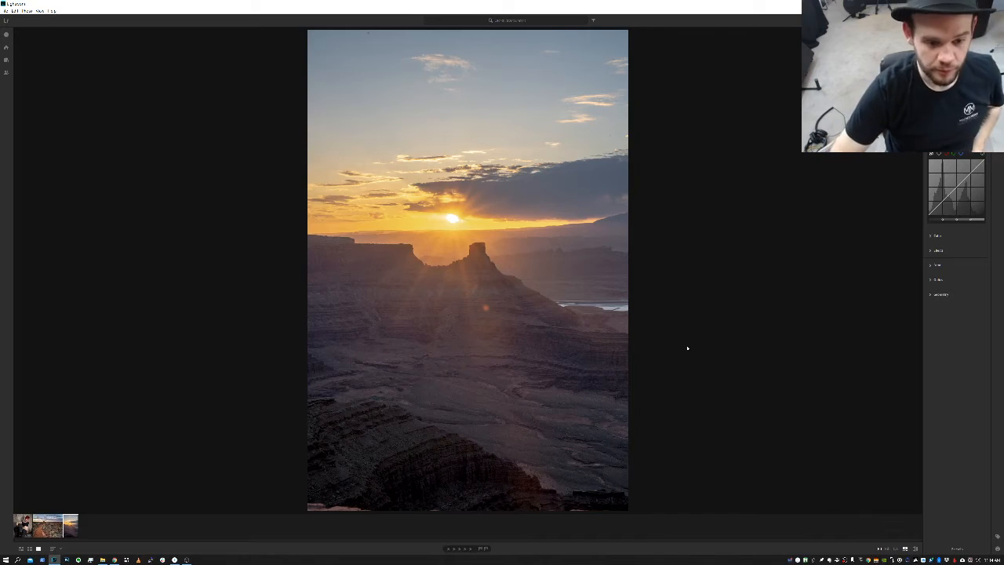
Step: Compare the edited sunset photo with the original several times, including a close look at the sun in the original
{"action": "key", "text": "backslash"}
{"action": "key", "text": "backslash"}
{"action": "key", "text": "backslash"}
{"action": "key", "text": "backslash"}
{"action": "key", "text": "backslash"}
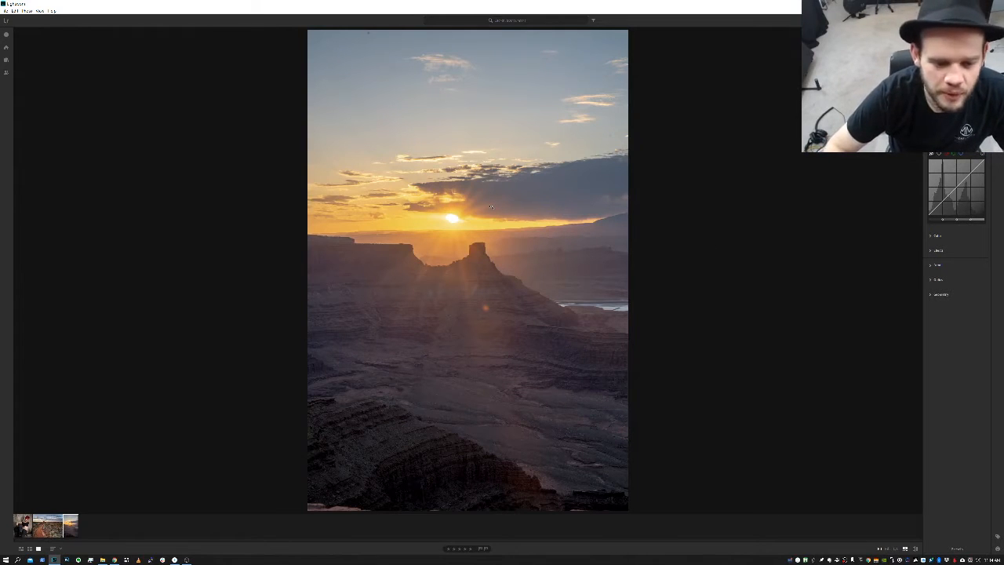
{"action": "key", "text": "backslash"}
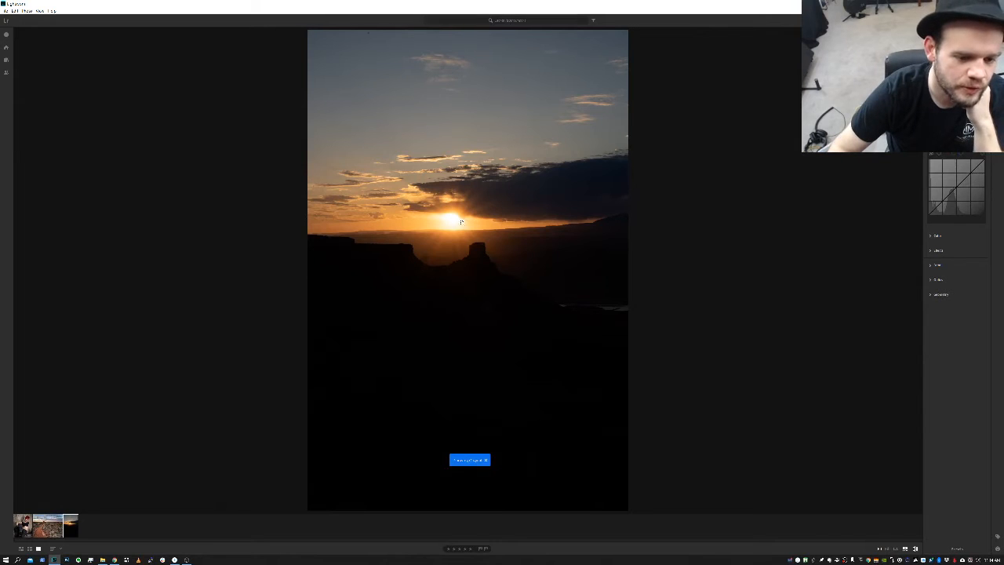
{"action": "left_click", "coordinate": [462, 223]}
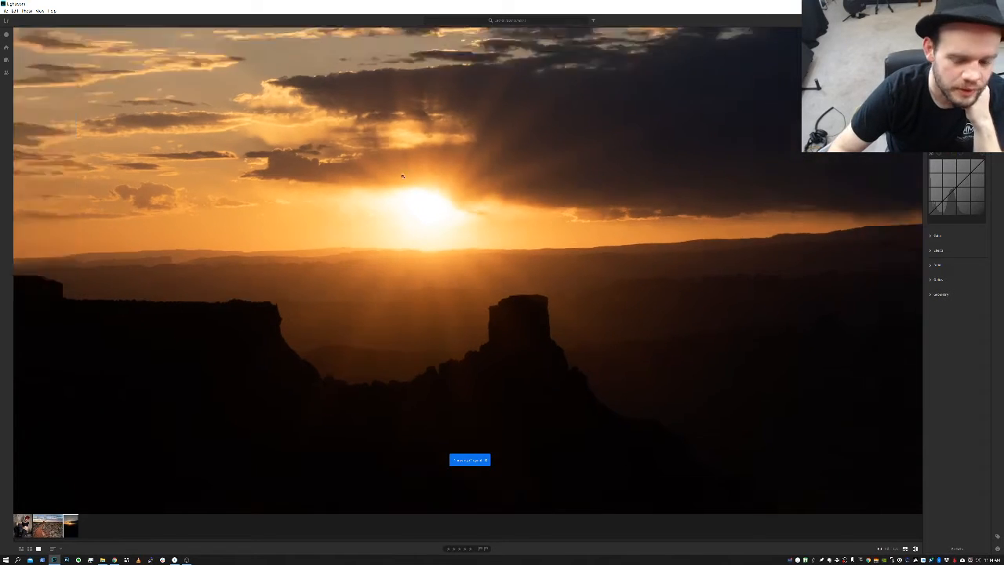
{"action": "left_click", "coordinate": [402, 176]}
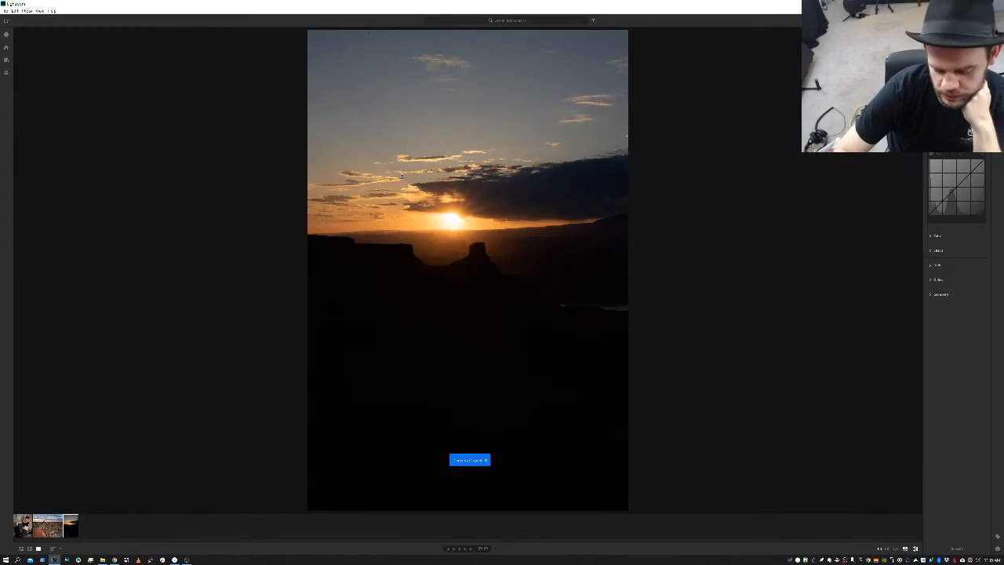
{"action": "key", "text": "backslash"}
{"action": "key", "text": "backslash"}
{"action": "key", "text": "backslash"}
{"action": "key", "text": "backslash"}
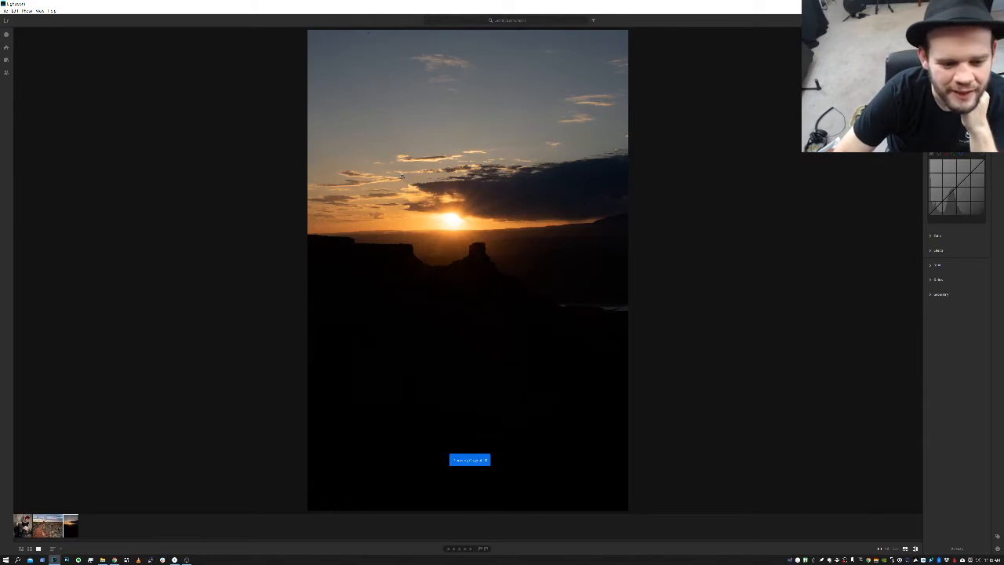
{"action": "key", "text": "backslash"}
{"action": "key", "text": "backslash"}
{"action": "key", "text": "backslash"}
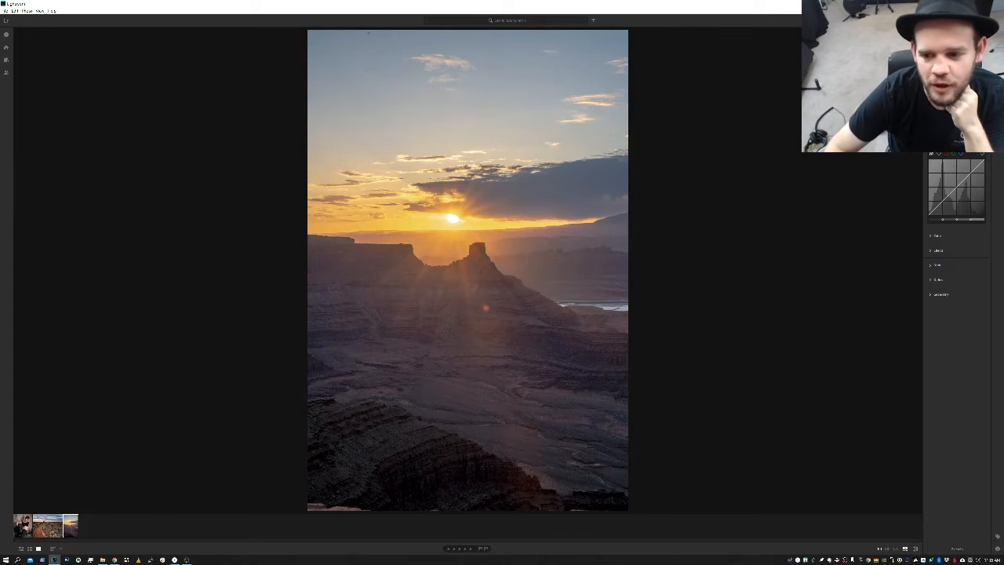
Step: Raise the highlights to brighten the sun, compare with the original, and fine-tune the shadow and highlight regions of the tone curve
{"action": "left_click_drag", "start_coordinate": [937, 113], "coordinate": [949, 112]}
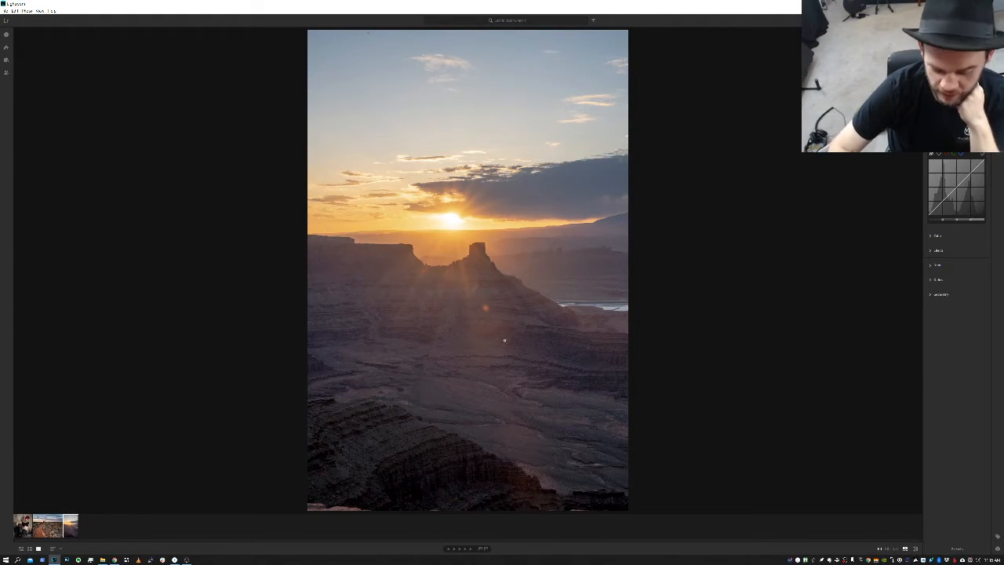
{"action": "key", "text": "backslash"}
{"action": "key", "text": "backslash"}
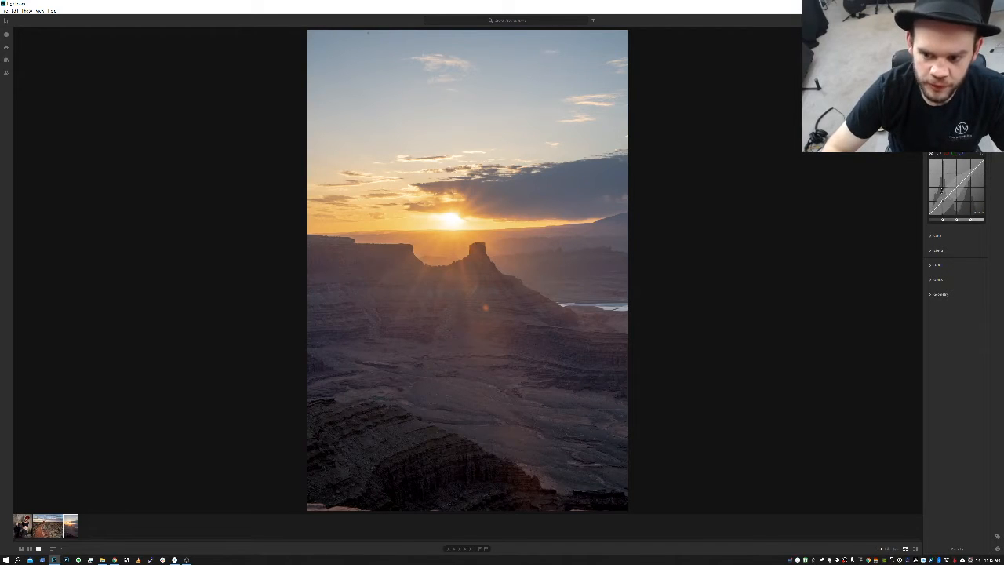
{"action": "left_click_drag", "start_coordinate": [938, 205], "coordinate": [938, 204]}
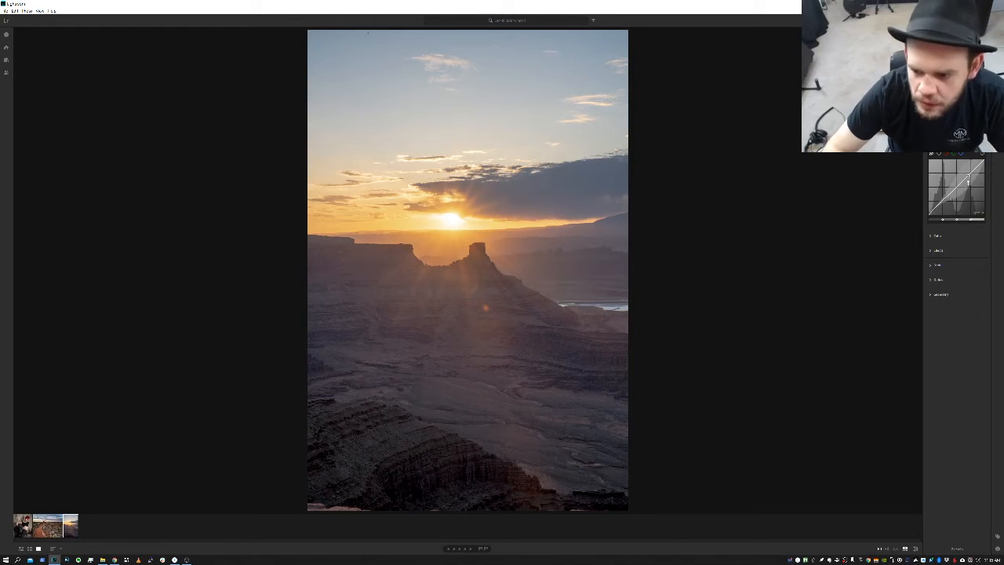
{"action": "mouse_move", "coordinate": [968, 176]}
{"action": "left_mouse_down"}
{"action": "mouse_move", "coordinate": [968, 185]}
{"action": "mouse_move", "coordinate": [967, 176]}
{"action": "left_mouse_up"}
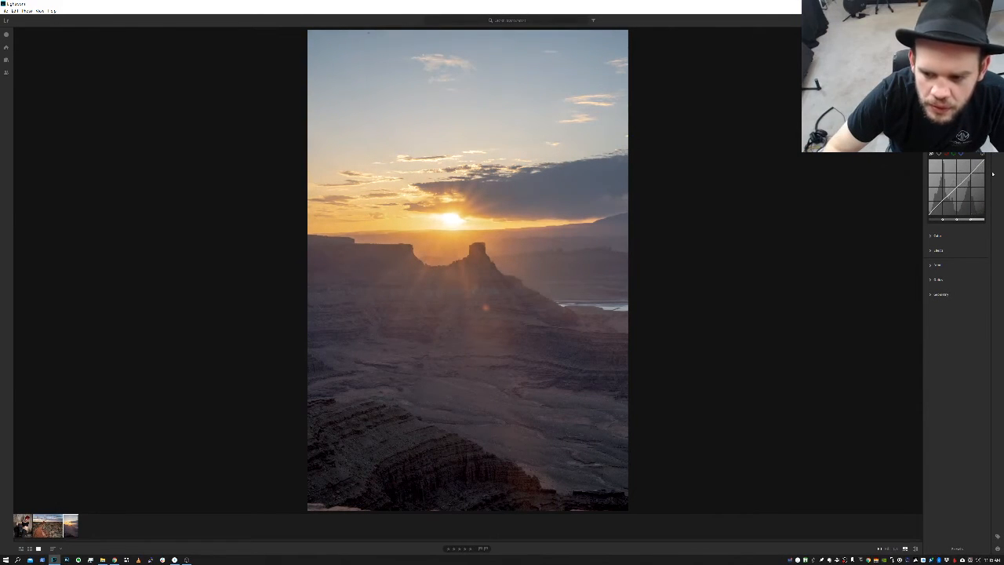
Step: Warm the white balance temperature to a golden tone, testing it against the cooler setting and the original photo
{"action": "left_click", "coordinate": [933, 237]}
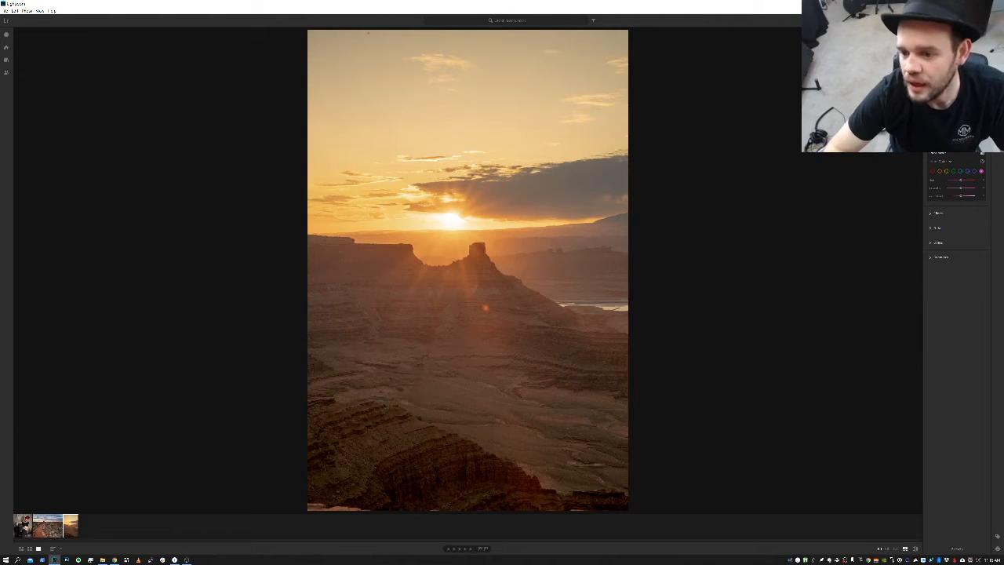
{"action": "left_click_drag", "start_coordinate": [967, 113], "coordinate": [958, 113]}
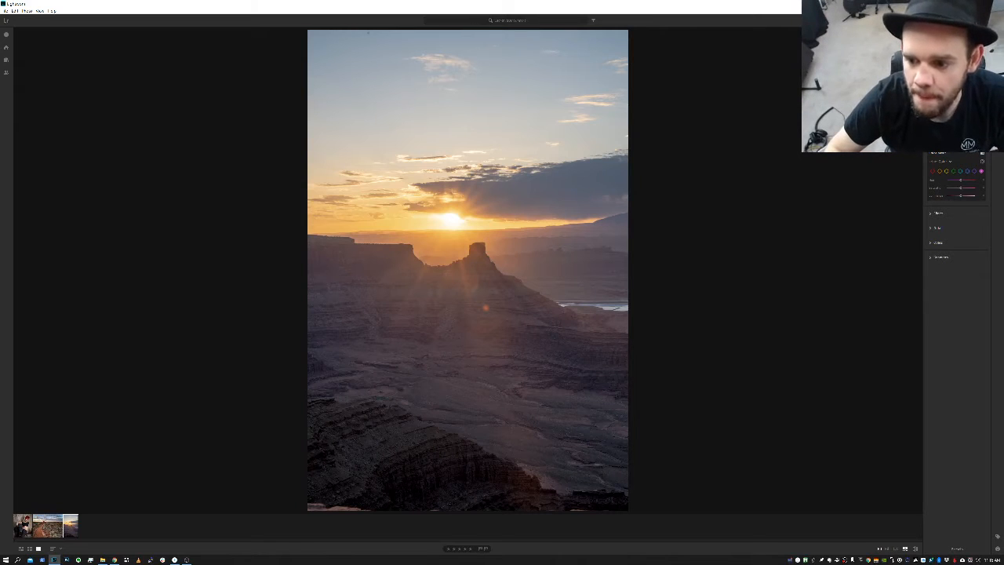
{"action": "mouse_move", "coordinate": [960, 115]}
{"action": "left_mouse_down"}
{"action": "mouse_move", "coordinate": [947, 115]}
{"action": "mouse_move", "coordinate": [961, 114]}
{"action": "left_mouse_up"}
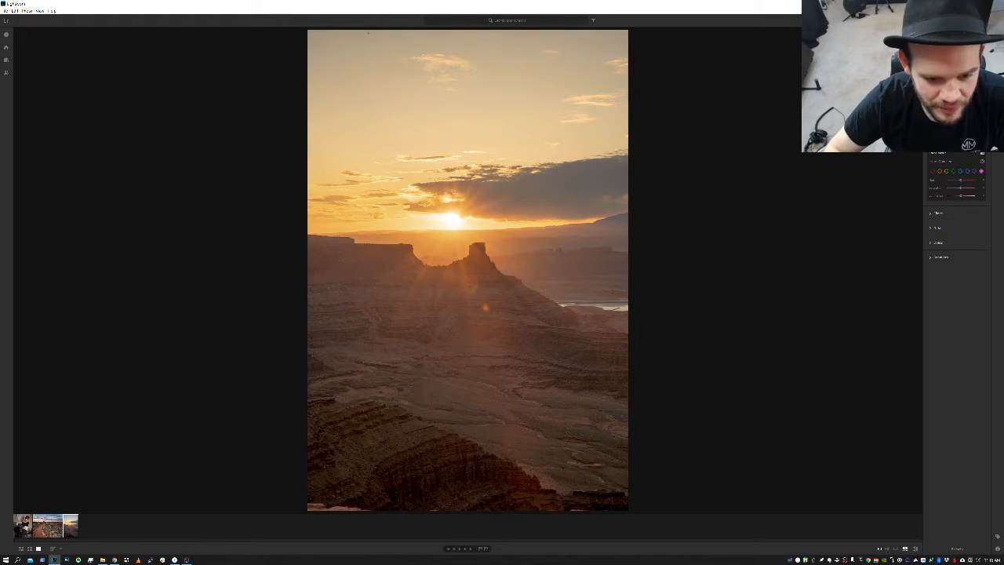
{"action": "key", "text": "backslash"}
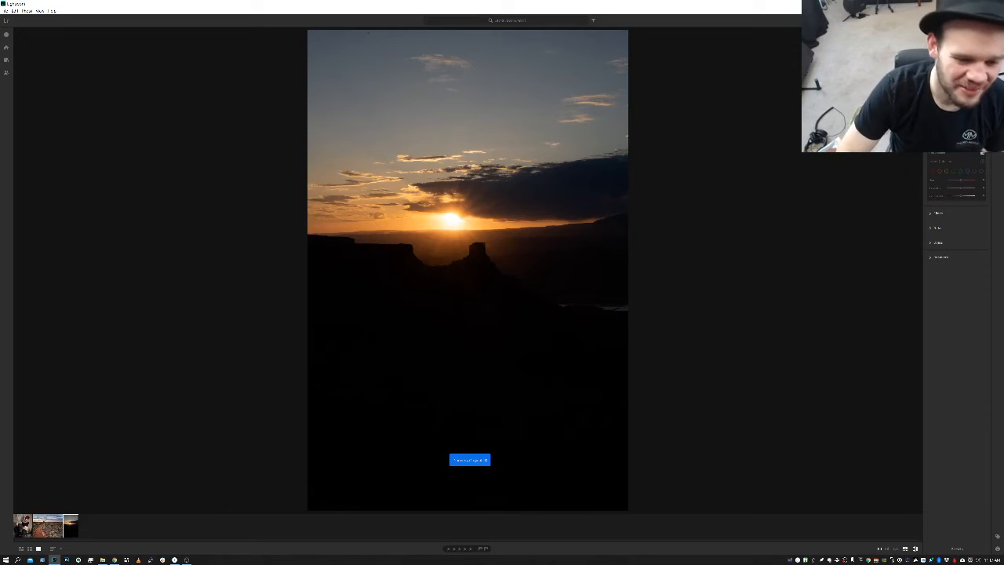
{"action": "key", "text": "backslash"}
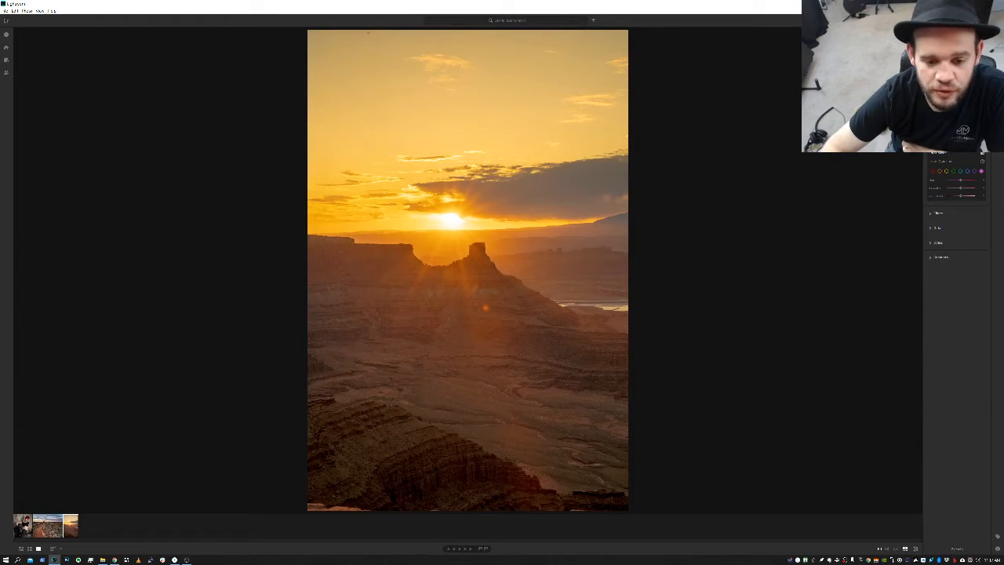
Step: Pull the overall saturation back to a moderate level, compare with the original, and lower the green saturation to its minimum in the color mixer
{"action": "mouse_move", "coordinate": [967, 134]}
{"action": "left_mouse_down"}
{"action": "mouse_move", "coordinate": [946, 133]}
{"action": "mouse_move", "coordinate": [962, 133]}
{"action": "left_mouse_up"}
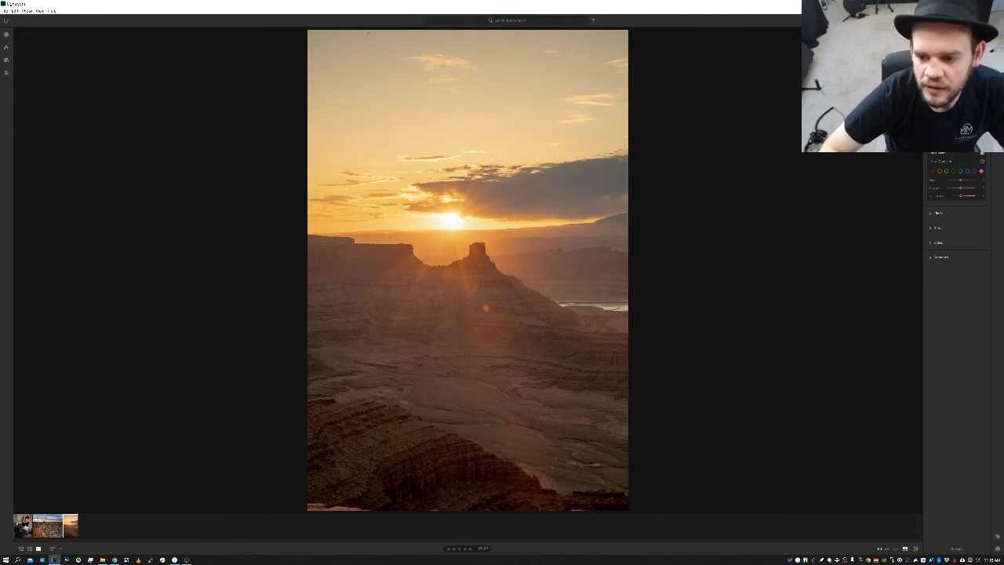
{"action": "key", "text": "backslash"}
{"action": "key", "text": "backslash"}
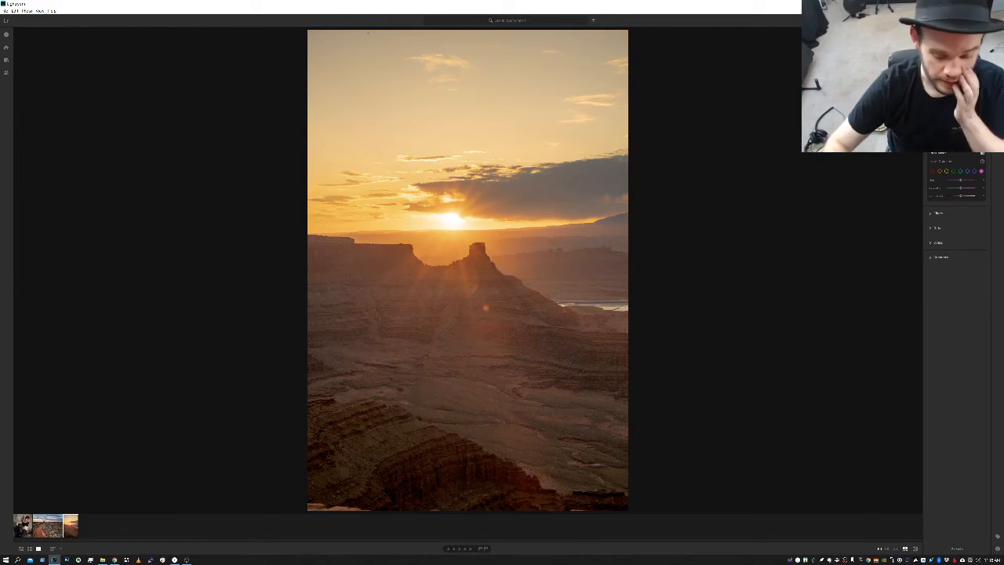
{"action": "key", "text": "backslash"}
{"action": "key", "text": "backslash"}
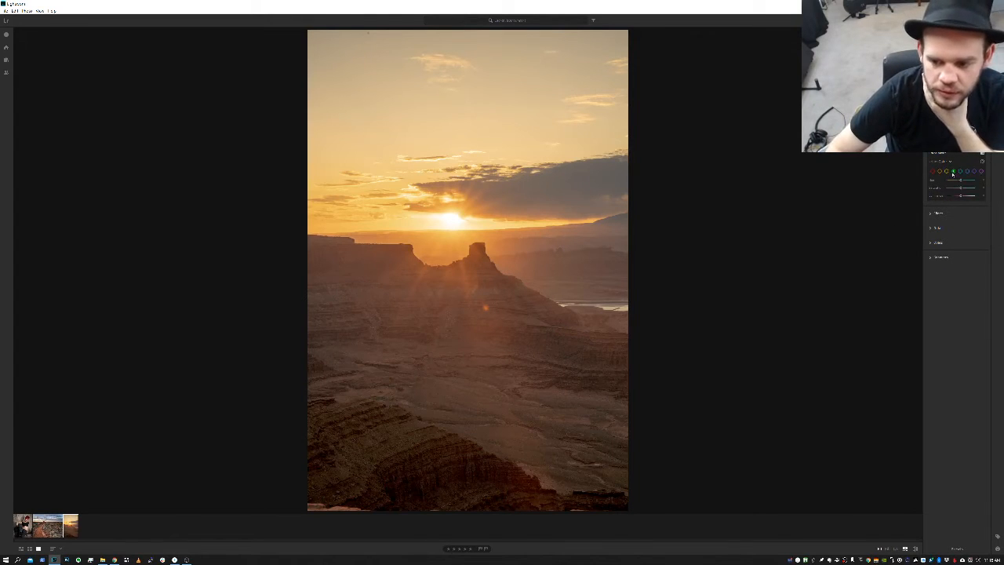
{"action": "left_click_drag", "start_coordinate": [962, 189], "coordinate": [918, 192]}
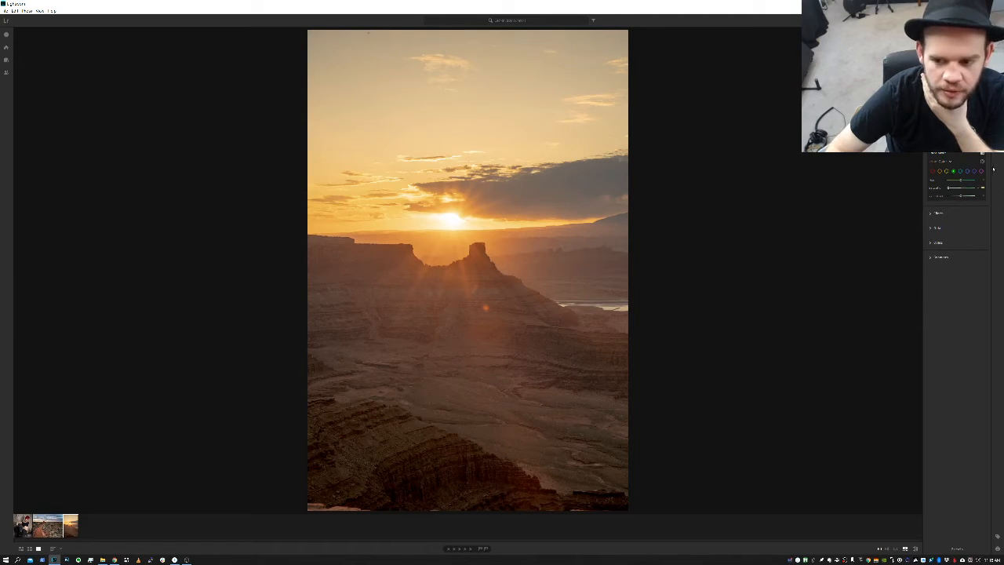
Step: Increase the clarity strongly to bring out the canyon's rock detail, inspecting the slope below the butte up close
{"action": "left_click", "coordinate": [932, 214]}
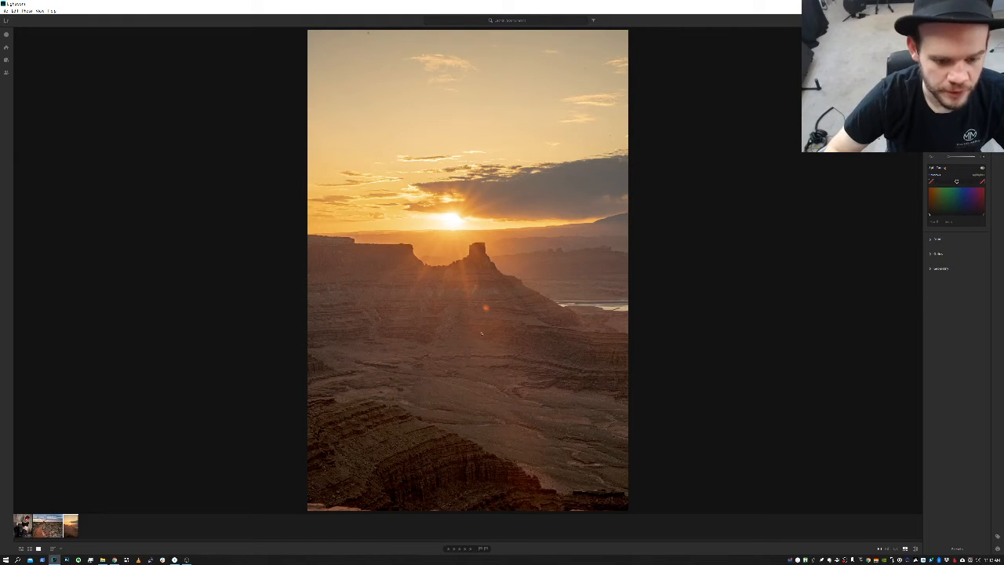
{"action": "left_click", "coordinate": [491, 305]}
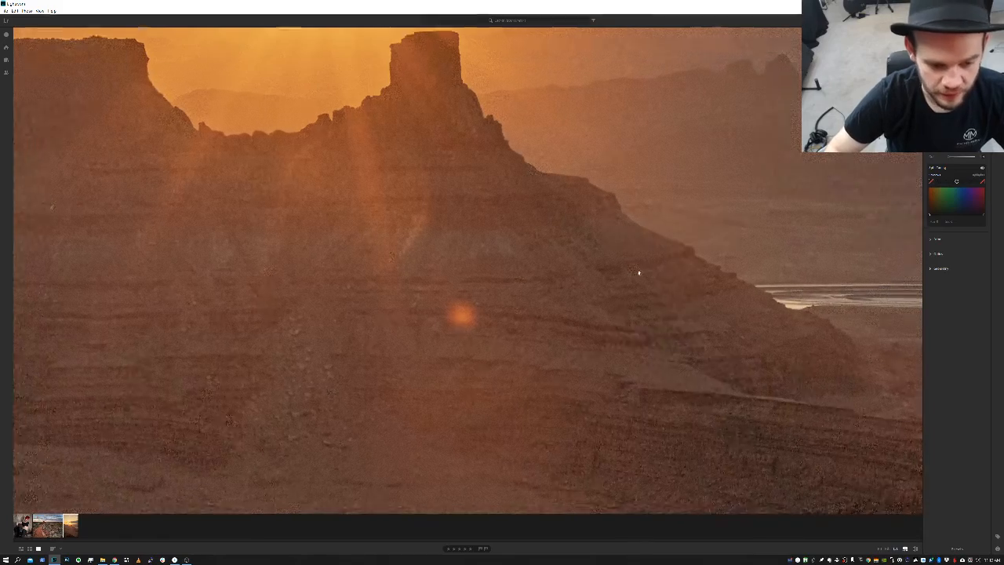
{"action": "scroll", "coordinate": [639, 307], "scroll_direction": "down", "scroll_amount": 3}
{"action": "left_click_drag", "start_coordinate": [578, 209], "coordinate": [659, 305]}
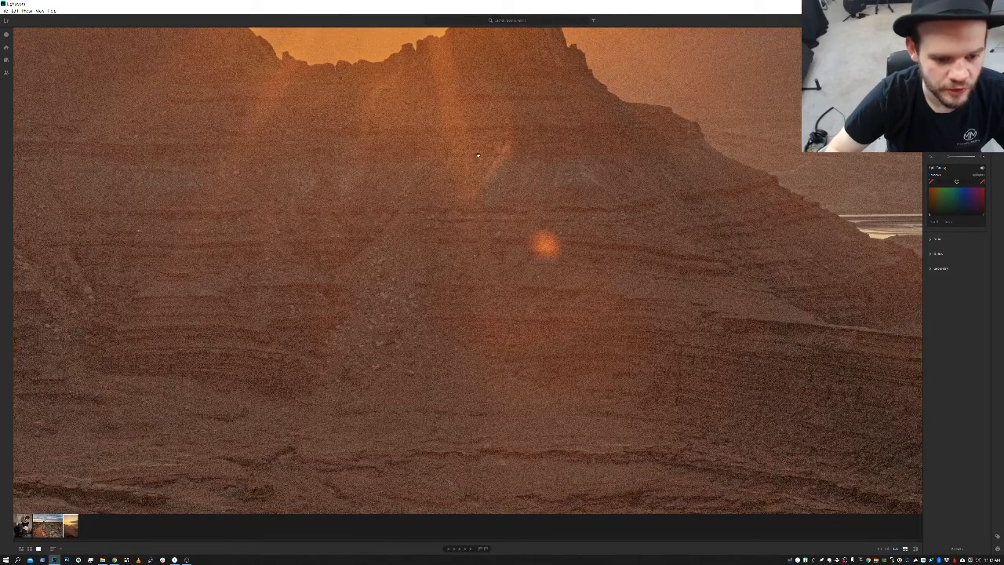
{"action": "left_click", "coordinate": [427, 355]}
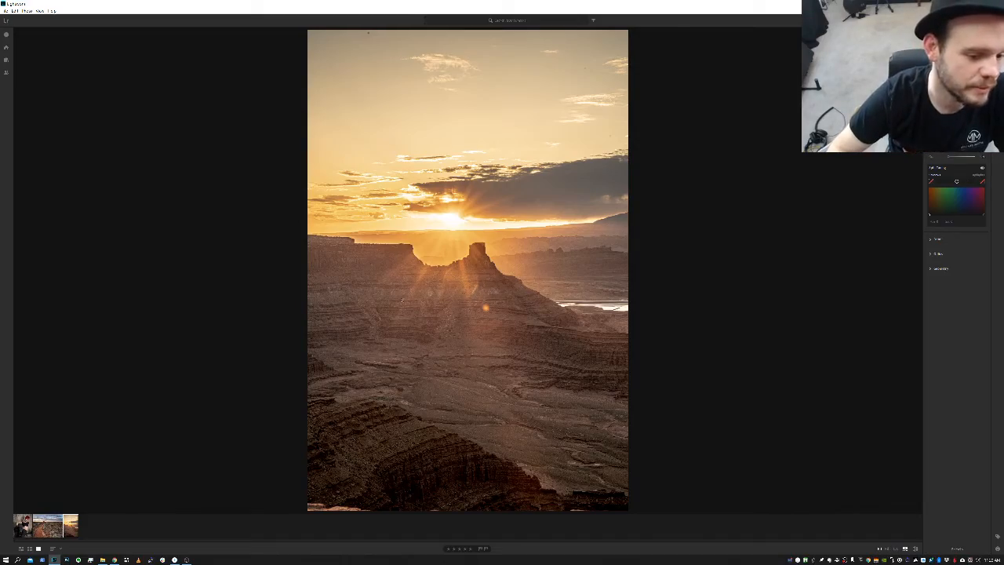
Step: Bring the clarity to a moderate level, comparing settings on the butte up close and checking the whole photo
{"action": "left_click", "coordinate": [468, 287]}
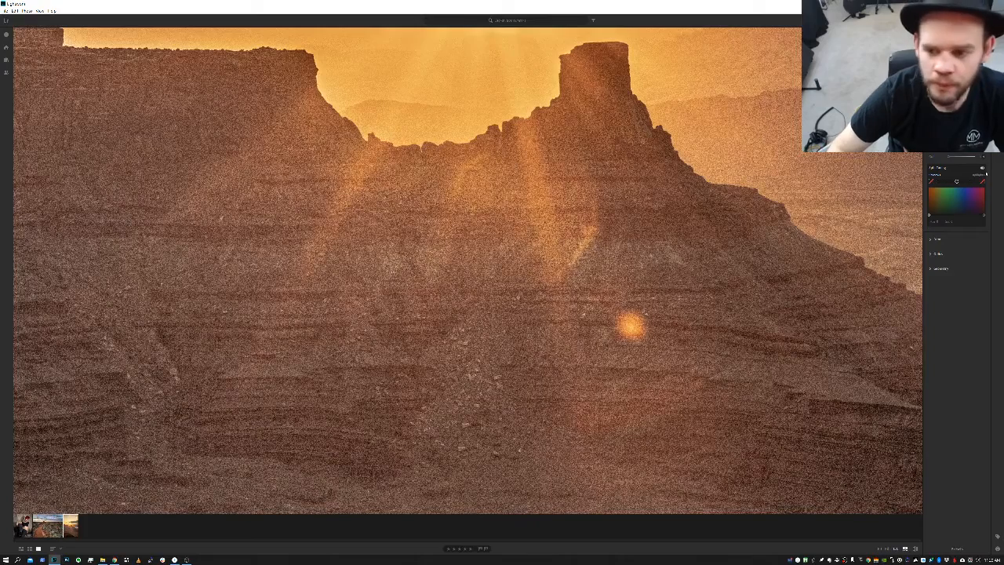
{"action": "key", "text": "backslash"}
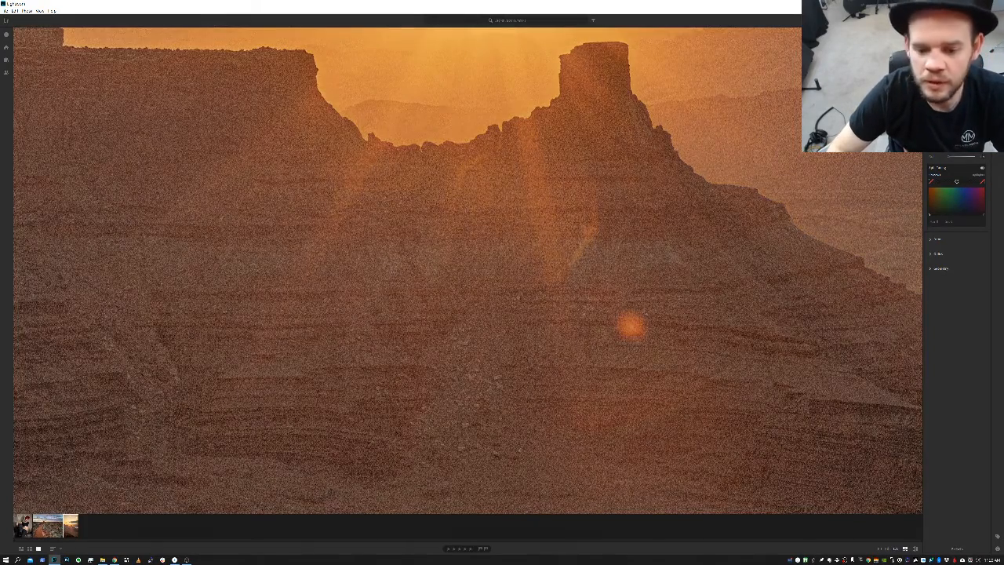
{"action": "key", "text": "backslash"}
{"action": "key", "text": "backslash"}
{"action": "key", "text": "backslash"}
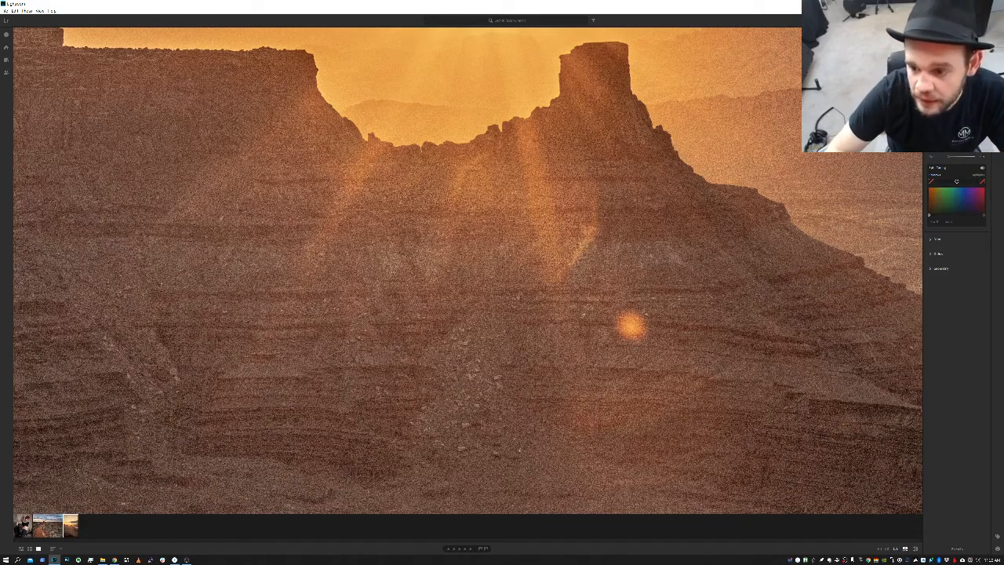
{"action": "left_click", "coordinate": [396, 256]}
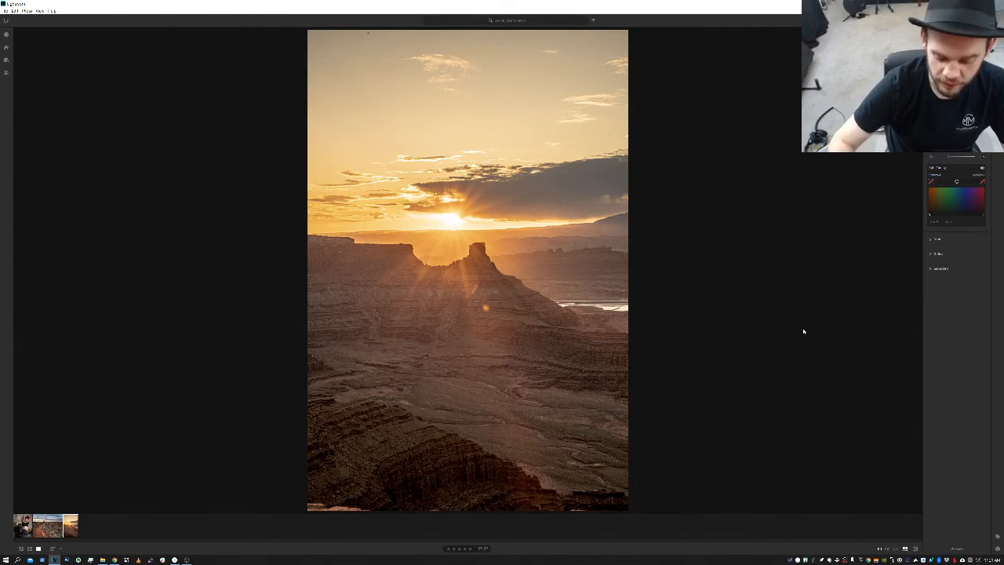
{"action": "key", "text": "backslash"}
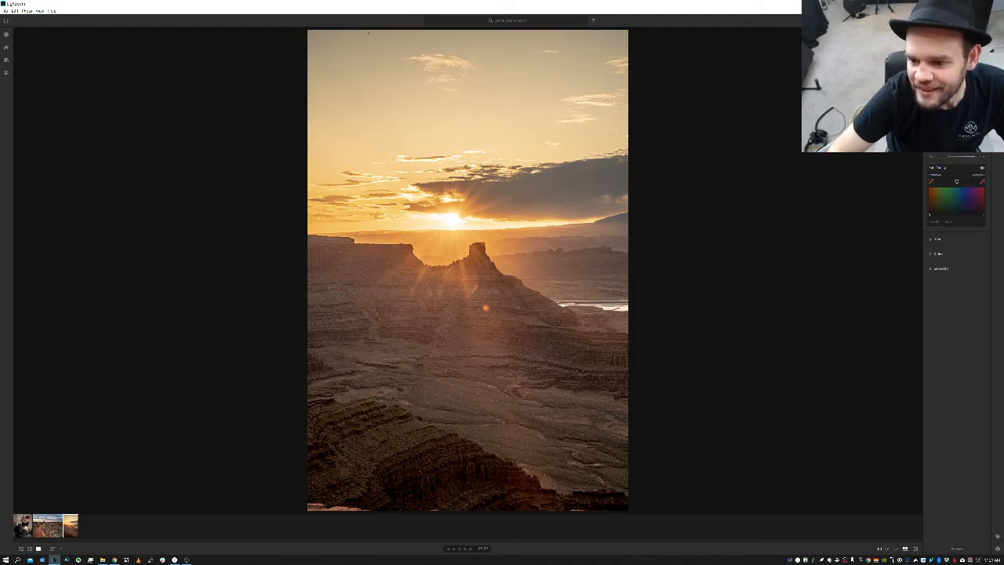
Step: Raise the dehaze strongly to deepen the sky and canyon contrast, and inspect the ridge and butte edges up close for dark halos
{"action": "left_click_drag", "start_coordinate": [957, 138], "coordinate": [961, 139]}
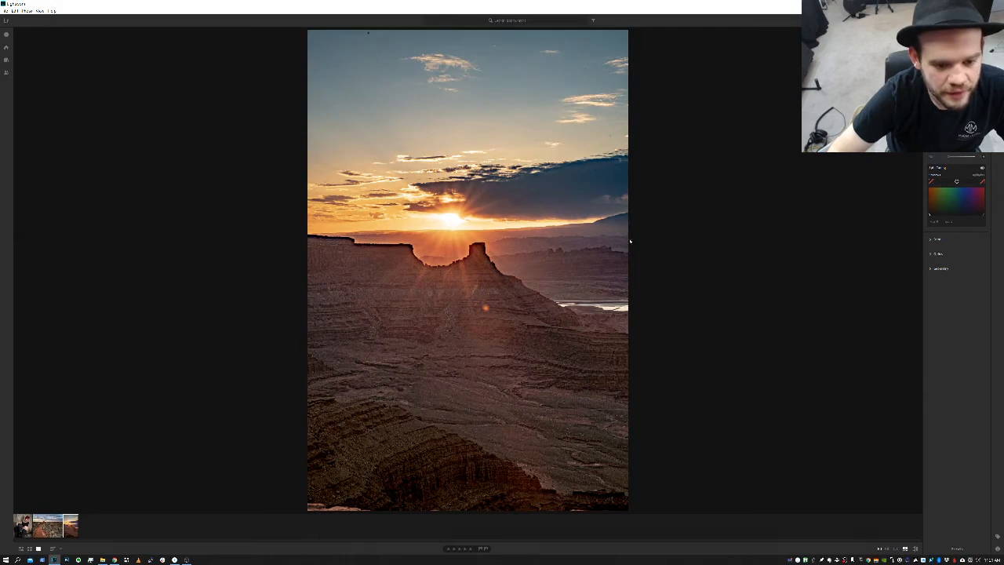
{"action": "left_click", "coordinate": [327, 248]}
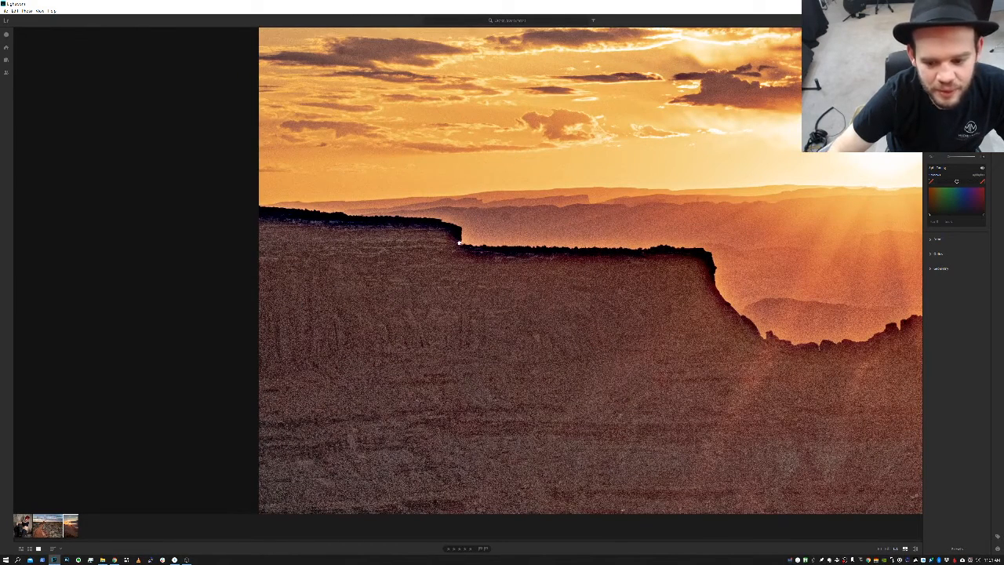
{"action": "left_click_drag", "start_coordinate": [688, 257], "coordinate": [399, 230]}
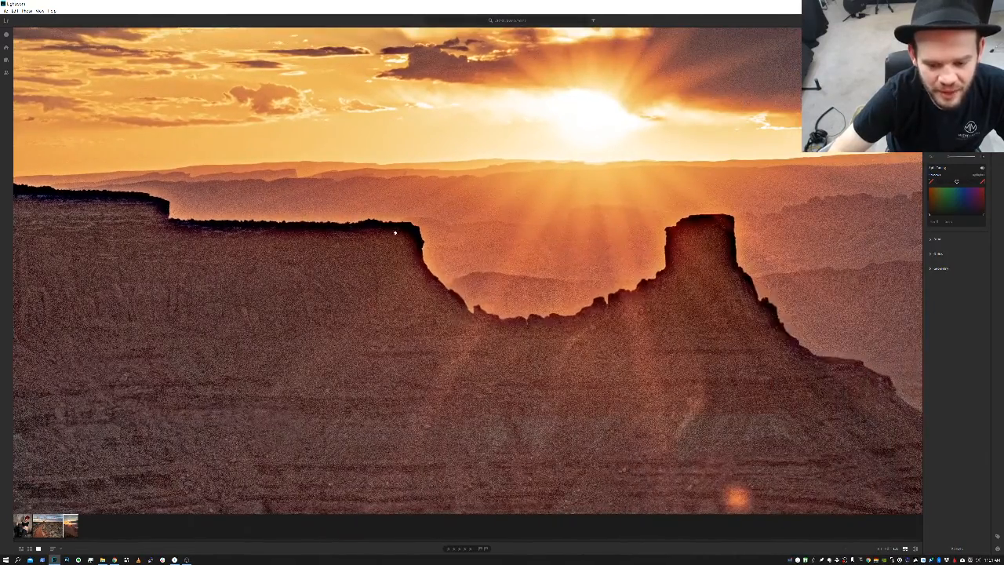
{"action": "left_click_drag", "start_coordinate": [797, 257], "coordinate": [646, 216]}
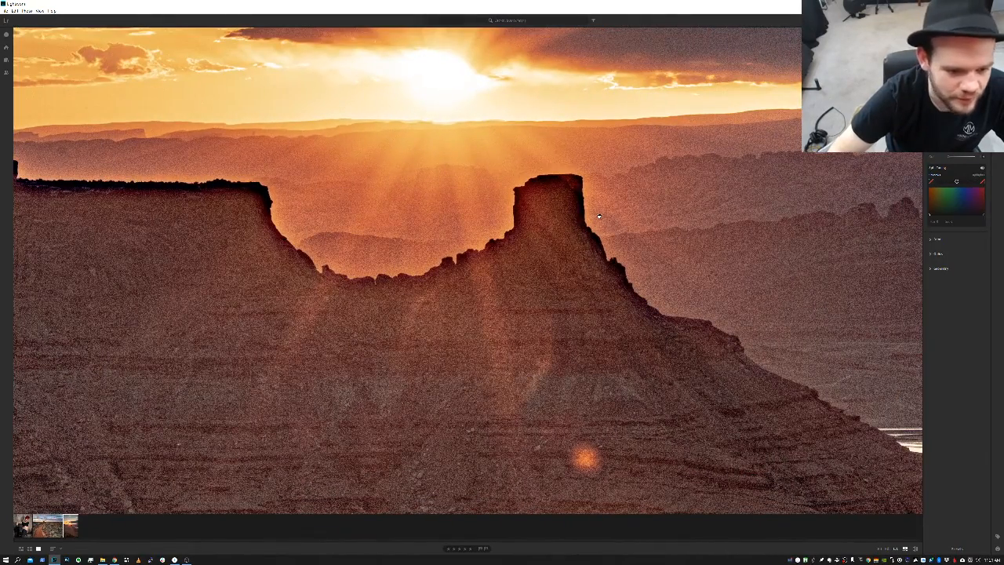
Step: Return to the photo grid and reopen the sunset photo with the Edit adjustments
{"action": "key", "text": "g"}
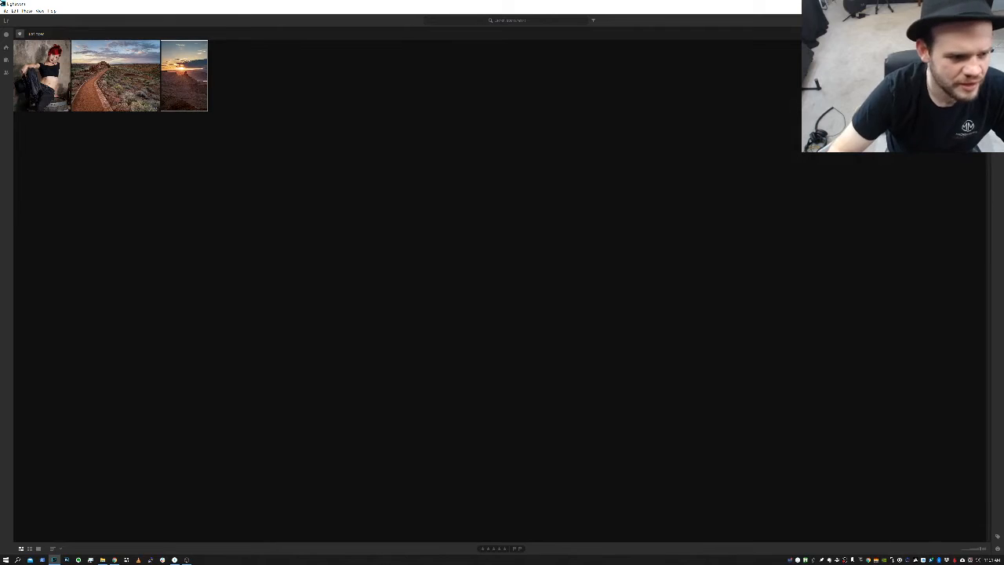
{"action": "double_click", "coordinate": [195, 93]}
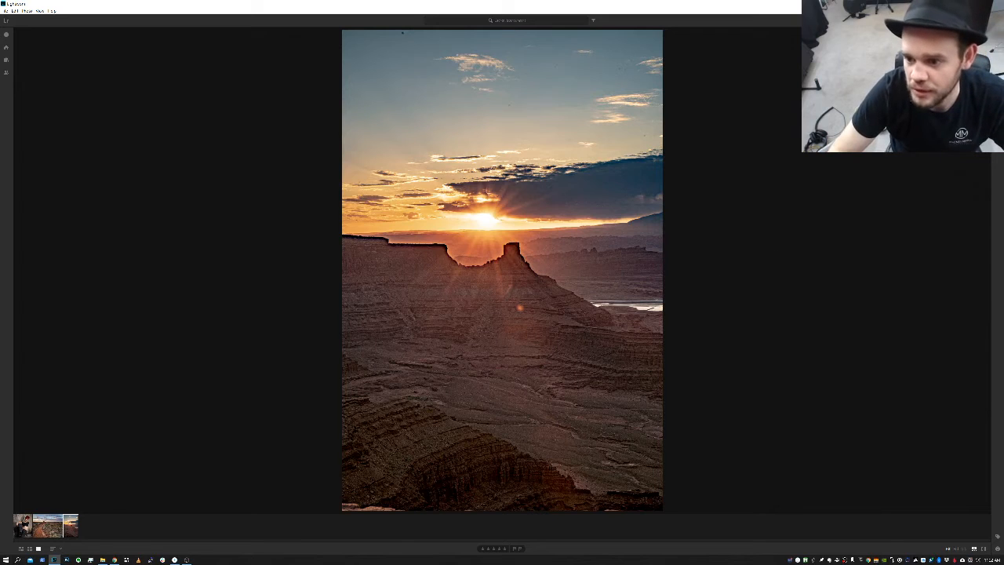
{"action": "key", "text": "e"}
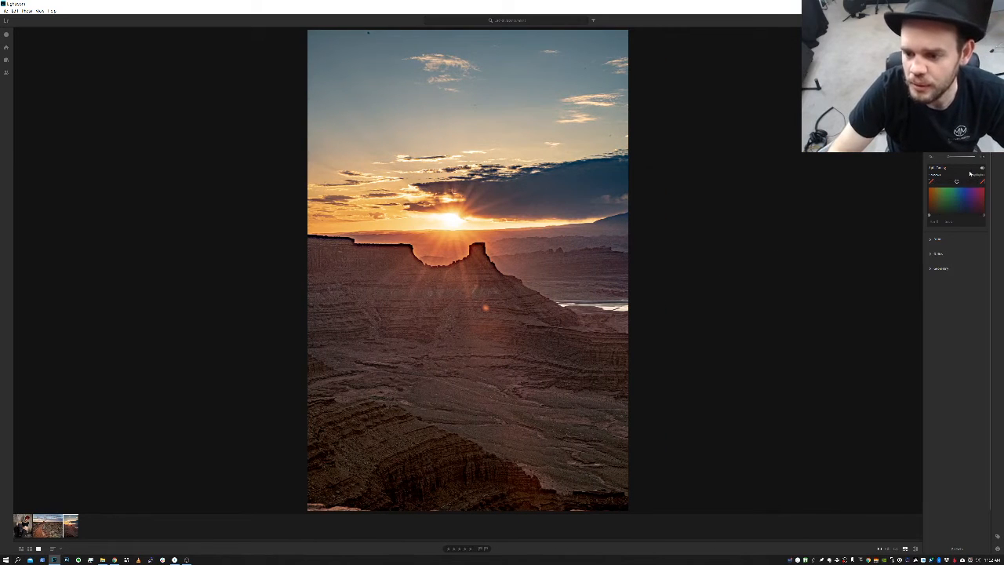
Step: Soften the dehaze to a mild level that keeps the sky warm, and darken the photo's edges slightly with a vignette
{"action": "key", "text": "backslash"}
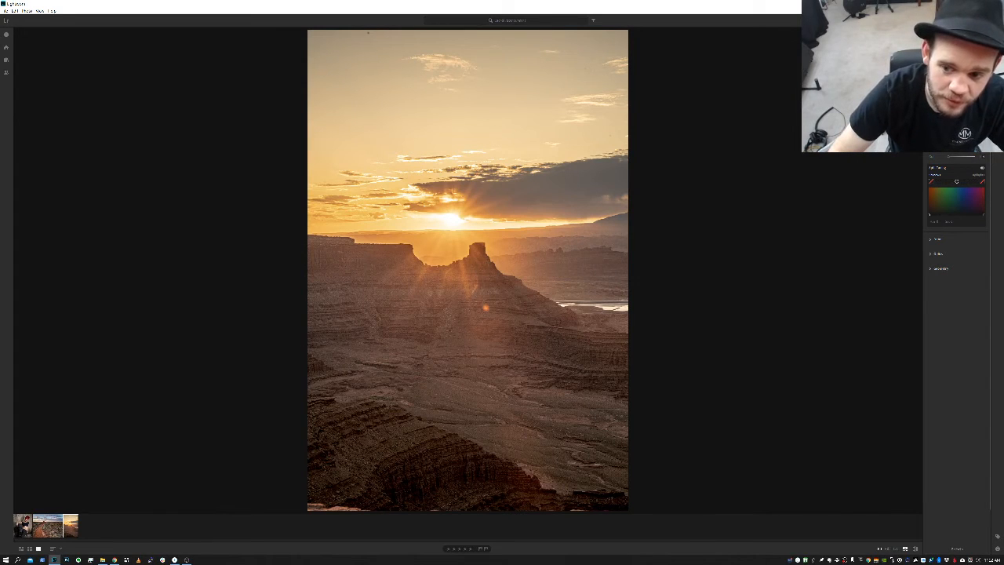
{"action": "key", "text": "backslash"}
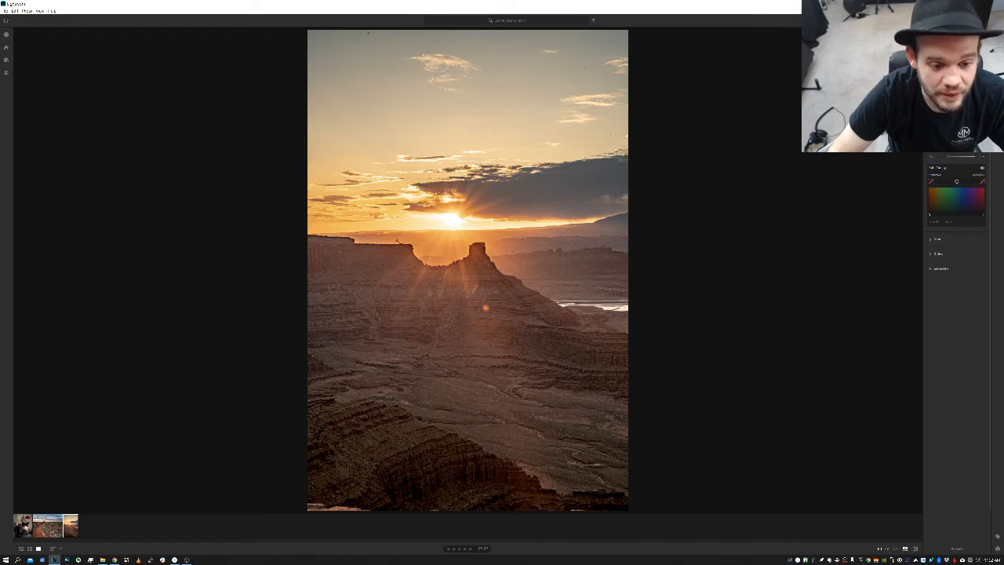
{"action": "left_click", "coordinate": [982, 168]}
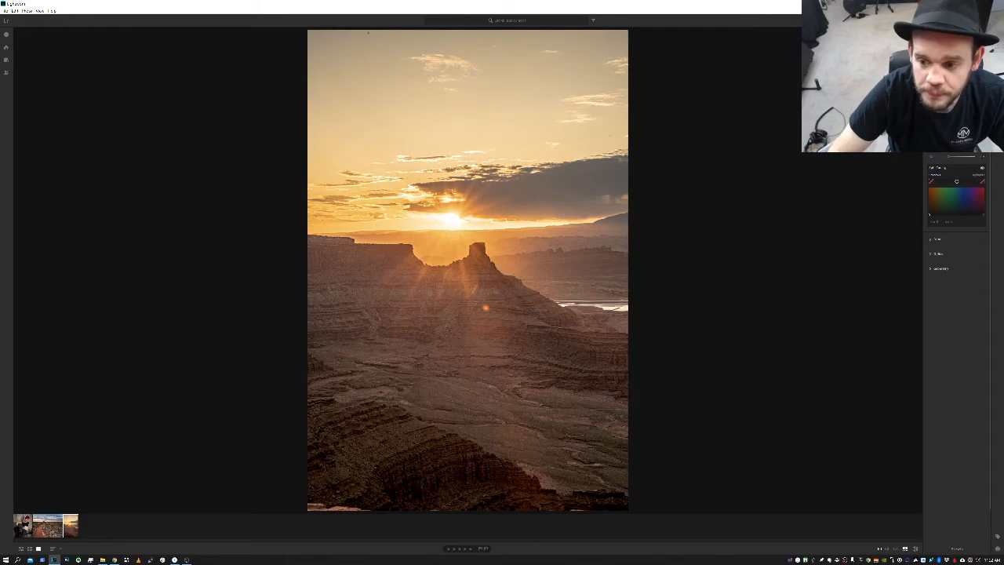
{"action": "left_click_drag", "start_coordinate": [956, 138], "coordinate": [949, 147]}
{"action": "left_click", "coordinate": [946, 129]}
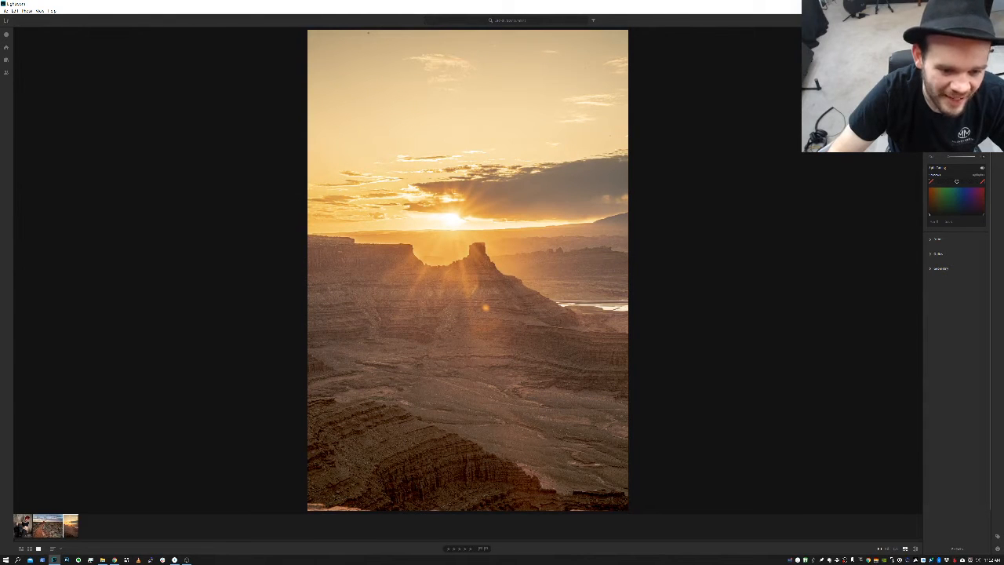
{"action": "left_click_drag", "start_coordinate": [962, 148], "coordinate": [958, 147]}
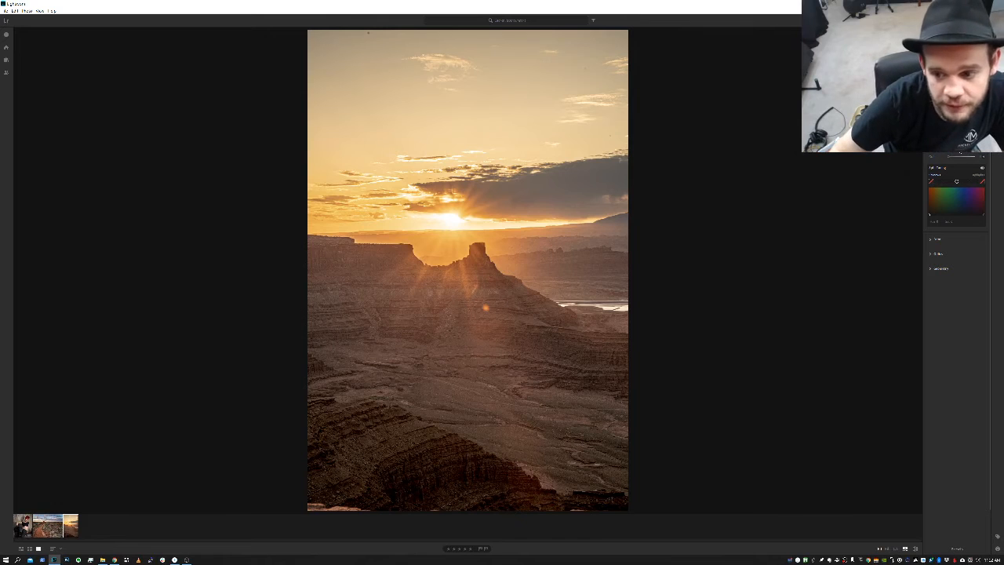
{"action": "left_click_drag", "start_coordinate": [960, 154], "coordinate": [960, 154]}
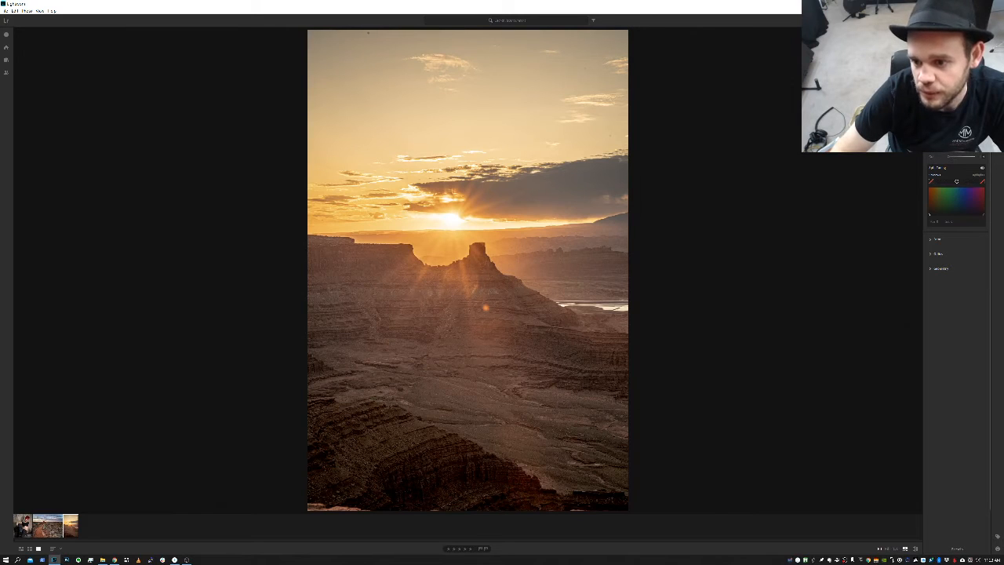
Step: Cycle through the grid, detail and edit views of the sunset photo
{"action": "key", "text": "g"}
{"action": "key", "text": "d"}
{"action": "key", "text": "e"}
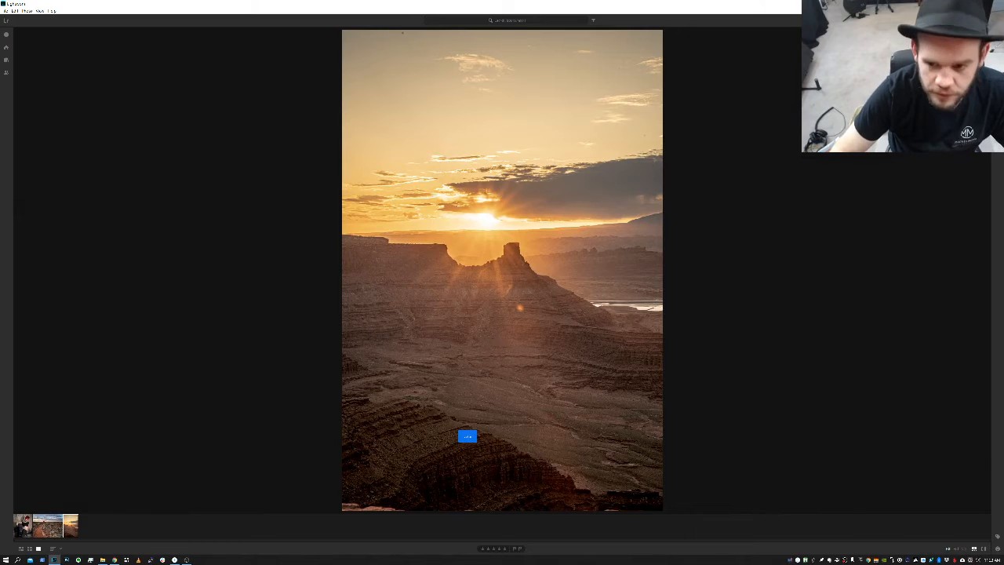
{"action": "key", "text": "e"}
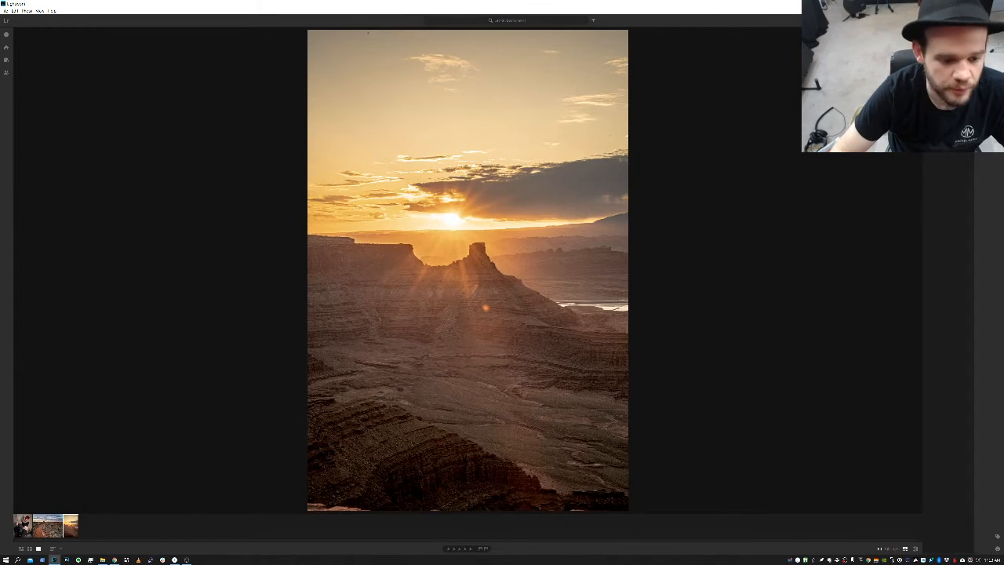
{"action": "key", "text": "e"}
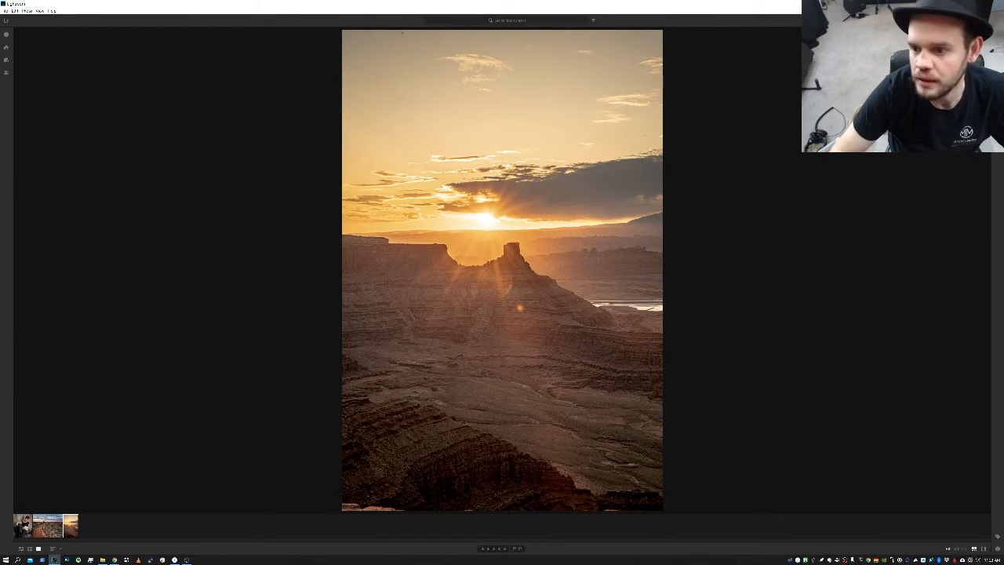
Step: Crop the photo to a 4 x 5 portrait ratio, trimming sky and foreground, and compare it with the unedited version
{"action": "key", "text": "c"}
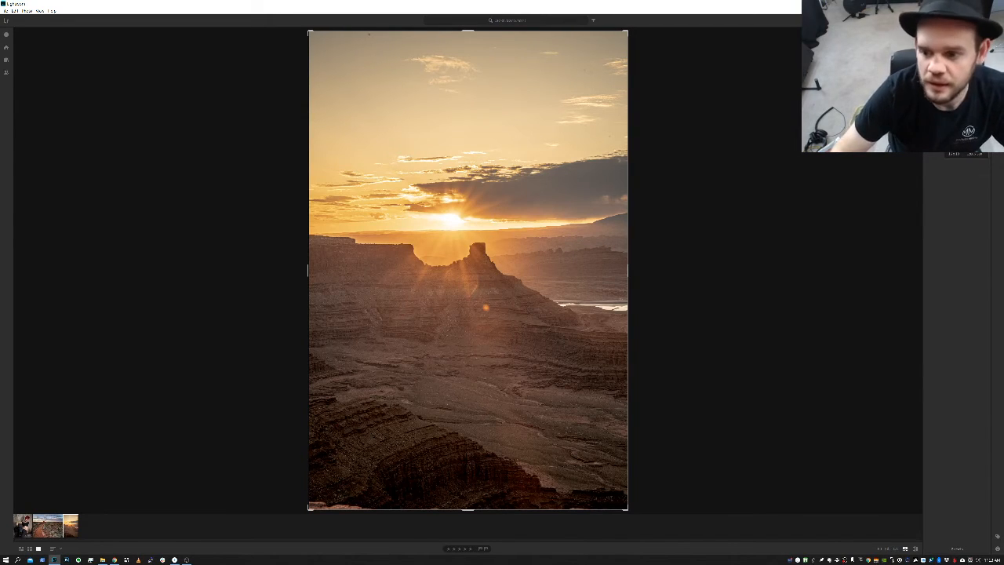
{"action": "left_click", "coordinate": [965, 116]}
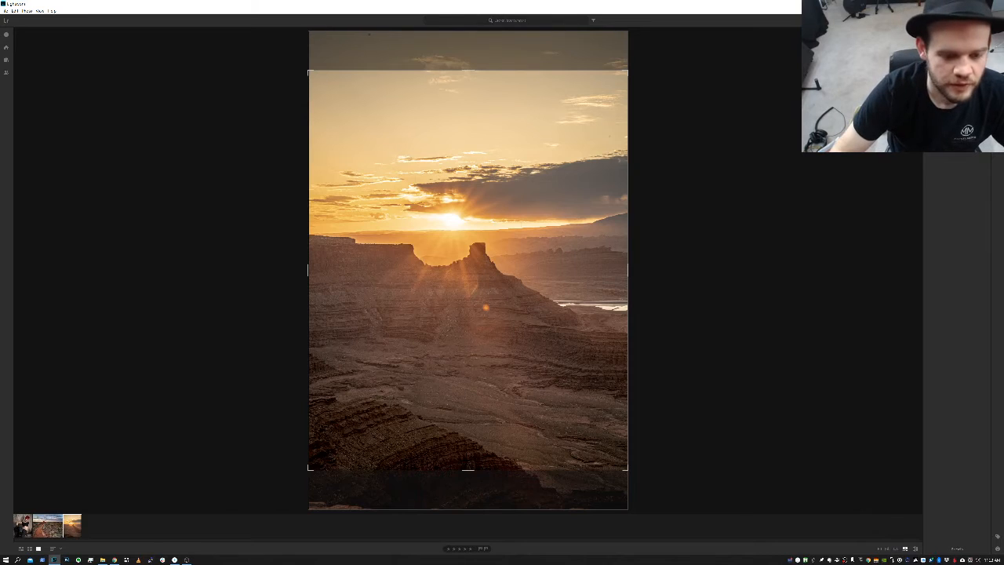
{"action": "left_click_drag", "start_coordinate": [502, 282], "coordinate": [501, 276]}
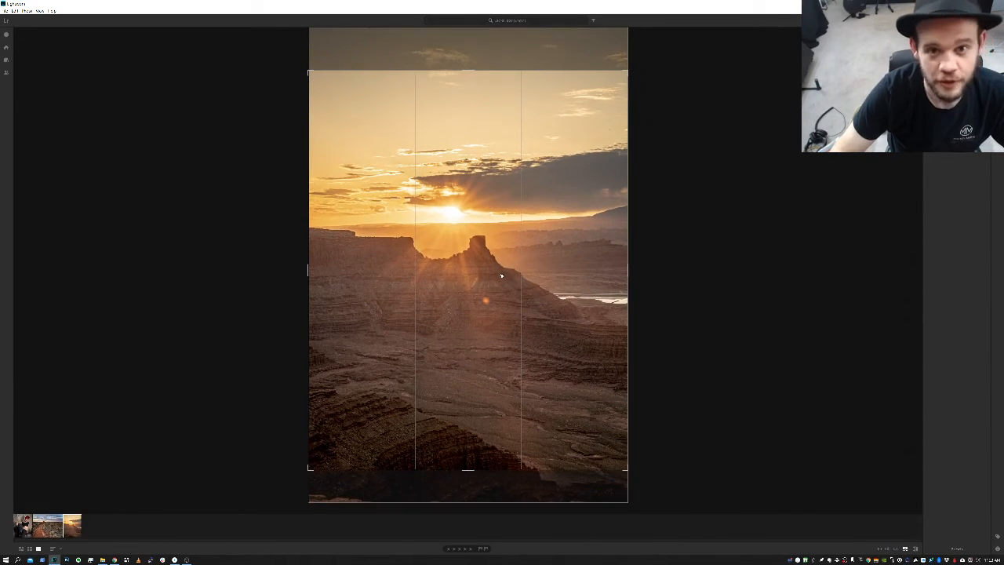
{"action": "key", "text": "Return"}
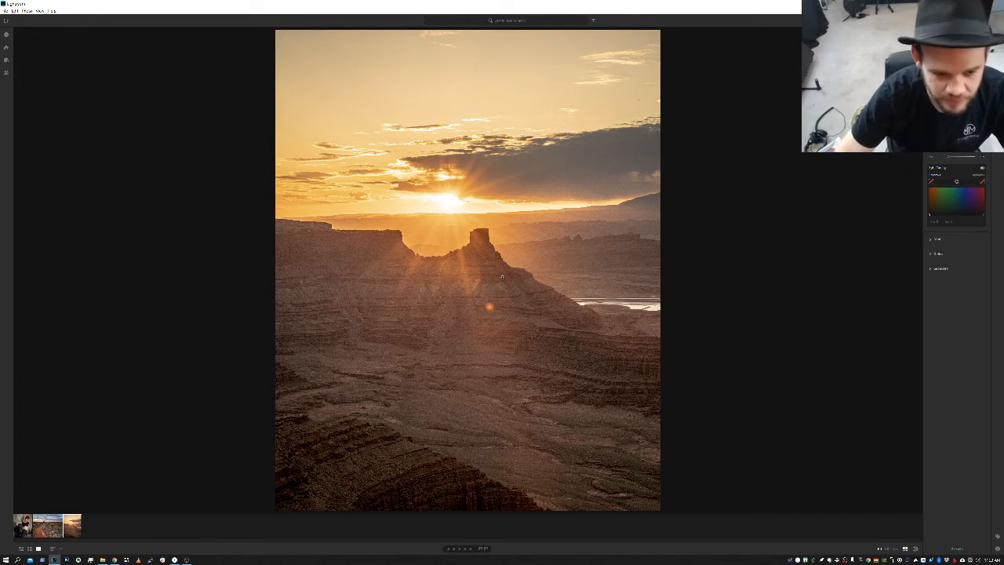
{"action": "key", "text": "backslash"}
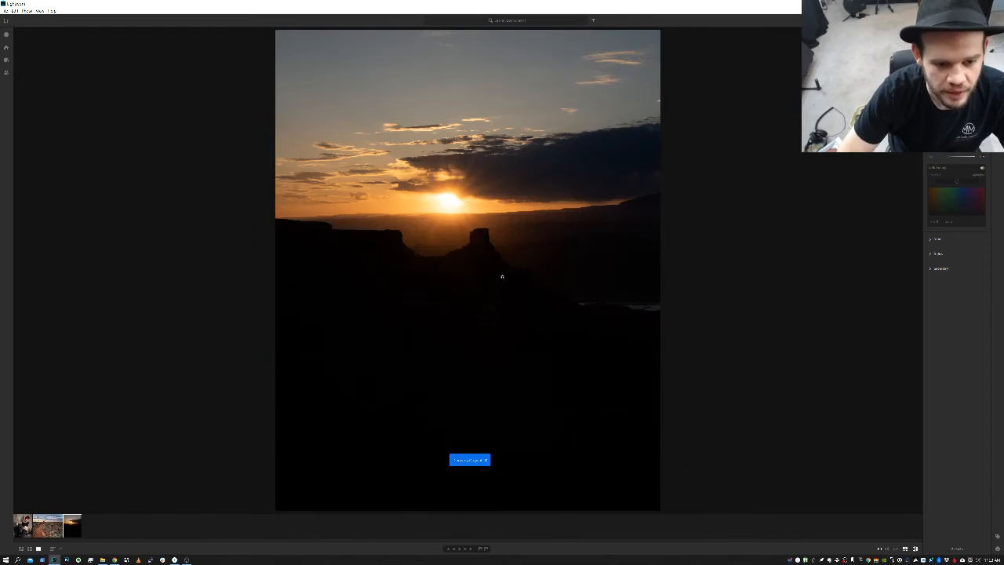
{"action": "key", "text": "backslash"}
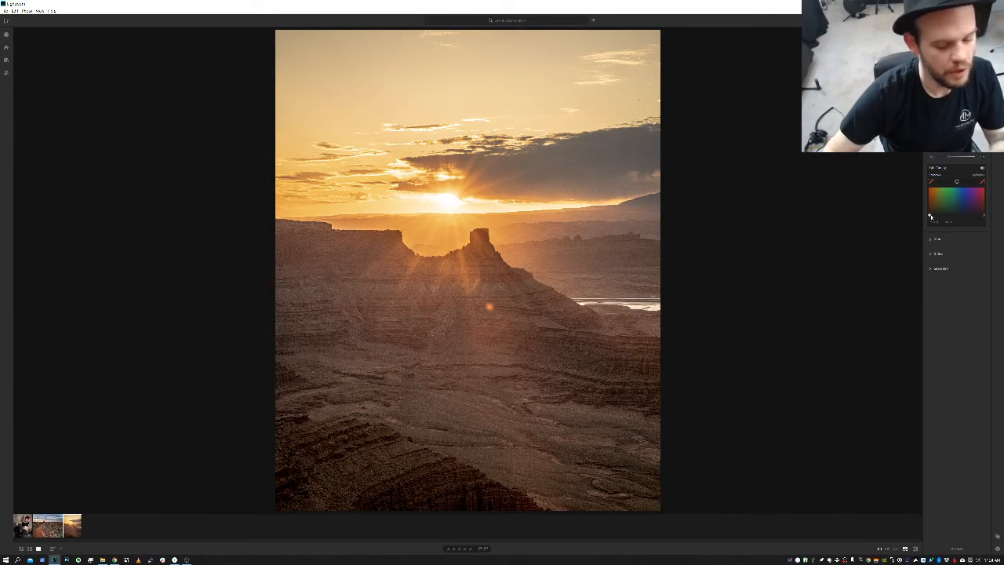
Step: Tint the shadows a muted teal-blue with split toning, comparing the result against the original photo
{"action": "left_click_drag", "start_coordinate": [932, 216], "coordinate": [957, 209]}
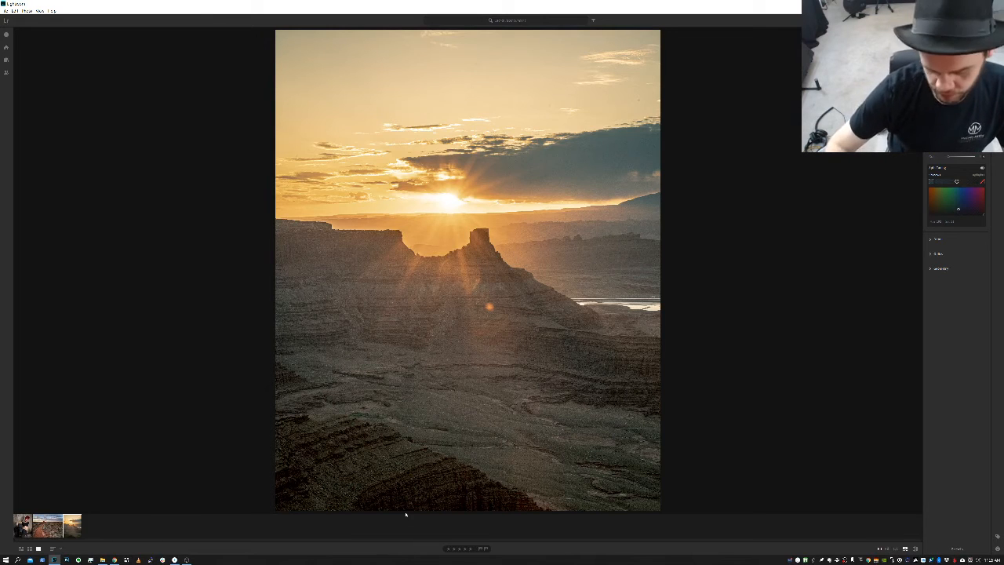
{"action": "key", "text": "backslash"}
{"action": "key", "text": "backslash"}
{"action": "key", "text": "backslash"}
{"action": "key", "text": "backslash"}
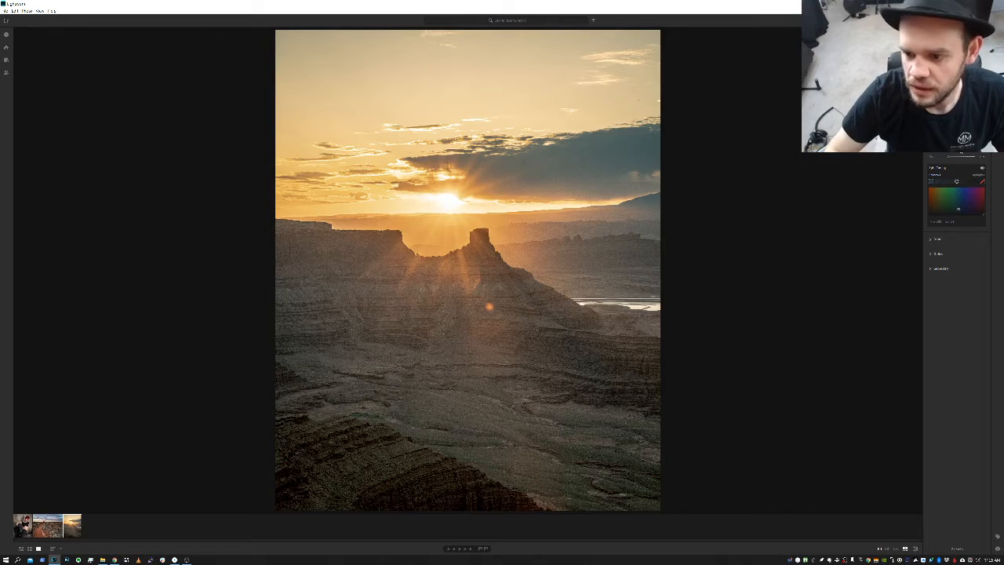
{"action": "left_click_drag", "start_coordinate": [961, 151], "coordinate": [961, 153]}
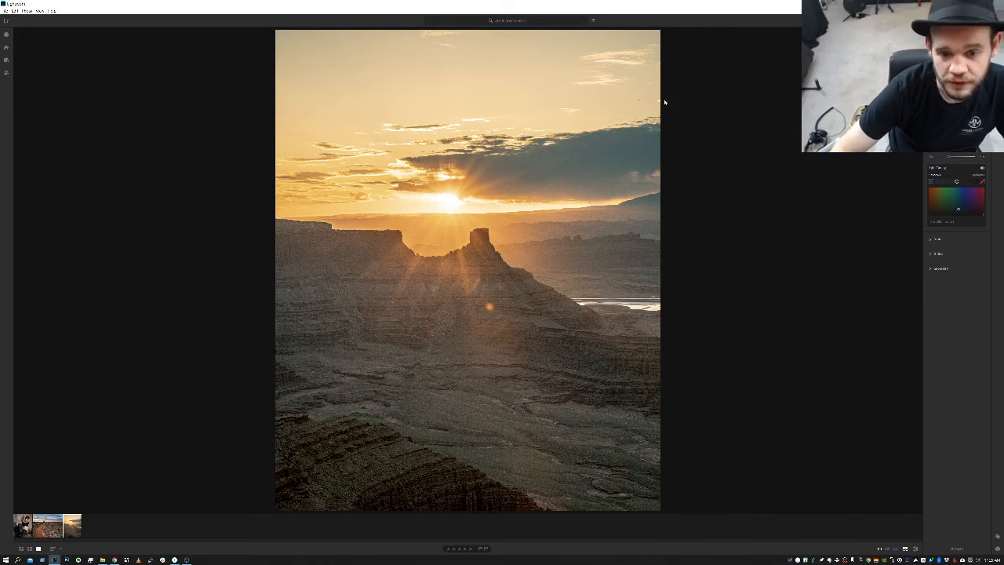
Step: Inspect the sky above the dark cloud bank up close for sensor dust spots
{"action": "left_click", "coordinate": [485, 76]}
{"action": "left_click_drag", "start_coordinate": [485, 76], "coordinate": [571, 345]}
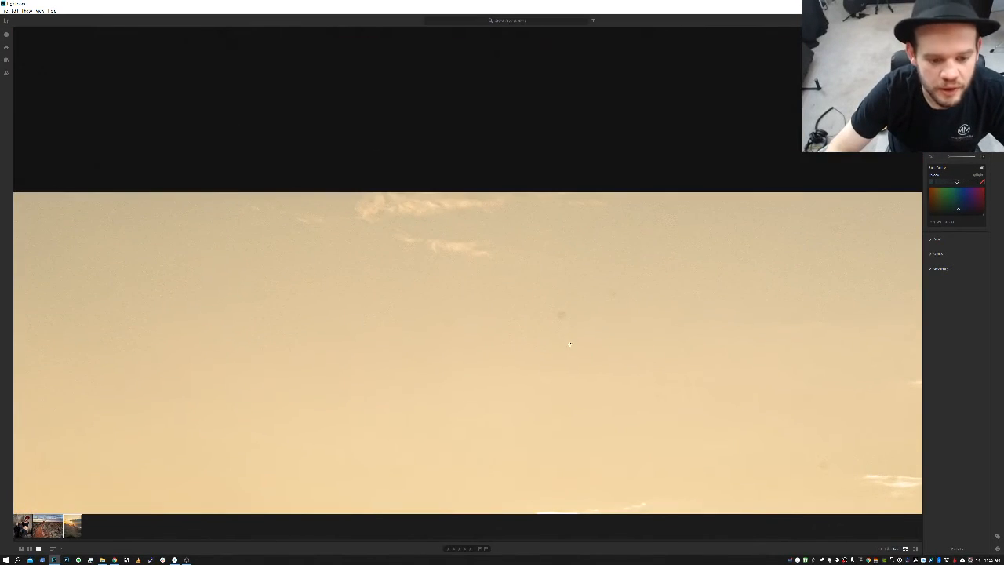
{"action": "left_click_drag", "start_coordinate": [726, 382], "coordinate": [527, 237]}
{"action": "left_click_drag", "start_coordinate": [602, 311], "coordinate": [391, 245]}
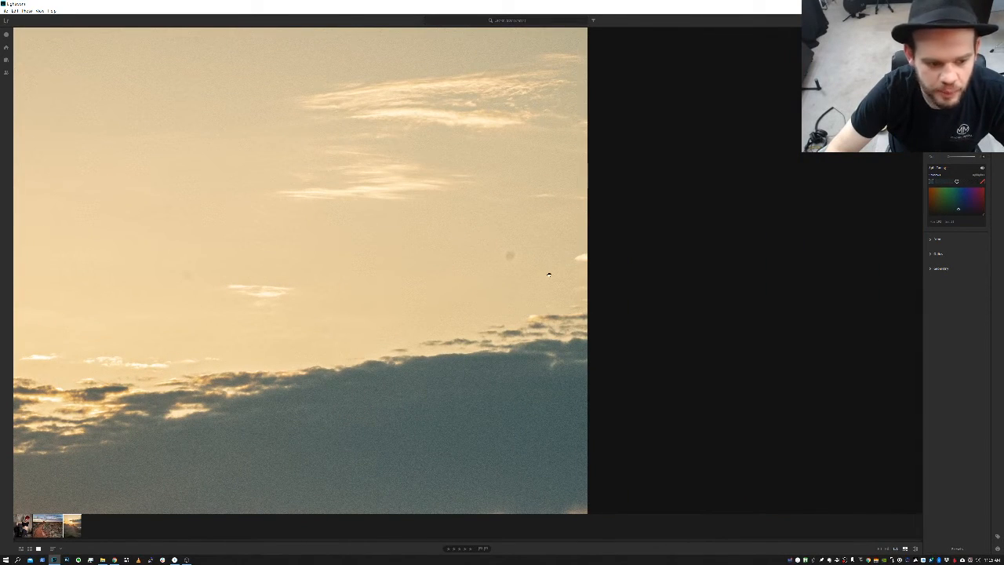
{"action": "left_click_drag", "start_coordinate": [256, 275], "coordinate": [343, 361]}
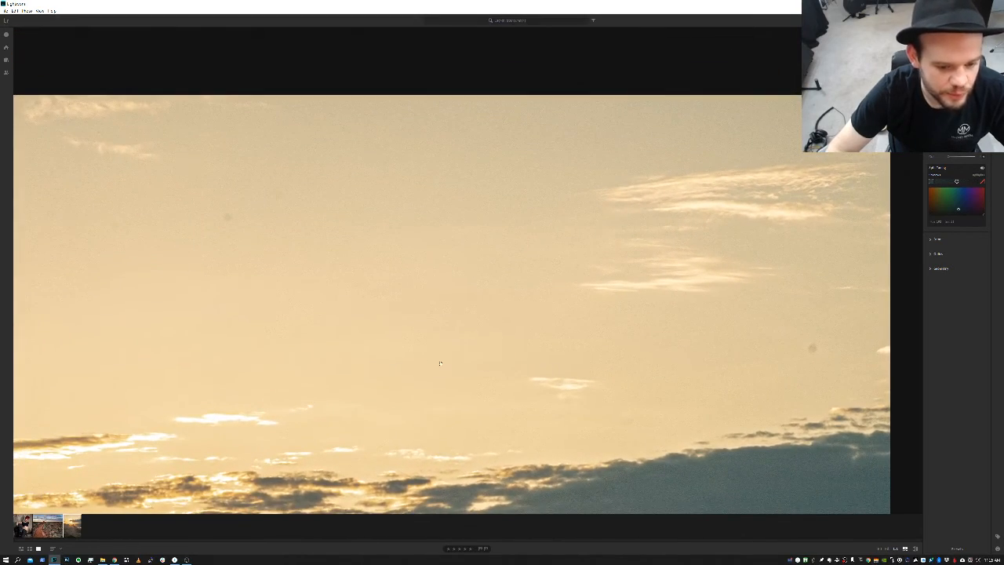
{"action": "left_click", "coordinate": [343, 361]}
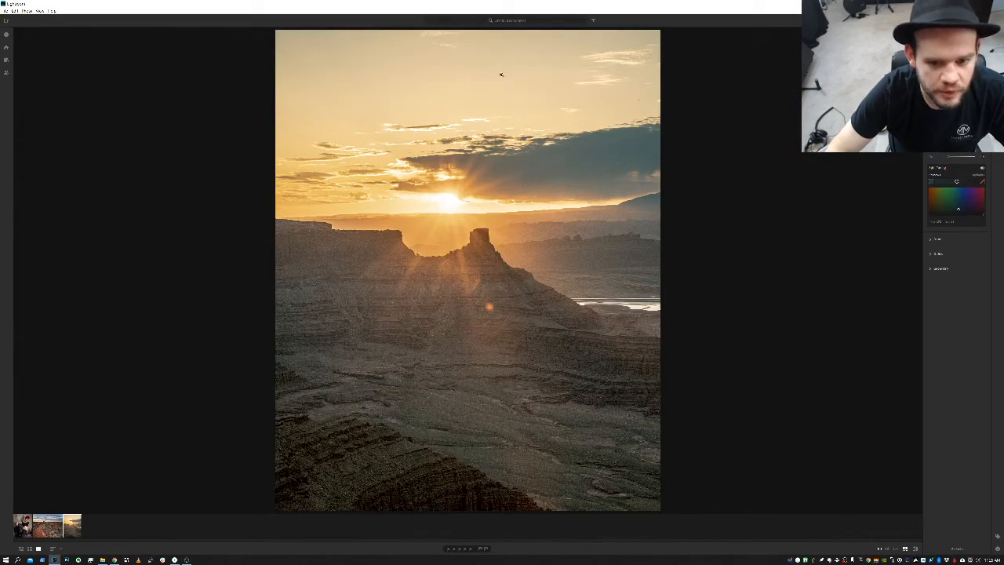
{"action": "left_click", "coordinate": [501, 75]}
{"action": "left_click_drag", "start_coordinate": [681, 226], "coordinate": [751, 227]}
{"action": "left_click_drag", "start_coordinate": [599, 211], "coordinate": [544, 220]}
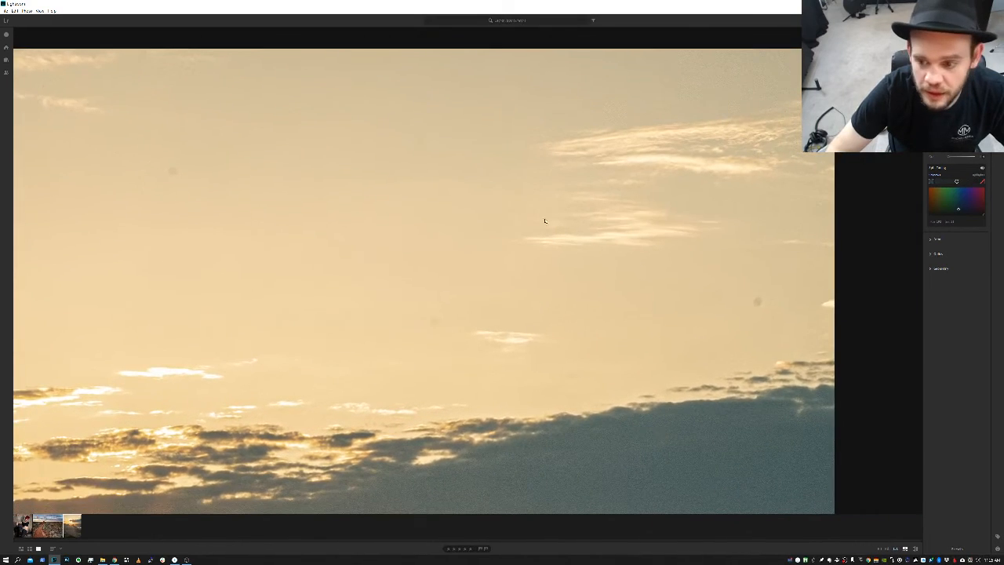
{"action": "left_click", "coordinate": [611, 248]}
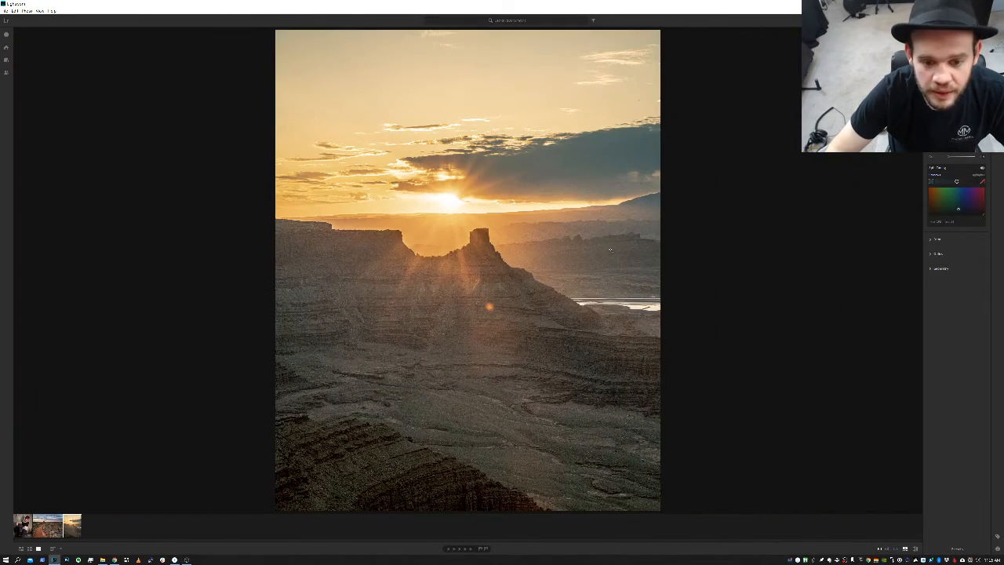
{"action": "left_click", "coordinate": [553, 138]}
{"action": "left_click_drag", "start_coordinate": [558, 54], "coordinate": [614, 322]}
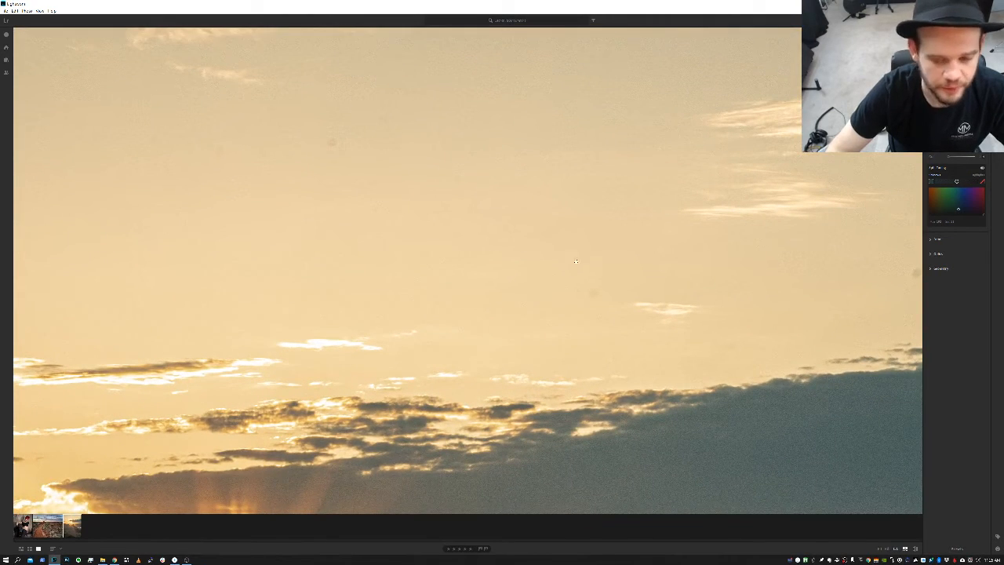
{"action": "key", "text": "i"}
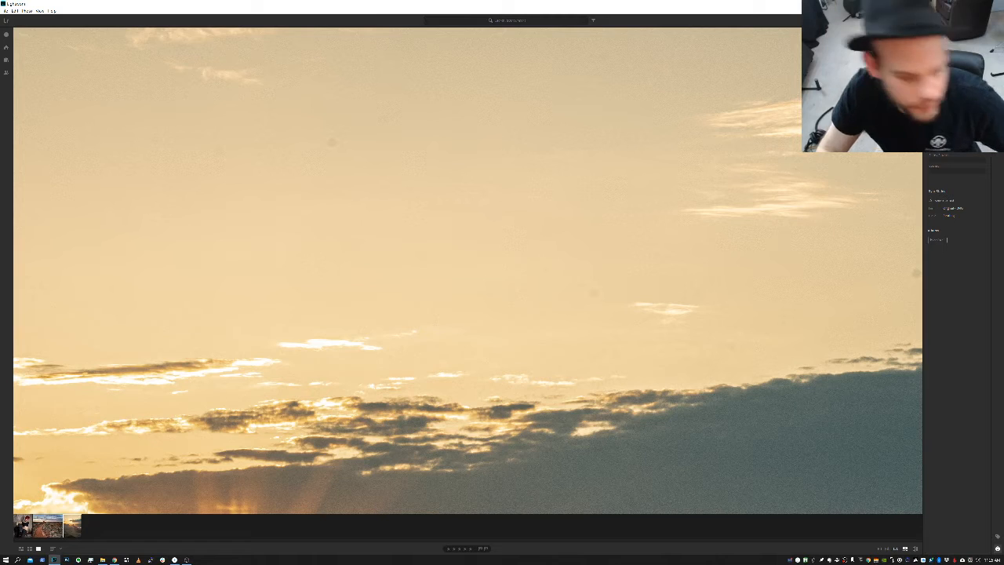
{"action": "left_click", "coordinate": [534, 191]}
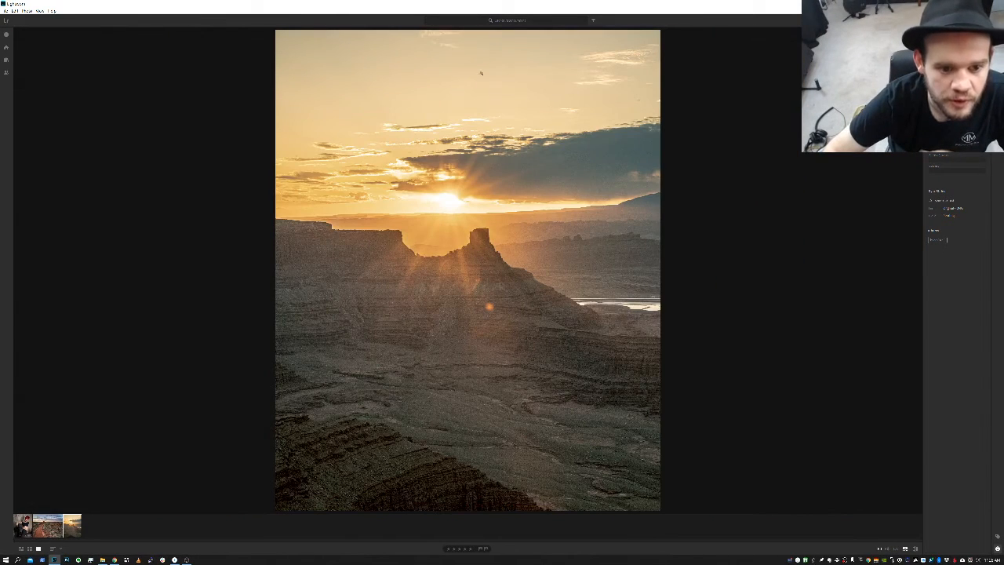
{"action": "left_click_drag", "start_coordinate": [613, 52], "coordinate": [615, 286]}
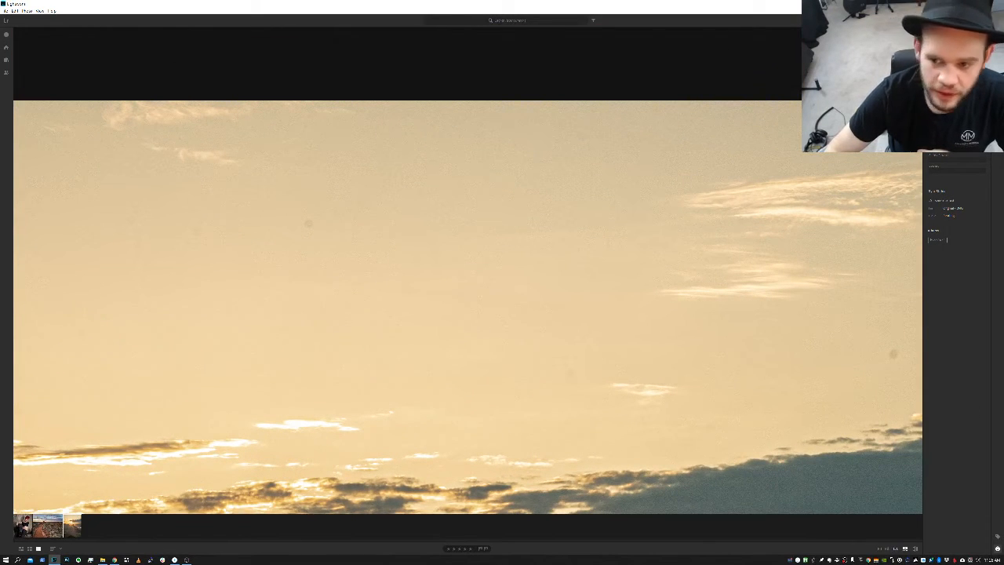
Step: Heal the dust spot below the small upper clouds, using a healing brush slightly larger than the spot
{"action": "left_click", "coordinate": [998, 59]}
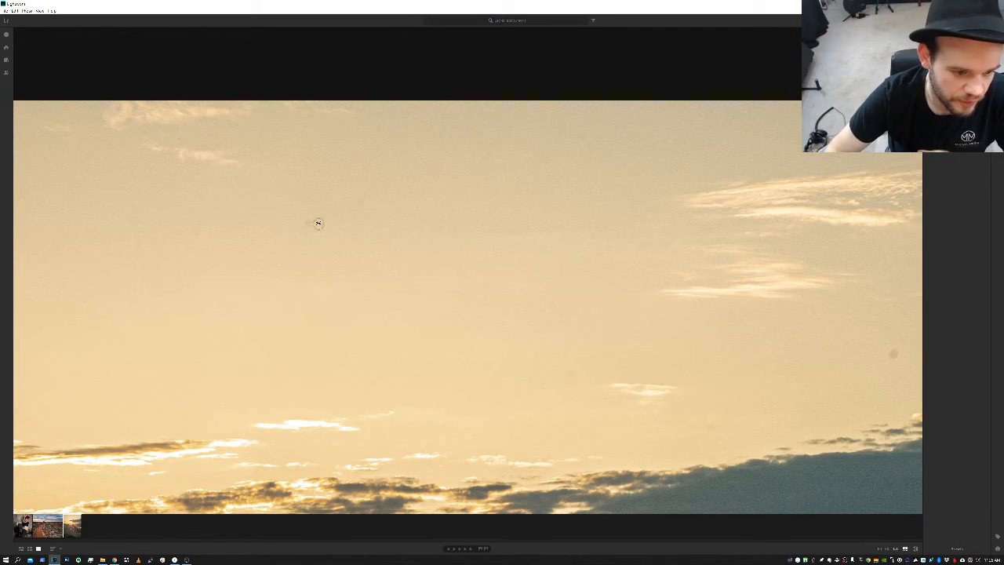
{"action": "left_click", "coordinate": [309, 224]}
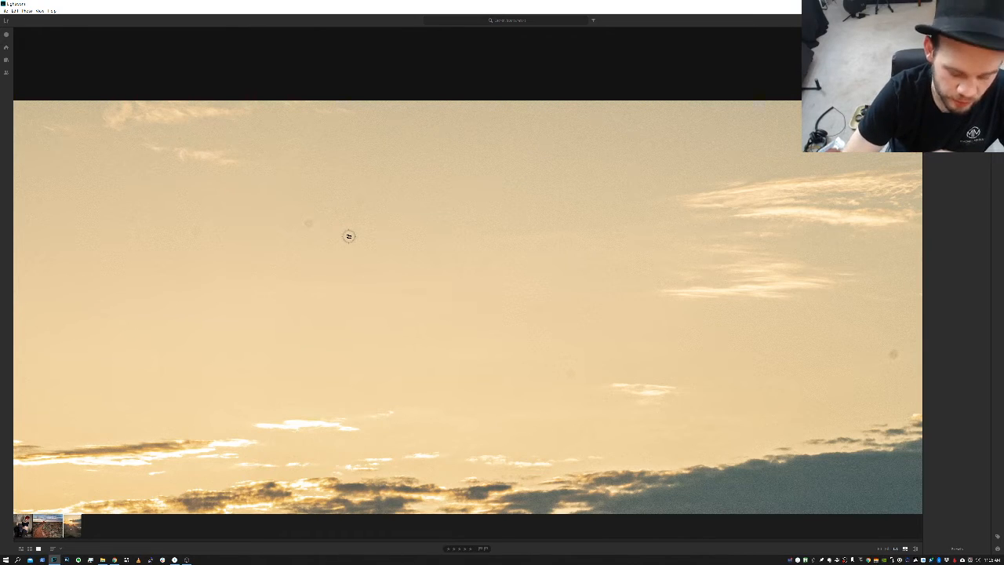
{"action": "scroll", "coordinate": [349, 236], "scroll_direction": "up", "scroll_amount": 5}
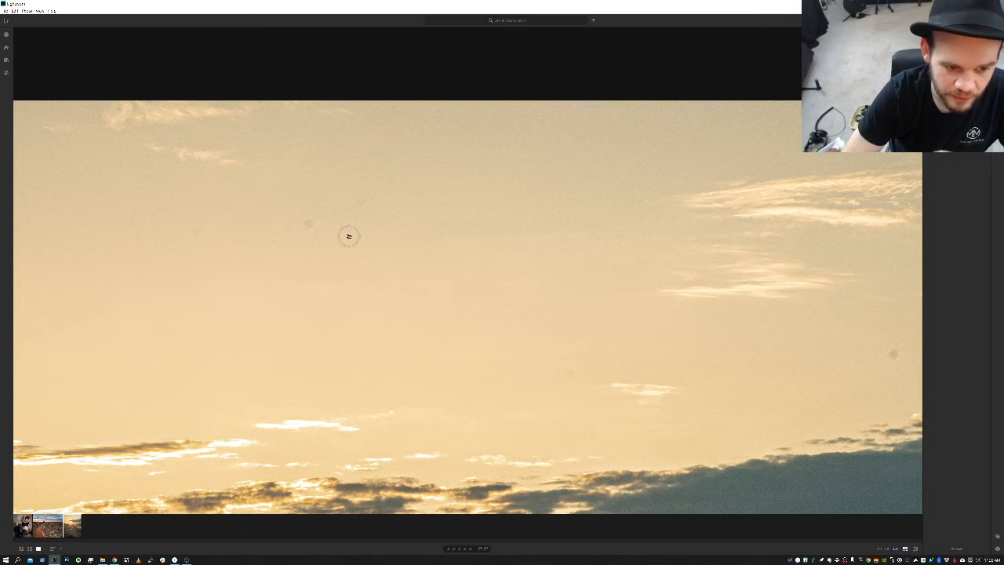
{"action": "scroll", "coordinate": [349, 237], "scroll_direction": "up", "scroll_amount": 3}
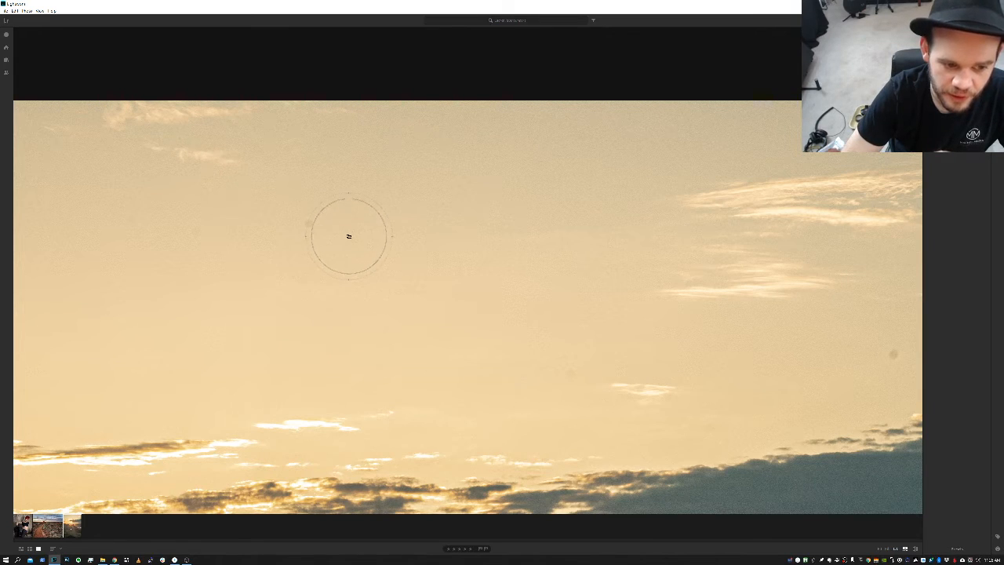
{"action": "scroll", "coordinate": [349, 236], "scroll_direction": "down", "scroll_amount": 5}
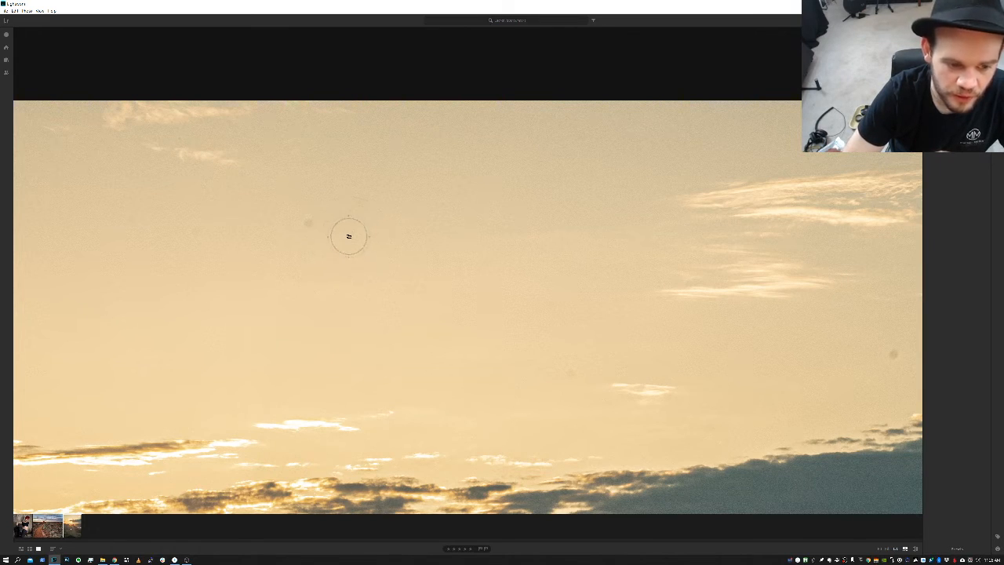
{"action": "scroll", "coordinate": [349, 236], "scroll_direction": "down", "scroll_amount": 1}
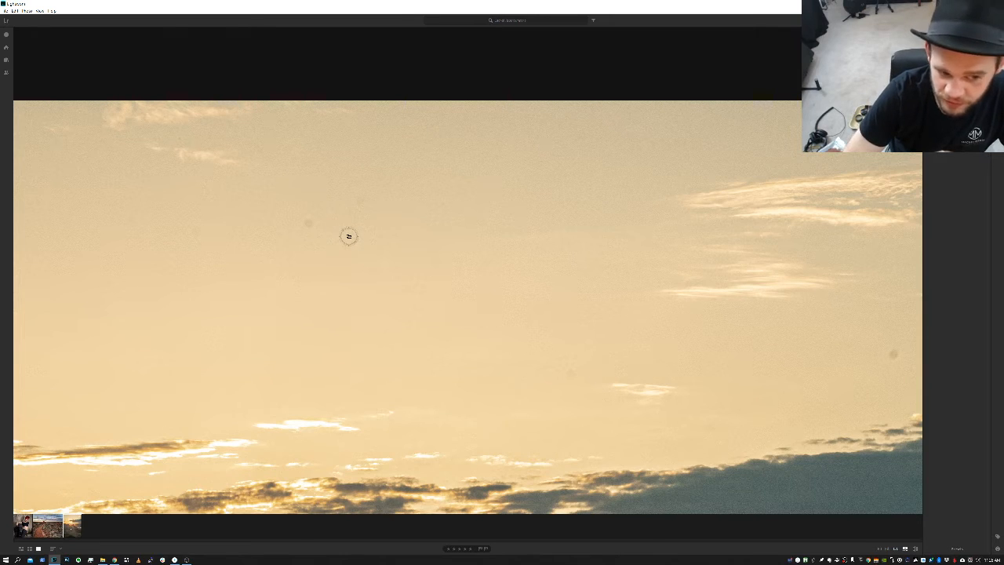
{"action": "left_click", "coordinate": [308, 221]}
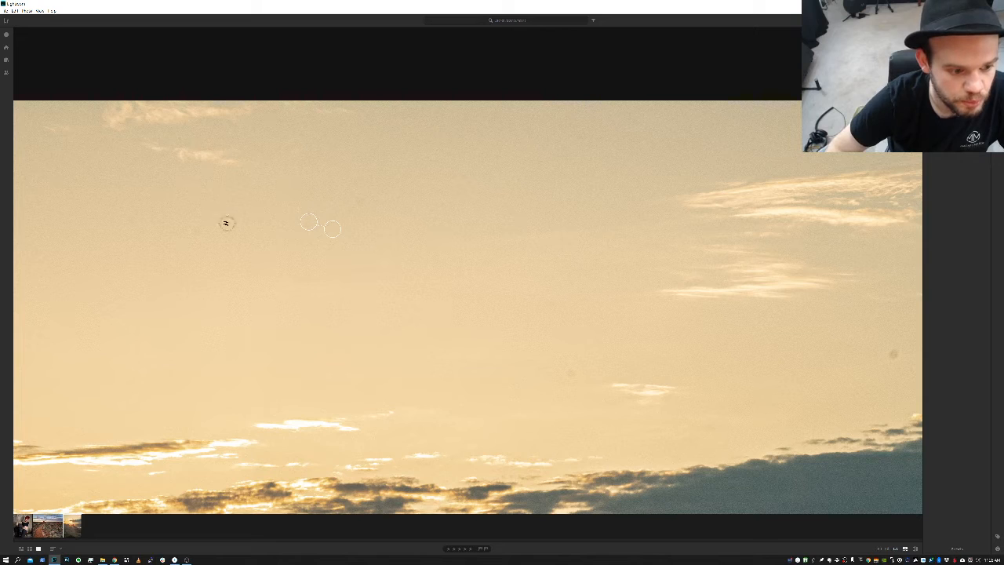
Step: Heal the remaining sky dust spots: three in the upper sky, one beside the small low cloud and one near the right edge
{"action": "left_click", "coordinate": [196, 232]}
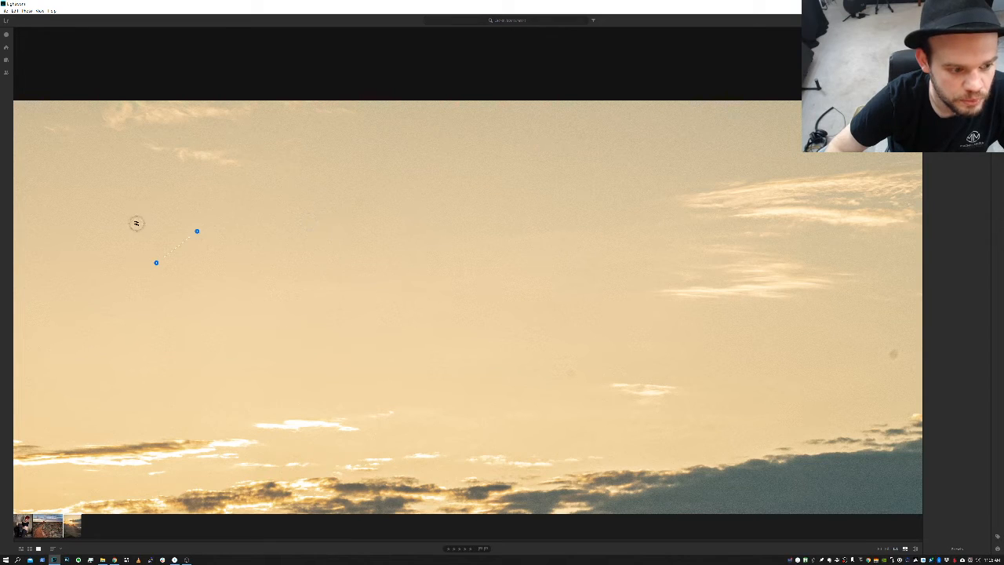
{"action": "left_click", "coordinate": [137, 218]}
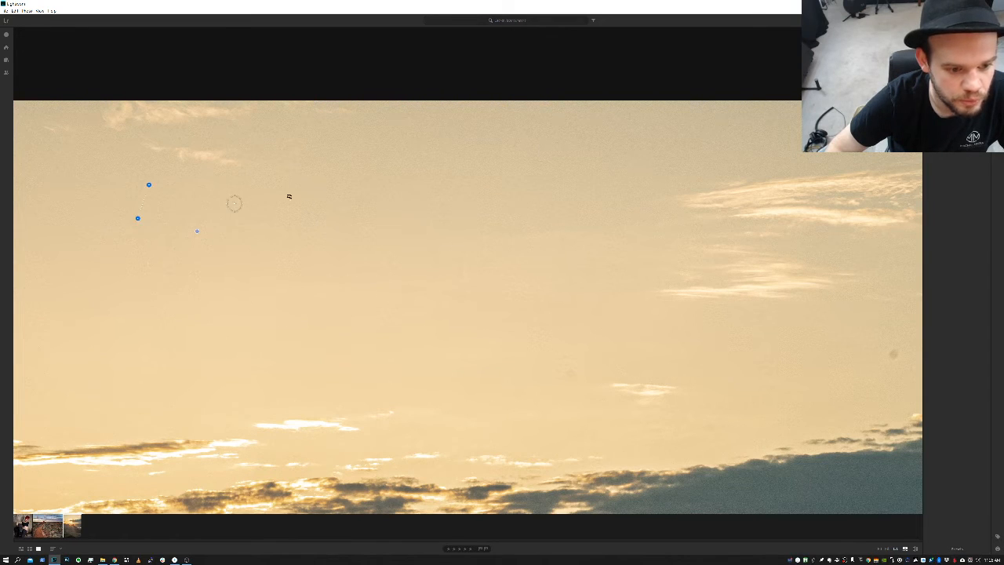
{"action": "left_click", "coordinate": [354, 199]}
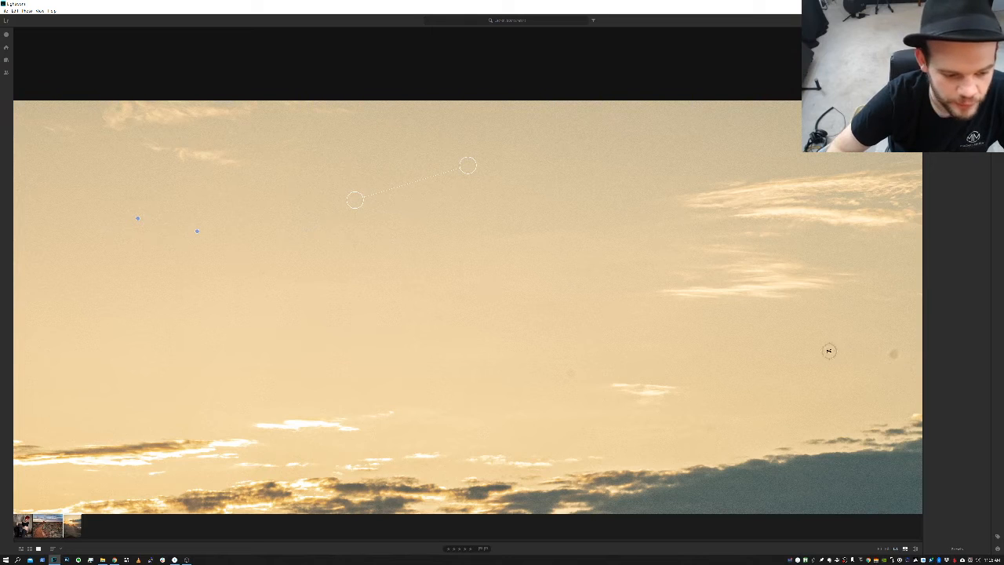
{"action": "left_click", "coordinate": [573, 371]}
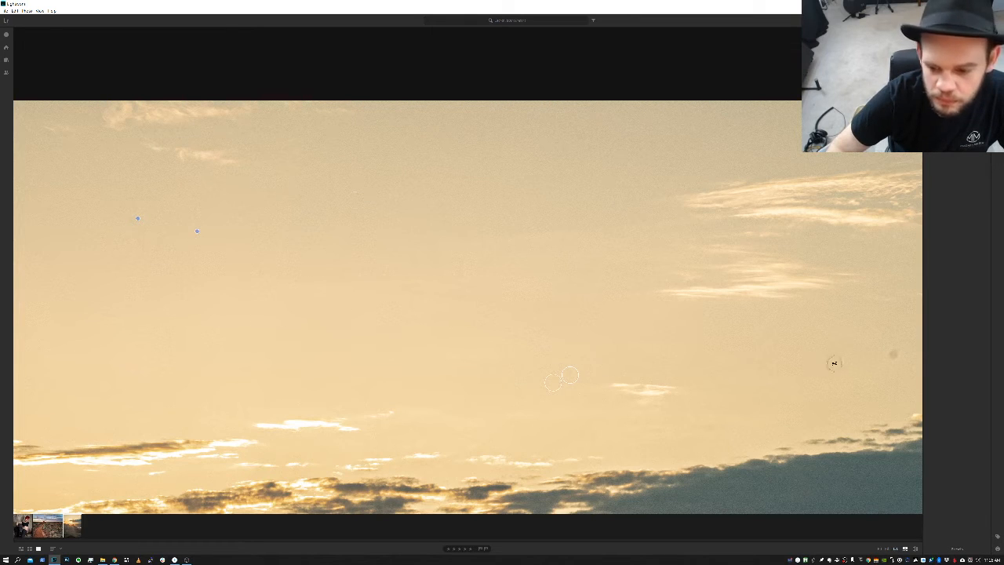
{"action": "left_click", "coordinate": [896, 353]}
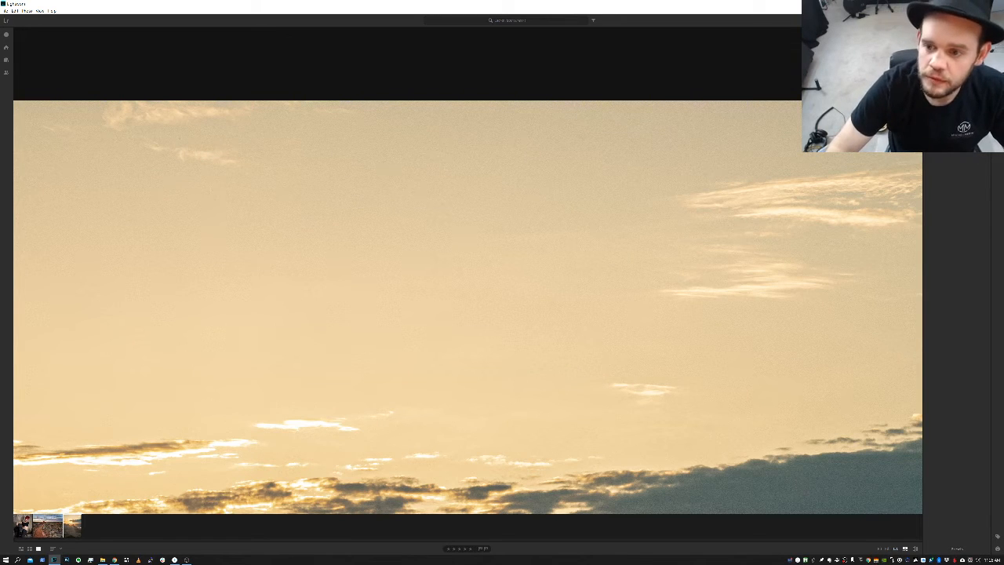
Step: Leave the healing tool and compare the whole edited photo with the unedited original
{"action": "left_click", "coordinate": [997, 34]}
{"action": "left_click", "coordinate": [395, 289]}
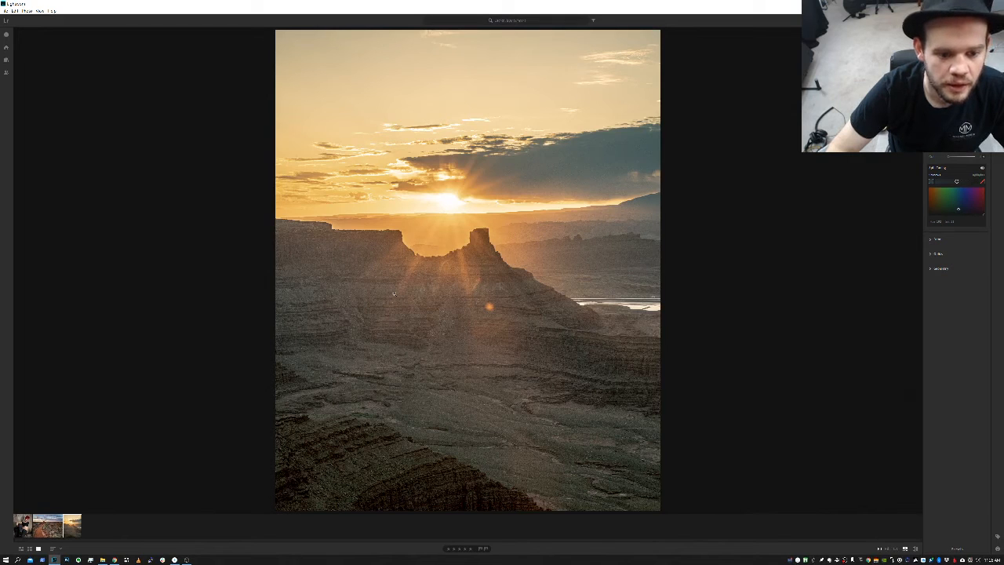
{"action": "key", "text": "backslash"}
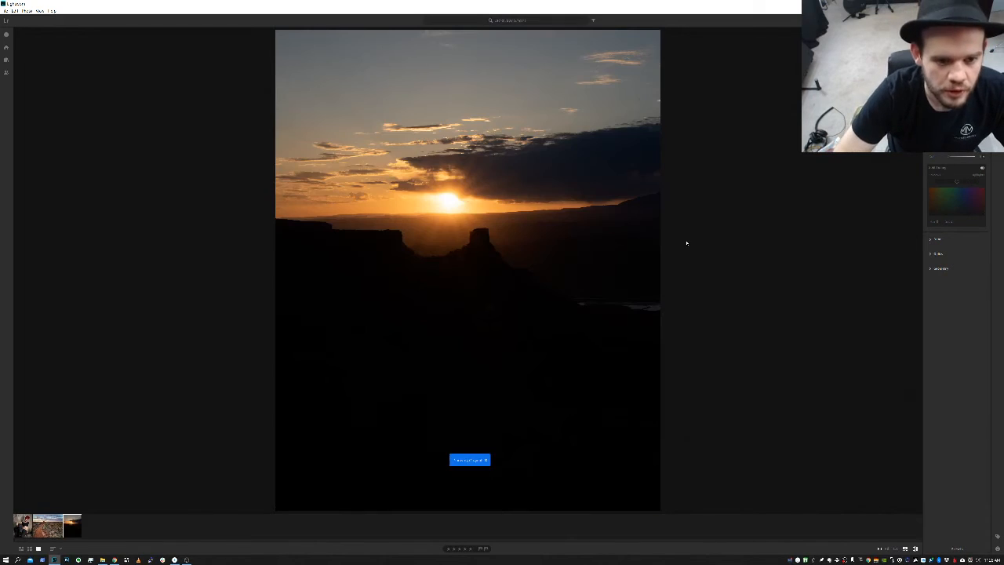
{"action": "key", "text": "backslash"}
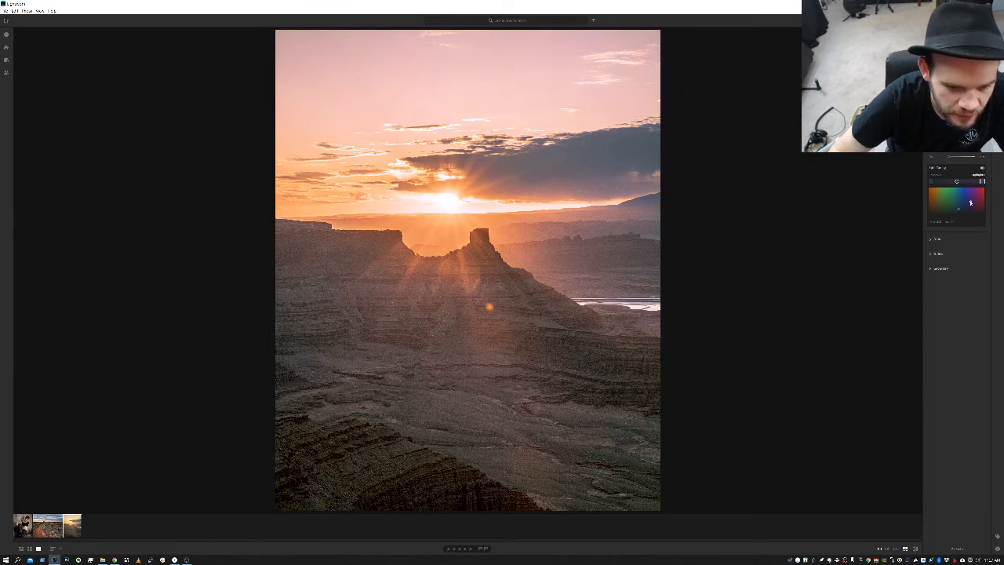
Step: Tint the highlights a muted warm orange-red with split toning, trying pink and yellow hues along the way
{"action": "left_click_drag", "start_coordinate": [971, 201], "coordinate": [925, 210]}
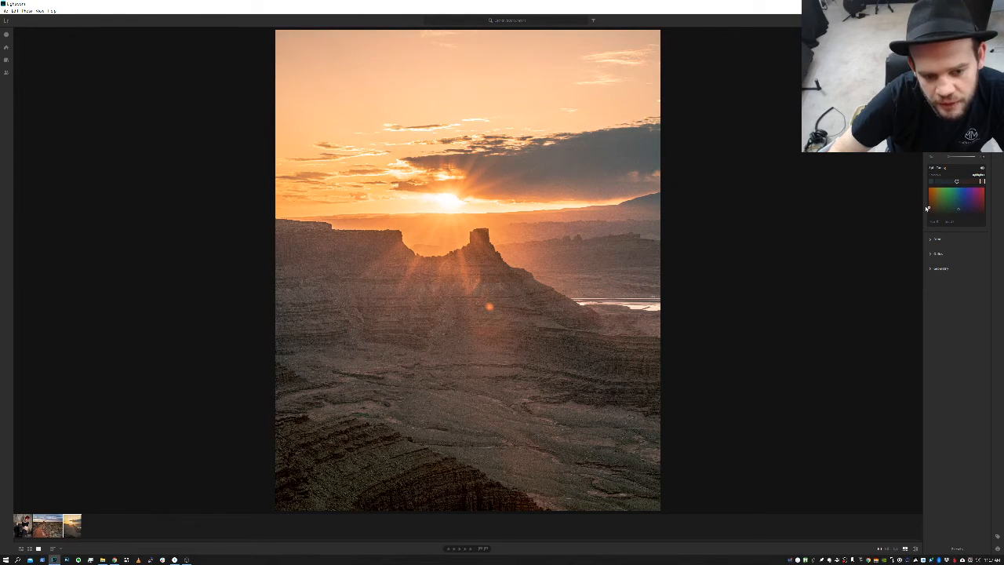
{"action": "left_click_drag", "start_coordinate": [927, 209], "coordinate": [938, 204]}
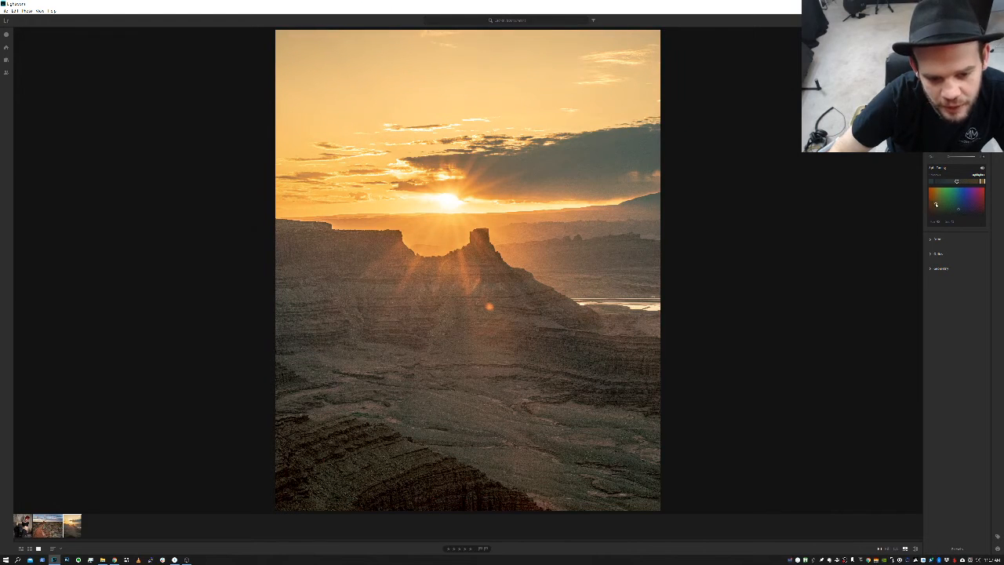
{"action": "mouse_move", "coordinate": [952, 204]}
{"action": "left_mouse_down"}
{"action": "mouse_move", "coordinate": [980, 206]}
{"action": "mouse_move", "coordinate": [958, 212]}
{"action": "left_mouse_up"}
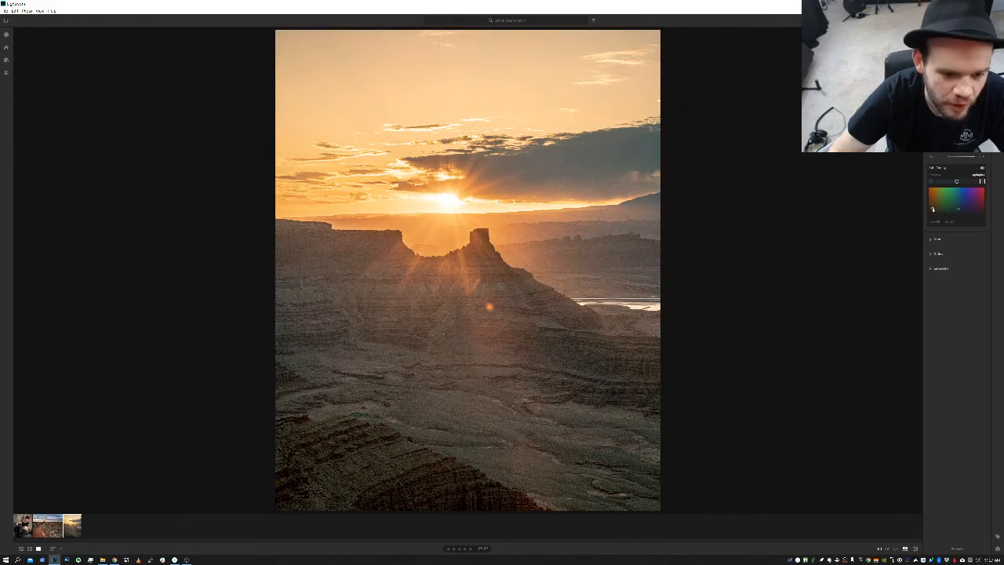
{"action": "left_click_drag", "start_coordinate": [931, 210], "coordinate": [926, 204]}
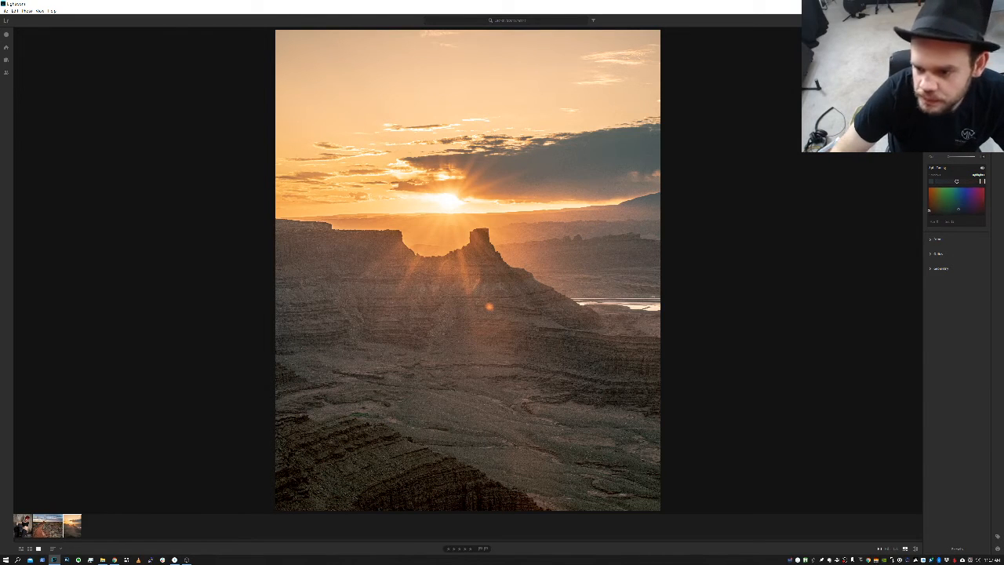
Step: Compare the photo with and without the Optics lens profile corrections, leaving the corrections enabled
{"action": "left_click", "coordinate": [940, 115]}
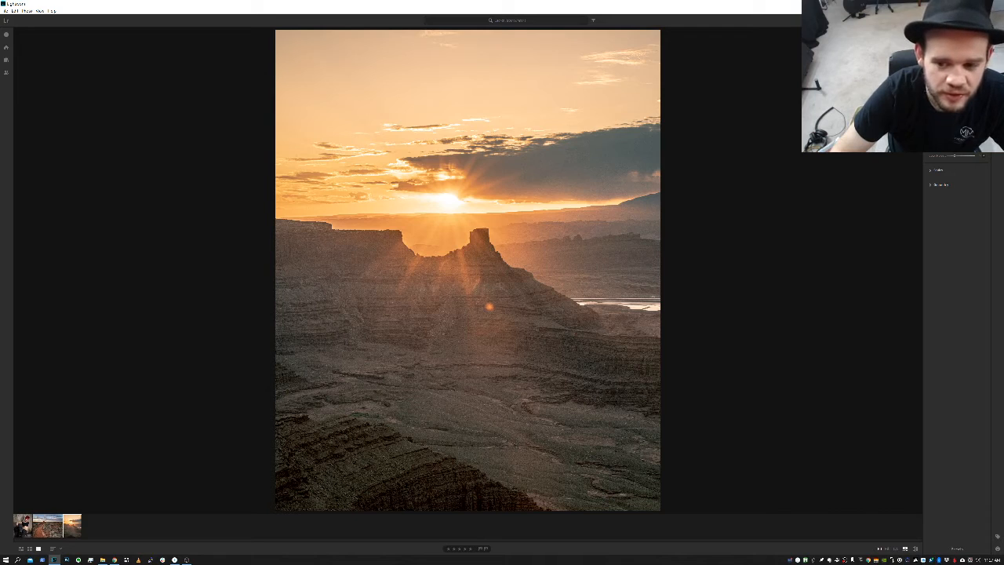
{"action": "left_click", "coordinate": [938, 130]}
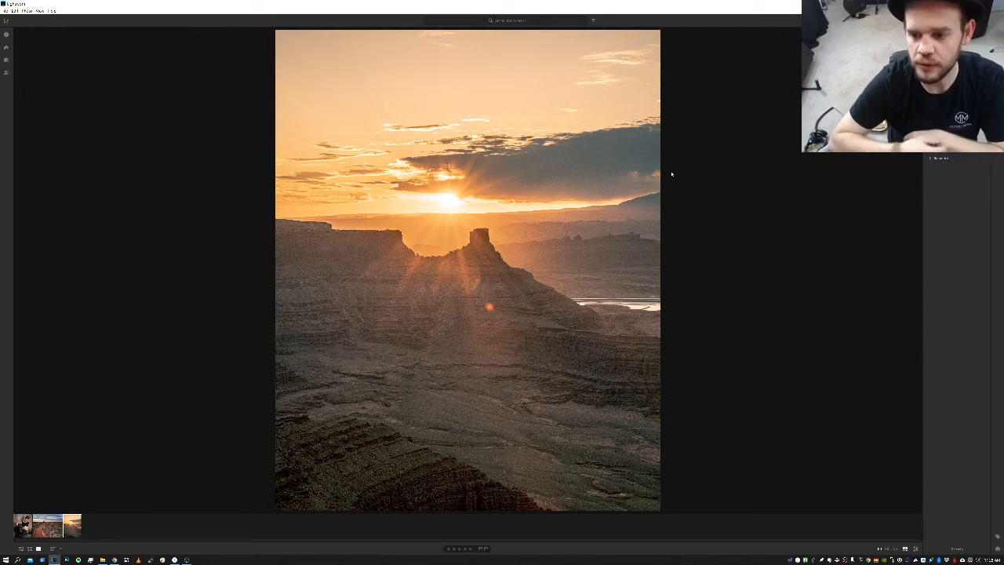
{"action": "left_click", "coordinate": [934, 158]}
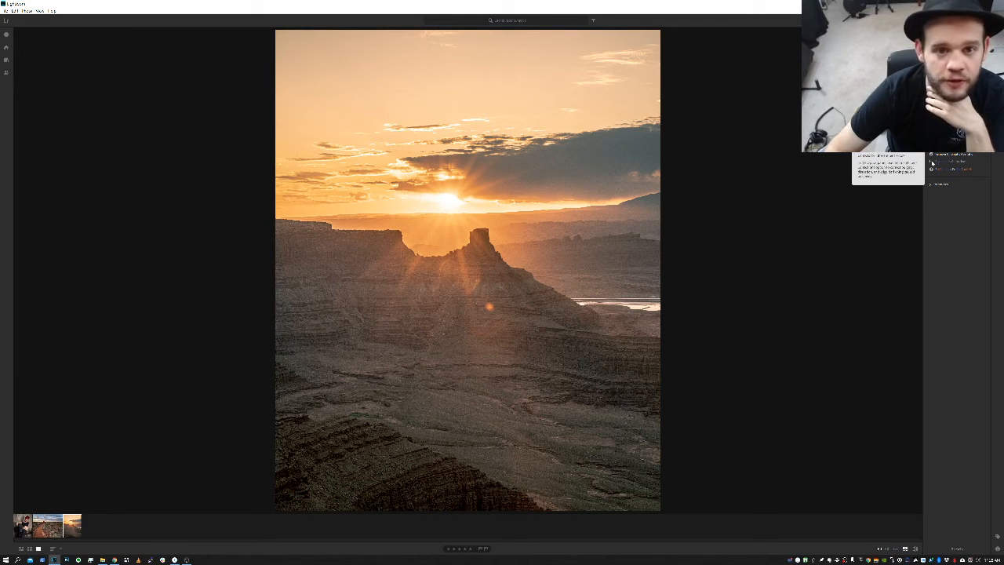
{"action": "left_click", "coordinate": [932, 162]}
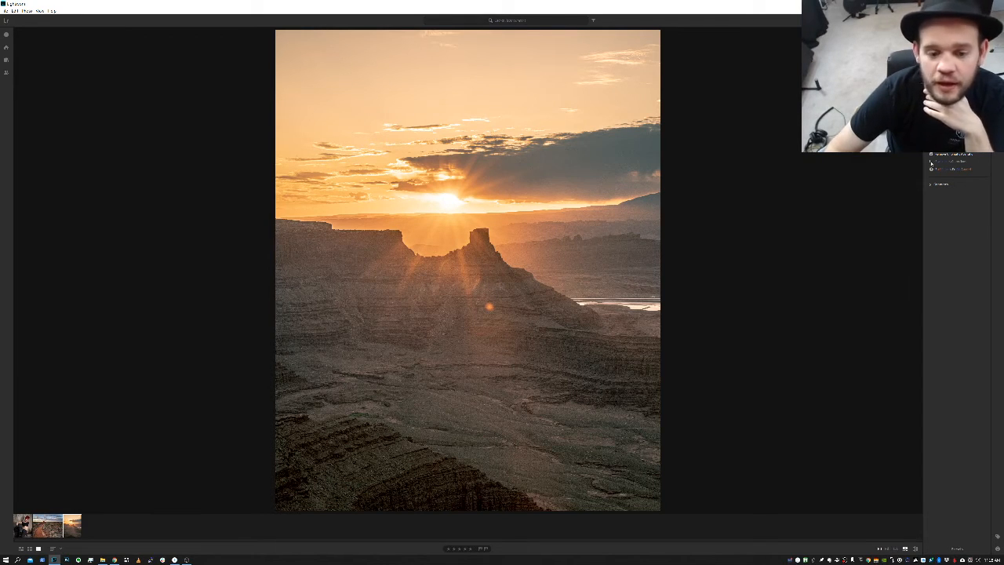
{"action": "left_click", "coordinate": [932, 162]}
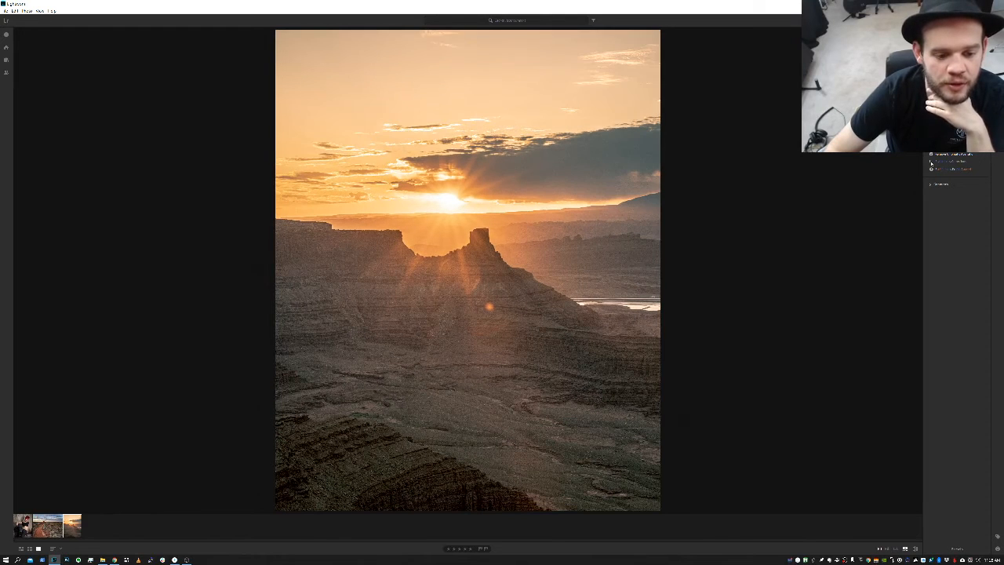
{"action": "left_click", "coordinate": [932, 163]}
{"action": "left_click", "coordinate": [932, 162]}
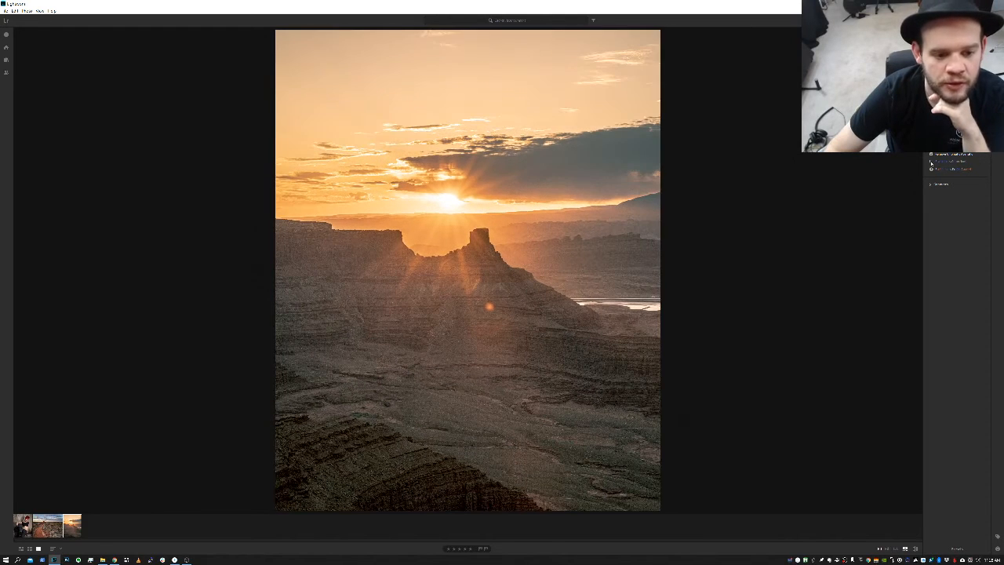
{"action": "left_click", "coordinate": [932, 162]}
{"action": "left_click", "coordinate": [931, 162]}
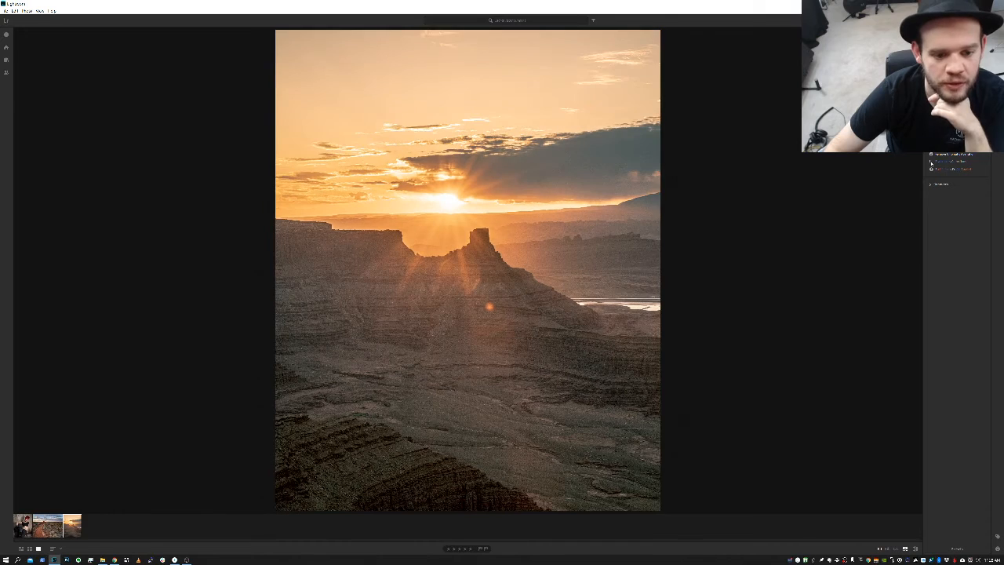
{"action": "left_click", "coordinate": [931, 163]}
{"action": "left_click", "coordinate": [931, 162]}
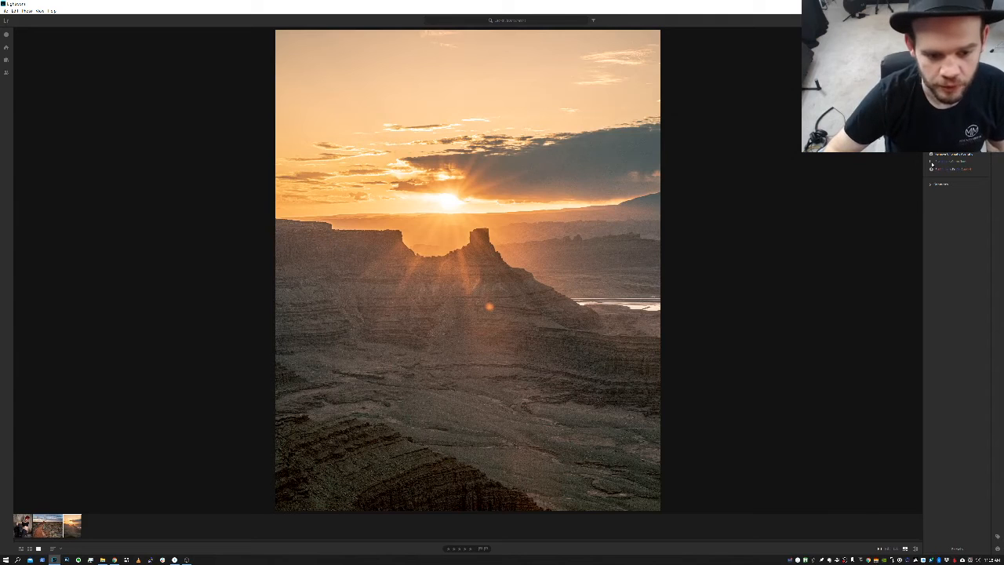
{"action": "left_click", "coordinate": [931, 162]}
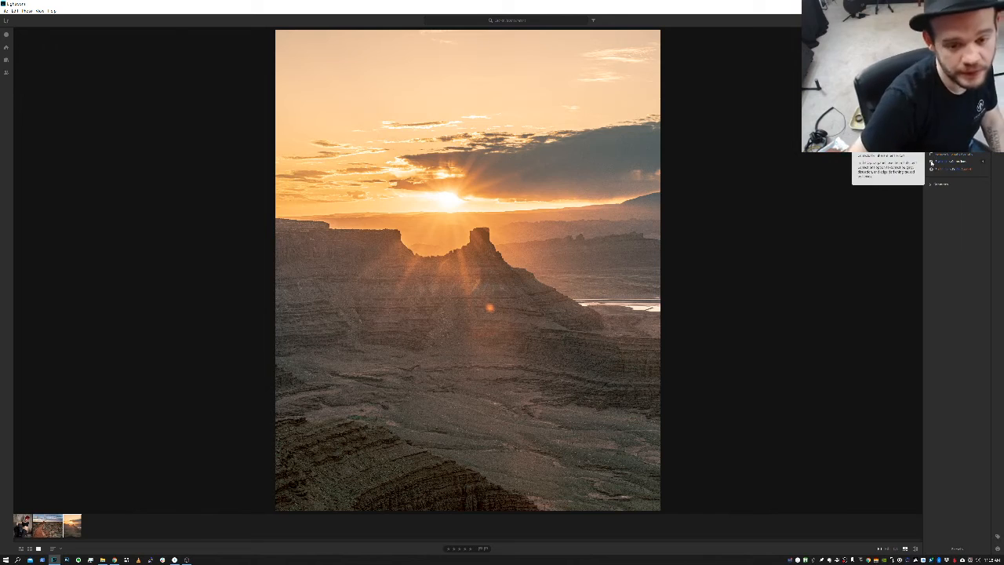
Step: Check the photo's info, compare the photo with and without lens corrections again, and leave the corrections disabled
{"action": "key", "text": "i"}
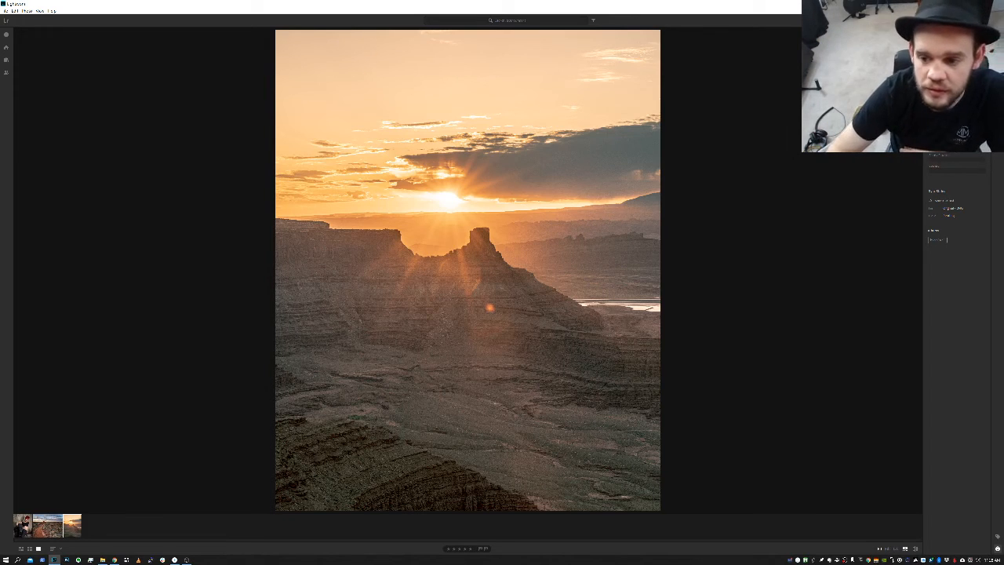
{"action": "key", "text": "e"}
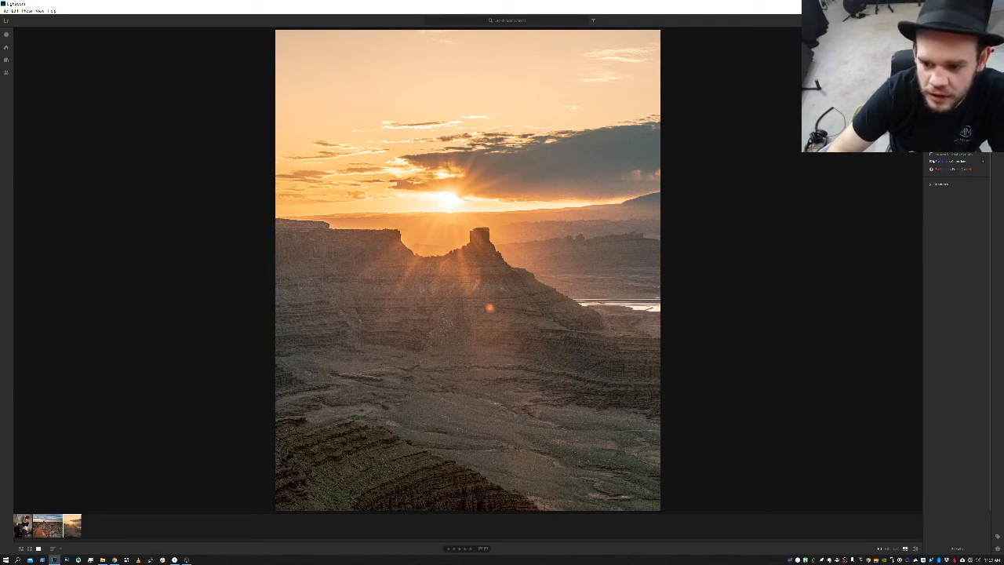
{"action": "left_click", "coordinate": [931, 162]}
{"action": "left_click", "coordinate": [931, 162]}
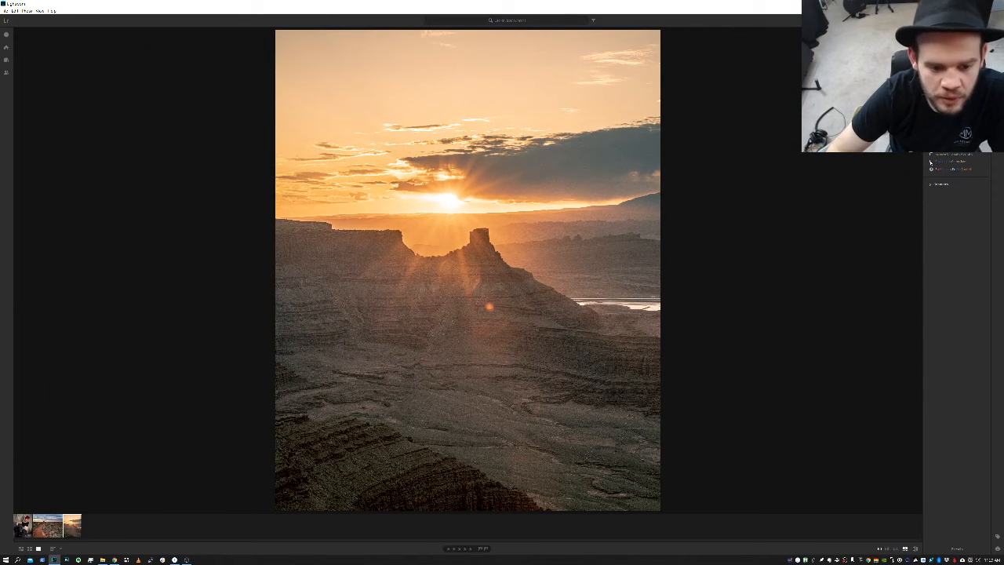
{"action": "left_click", "coordinate": [931, 161]}
{"action": "left_click", "coordinate": [931, 162]}
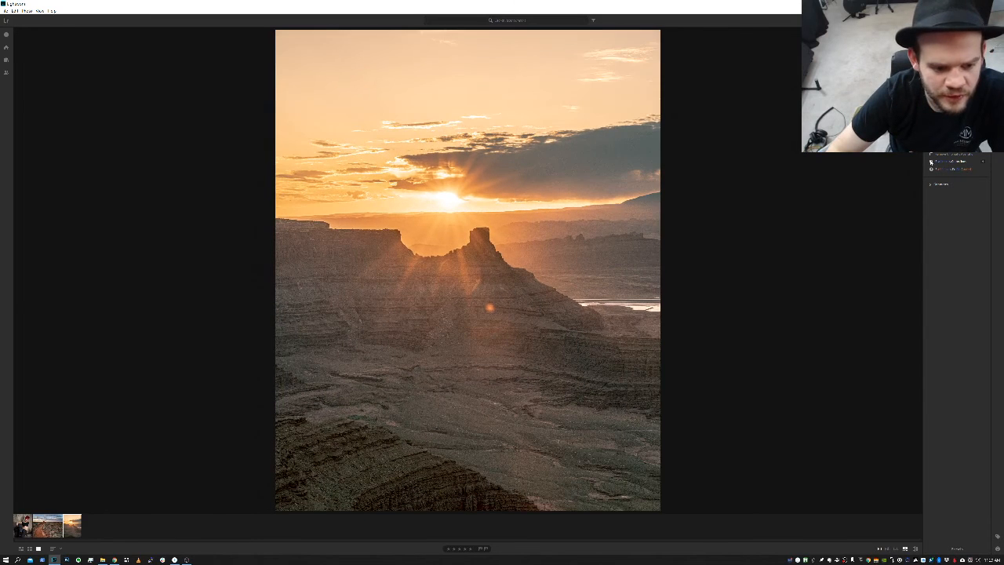
{"action": "left_click", "coordinate": [931, 162]}
{"action": "left_click", "coordinate": [932, 162]}
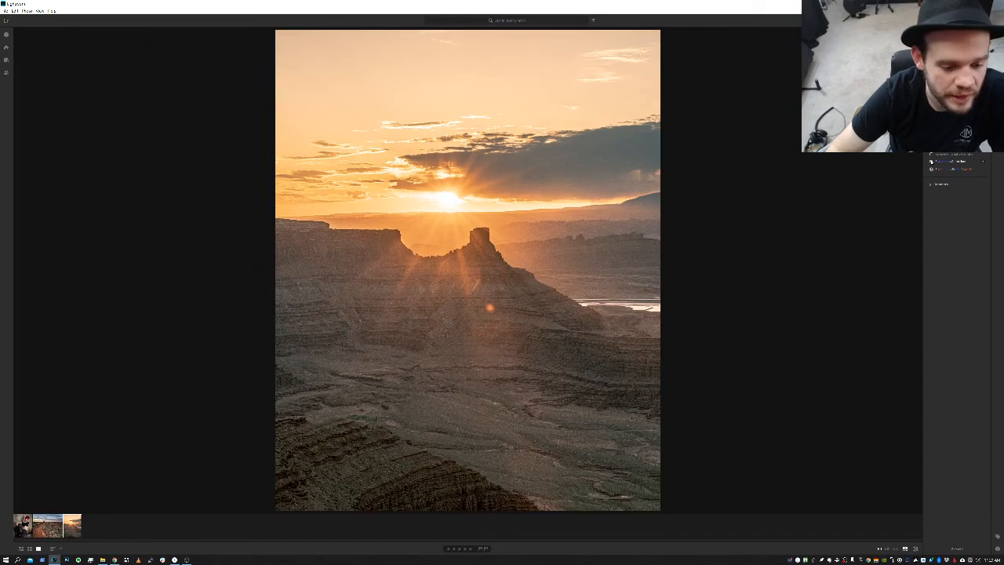
{"action": "left_click", "coordinate": [931, 161]}
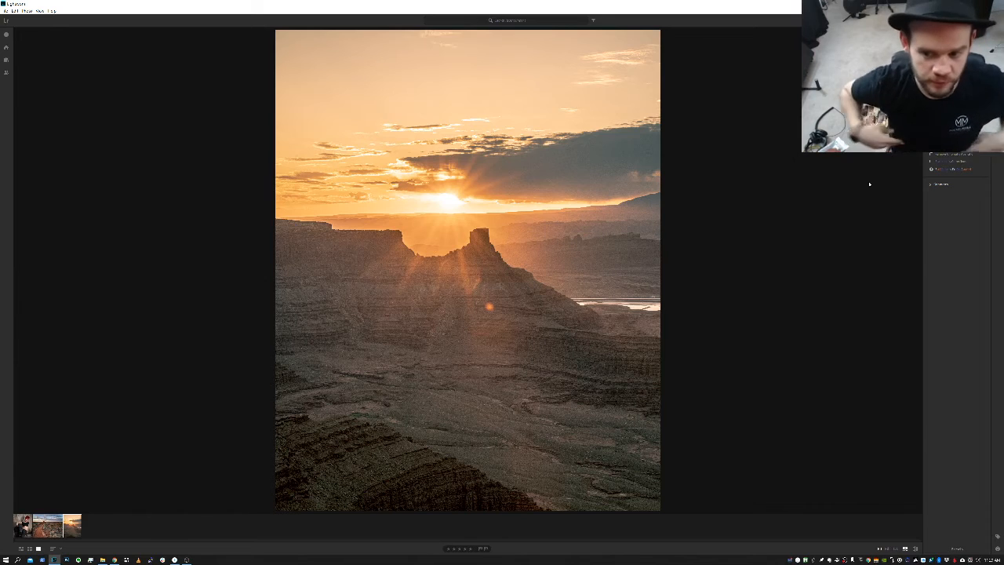
Step: Set the Geometry Upright correction to Auto and constrain the crop to remove the white edges
{"action": "left_click", "coordinate": [931, 184]}
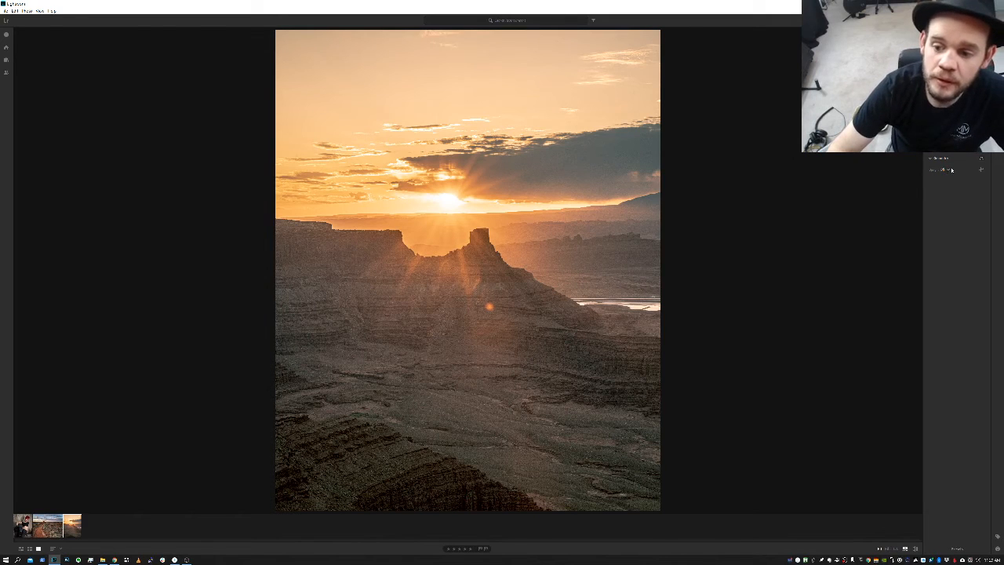
{"action": "left_click", "coordinate": [949, 169]}
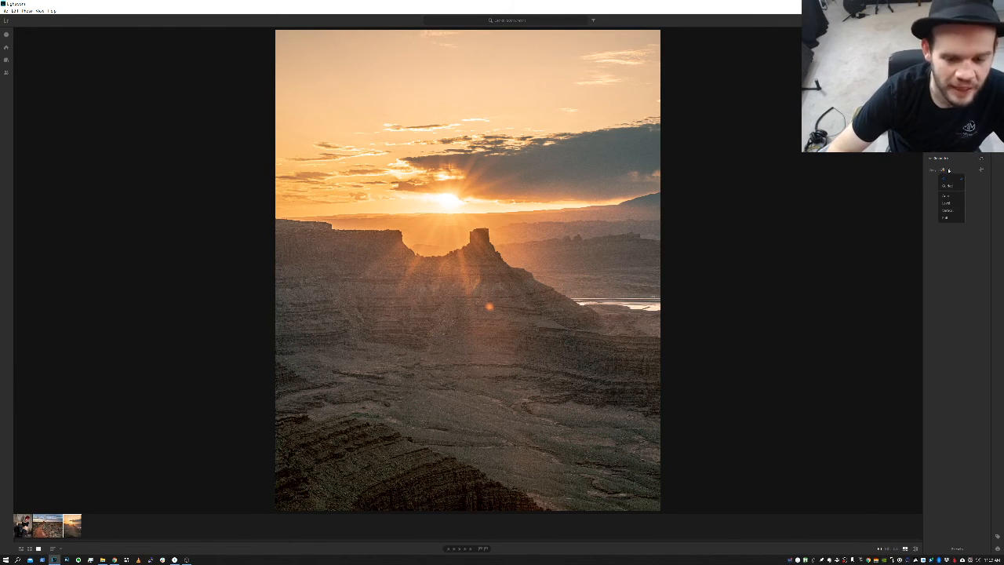
{"action": "left_click", "coordinate": [950, 171]}
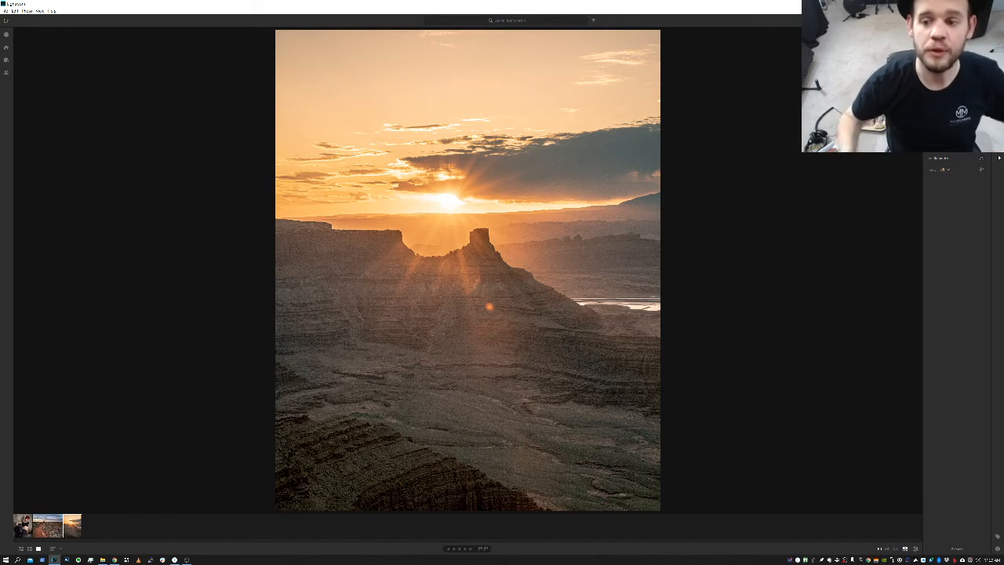
{"action": "left_click", "coordinate": [948, 170]}
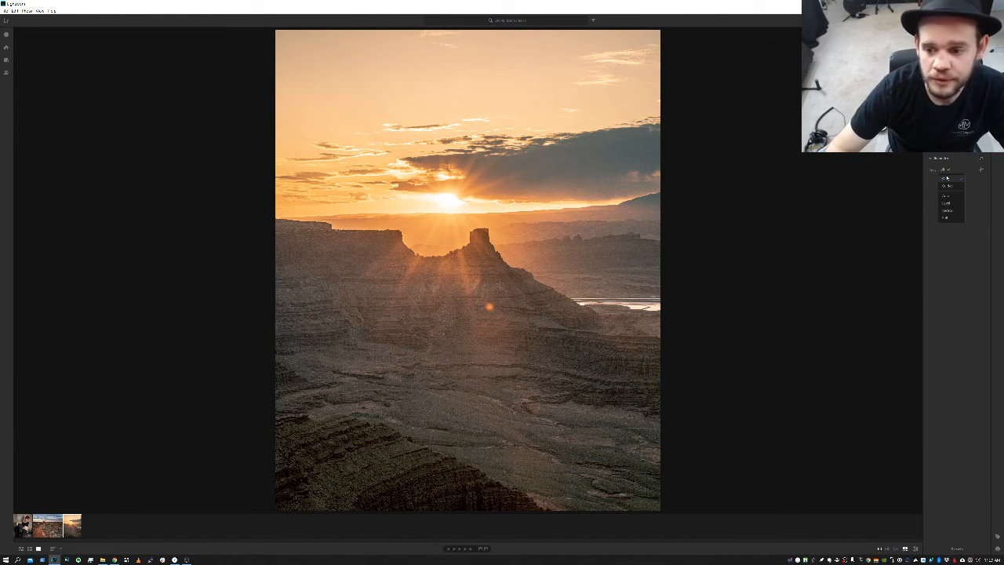
{"action": "left_click", "coordinate": [947, 176]}
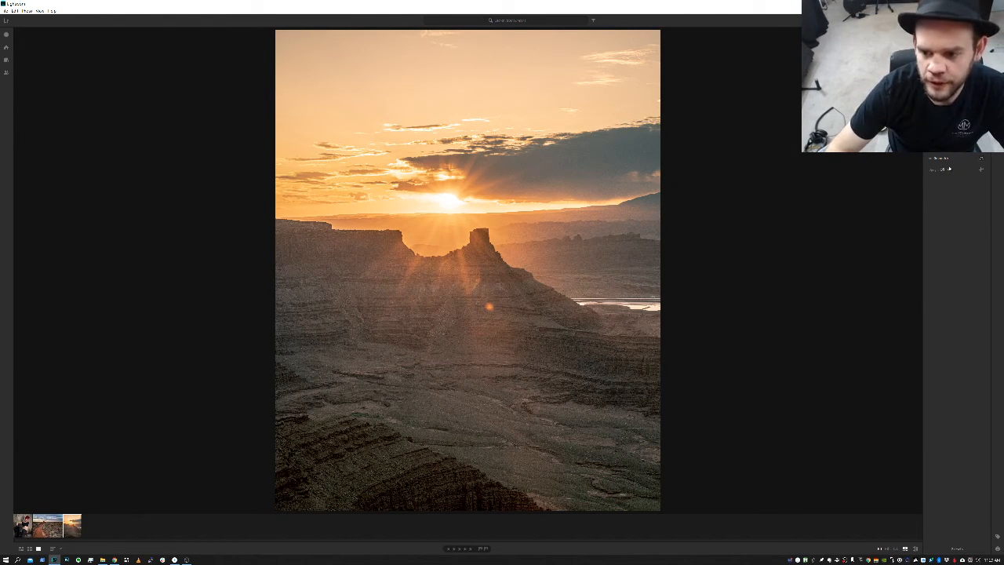
{"action": "left_click", "coordinate": [946, 170]}
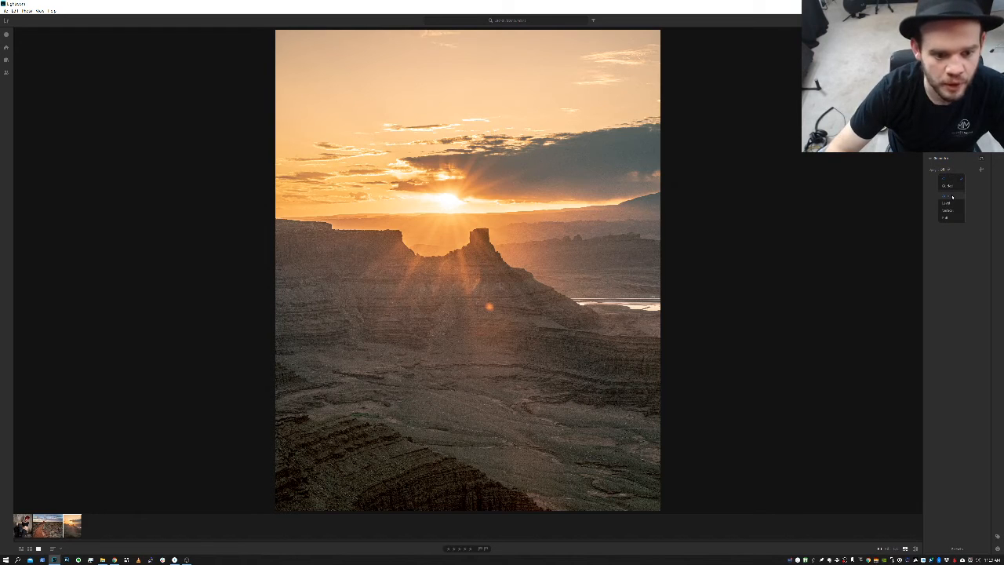
{"action": "left_click", "coordinate": [953, 197]}
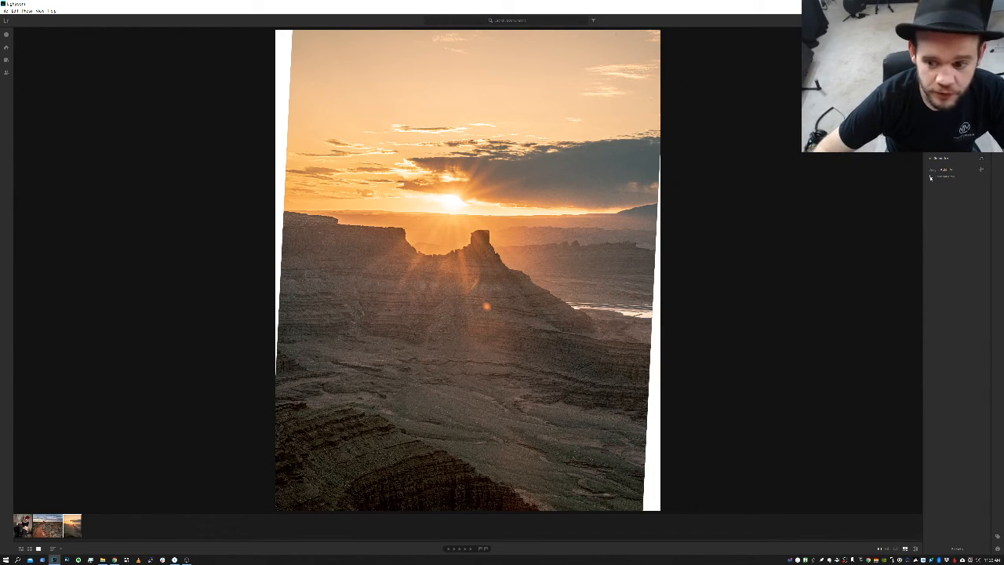
{"action": "left_click", "coordinate": [931, 177]}
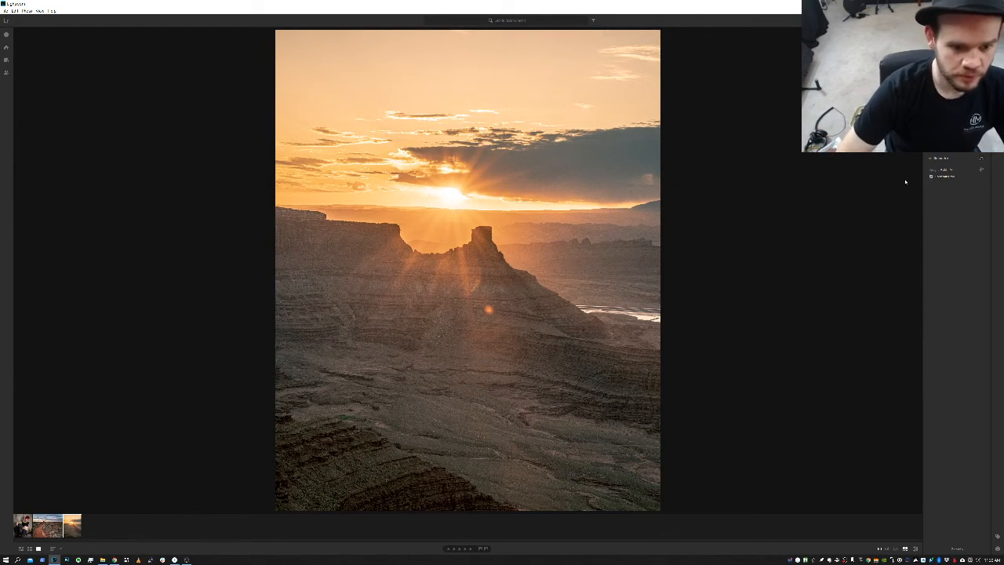
Step: Compare the edited photo with its original and set the Geometry Upright correction to Off
{"action": "key", "text": "backslash"}
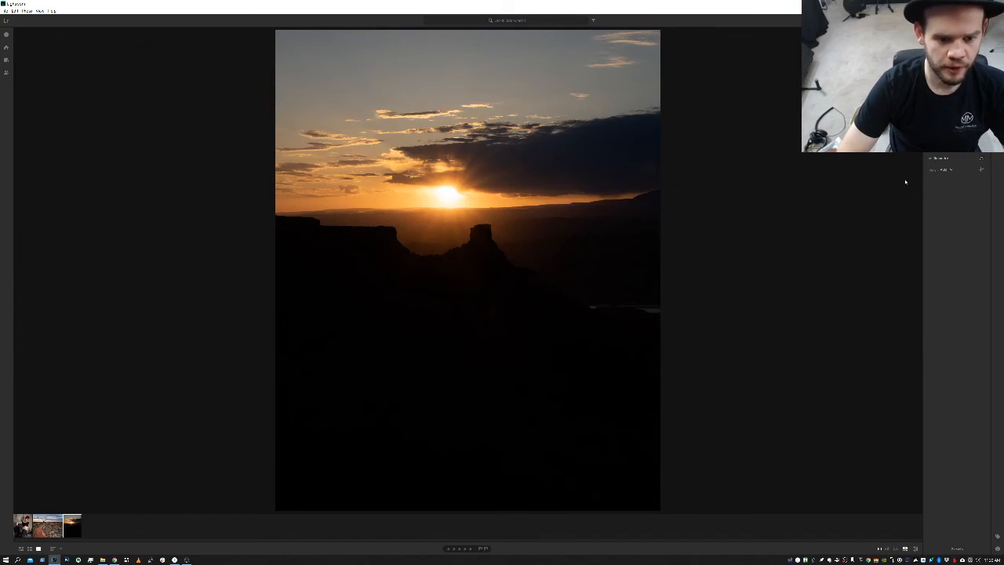
{"action": "key", "text": "backslash"}
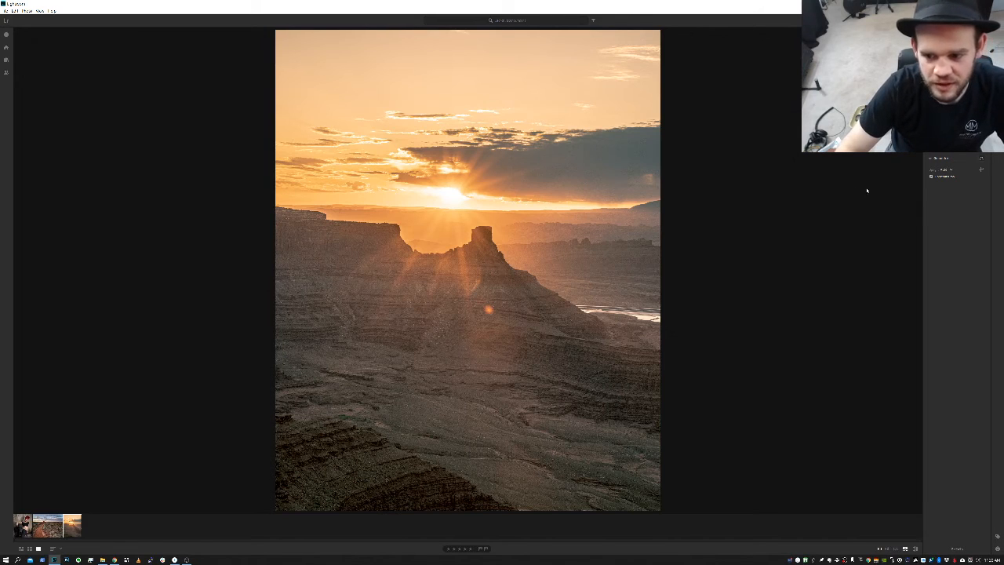
{"action": "left_click", "coordinate": [951, 169]}
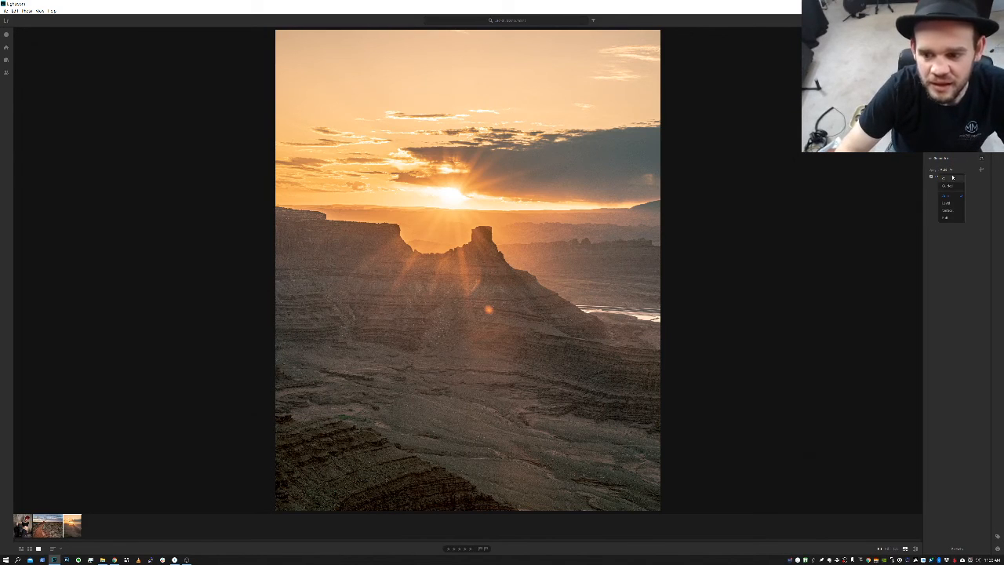
{"action": "left_click", "coordinate": [953, 177]}
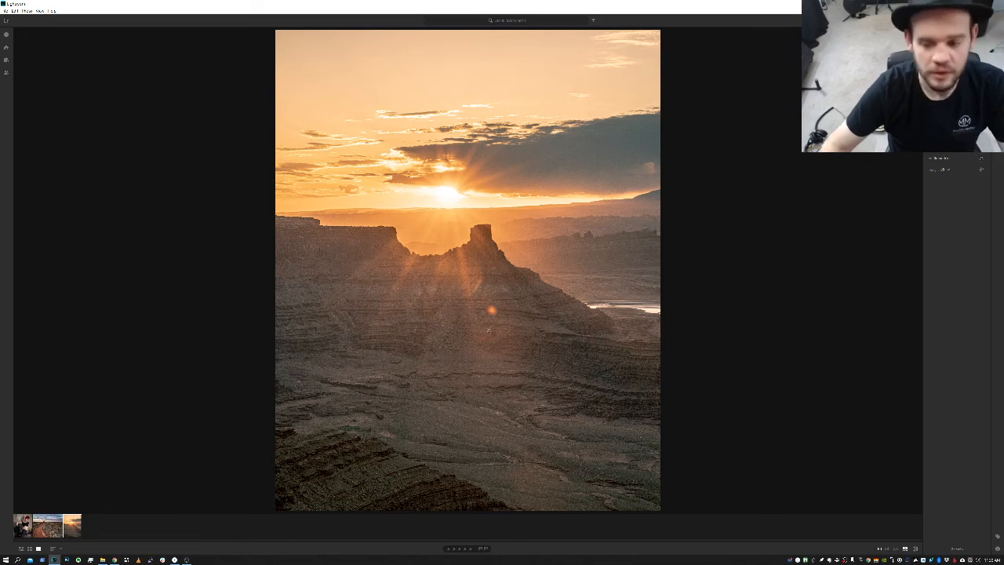
{"action": "left_click", "coordinate": [936, 159]}
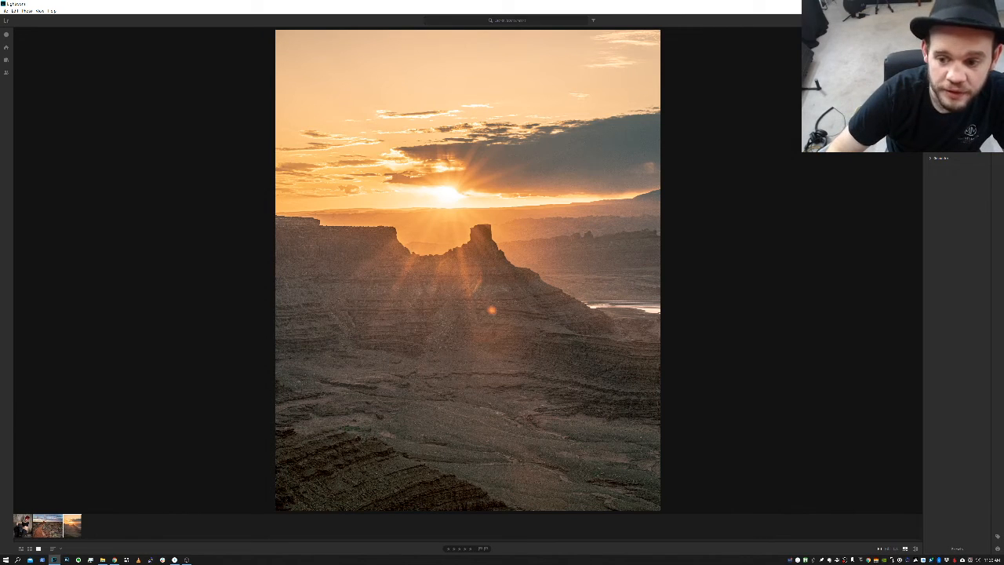
Step: Examine the noise and fine detail in the mesa, light rays and horizon at close range
{"action": "left_click", "coordinate": [939, 130]}
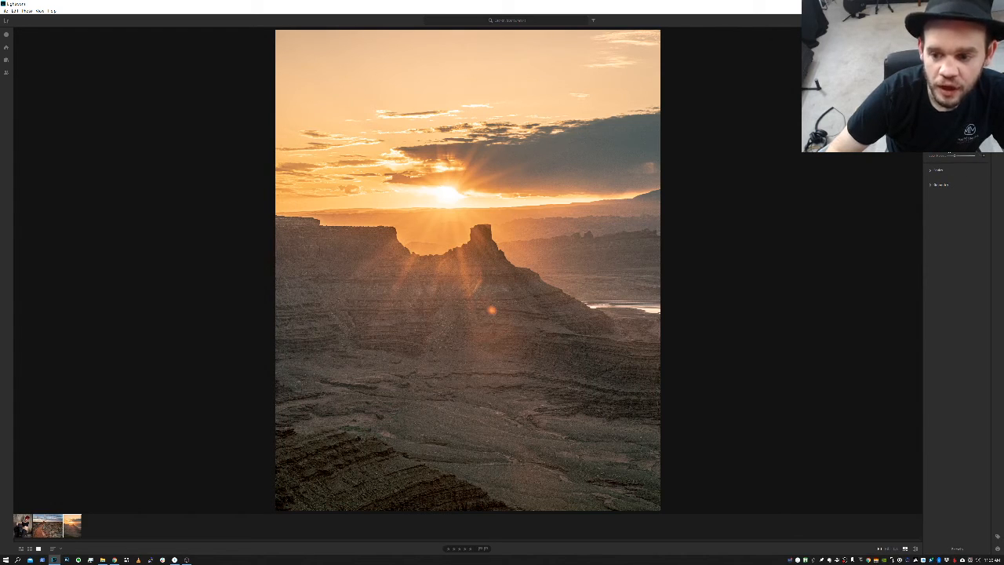
{"action": "left_click", "coordinate": [444, 267]}
{"action": "left_click_drag", "start_coordinate": [474, 335], "coordinate": [575, 227]}
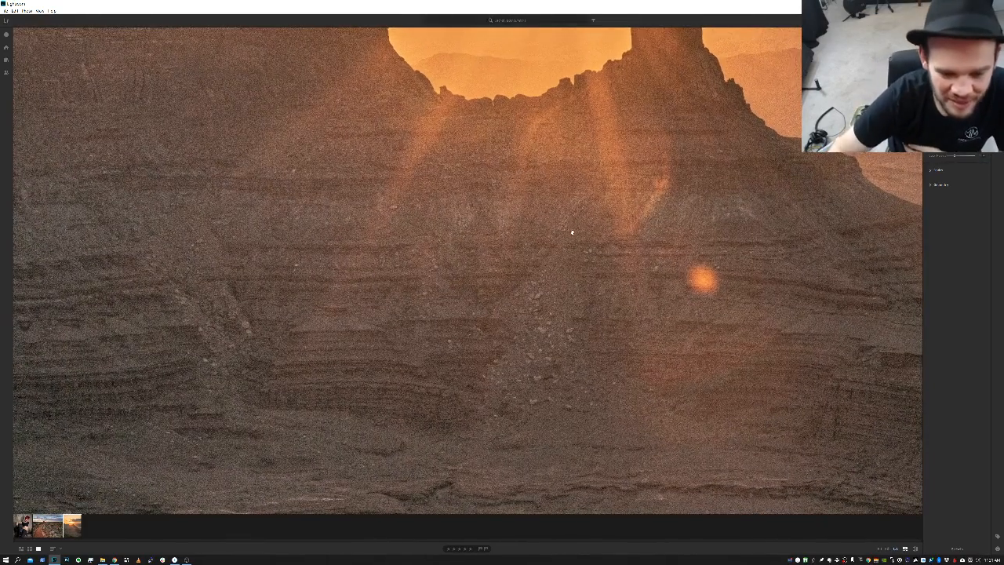
{"action": "left_click", "coordinate": [584, 203]}
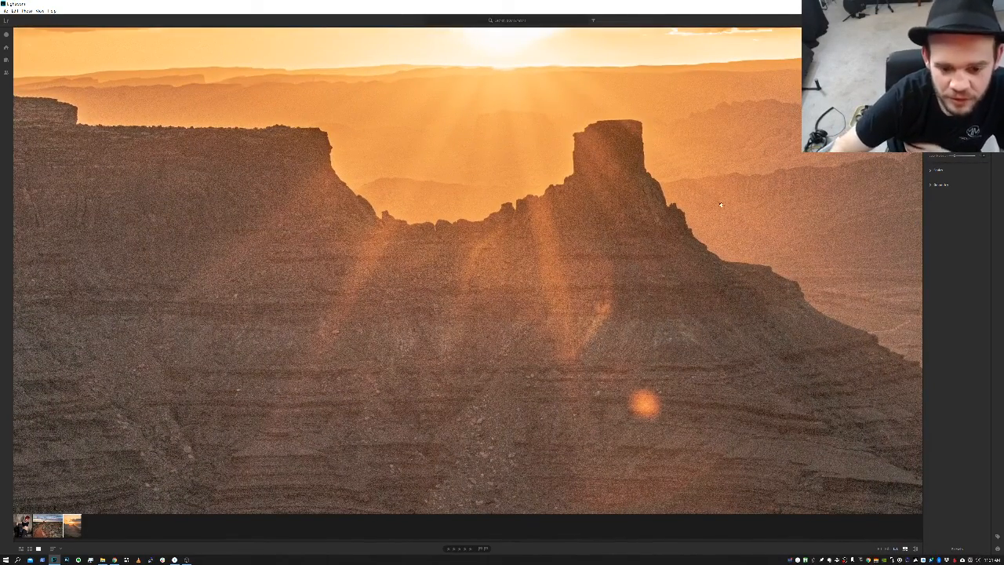
{"action": "left_click_drag", "start_coordinate": [262, 248], "coordinate": [553, 179]}
{"action": "left_click", "coordinate": [741, 263]}
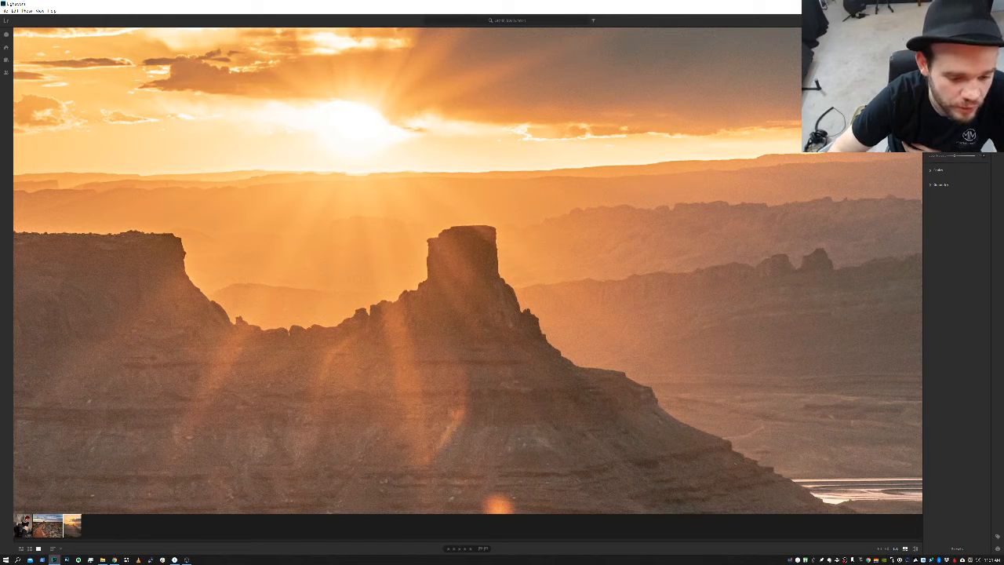
{"action": "left_click_drag", "start_coordinate": [586, 409], "coordinate": [688, 241]}
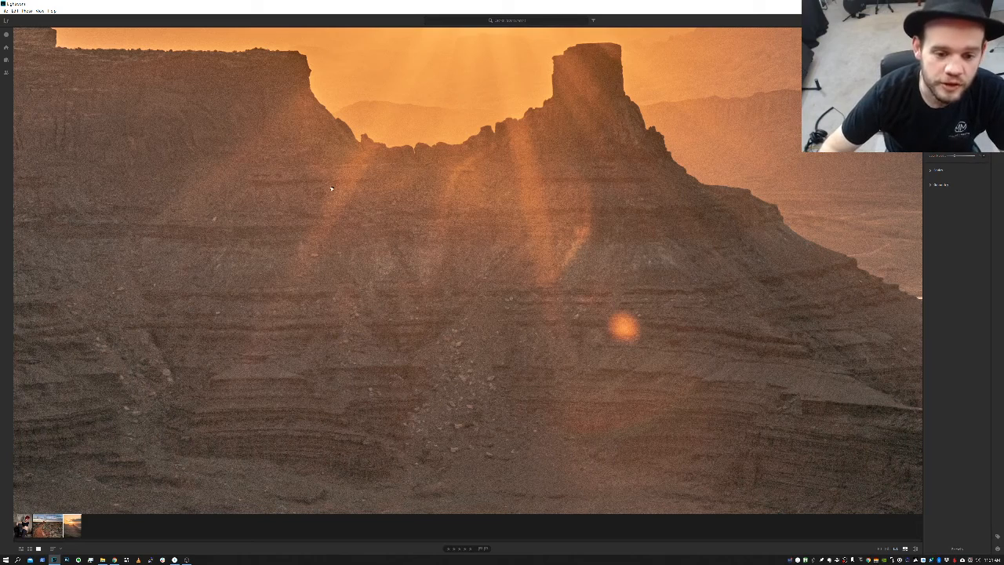
{"action": "left_click", "coordinate": [440, 204]}
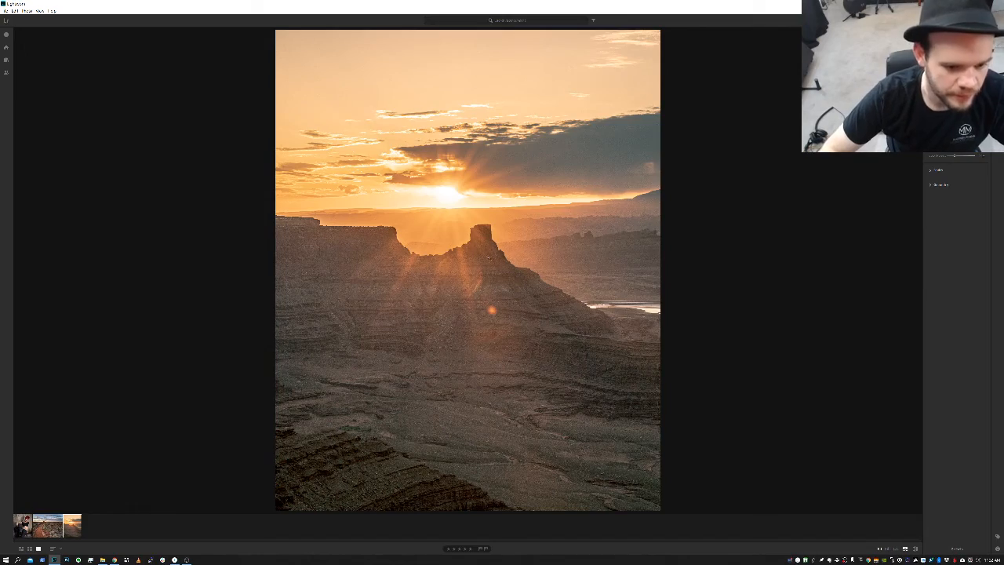
{"action": "left_click", "coordinate": [469, 245]}
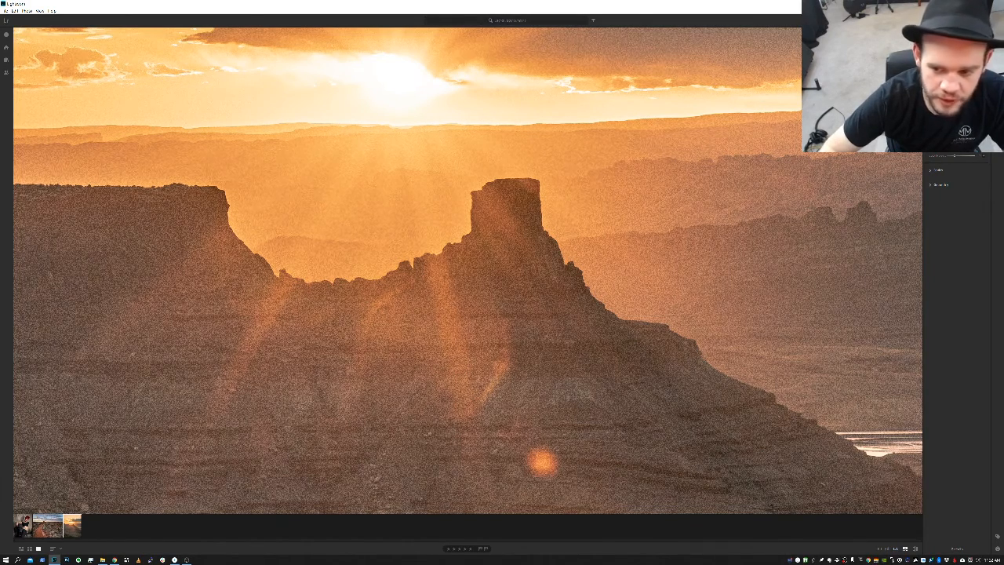
{"action": "left_click", "coordinate": [618, 265]}
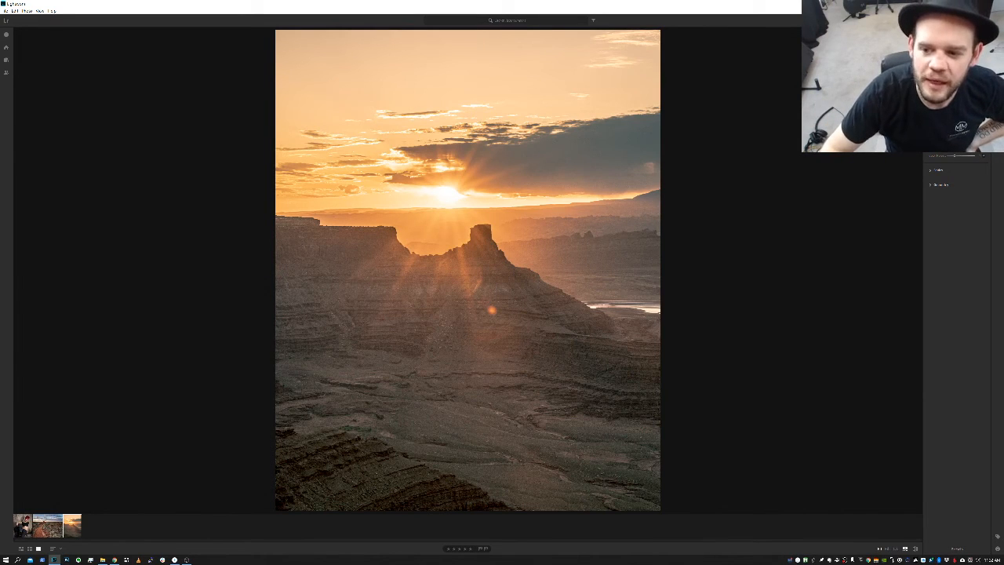
Step: Reselect the sunset photo and draw a linear gradient from its lower edge up to the sky
{"action": "key", "text": "b"}
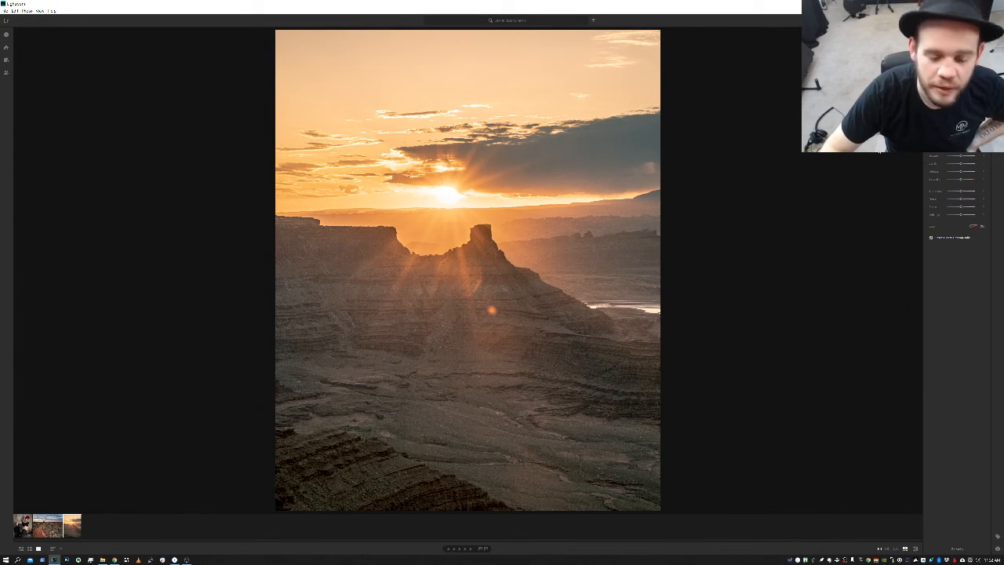
{"action": "left_click", "coordinate": [473, 517]}
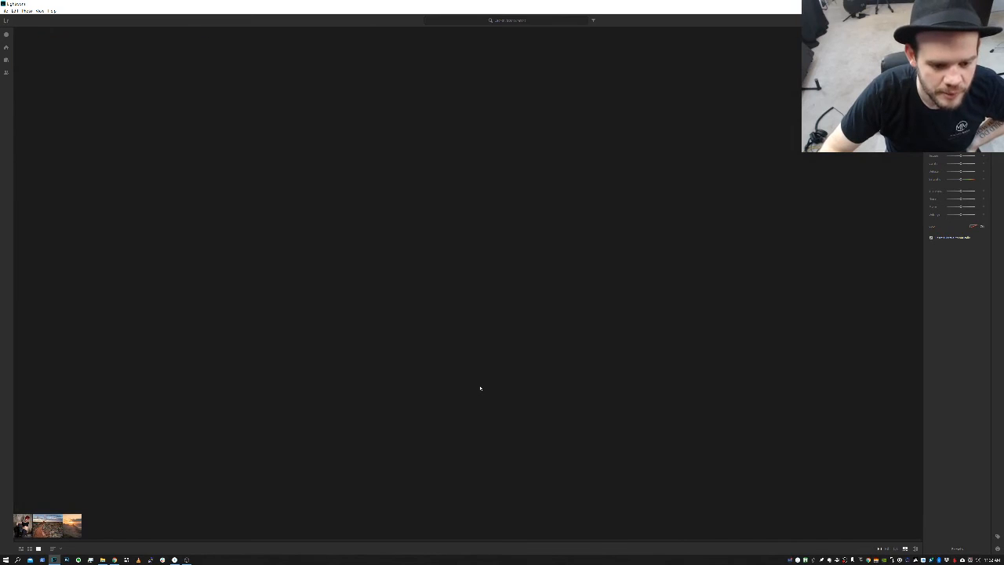
{"action": "left_click", "coordinate": [73, 526]}
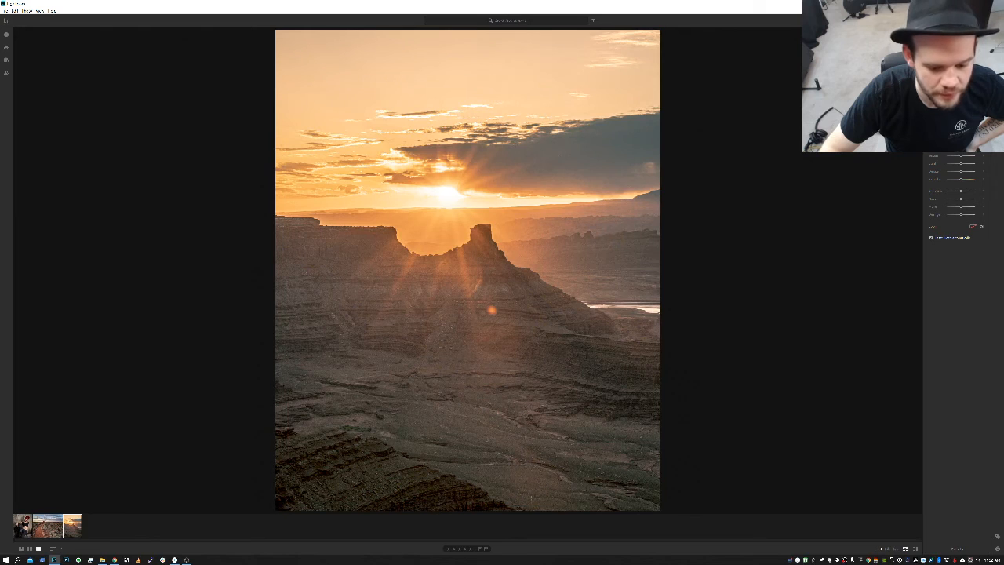
{"action": "left_click_drag", "start_coordinate": [529, 509], "coordinate": [519, 132]}
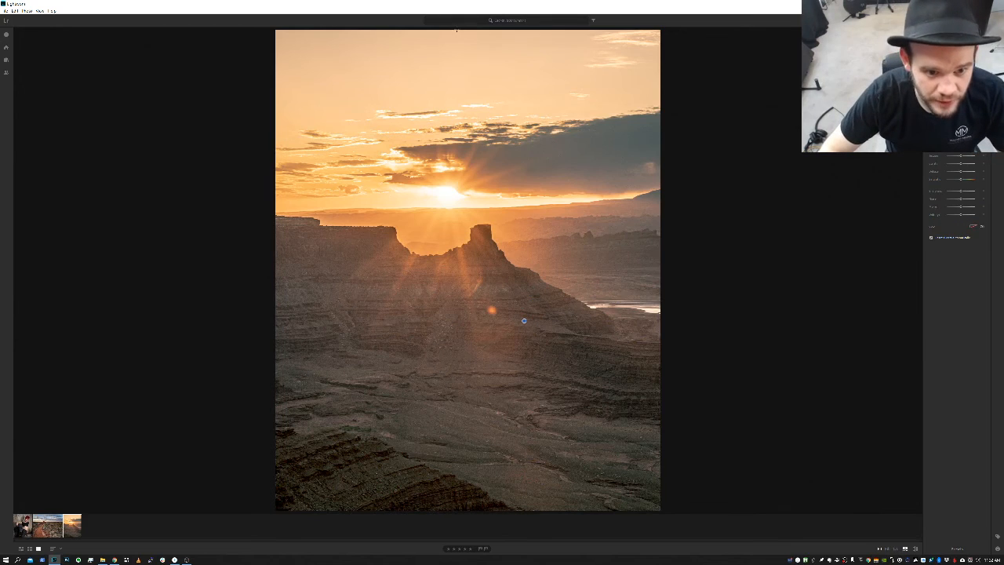
{"action": "left_click", "coordinate": [460, 33]}
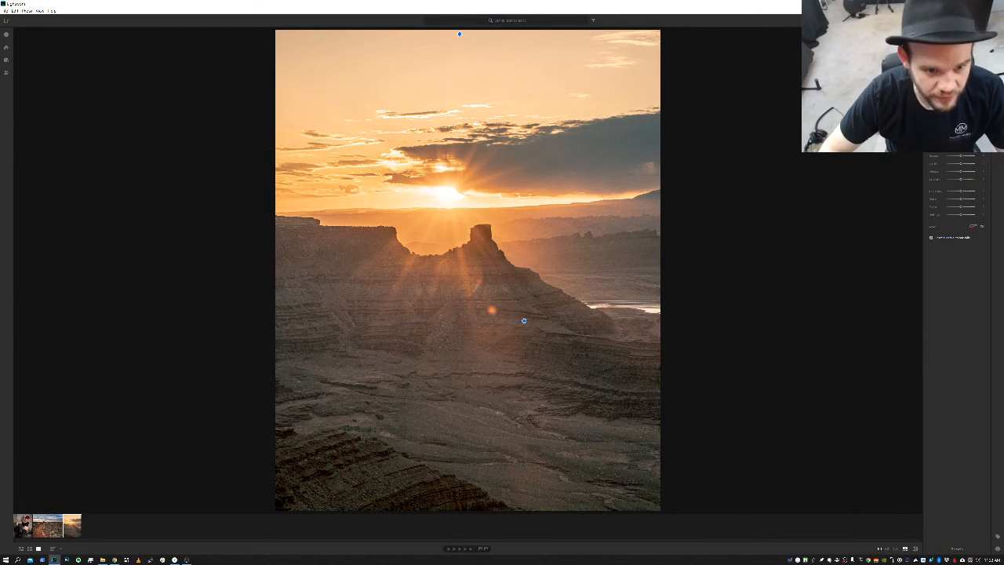
{"action": "key", "text": "e"}
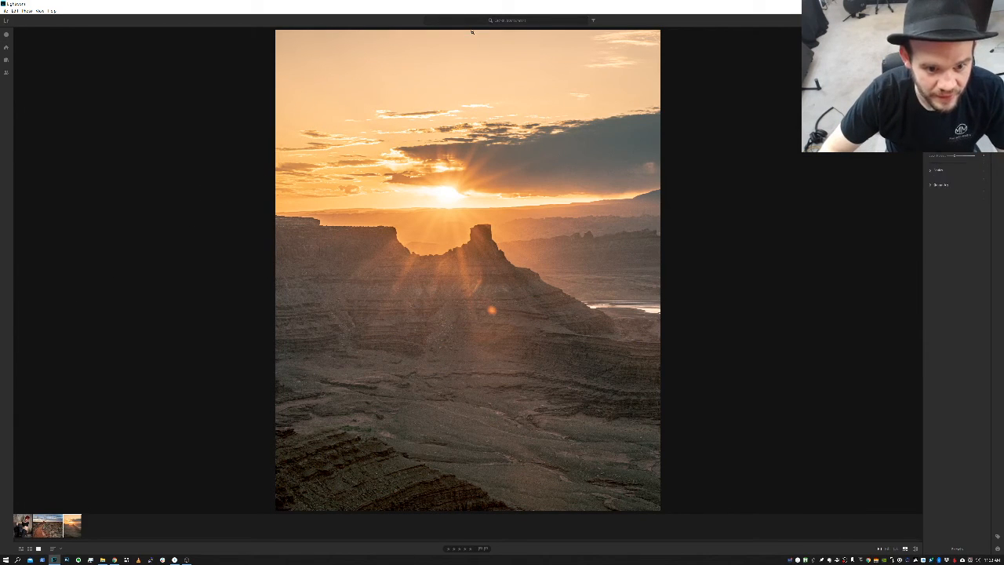
{"action": "left_click", "coordinate": [472, 33]}
{"action": "left_click", "coordinate": [471, 33]}
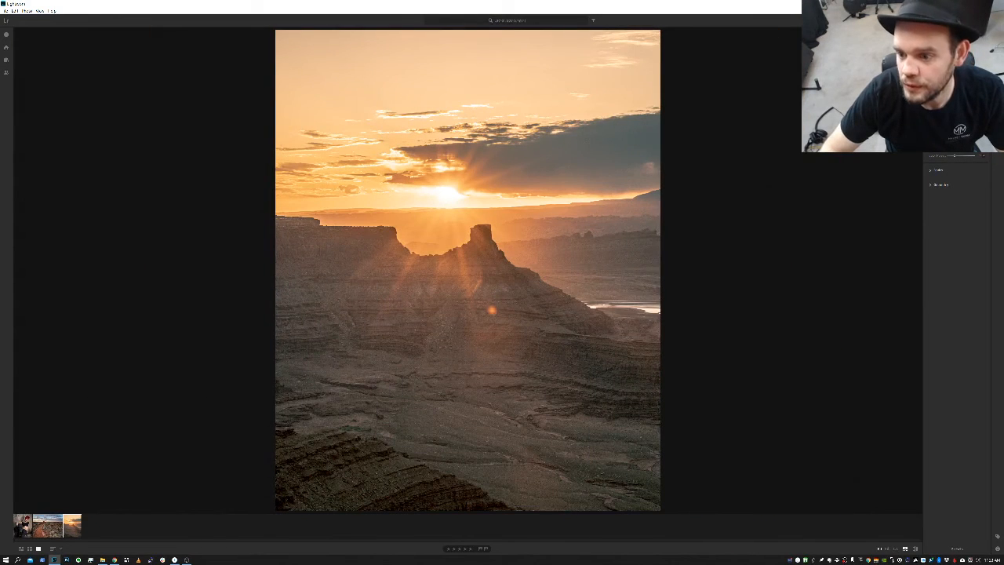
{"action": "key", "text": "l"}
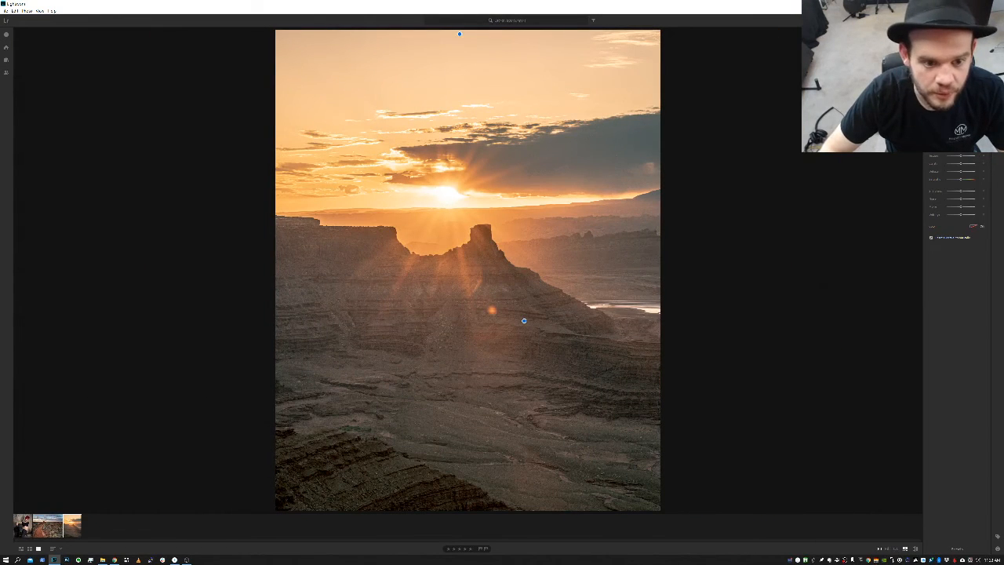
{"action": "left_click", "coordinate": [460, 33]}
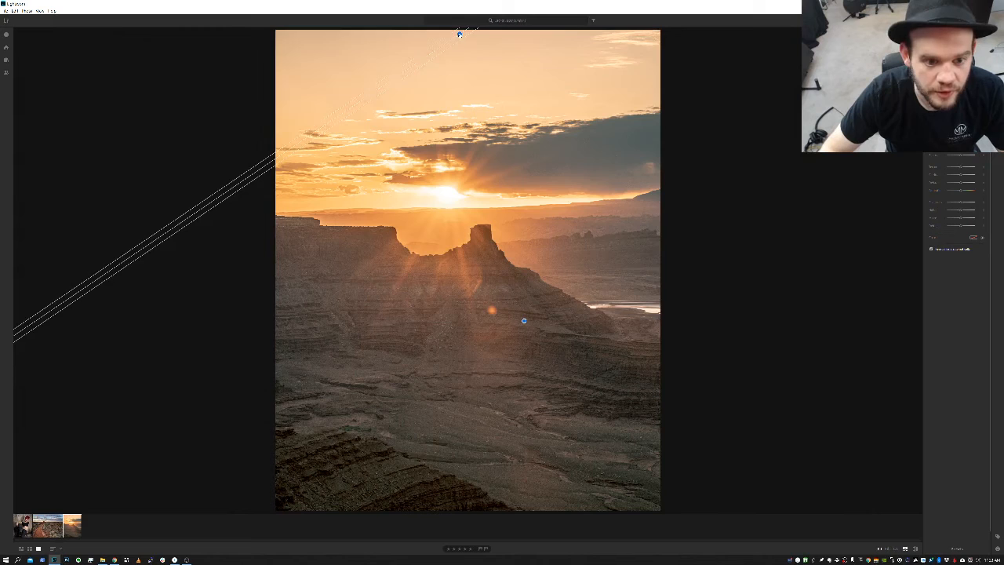
{"action": "key", "text": "Delete"}
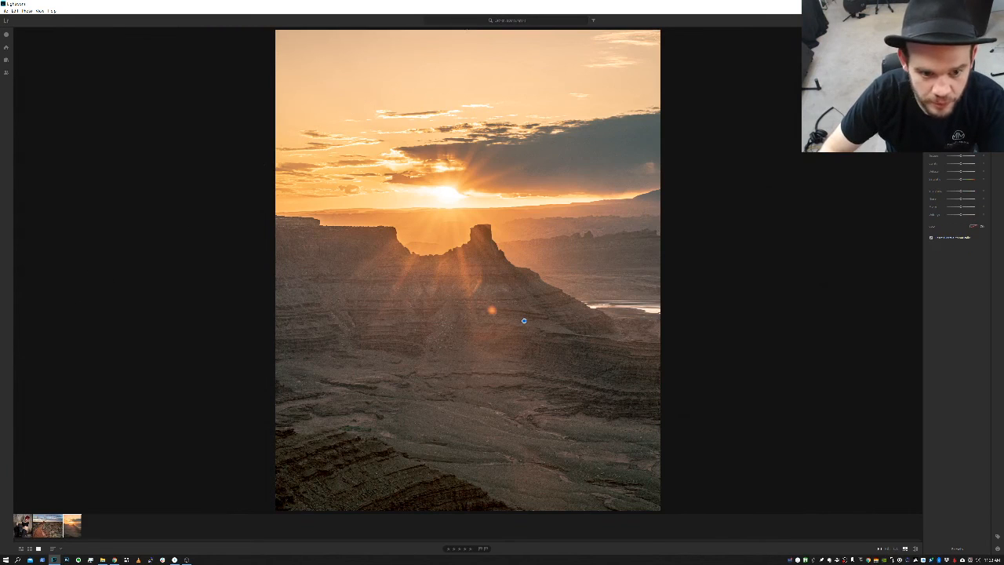
Step: Draw a linear gradient from the sky down over the mesa, brighten and warm it, and lower its Clarity and Dehaze
{"action": "left_click_drag", "start_coordinate": [472, 68], "coordinate": [465, 309]}
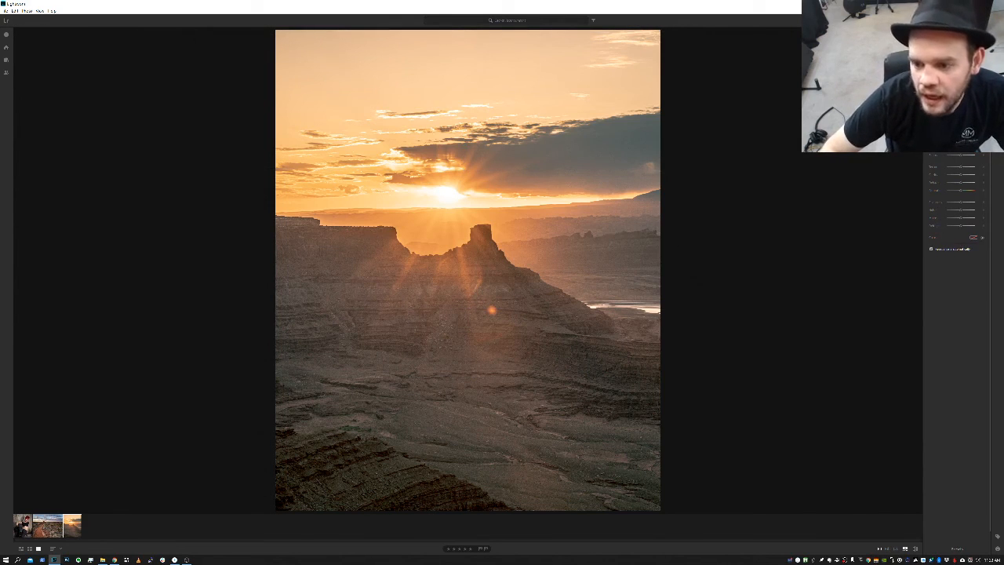
{"action": "left_click_drag", "start_coordinate": [961, 115], "coordinate": [965, 116]}
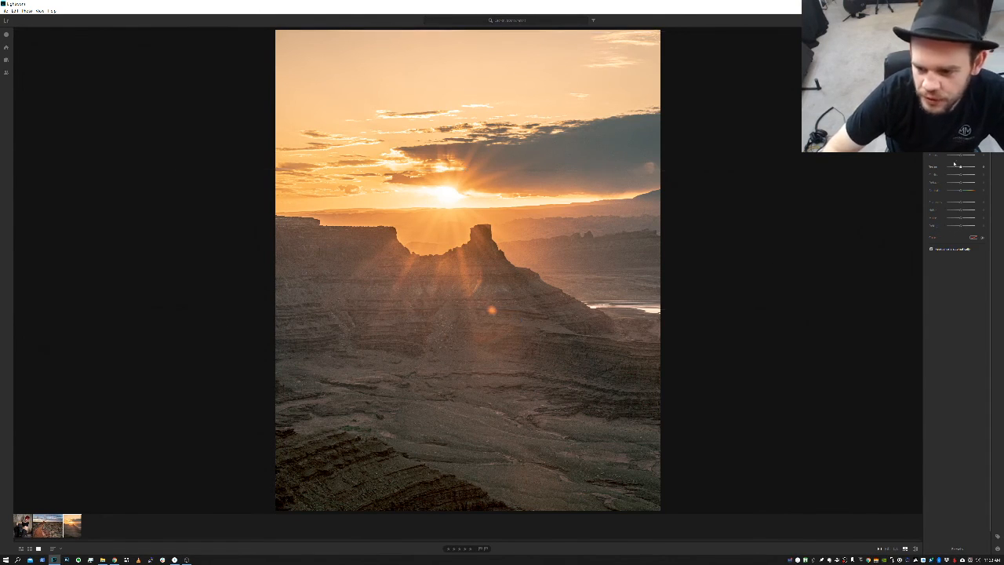
{"action": "mouse_move", "coordinate": [960, 132]}
{"action": "left_mouse_down"}
{"action": "mouse_move", "coordinate": [950, 131]}
{"action": "mouse_move", "coordinate": [971, 131]}
{"action": "left_mouse_up"}
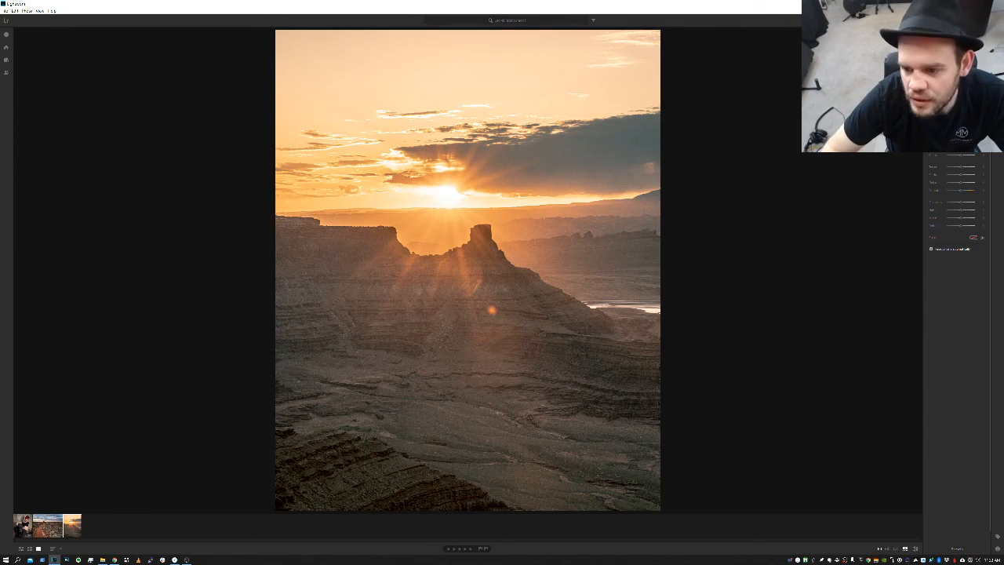
{"action": "left_click_drag", "start_coordinate": [961, 96], "coordinate": [965, 97]}
{"action": "left_click_drag", "start_coordinate": [964, 132], "coordinate": [964, 132]}
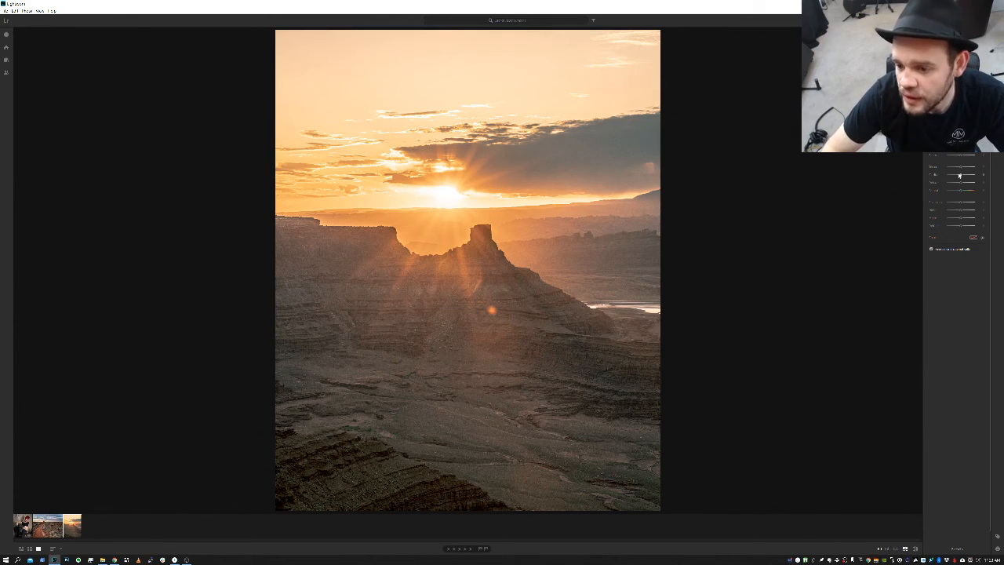
{"action": "left_click_drag", "start_coordinate": [972, 175], "coordinate": [957, 176]}
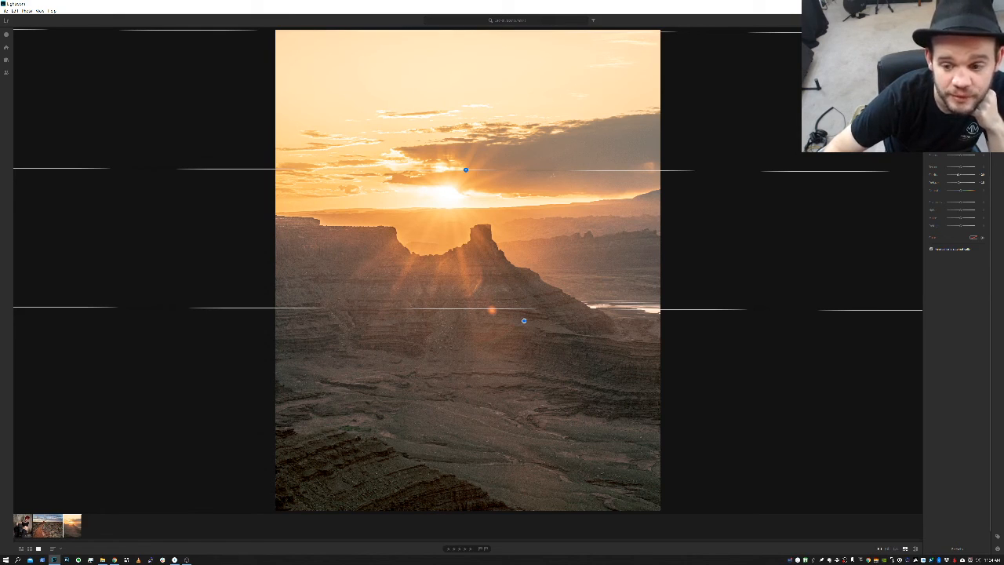
Step: Tint the sky gradient purple-pink, undoing the stray gradient drawn beside the photo
{"action": "left_click", "coordinate": [981, 238]}
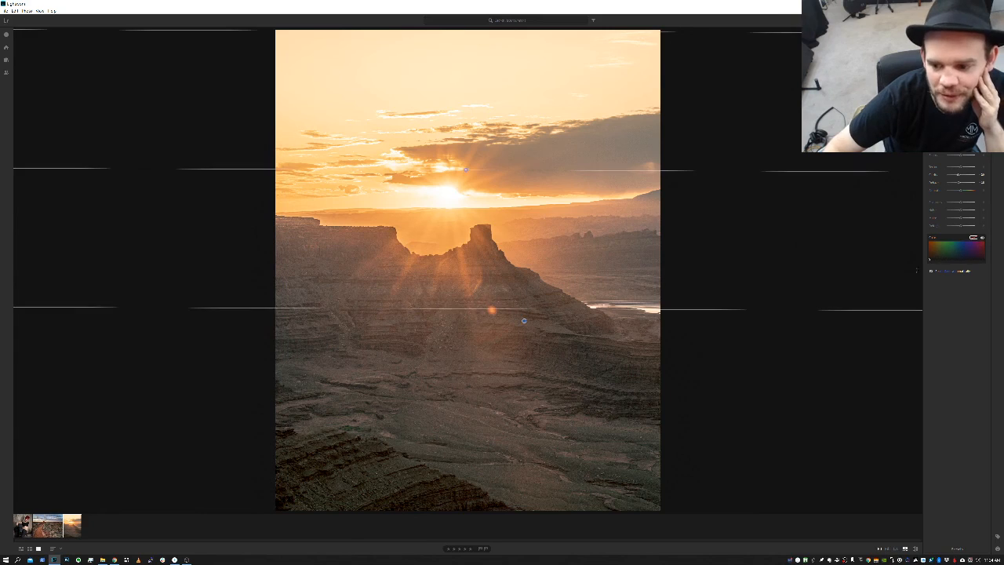
{"action": "left_click", "coordinate": [953, 254]}
{"action": "mouse_move", "coordinate": [954, 255]}
{"action": "left_mouse_down"}
{"action": "mouse_move", "coordinate": [972, 243]}
{"action": "mouse_move", "coordinate": [932, 240]}
{"action": "mouse_move", "coordinate": [961, 238]}
{"action": "mouse_move", "coordinate": [964, 253]}
{"action": "mouse_move", "coordinate": [974, 245]}
{"action": "mouse_move", "coordinate": [939, 245]}
{"action": "mouse_move", "coordinate": [980, 247]}
{"action": "mouse_move", "coordinate": [962, 241]}
{"action": "mouse_move", "coordinate": [973, 237]}
{"action": "left_mouse_up"}
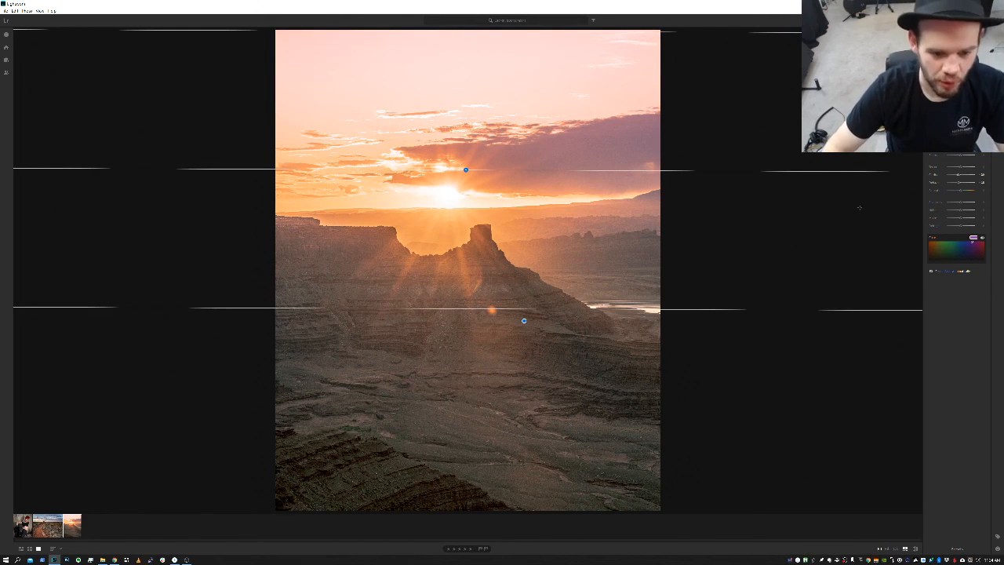
{"action": "left_click_drag", "start_coordinate": [831, 451], "coordinate": [831, 462]}
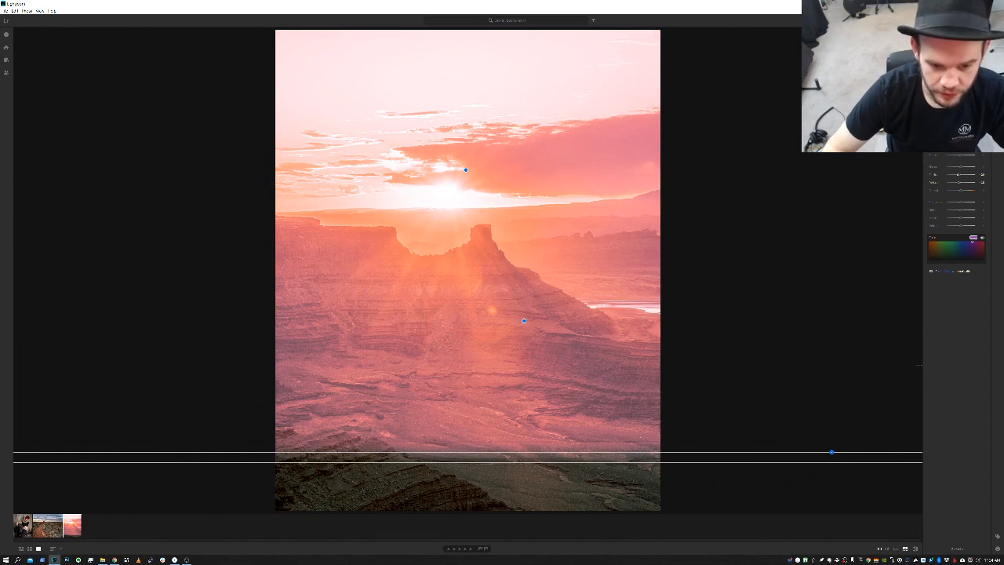
{"action": "key", "text": "ctrl+z"}
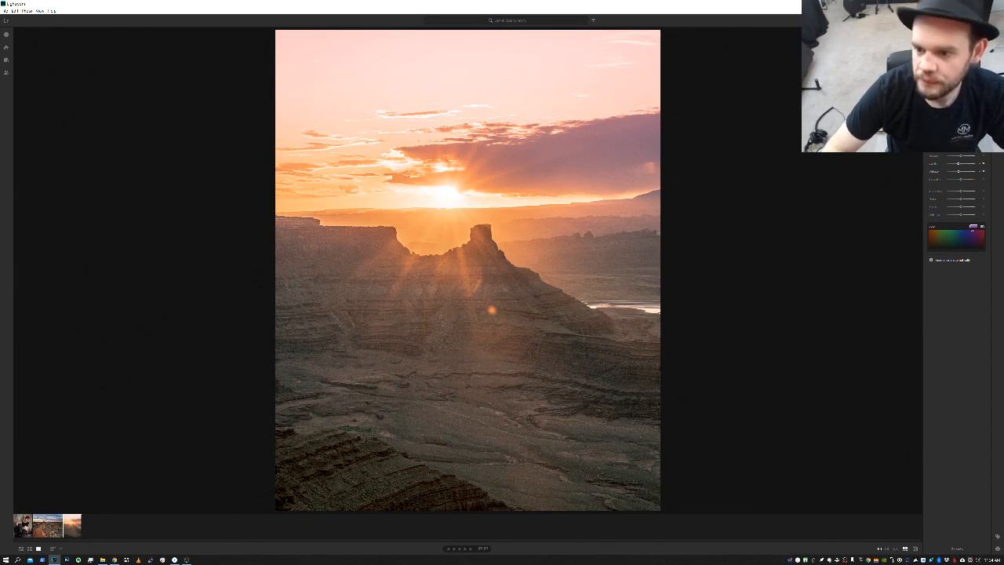
Step: Leave the gradient adjustments and compare the finished photo with its original
{"action": "key", "text": "e"}
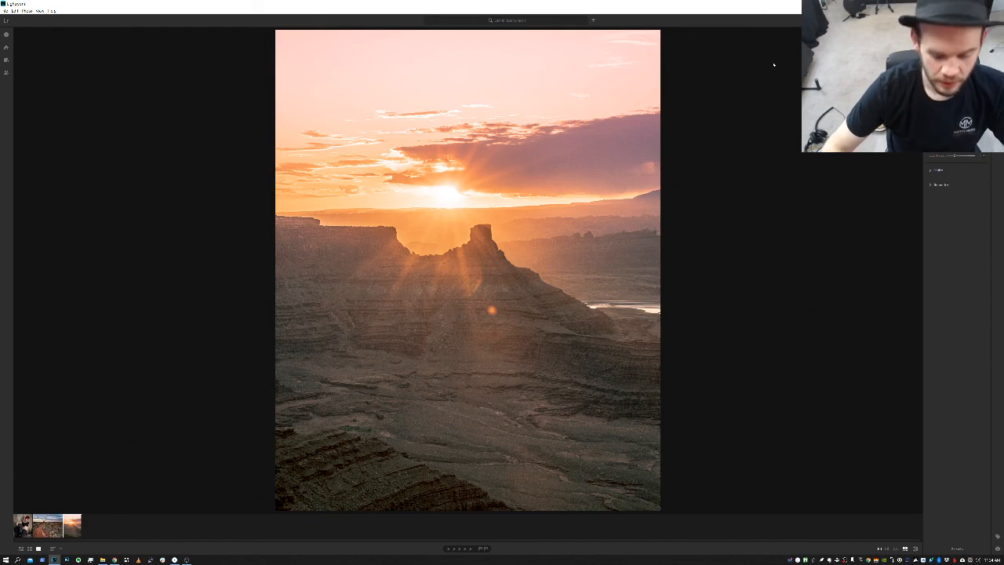
{"action": "key", "text": "ctrl+z"}
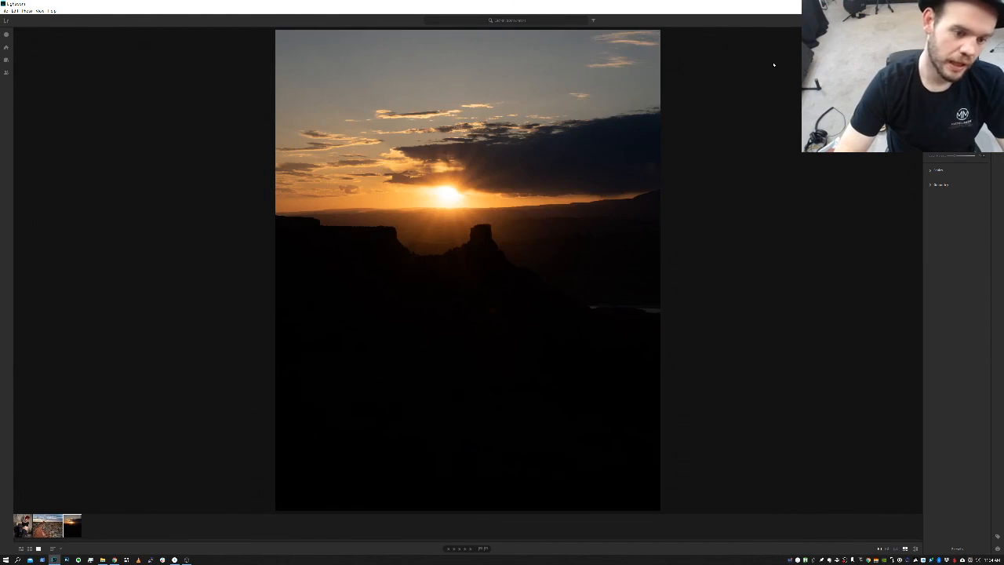
{"action": "key", "text": "backslash"}
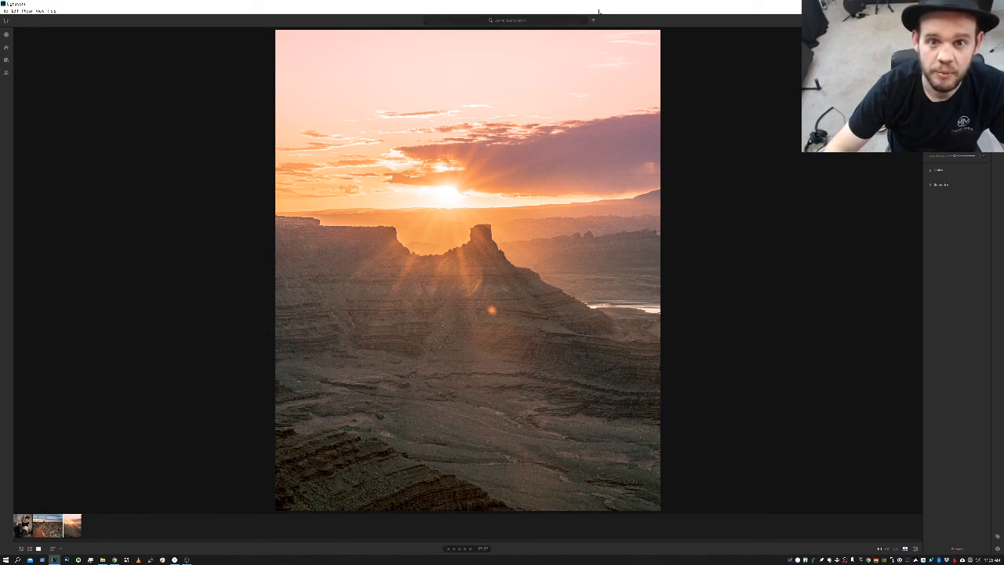
Step: Restore the maximized window to a smaller floating size and preview another open program's window
{"action": "left_click_drag", "start_coordinate": [621, 1], "coordinate": [765, 50]}
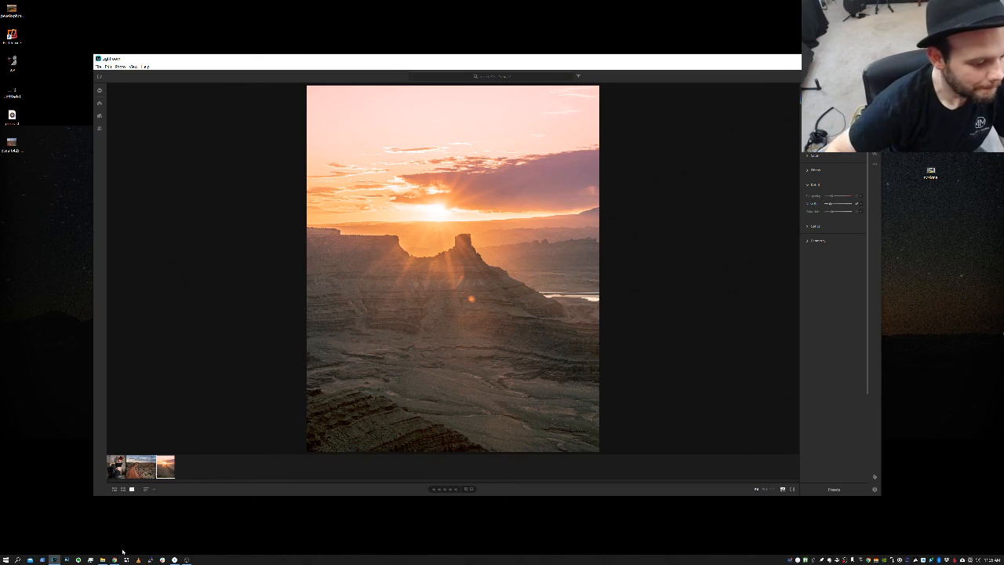
{"action": "mouse_move", "coordinate": [186, 561]}
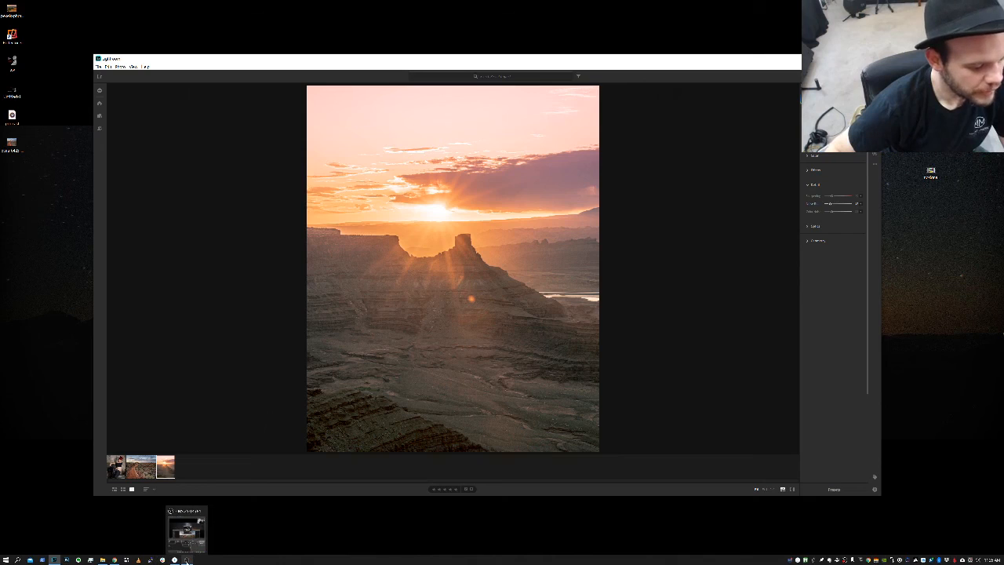